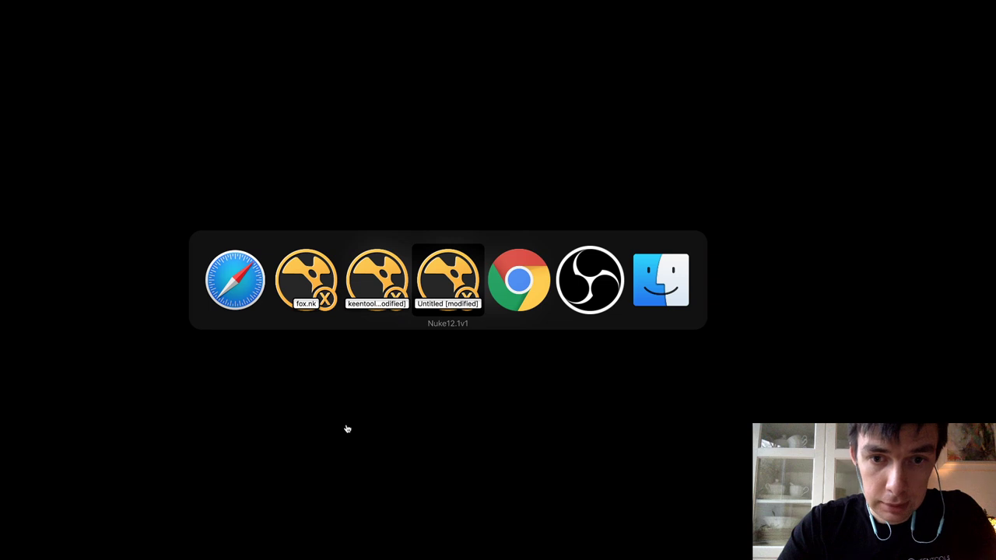
Switch to the Nuke session with fox.nk and add a PinTool node below the ReadGeo3 node
key("super+shift+Tab")
key("super+shift+Tab")
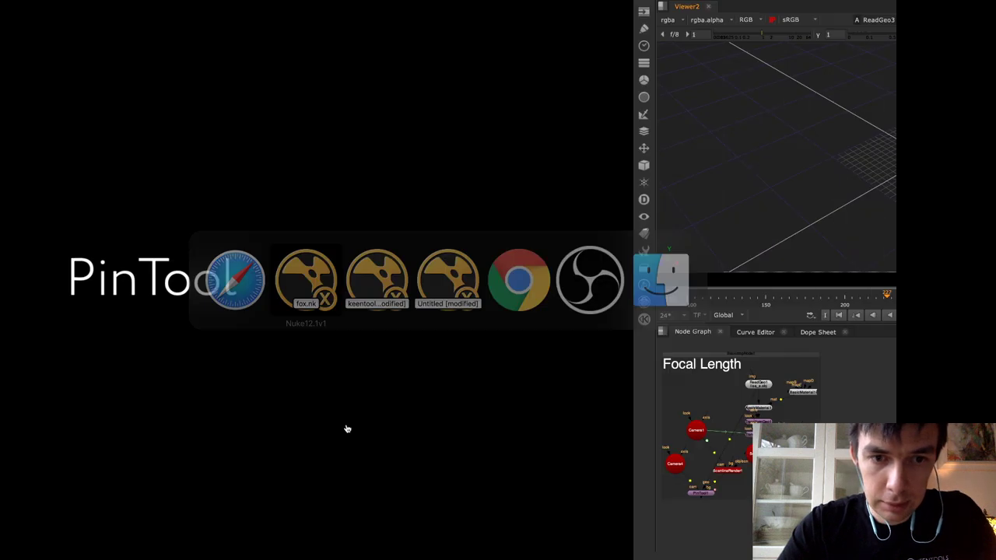
scroll(296, 376, "up", 5)
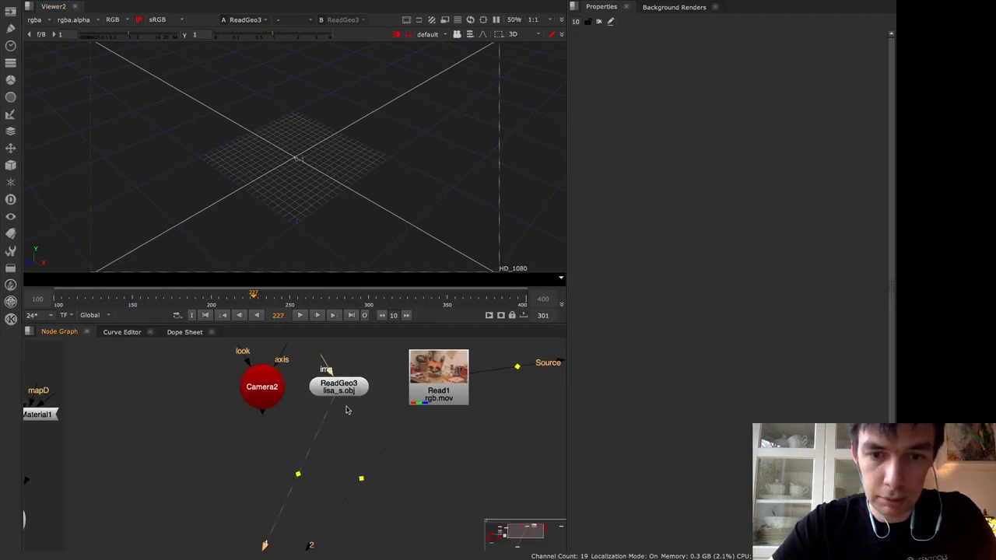
middle_click_drag(345, 407, 338, 427)
key("Tab")
type("pin")
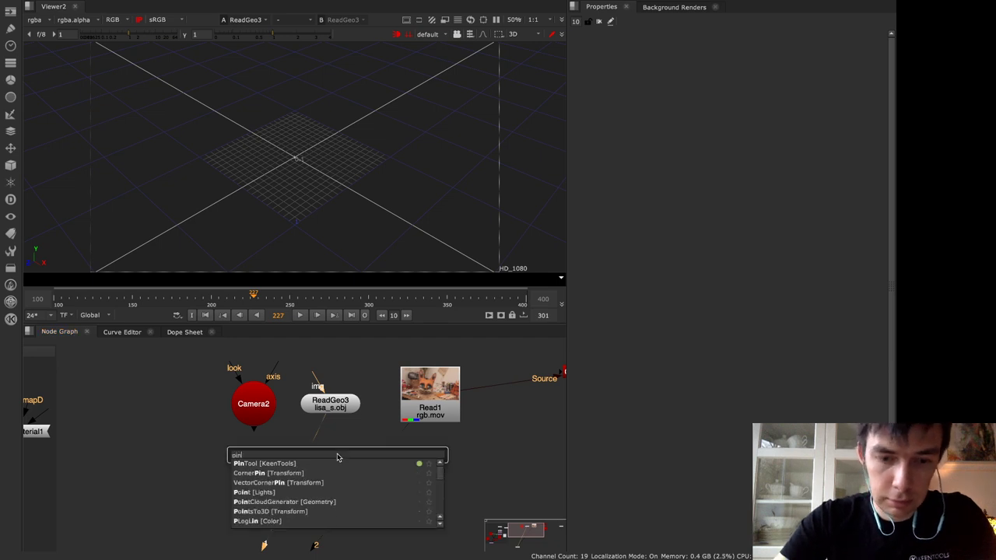
key("Return")
Connect the PinTool node's bg input to the Read1 footage and its geo input to ReadGeo3
left_click_drag(337, 459, 392, 416)
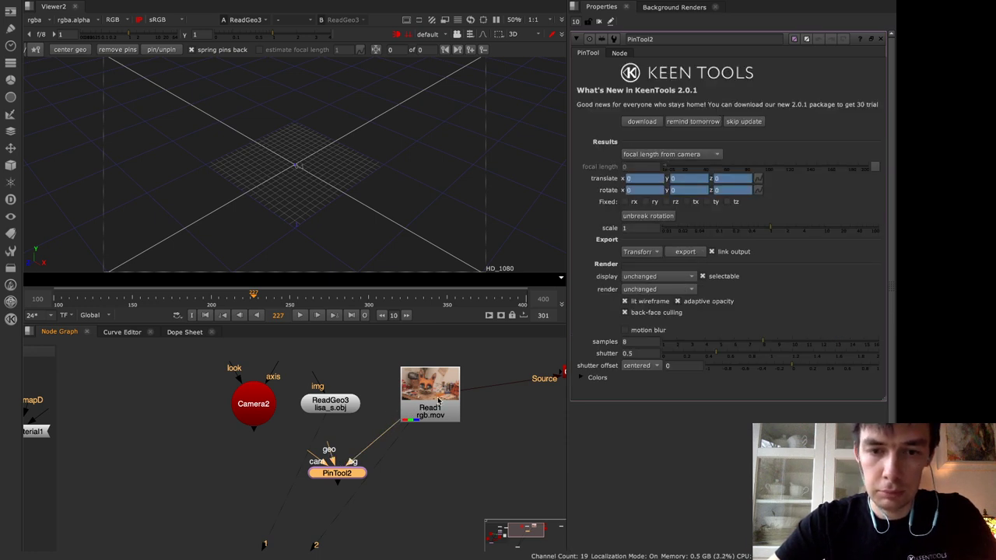
left_click(439, 400)
key("1")
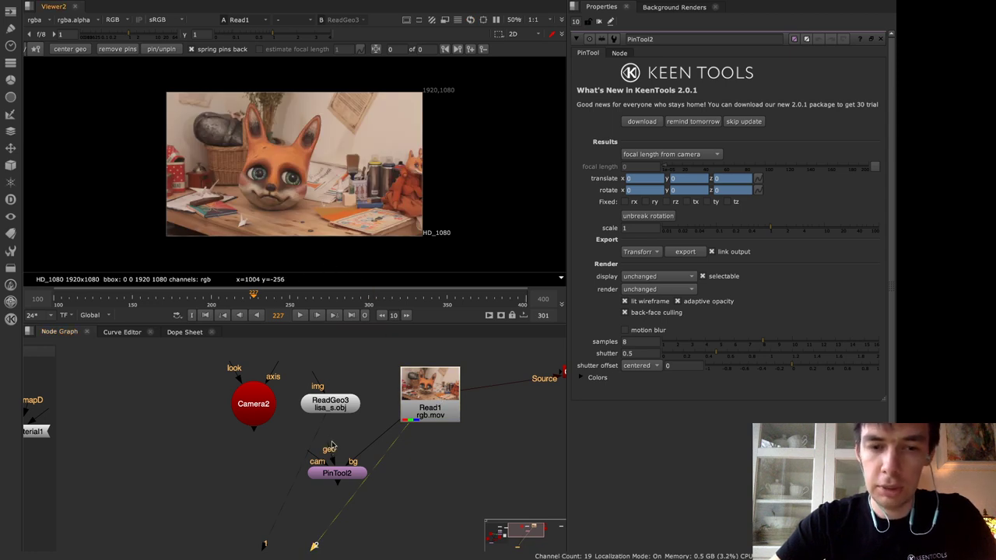
left_click_drag(330, 451, 337, 406)
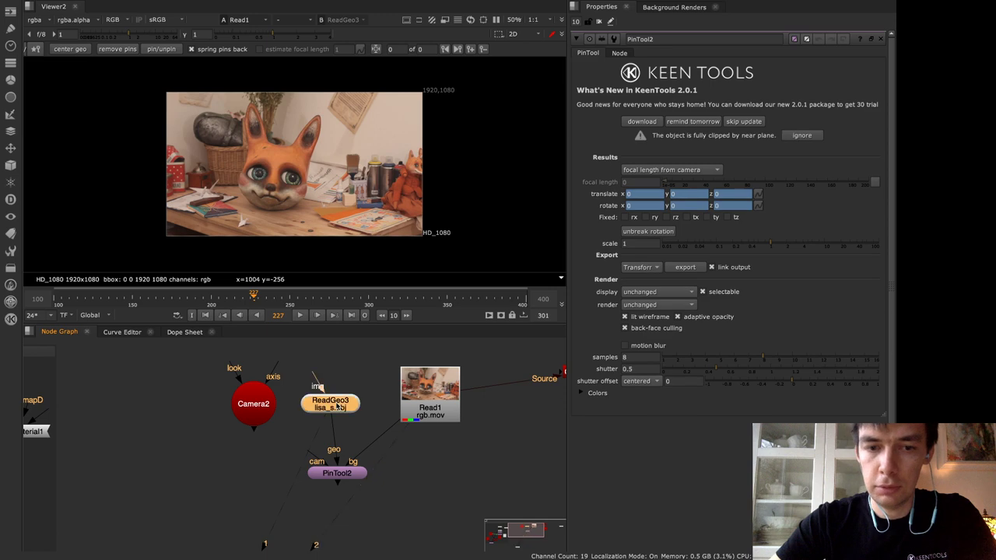
View the ReadGeo3 output in 3D and examine the fox head model up close
left_click(337, 405)
key("1")
scroll(369, 164, "up", 4)
scroll(287, 182, "up", 8)
left_click_drag(239, 199, 298, 167, "ctrl")
right_click_drag(297, 167, 228, 192, "alt")
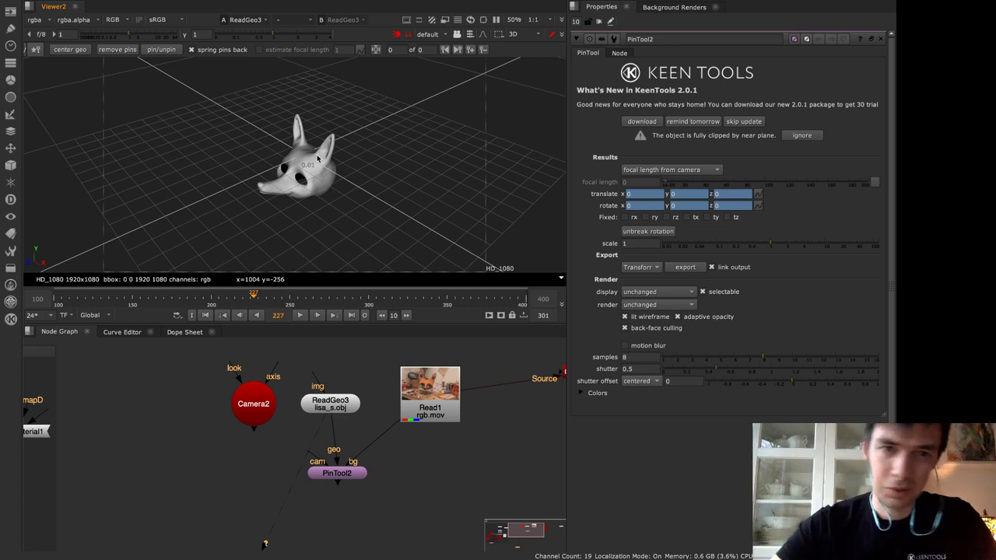
Show the Read1 footage in the viewer again and connect the PinTool node's cam input to Camera2
left_click(430, 401)
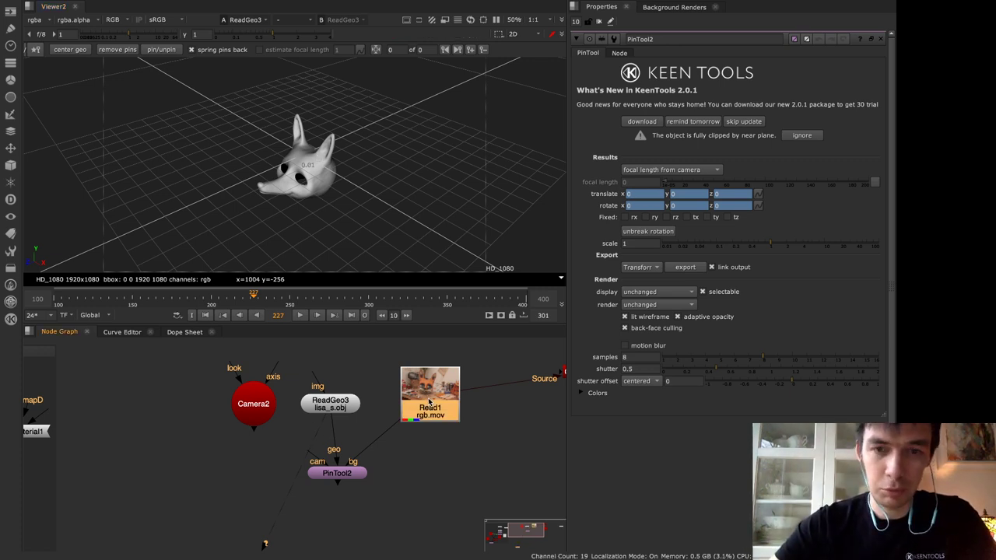
key("1")
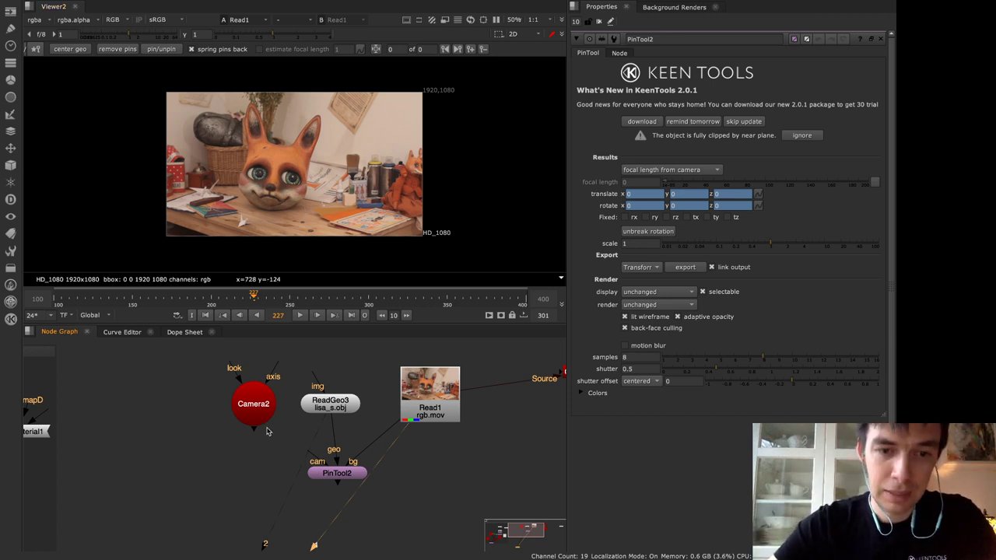
left_click_drag(307, 451, 259, 414)
Tidy the node layout by aligning ReadGeo3 above PinTool2 and moving Camera2 farther left
left_click_drag(347, 413, 344, 410)
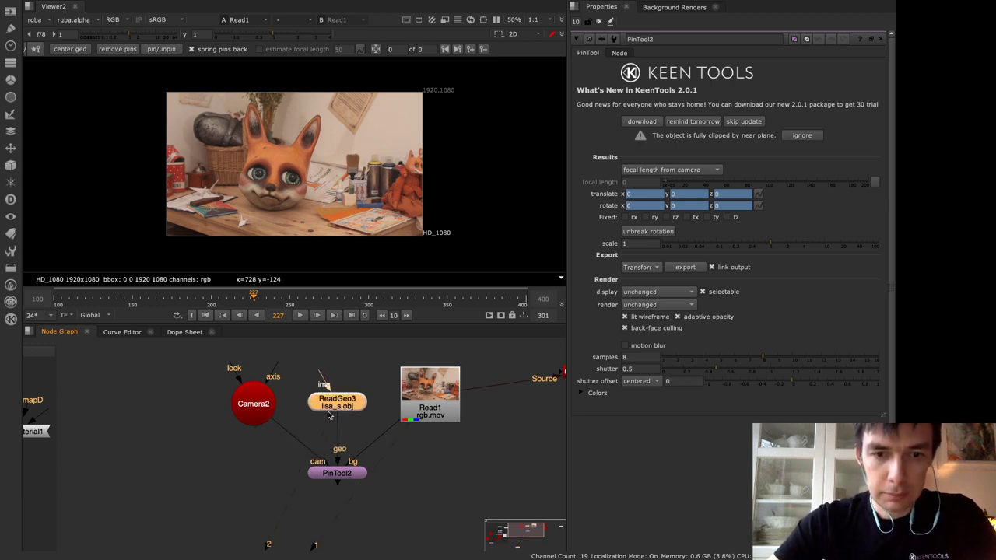
left_click_drag(343, 480, 341, 481)
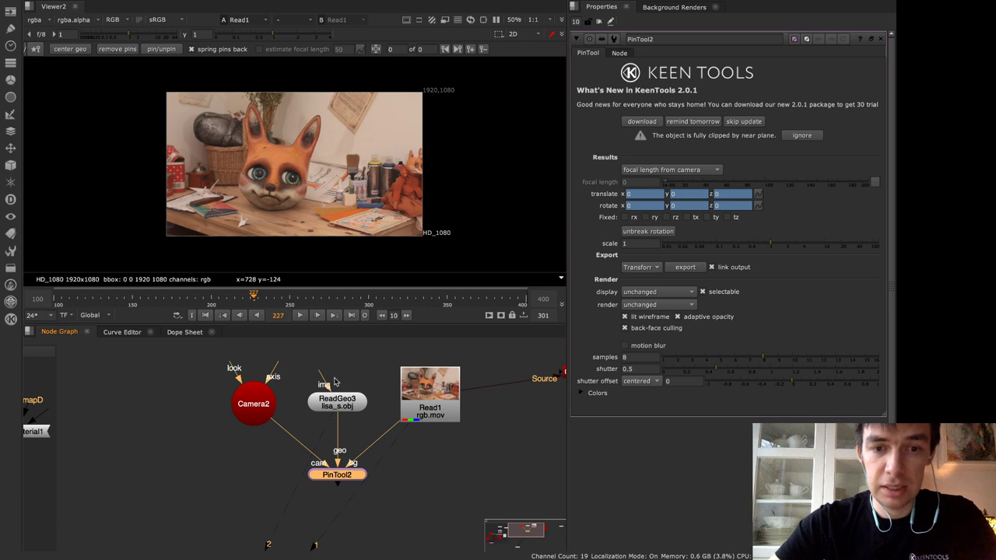
left_click(364, 404)
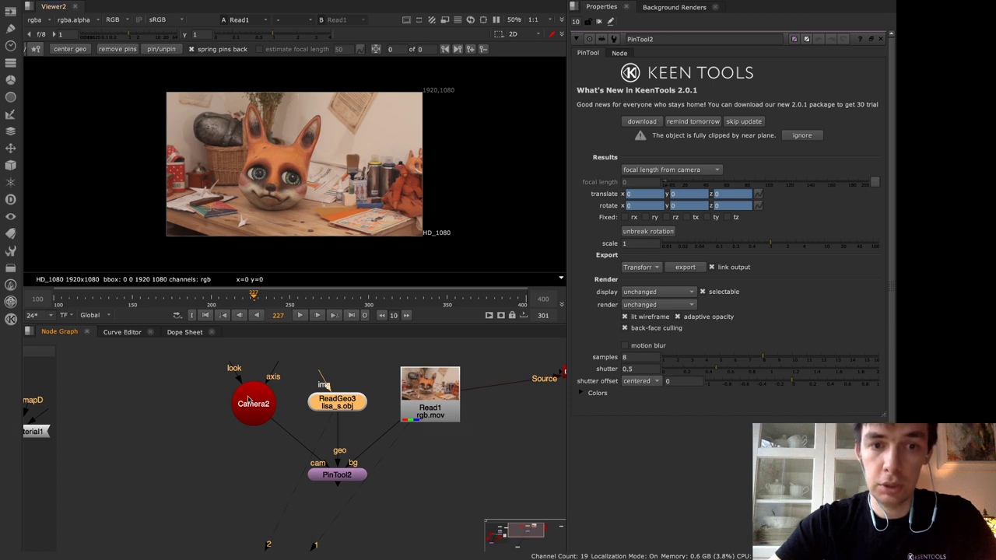
left_click_drag(253, 400, 233, 400)
left_click(264, 471)
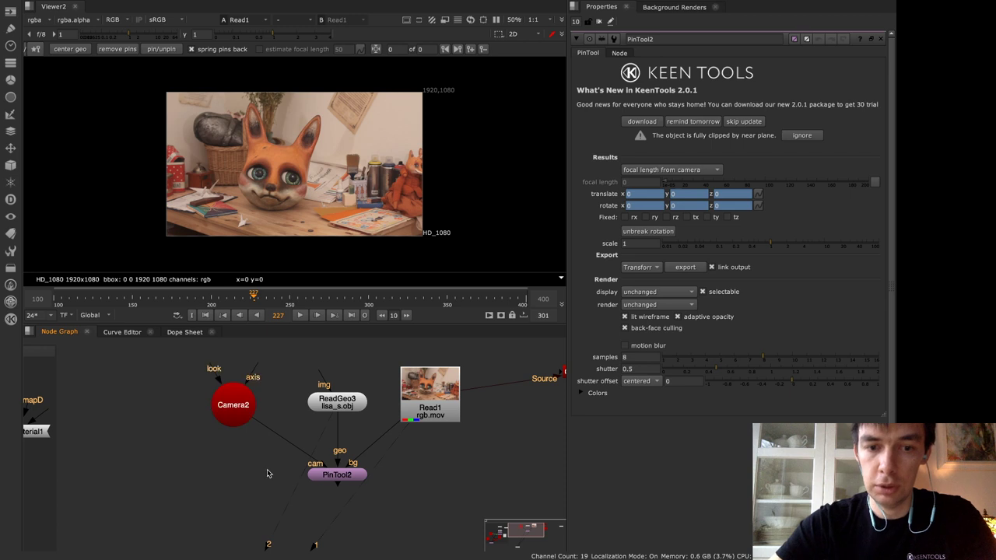
middle_click_drag(406, 498, 344, 492)
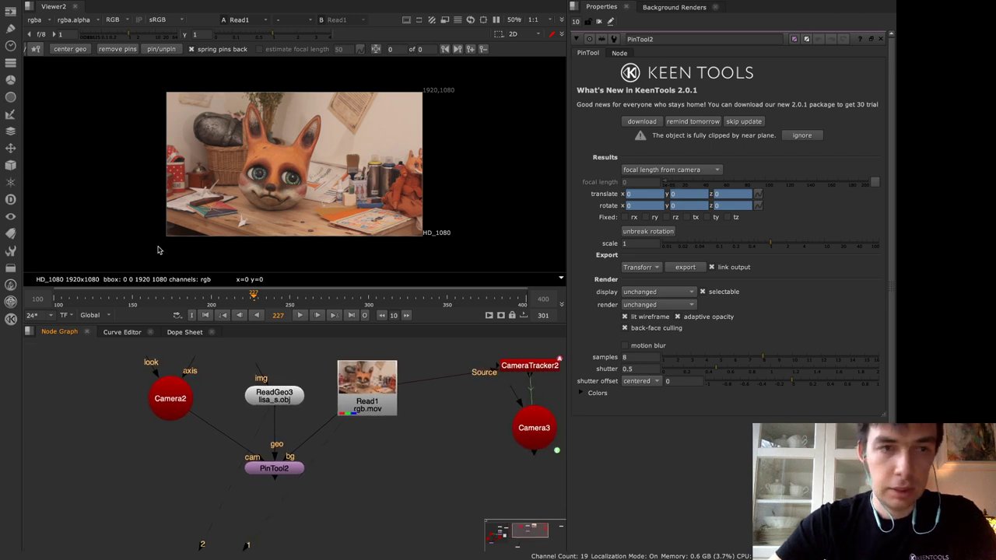
Center the fox geometry in the shot and pin its left ear tip onto the matching ear tip in the footage
left_click(72, 49)
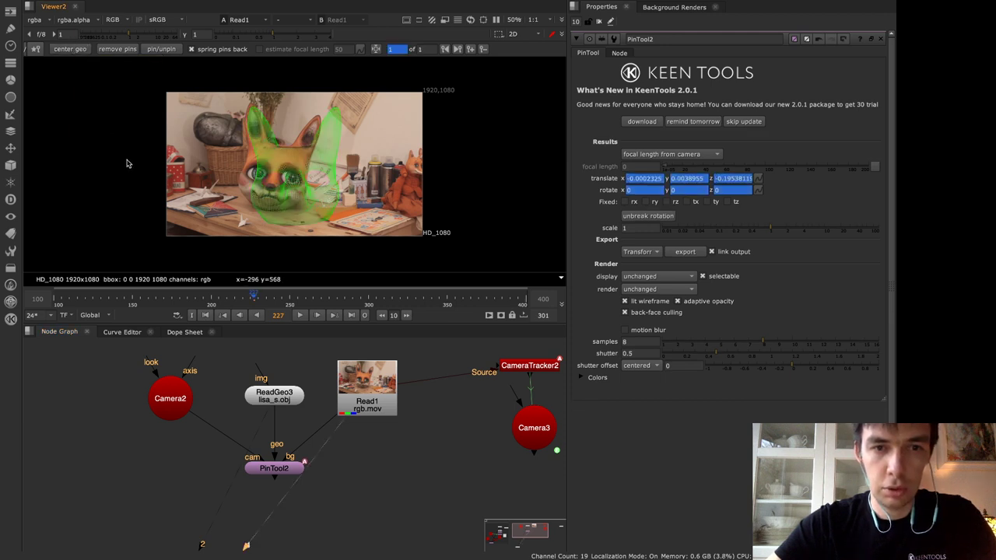
key("space")
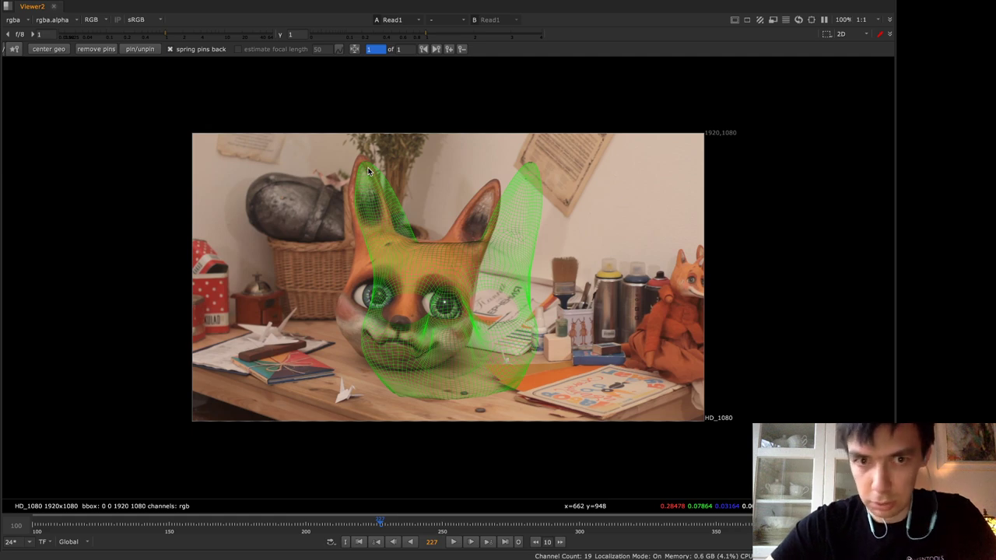
left_click_drag(368, 168, 370, 168)
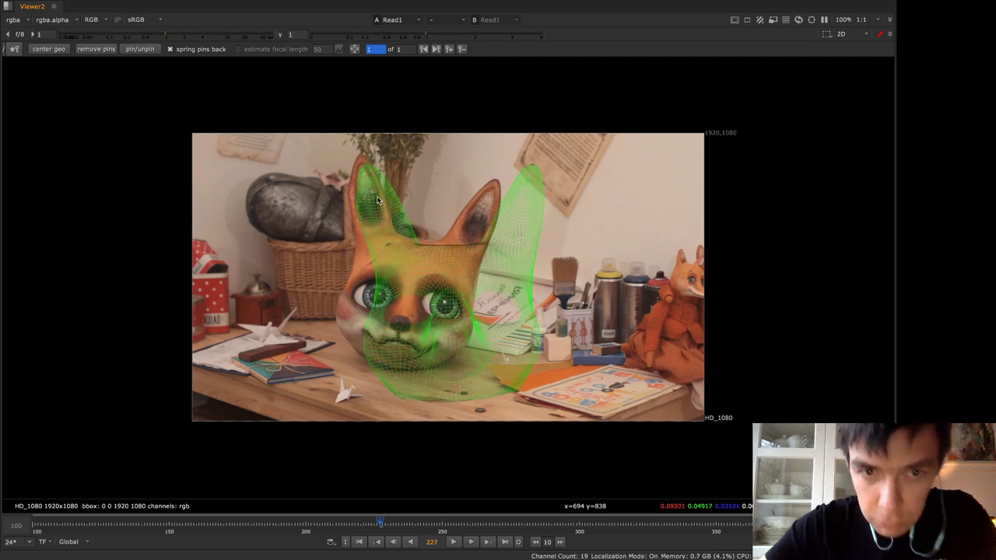
scroll(371, 173, "up", 5)
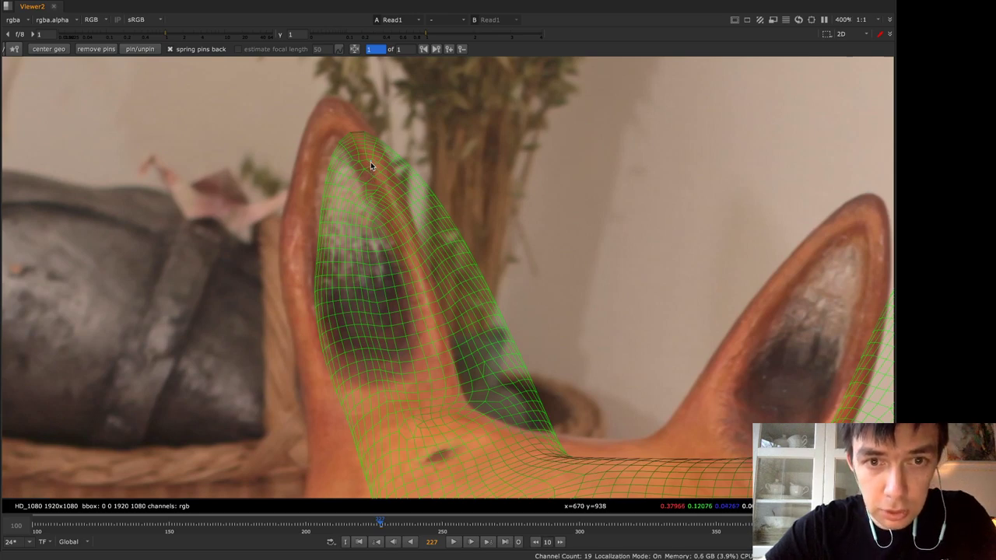
scroll(371, 162, "down", 4)
scroll(366, 162, "up", 3)
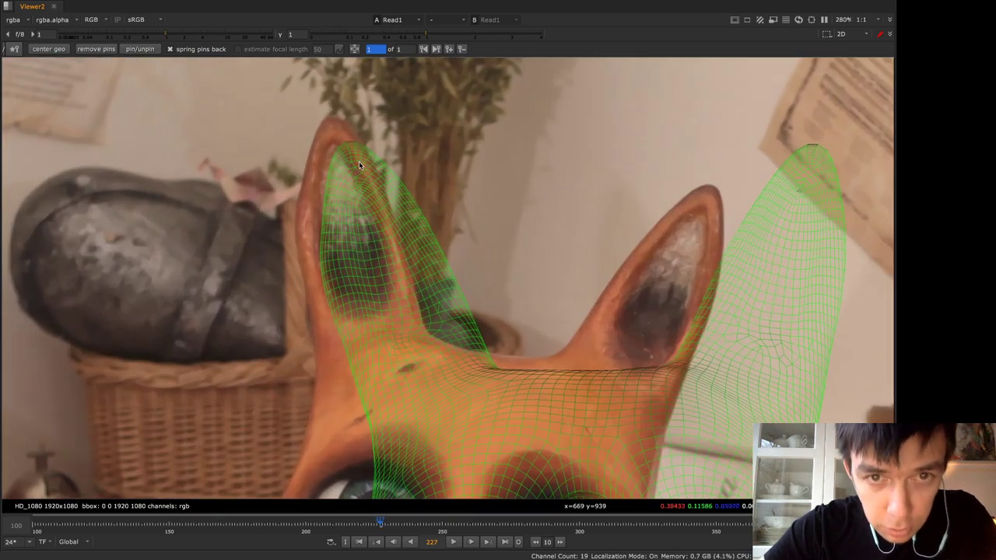
key("space")
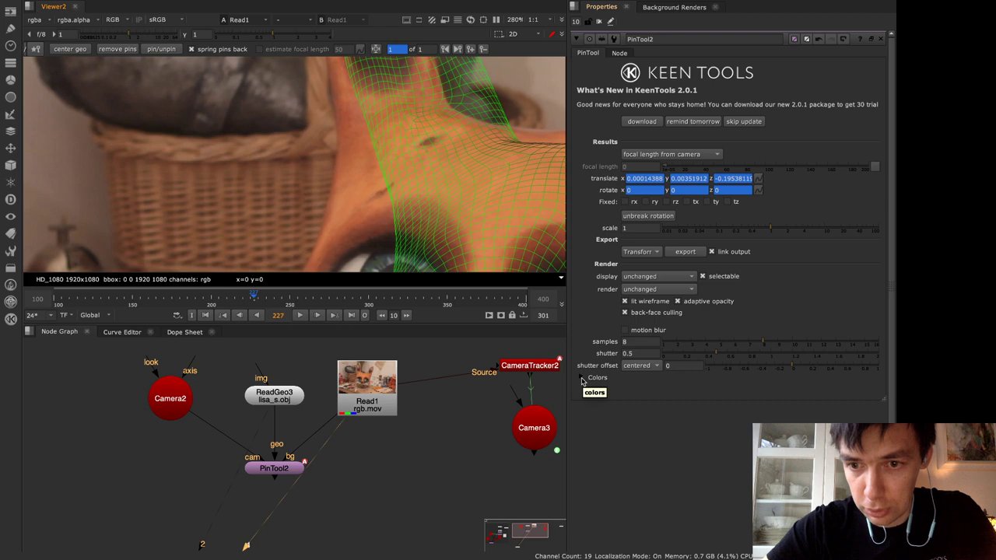
key("space")
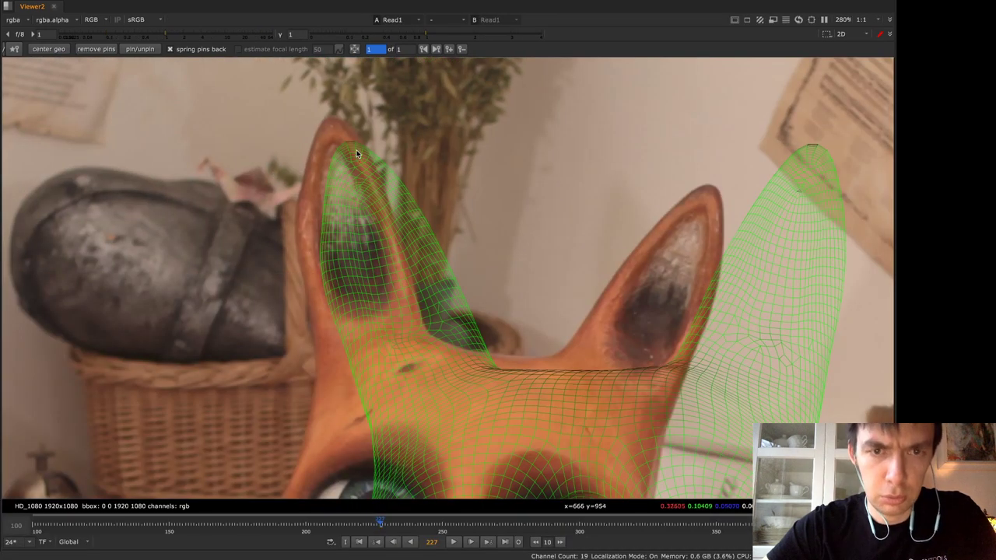
left_click_drag(359, 165, 345, 141)
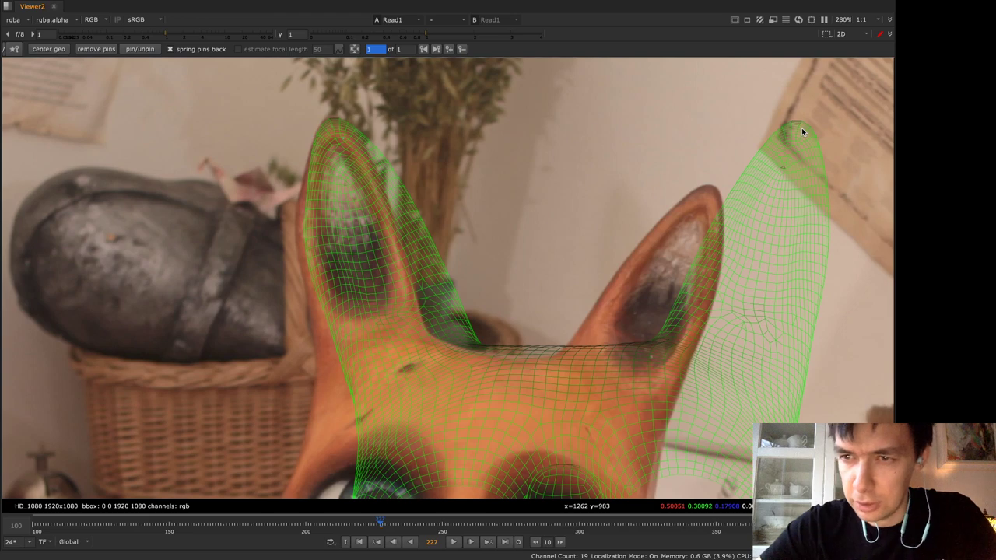
Pin the mesh's right ear tip and its nose onto the fox's right ear tip and painted nose in the footage
left_click_drag(801, 127, 712, 191)
middle_click_drag(760, 295, 794, 73)
left_click_drag(501, 209, 497, 234)
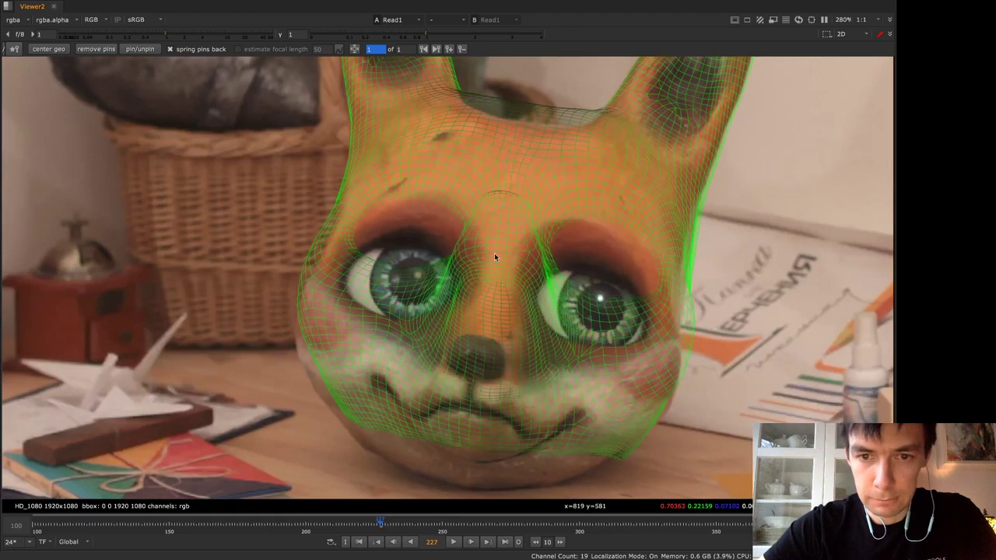
left_click_drag(471, 361, 471, 350)
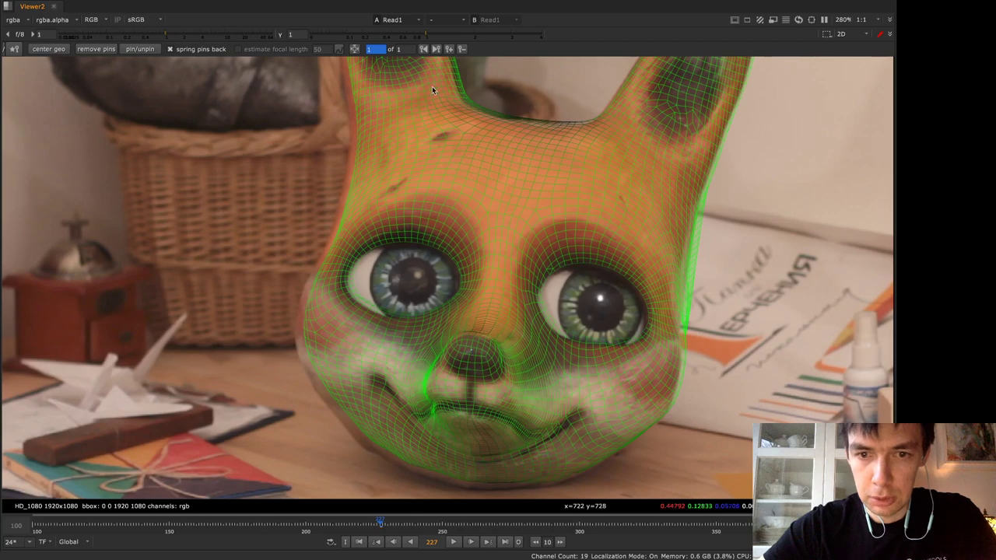
Refine the left ear pin so the mesh follows the ear outline in the footage
middle_click_drag(437, 93, 446, 231)
left_click_drag(414, 102, 409, 99)
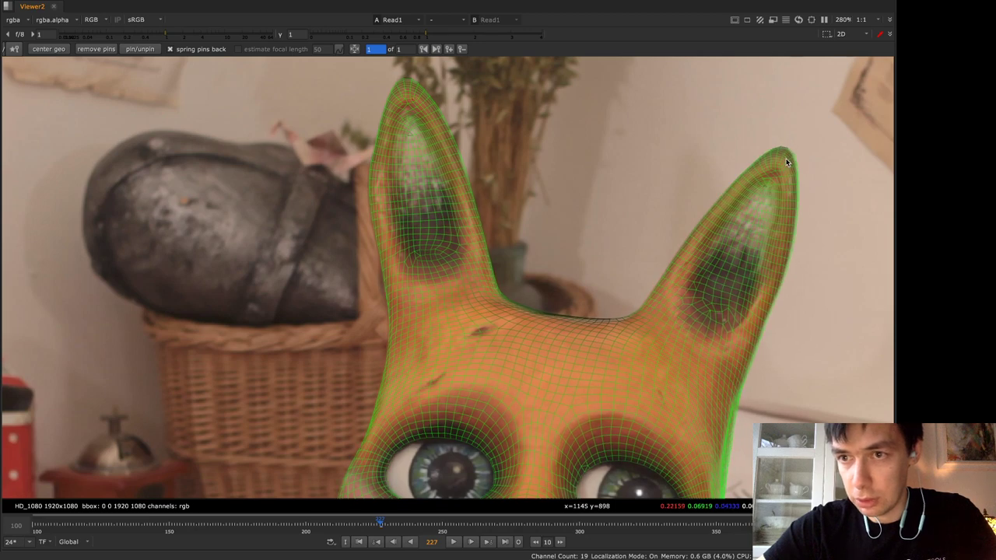
middle_click_drag(630, 229, 601, 127)
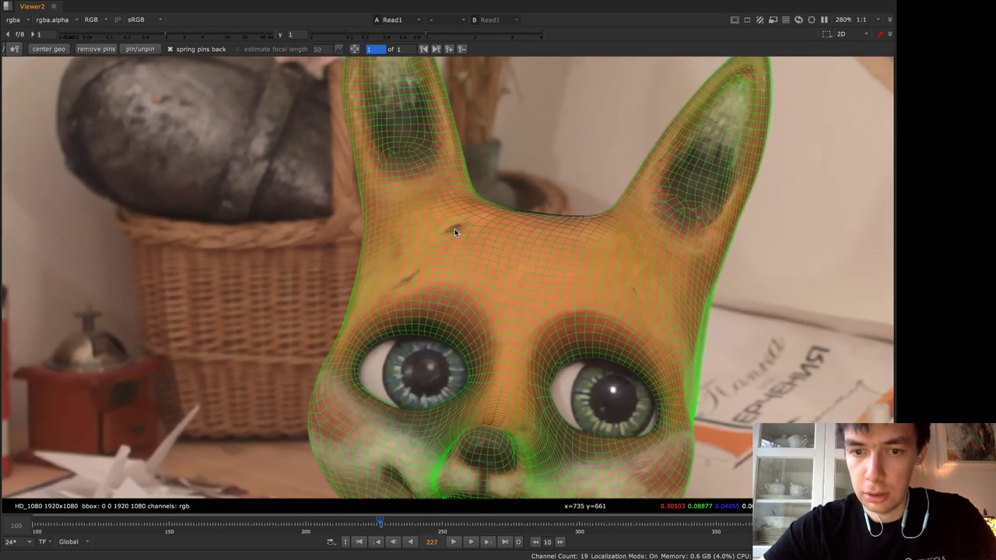
Add a second Viewer node connected to PinTool2 and dock its view beside Viewer2
key("space")
key("Tab")
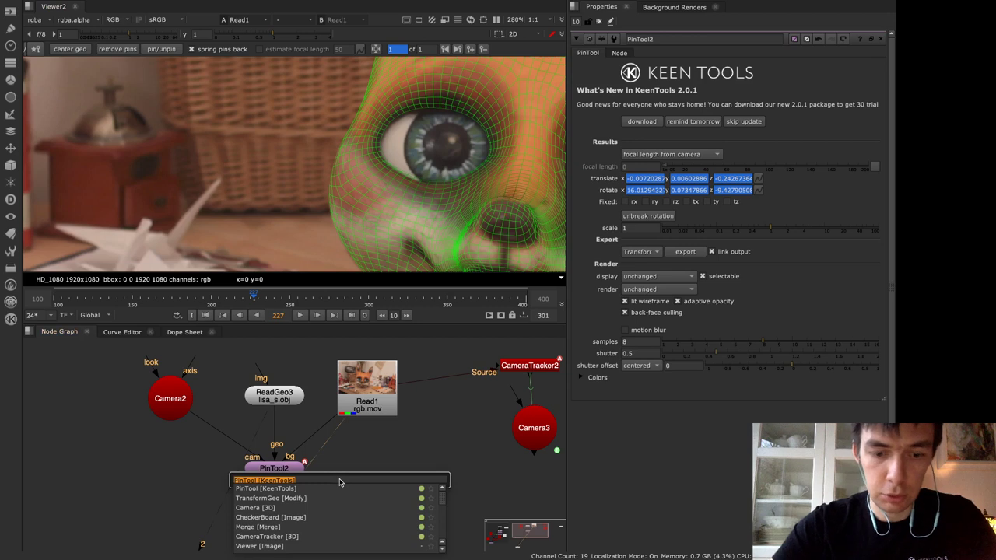
type("view")
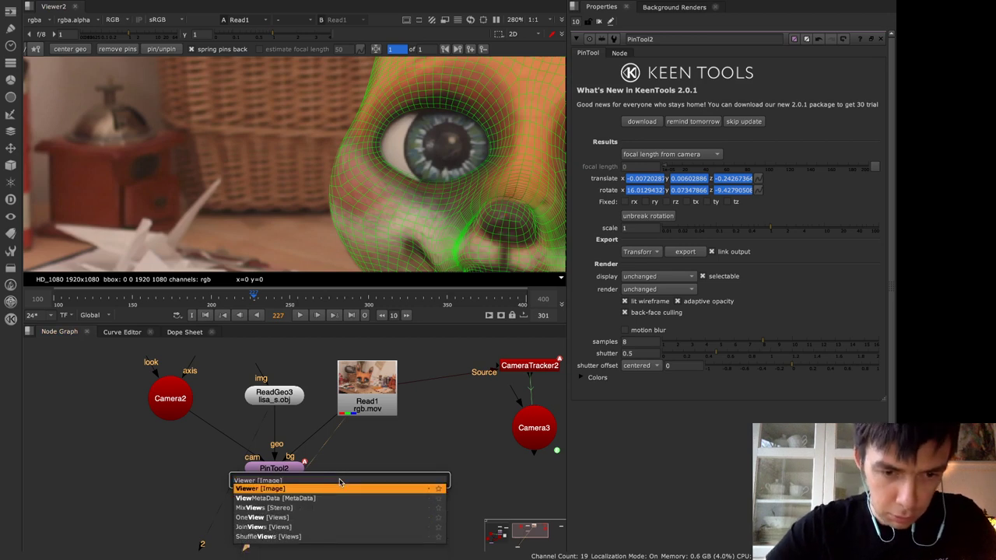
key("Return")
left_click_drag(336, 473, 294, 473)
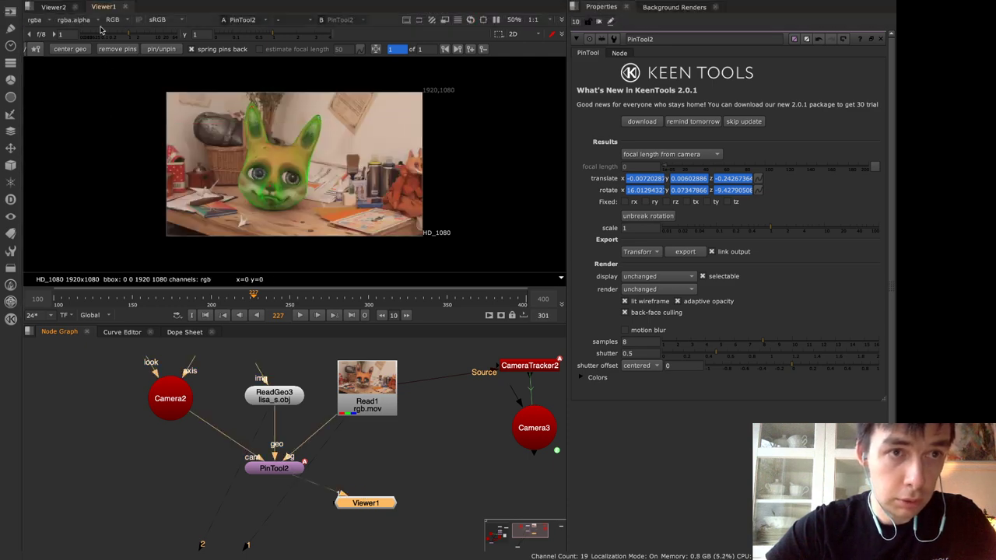
left_click_drag(100, 7, 549, 124)
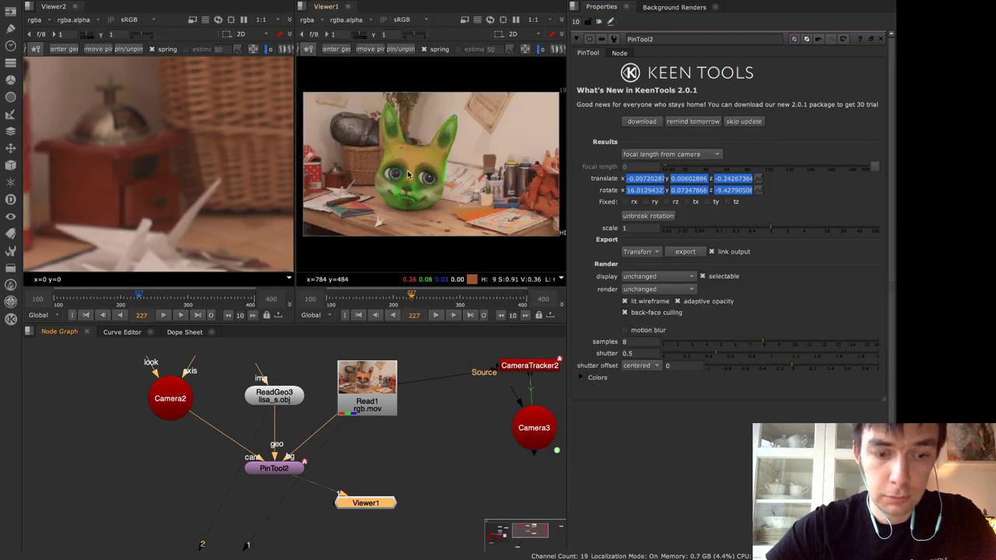
Set Viewer1 to the 3D view next to the full frame in Viewer2, and enlarge the viewer area over the node graph
key("Tab")
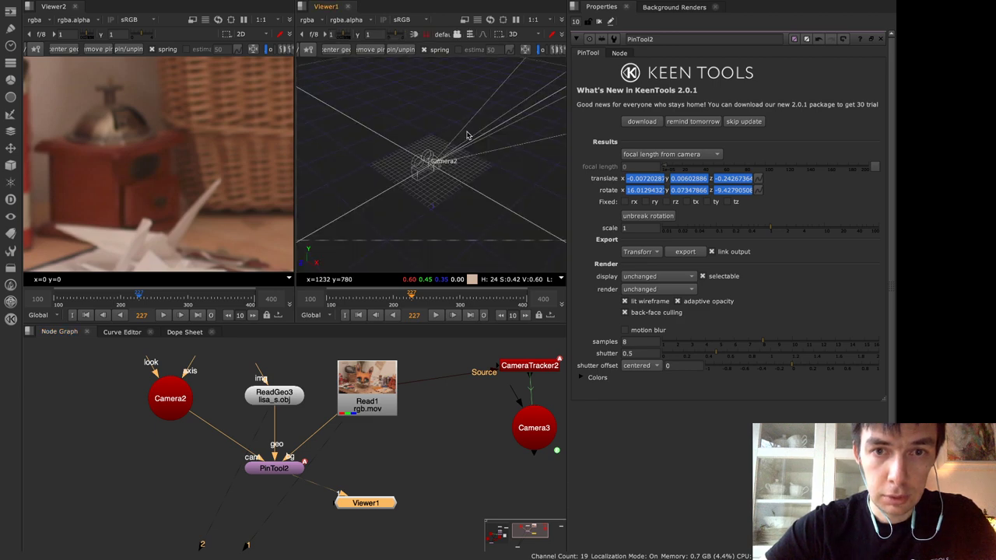
left_click(501, 178)
scroll(501, 178, "up", 6)
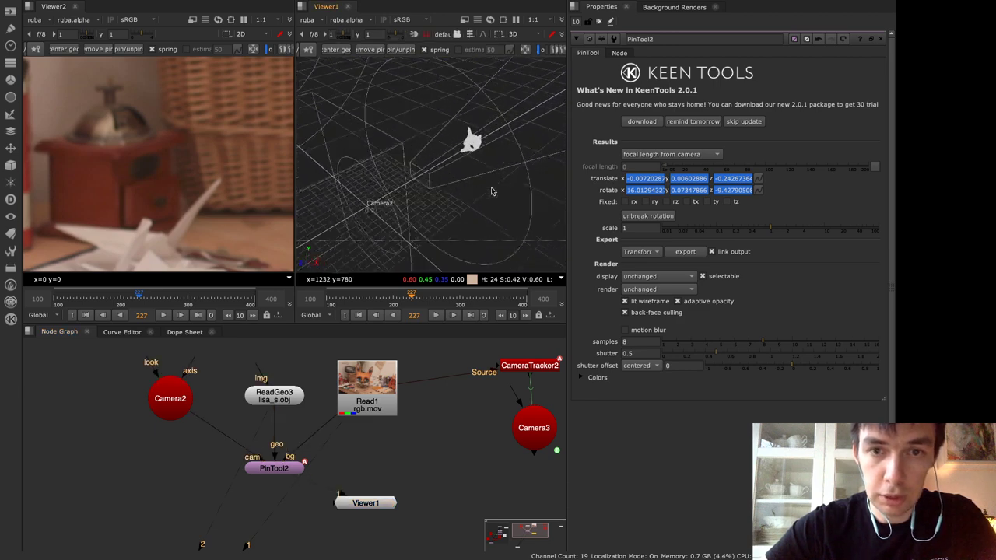
scroll(491, 191, "down", 5)
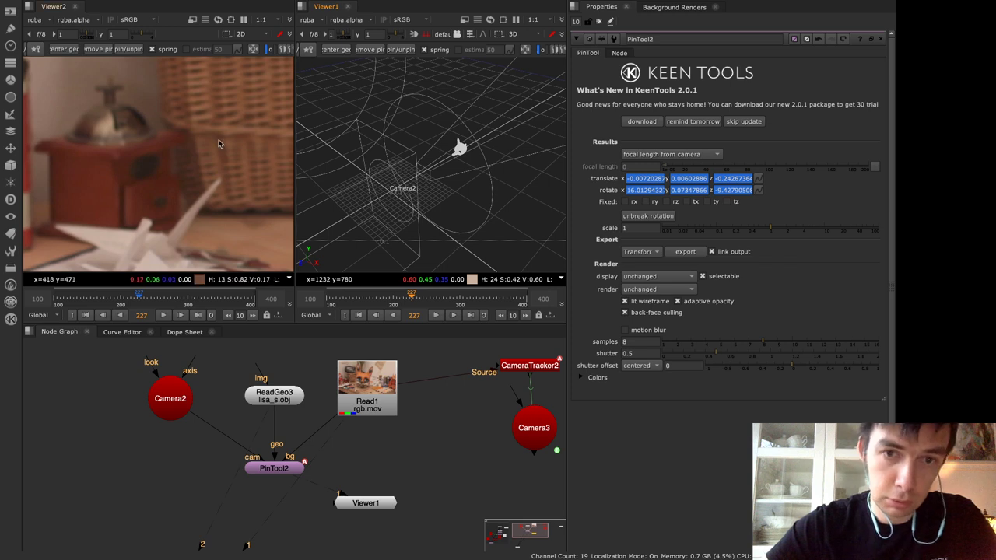
key("f")
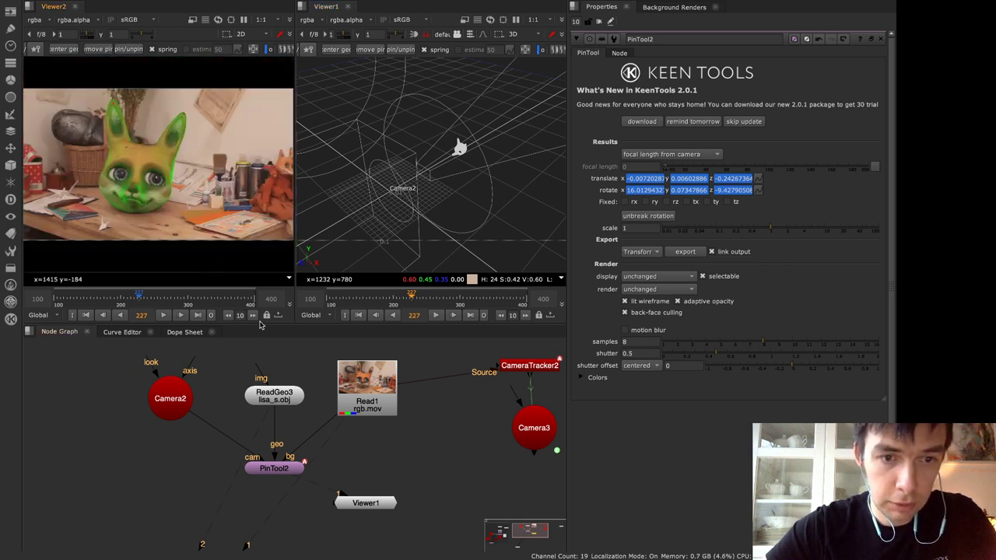
left_click_drag(263, 324, 265, 466)
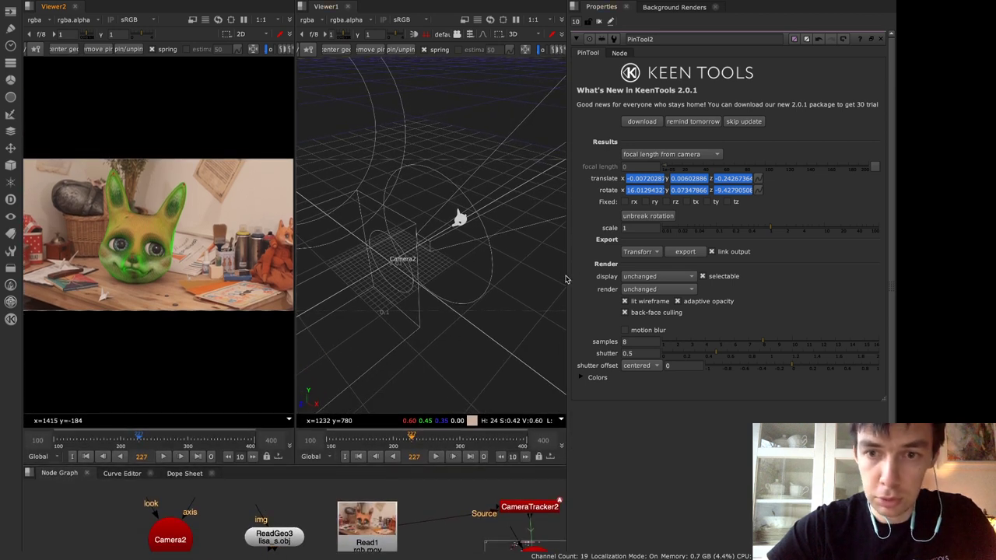
Widen the two viewers and fine-tune the pins on the image-left ear tip and the nose of the fox
left_click_drag(567, 277, 753, 268)
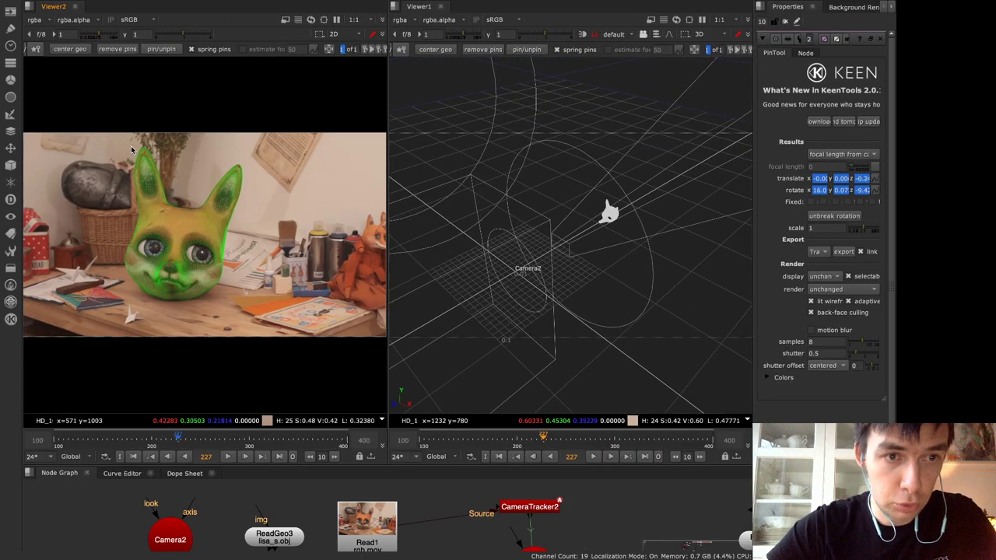
scroll(131, 153, "up", 3)
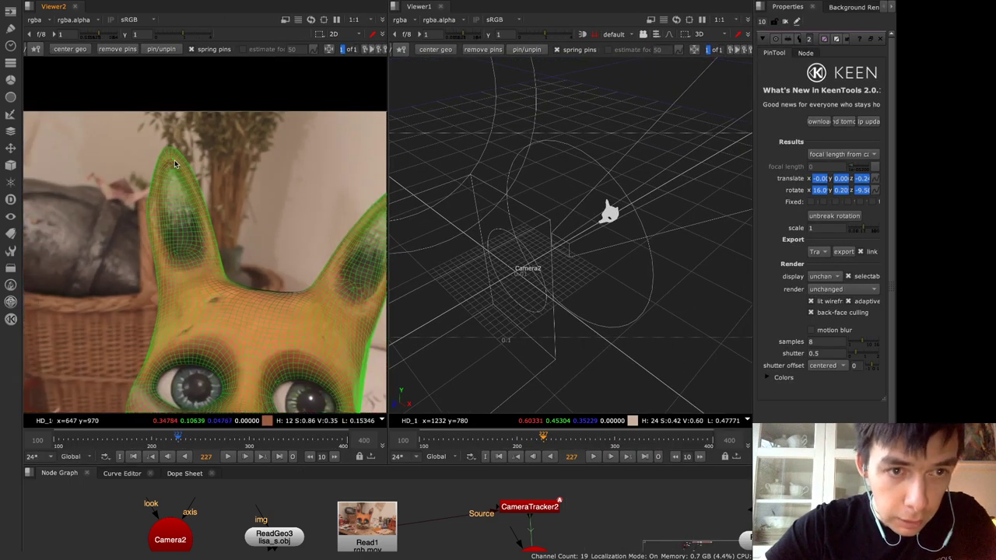
mouse_move(174, 164)
left_mouse_down()
mouse_move(233, 119)
mouse_move(246, 139)
mouse_move(155, 169)
mouse_move(166, 152)
mouse_move(174, 172)
mouse_move(175, 162)
left_mouse_up()
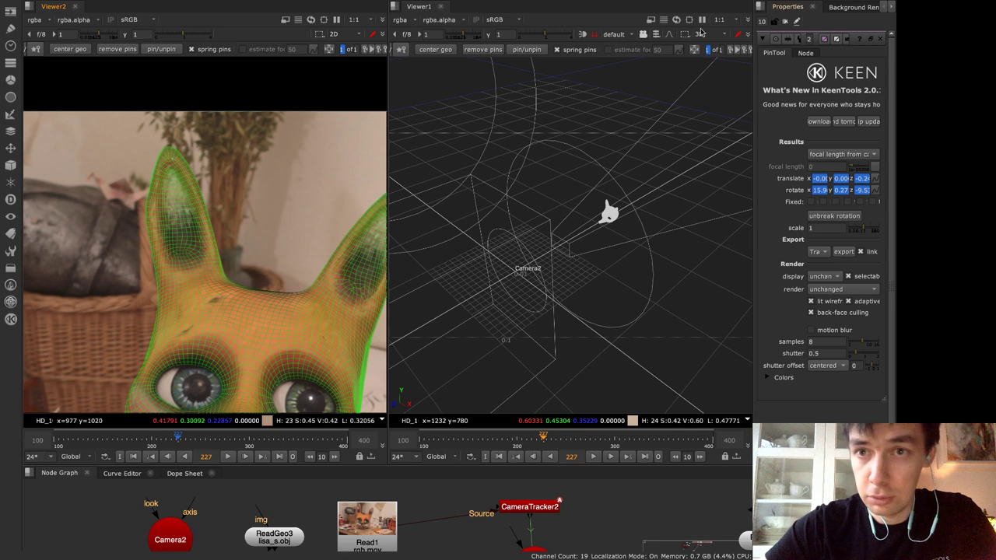
left_click(594, 36)
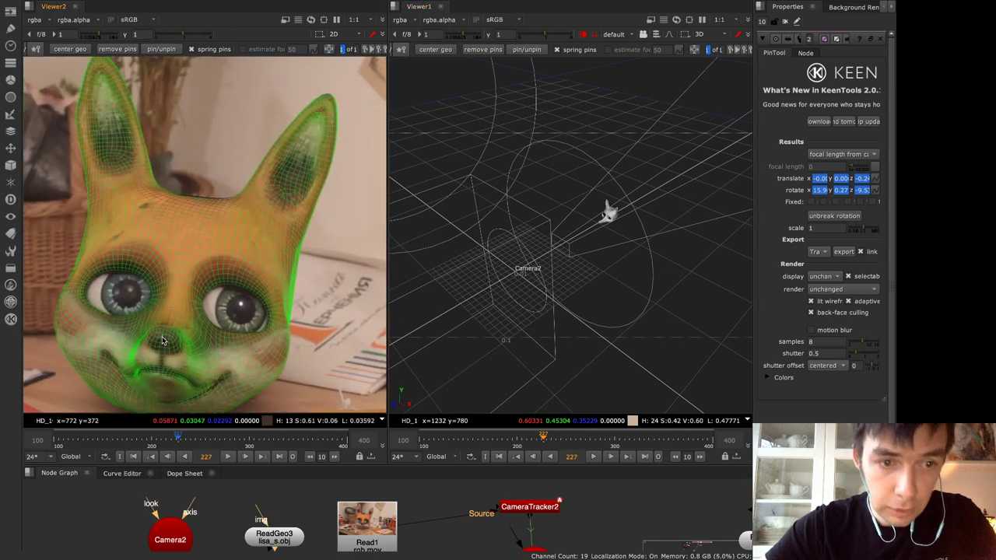
left_click_drag(163, 341, 164, 341)
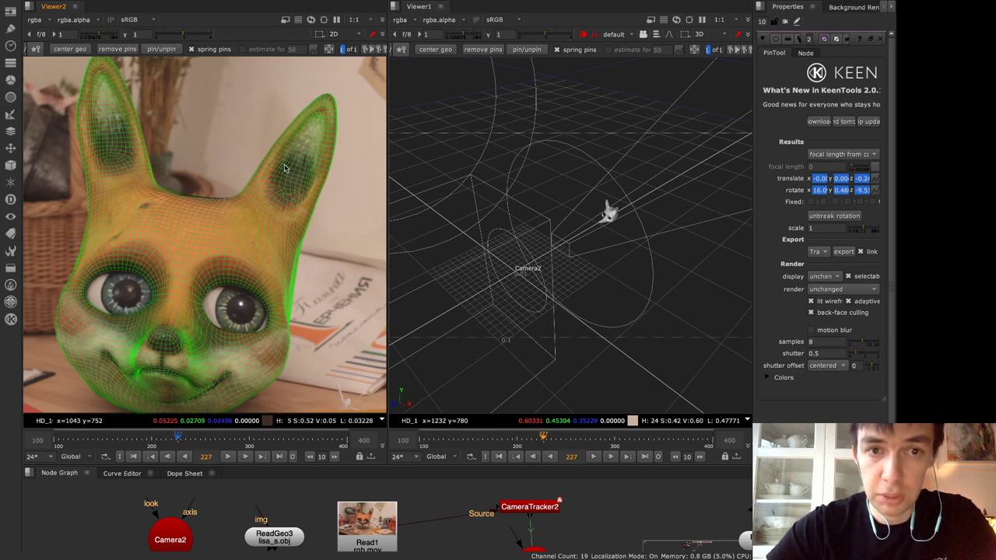
Add a pin high on the forehead and shift it slightly so the mesh follows the edge between the ears
scroll(222, 207, "up", 5)
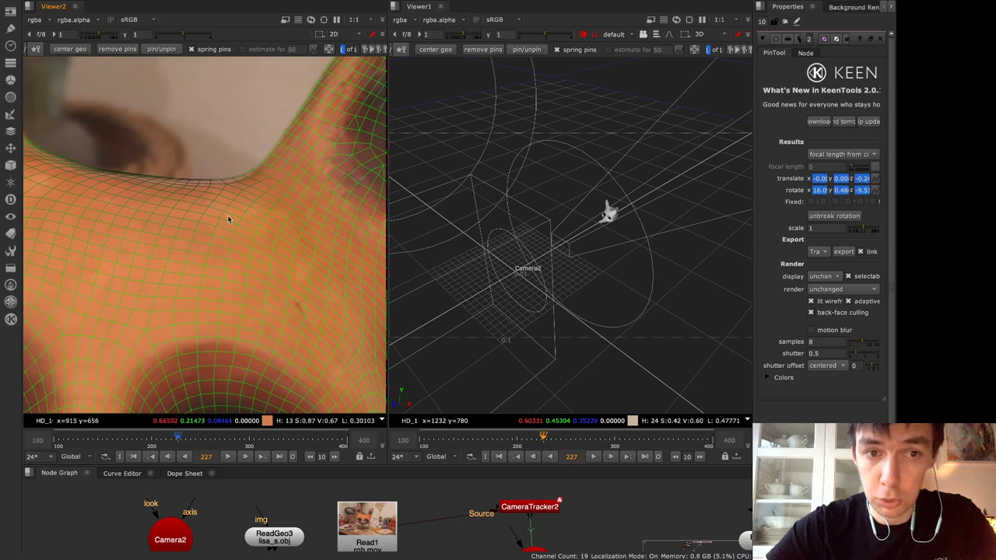
left_click_drag(216, 207, 217, 215)
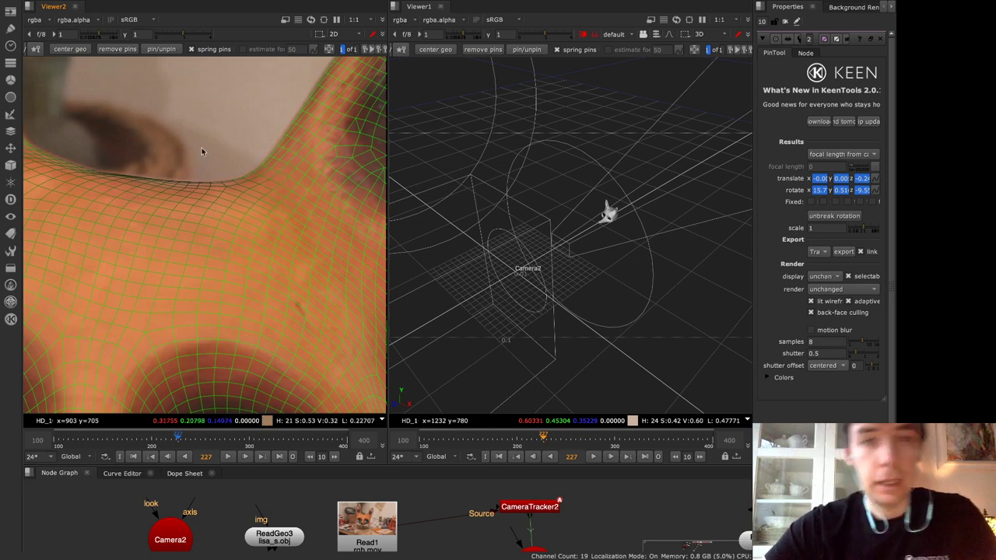
scroll(191, 210, "down", 3)
scroll(191, 207, "down", 4)
scroll(191, 208, "up", 4)
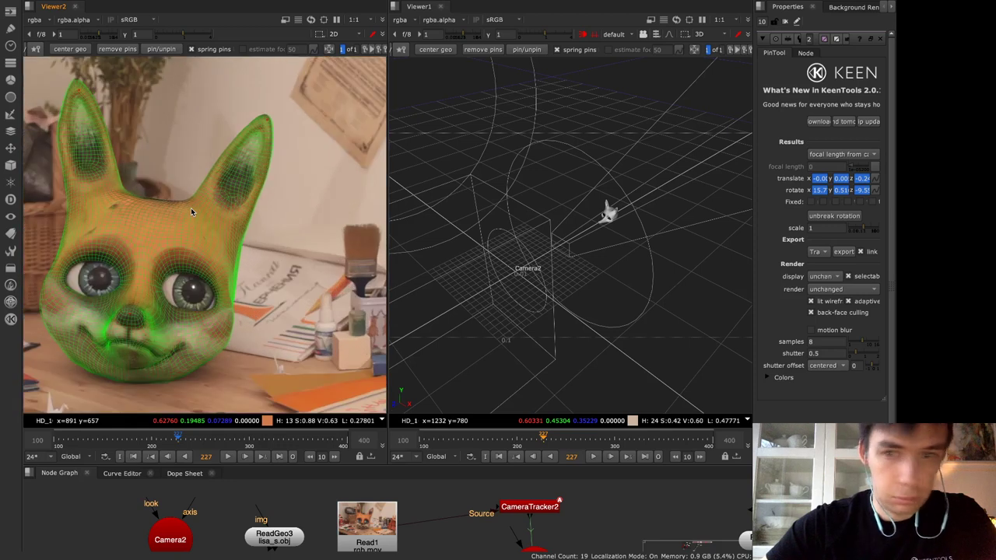
middle_click_drag(167, 217, 263, 211)
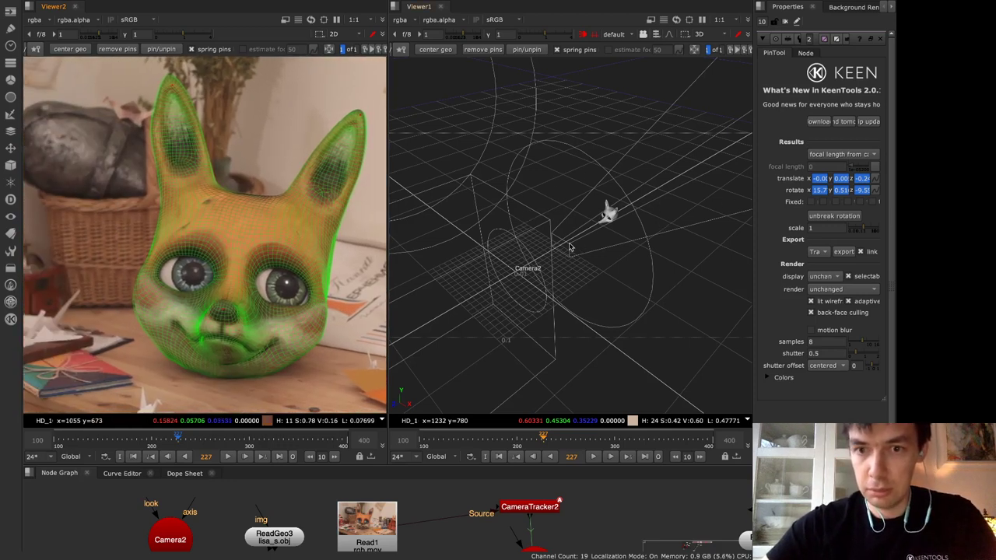
Select Camera2 in the 3D view and locate it and its connections in the node graph
left_click(512, 243)
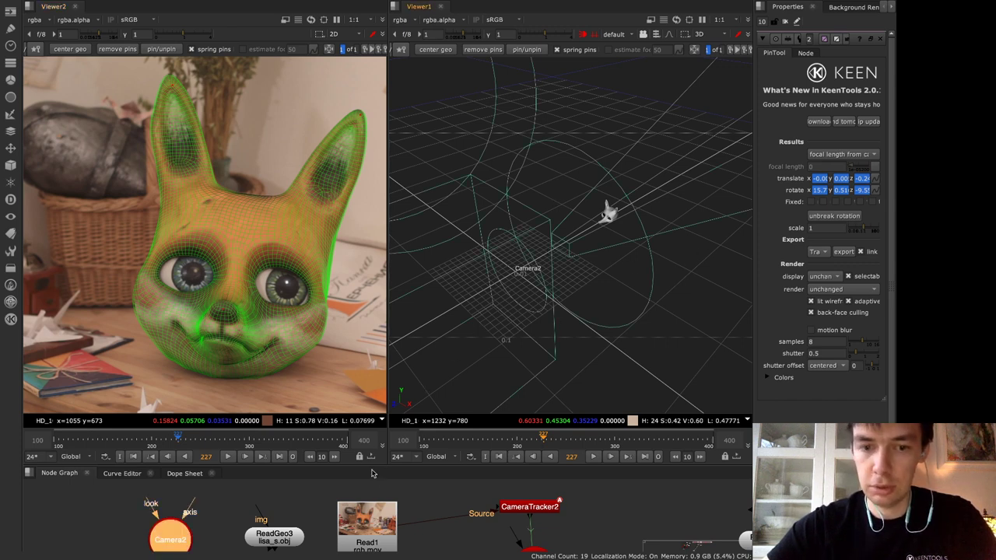
middle_click_drag(434, 518, 434, 477)
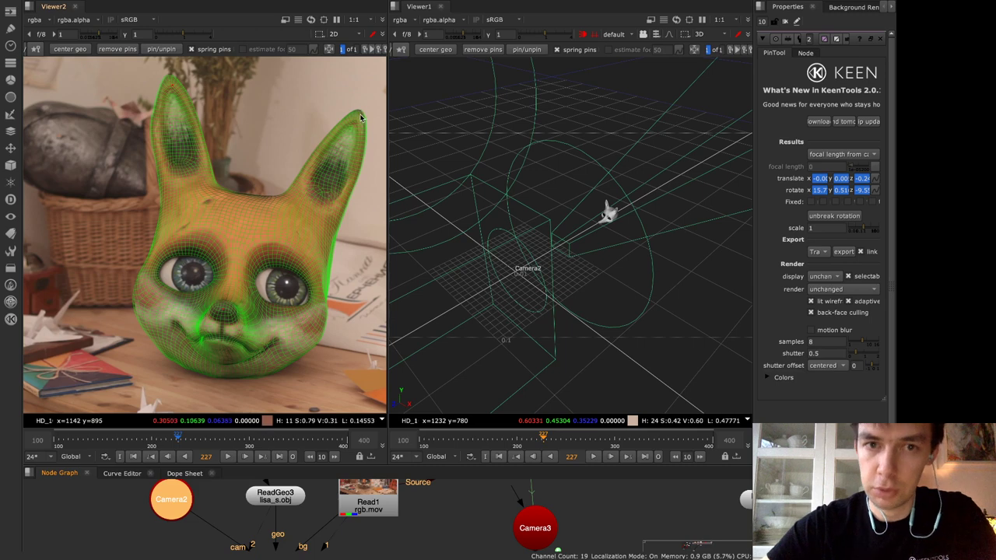
Switch to the Safari presentation to view the Pinning slide, and return to Nuke
key("super+Tab")
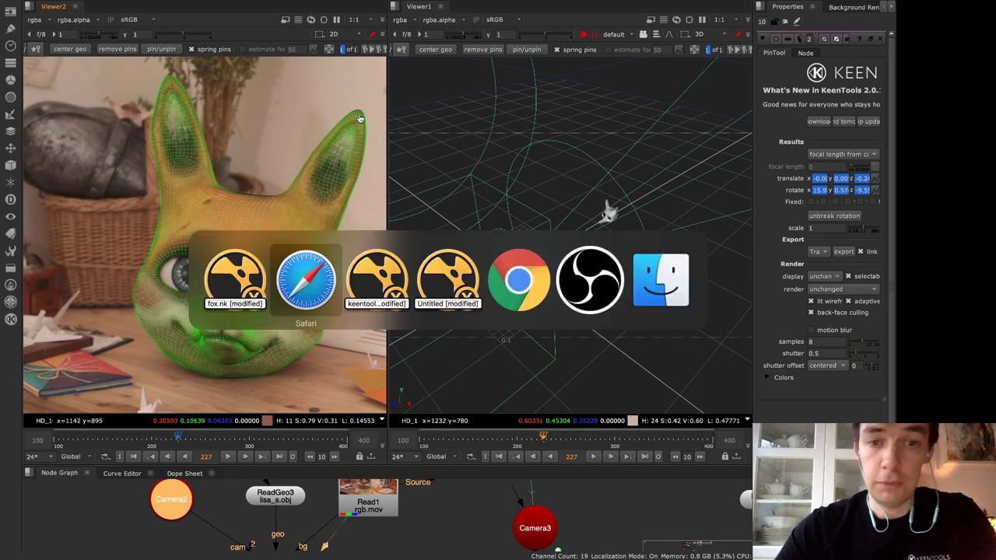
key("Right")
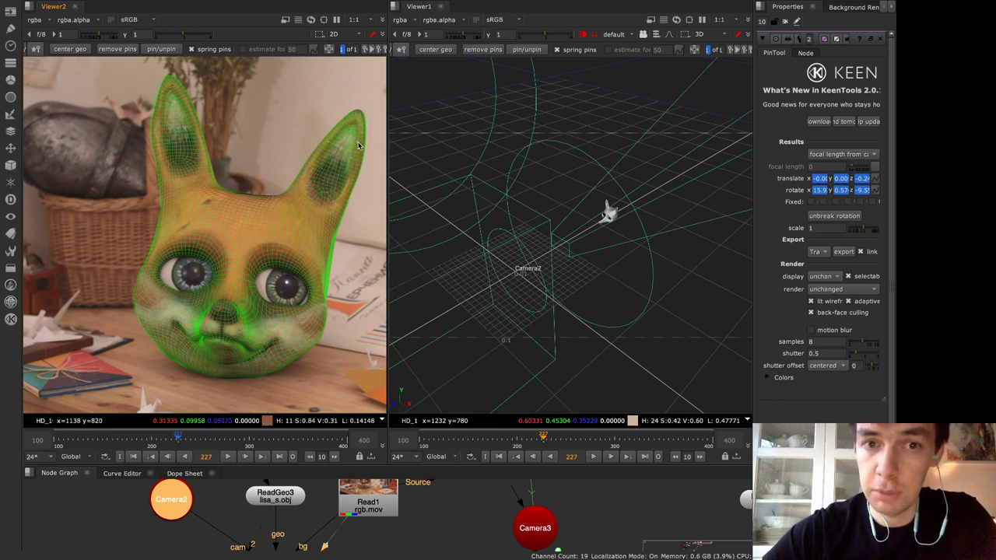
left_click_drag(363, 141, 318, 140)
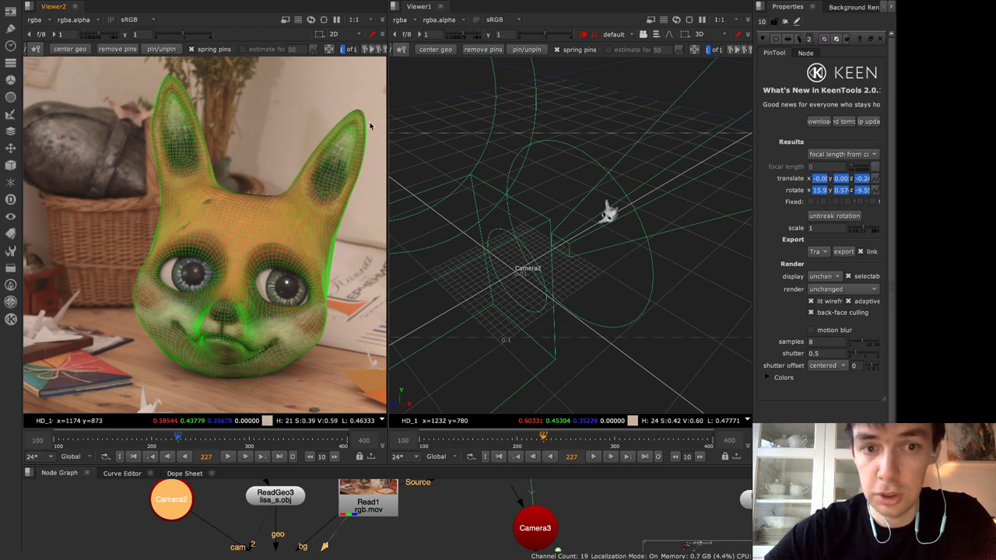
left_click(120, 49)
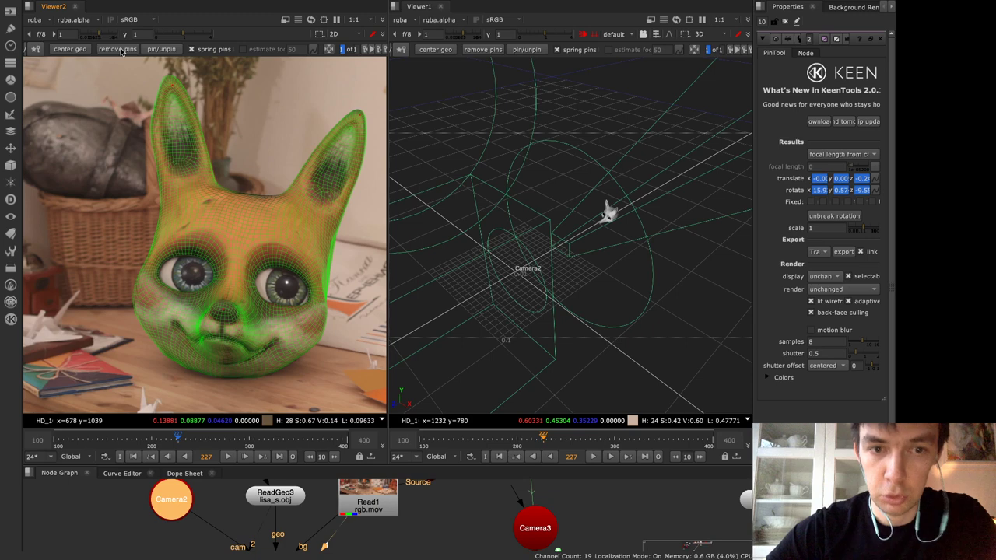
key("super+Tab")
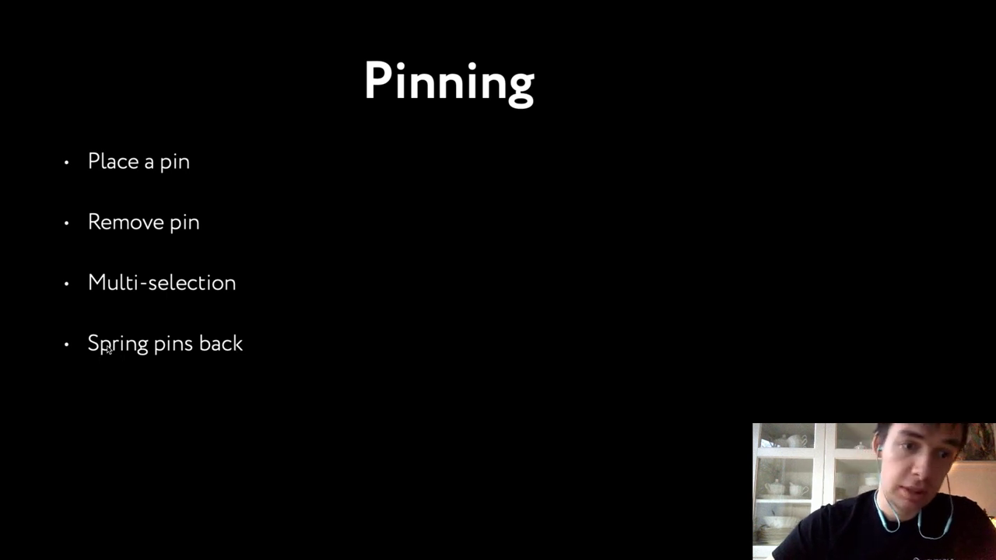
key("super+Tab")
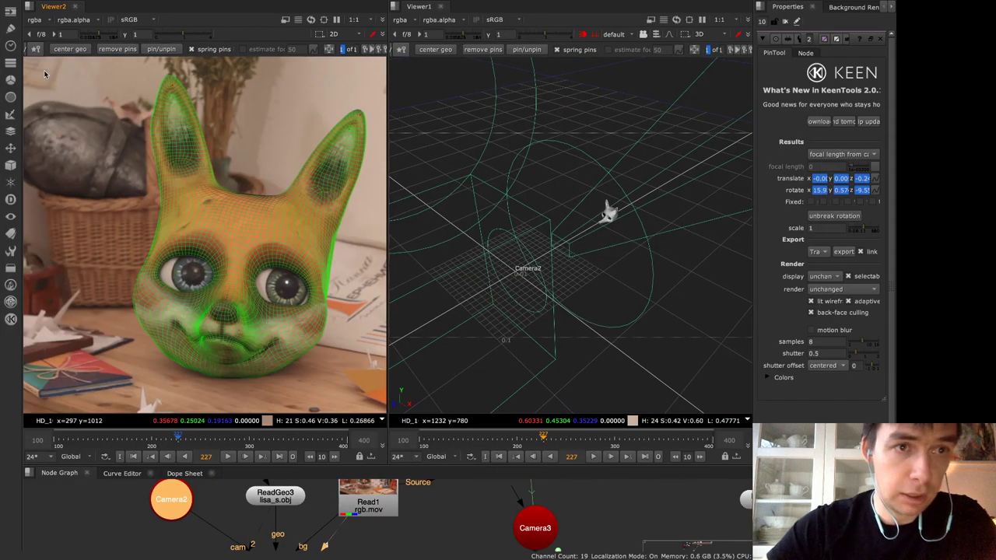
Maximise Viewer2 on the full frame and fine-tune the pin on the image-left ear tip
key("space")
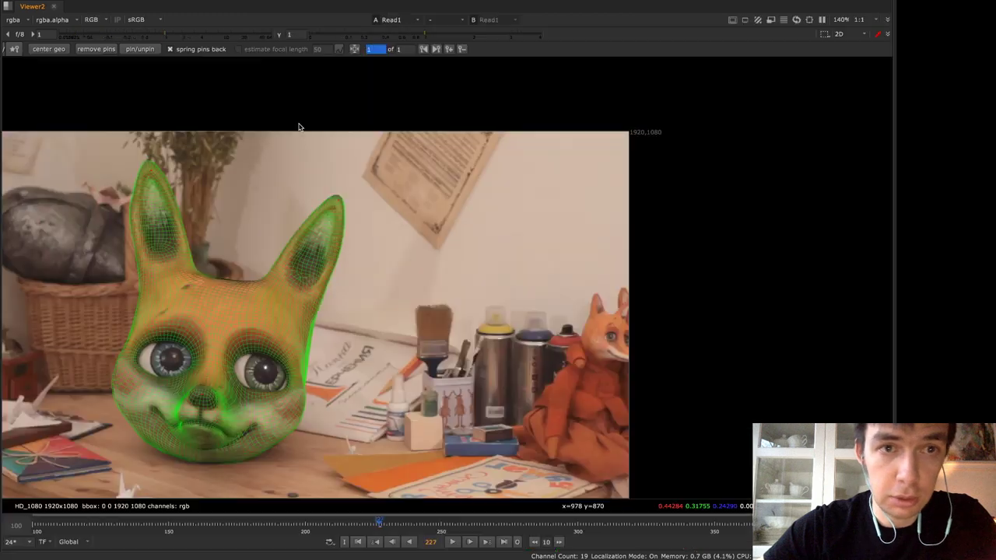
key("f")
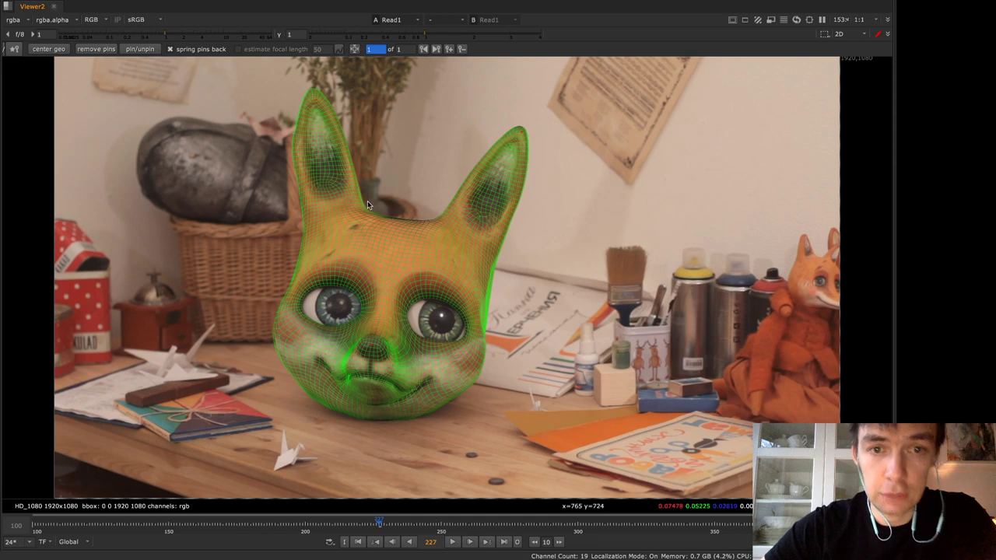
mouse_move(316, 106)
left_mouse_down()
mouse_move(352, 109)
mouse_move(262, 108)
mouse_move(318, 106)
left_mouse_up()
Try moving the mesh up and down with a forehead pin between the ears, and remove that pin
left_click_drag(394, 237, 390, 204)
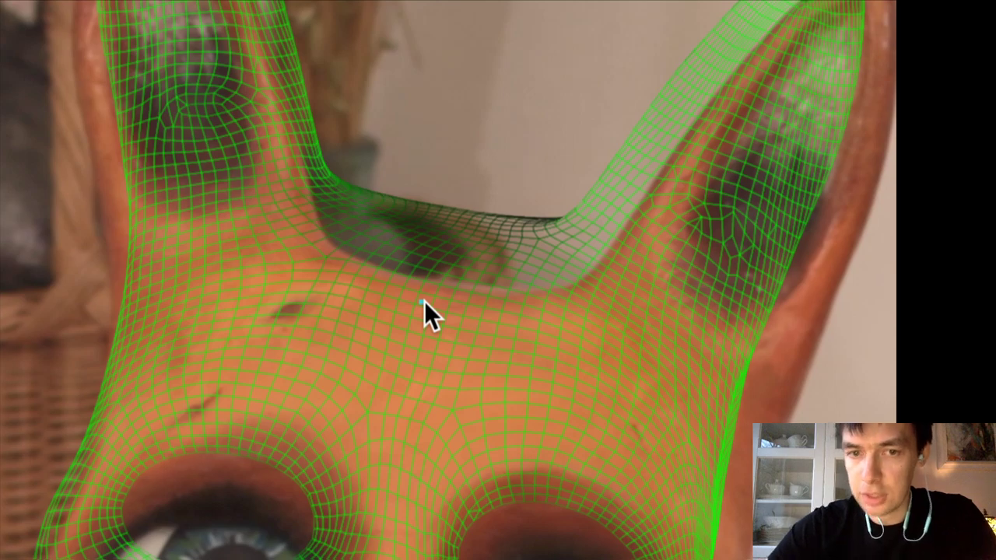
left_click_drag(423, 303, 418, 360)
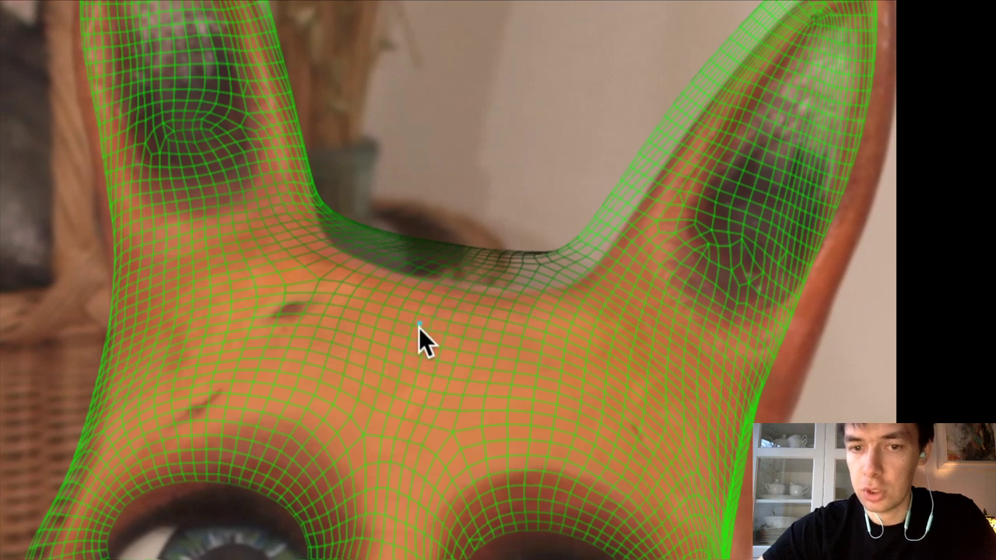
right_click(423, 326)
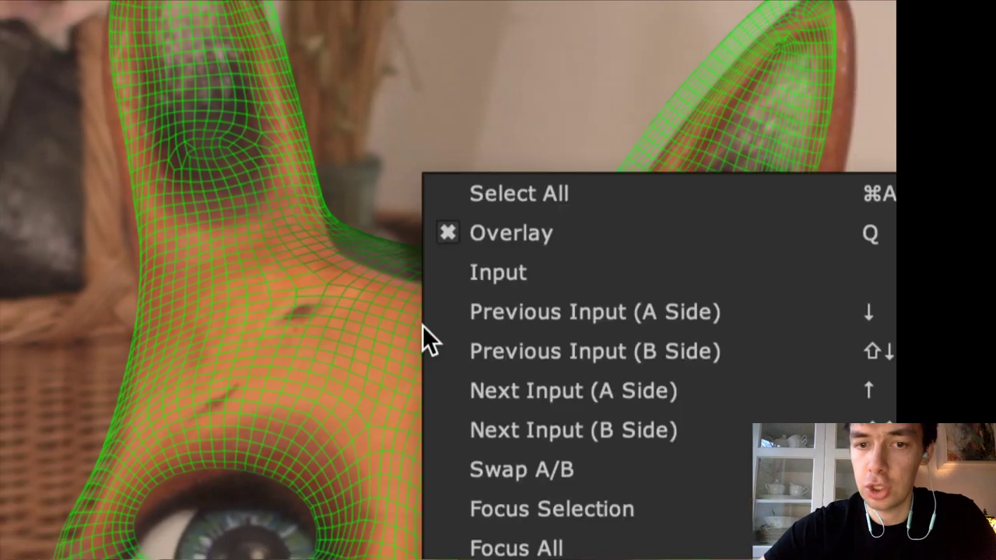
left_click(381, 254)
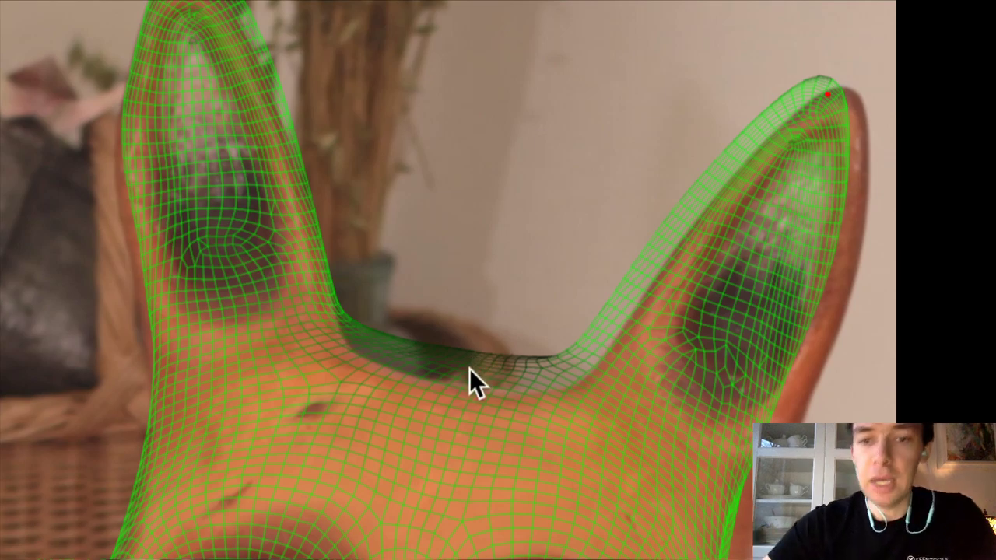
Place a new pin between the ears, test pulling it above the head, and draw it down until the mesh fits the forehead edge
left_click_drag(473, 362, 474, 413)
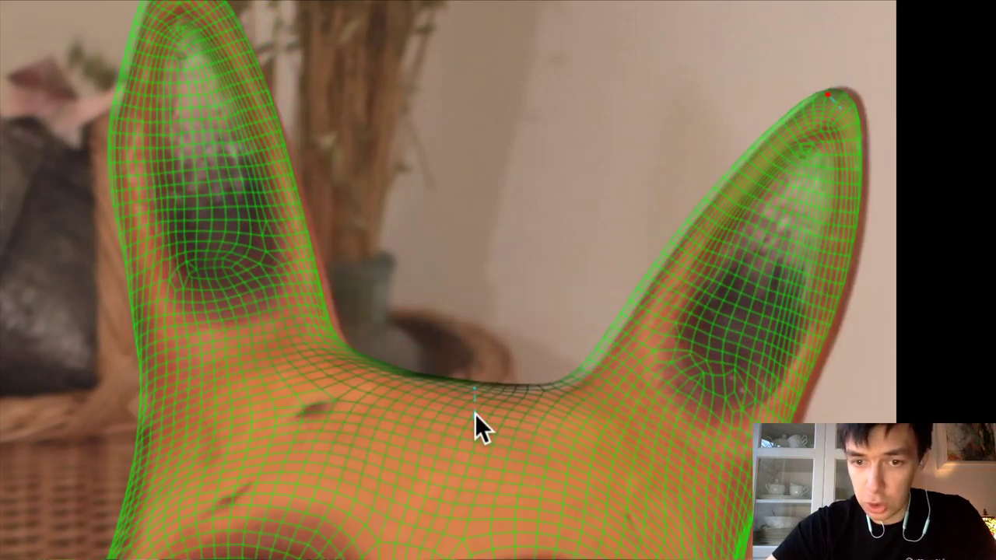
left_click_drag(477, 387, 480, 286)
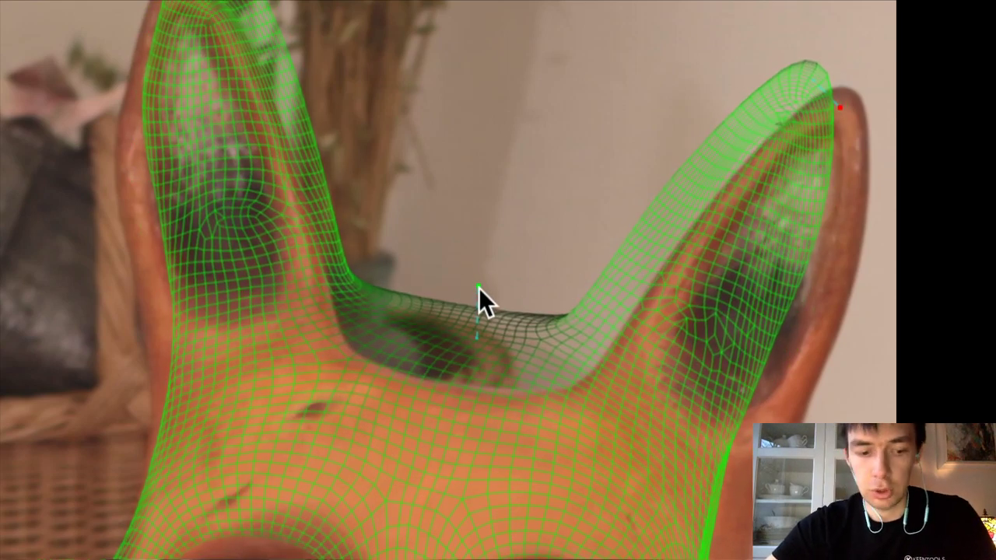
left_click_drag(478, 288, 479, 288)
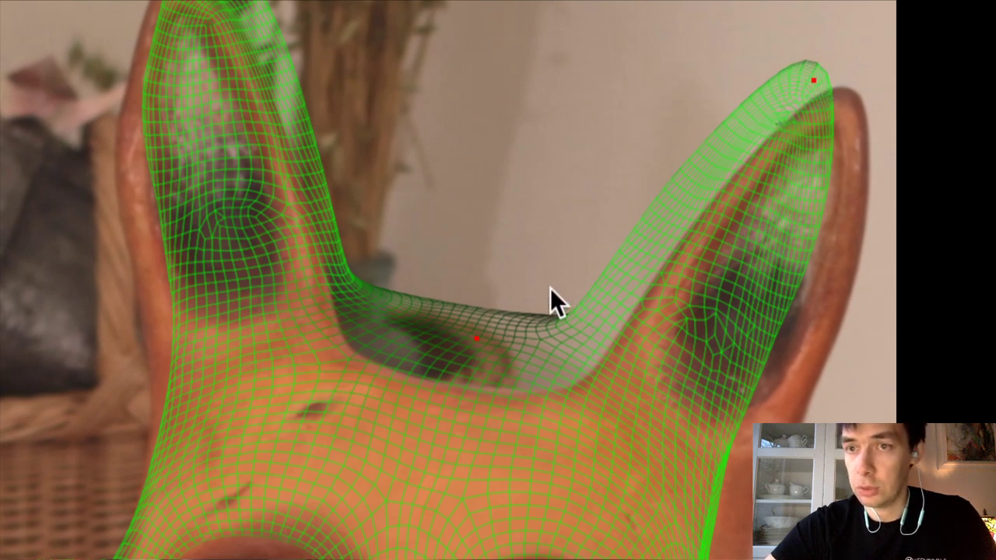
left_click_drag(481, 340, 495, 444)
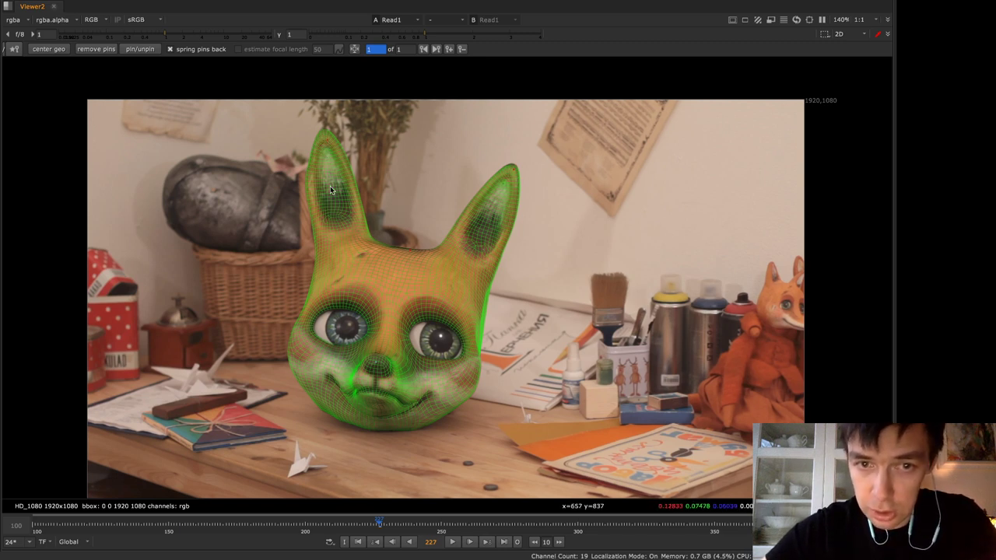
Try dragging the image-left ear tip pin outward with spring pins back enabled, and undo the move
left_click_drag(326, 145, 282, 151)
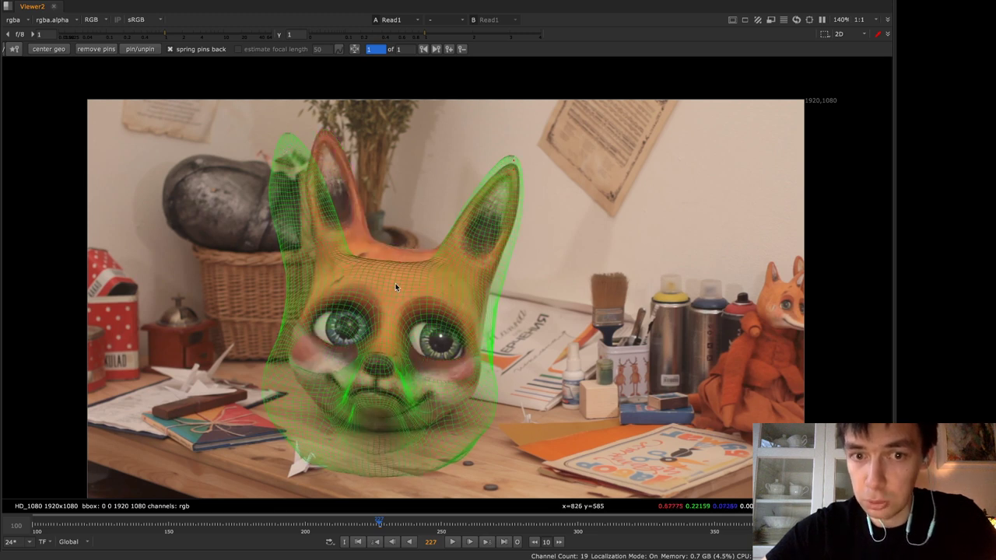
key("ctrl+z")
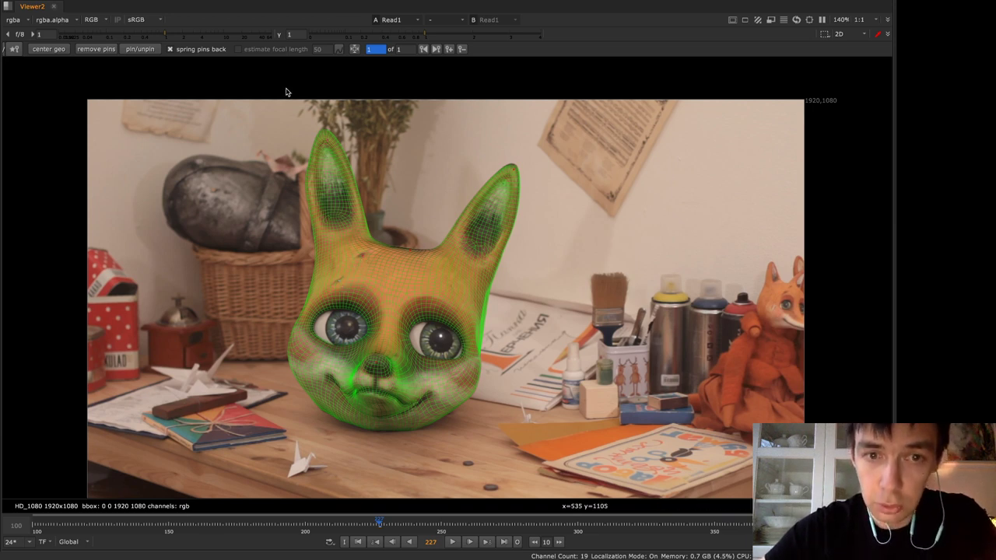
Turn off spring pins back, move the ear tip and forehead pins off their features, and drag the ear pins back onto the fox's ears
left_click_drag(332, 144, 426, 127)
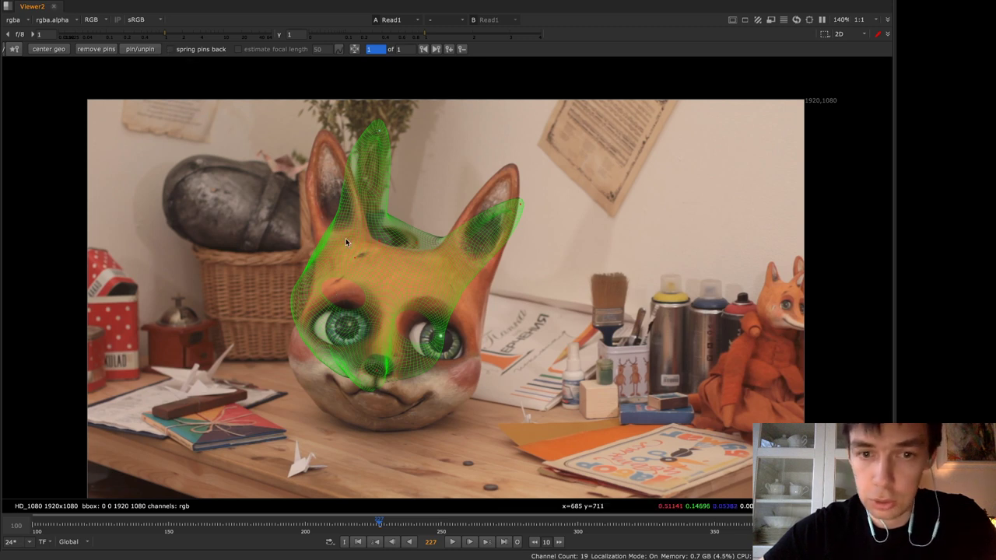
left_click_drag(377, 246, 363, 256)
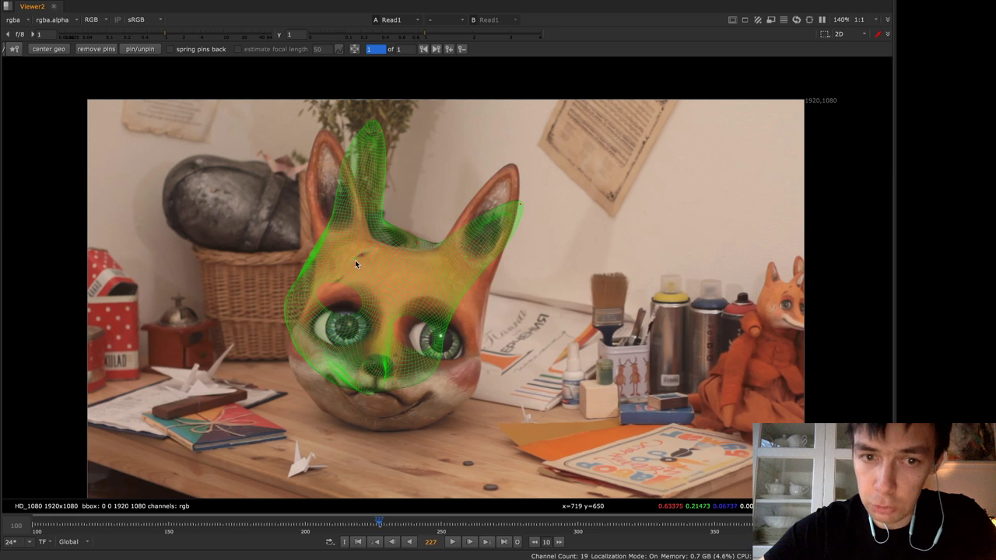
left_click_drag(355, 259, 336, 284)
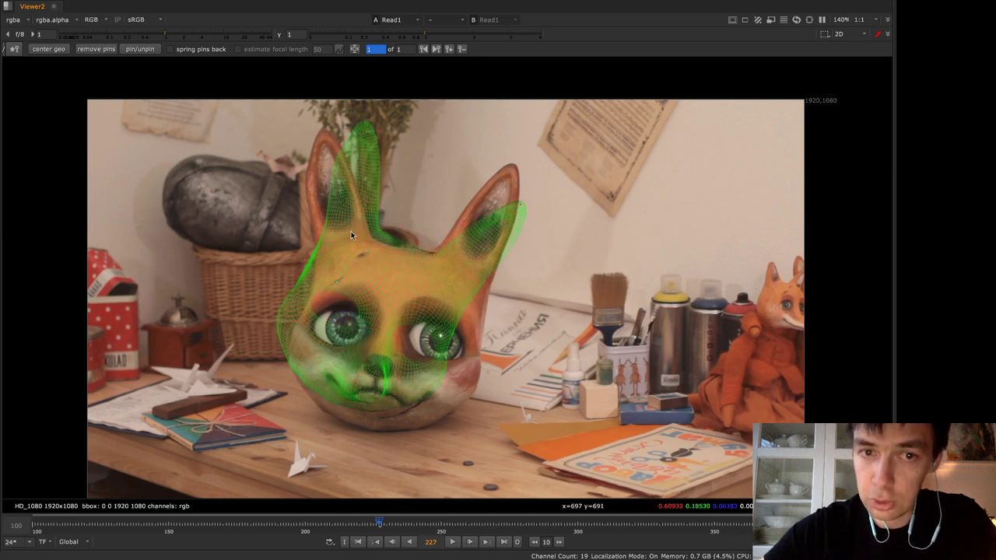
mouse_move(379, 135)
left_mouse_down()
mouse_move(347, 133)
mouse_move(310, 151)
mouse_move(325, 144)
left_mouse_up()
left_click_drag(520, 203, 515, 176)
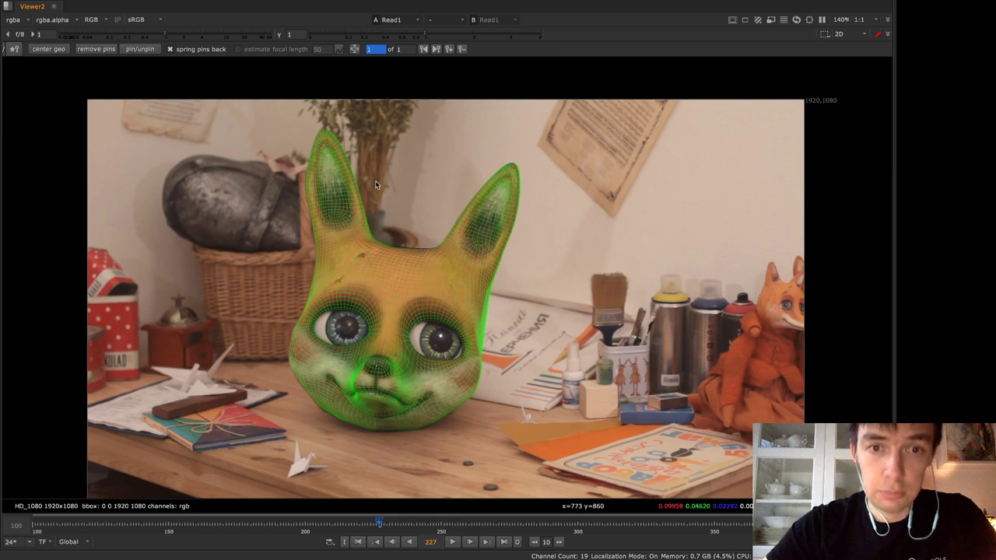
Switch to the Safari presentation and show the Pinning slide again
key("super+Tab")
key("super+shift+Tab")
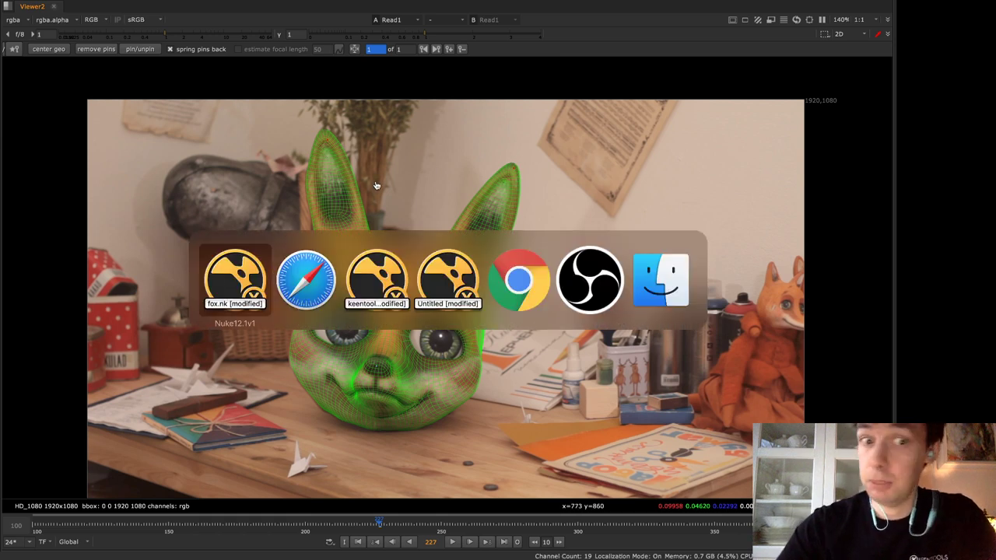
key("super+Tab")
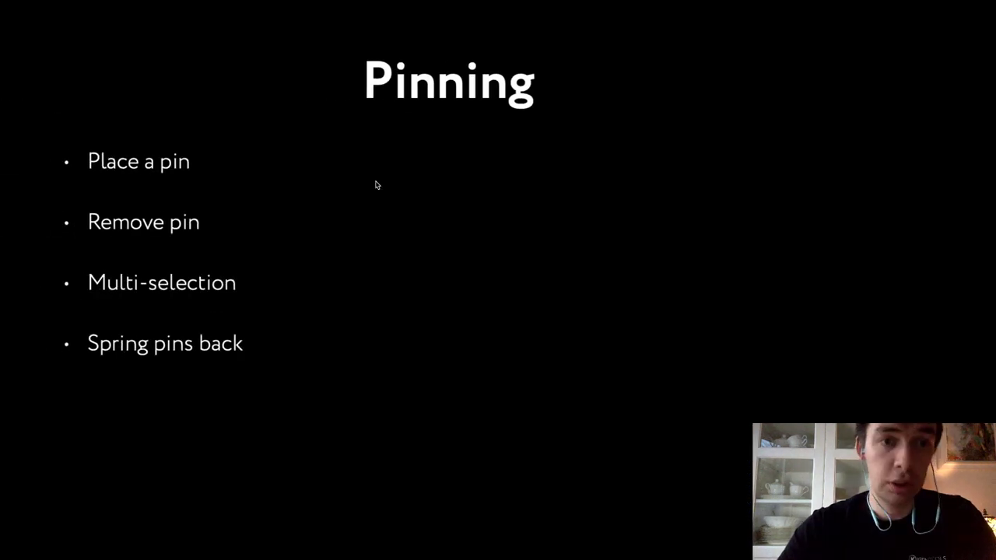
Show the PinTool vs TransformGeo slide and switch back to Nuke
key("Right")
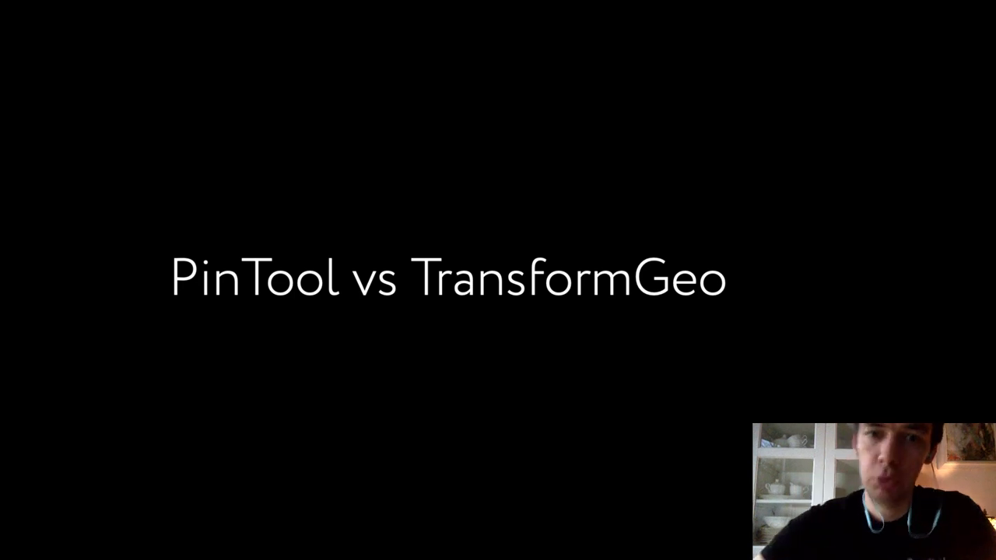
key("super+Tab")
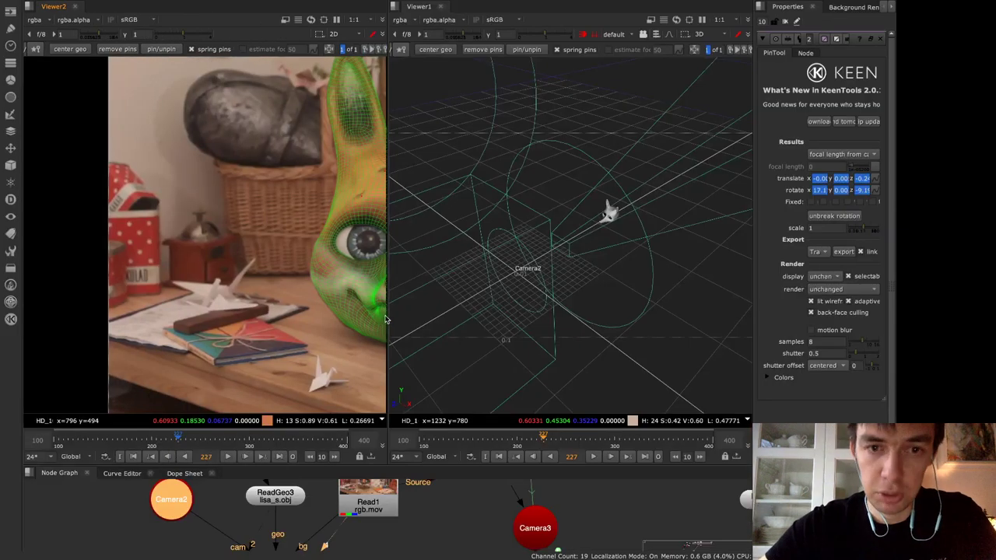
Nudge the pin on the fox's nose slightly and widen the properties area so the PinTool2 settings are fully readable
middle_click_drag(324, 322, 166, 330)
left_click_drag(246, 288, 243, 285)
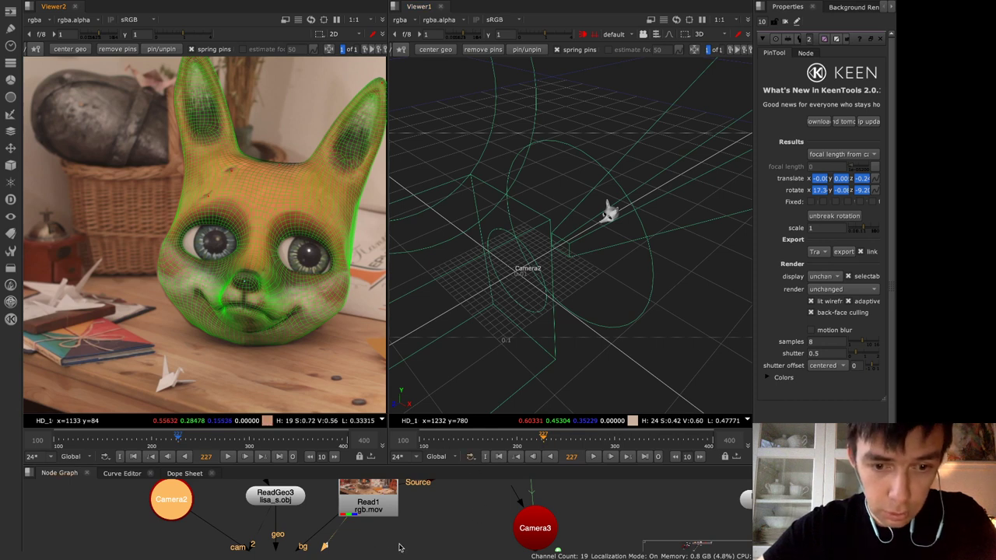
middle_click_drag(396, 548, 414, 481)
left_click(290, 506)
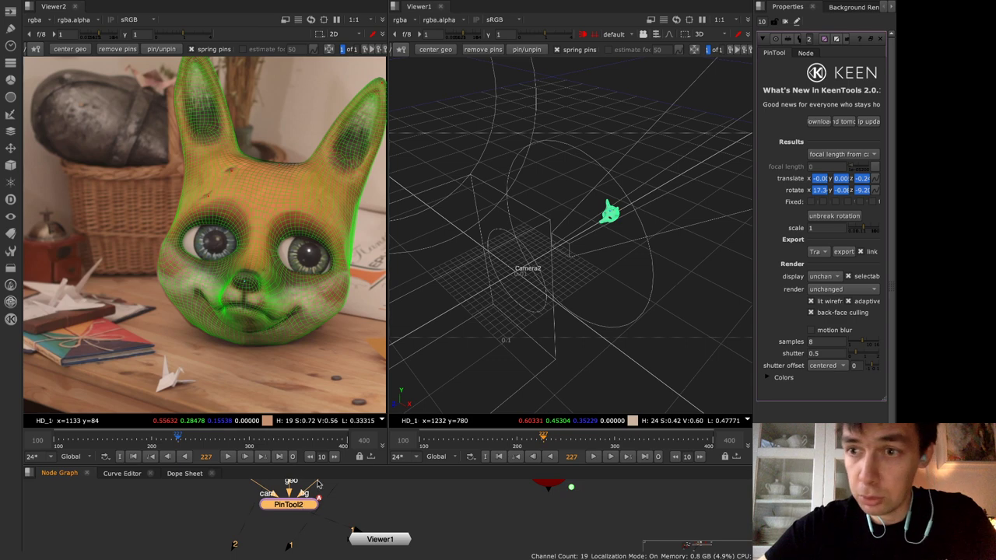
left_click(750, 235)
left_click_drag(753, 231, 611, 238)
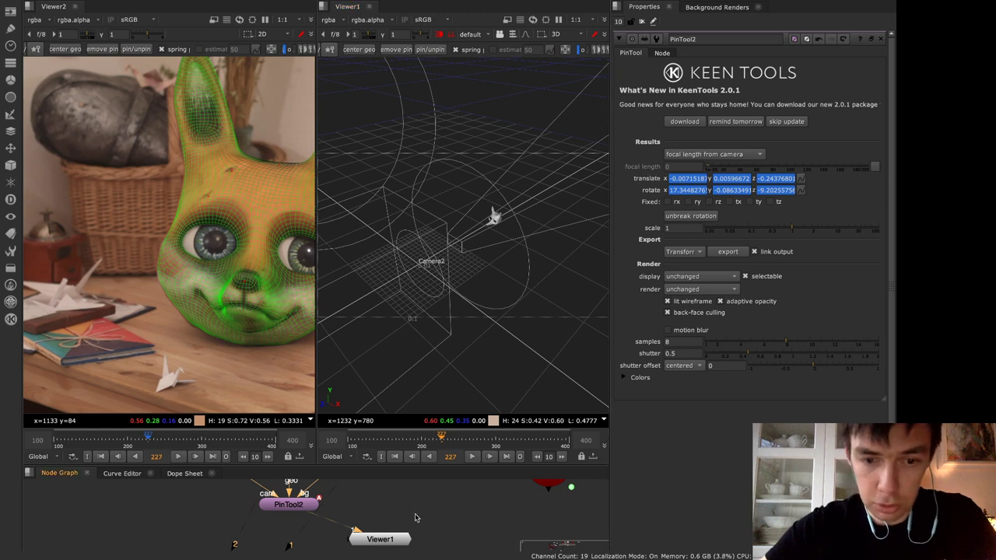
Add a TransformGeo node beside PinTool2 and feed it the lisa_s.obj geometry from ReadGeo3
key("Tab")
type("trans")
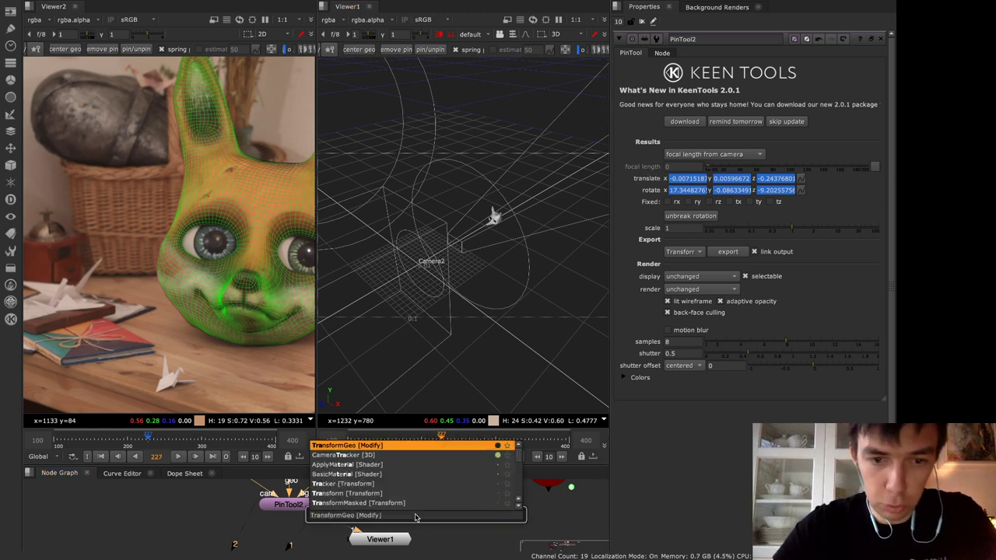
key("Return")
left_click_drag(426, 515, 324, 490)
middle_click_drag(471, 527, 468, 475)
left_click(430, 515)
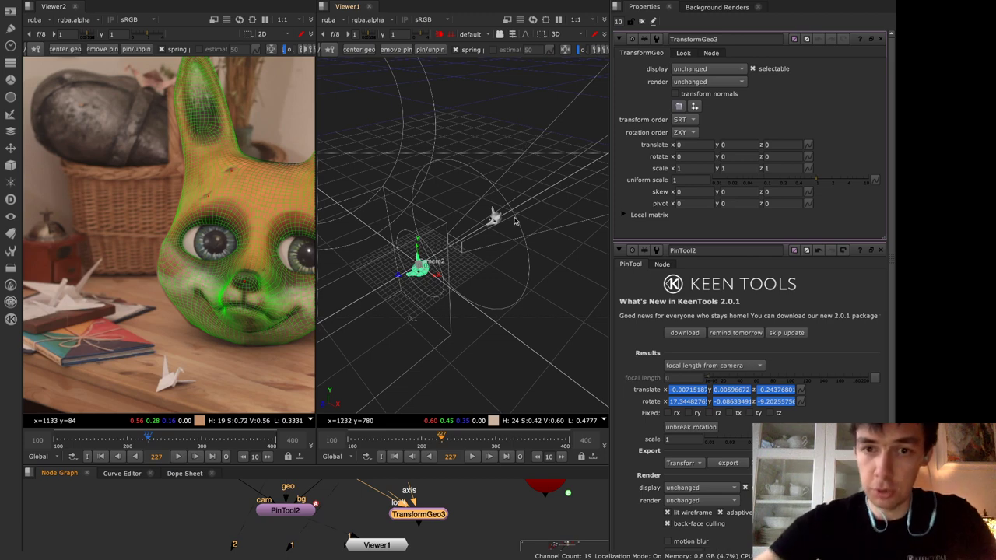
Select the PinTool2 node and examine the pinned fox head and its transform handle in the 3D view
scroll(506, 226, "up", 5)
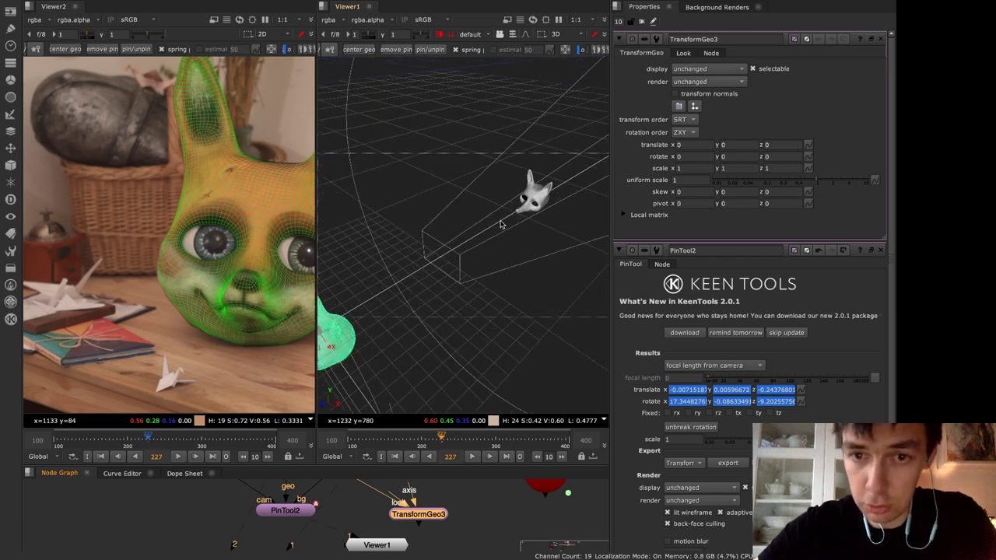
left_click(285, 510)
scroll(546, 173, "up", 5)
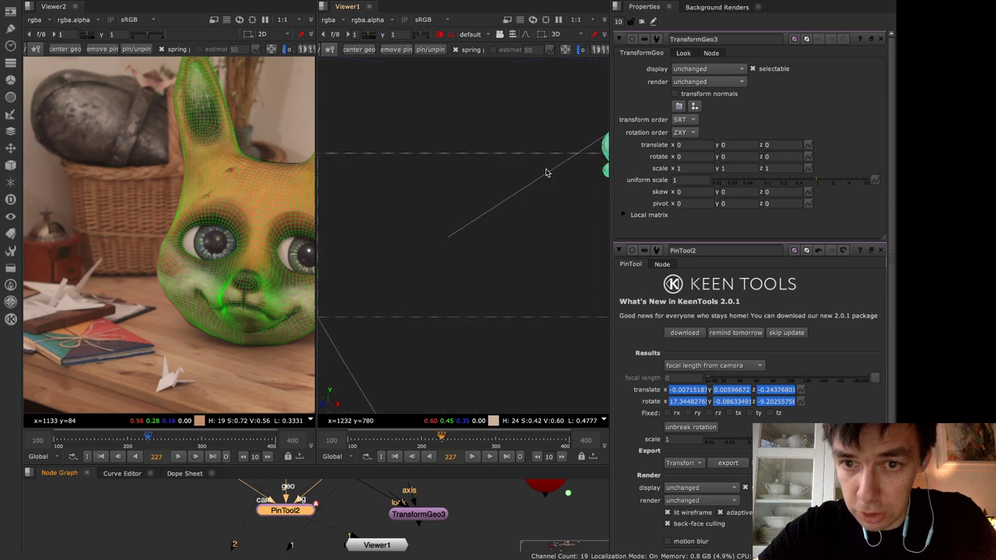
middle_click_drag(346, 256, 341, 260)
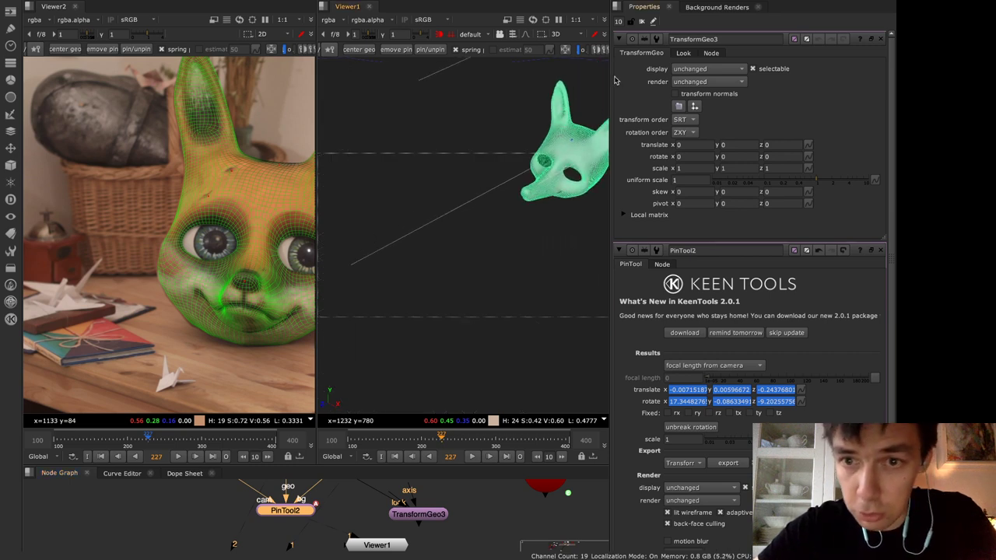
left_click(573, 145)
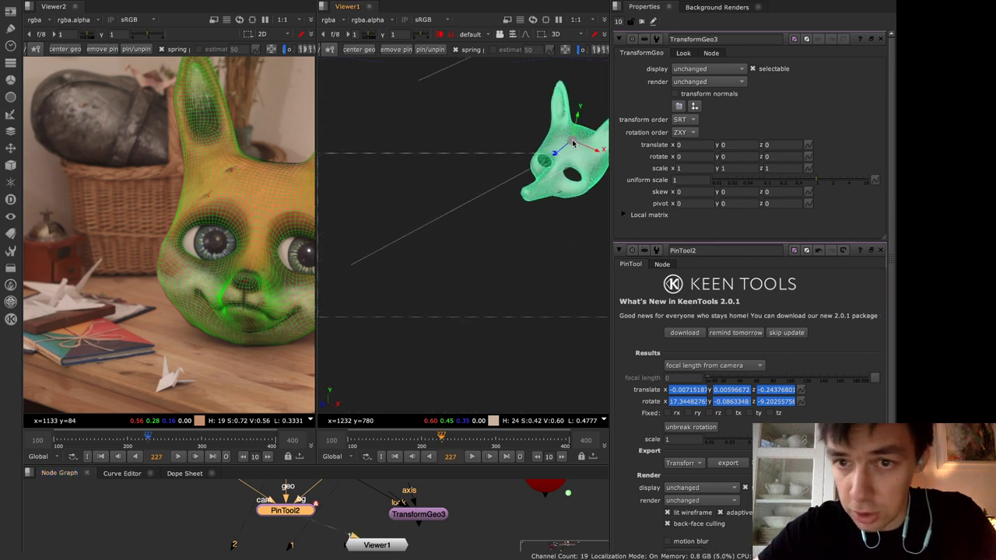
left_click(575, 210)
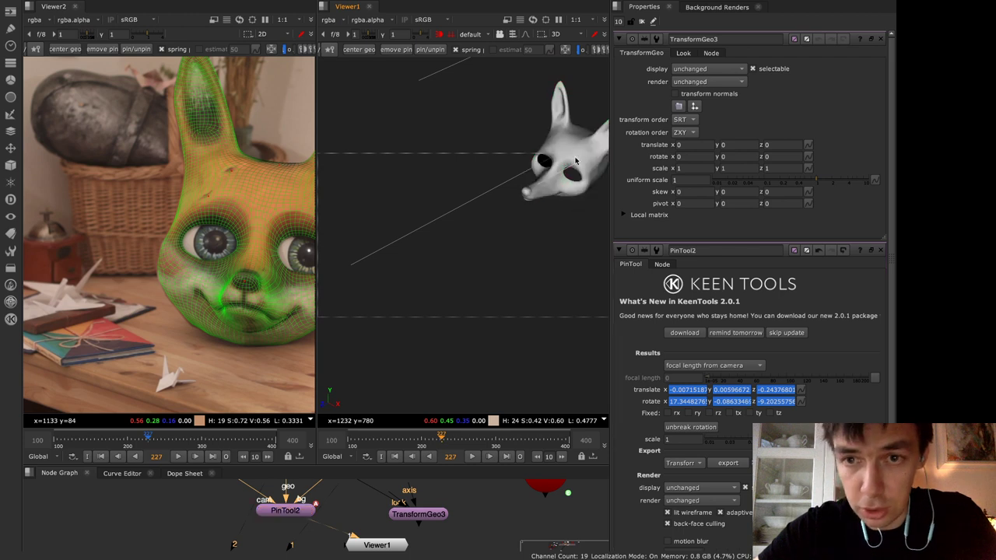
left_click(285, 511)
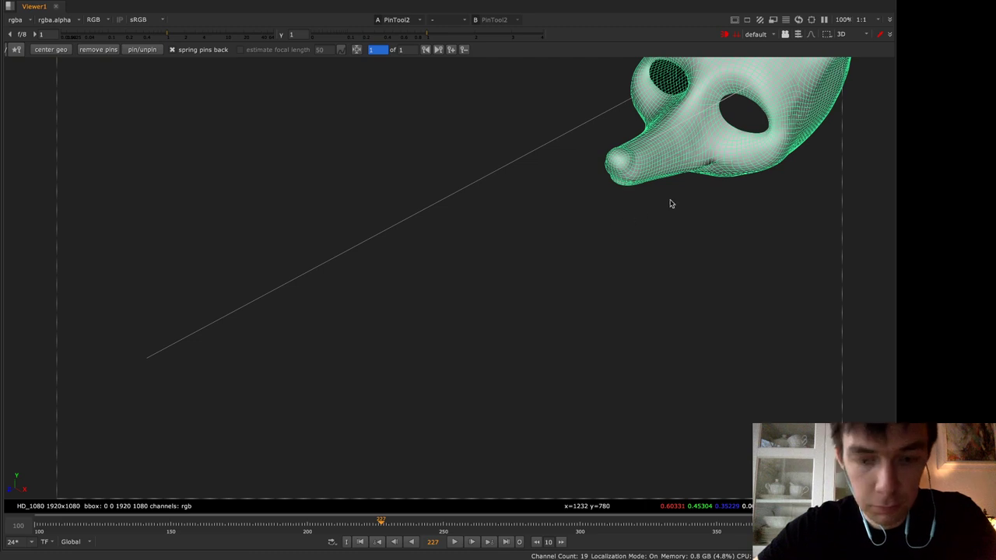
Try rotating the pinned fox head with its transform handle in the maximized 3D view, and undo the rotation
middle_click_drag(667, 206, 260, 475)
middle_click_drag(622, 130, 566, 200)
scroll(529, 182, "up", 3)
scroll(529, 182, "down", 4)
scroll(529, 182, "up", 4)
scroll(529, 182, "down", 3)
scroll(530, 182, "up", 2)
scroll(534, 186, "down", 4)
scroll(534, 186, "up", 2)
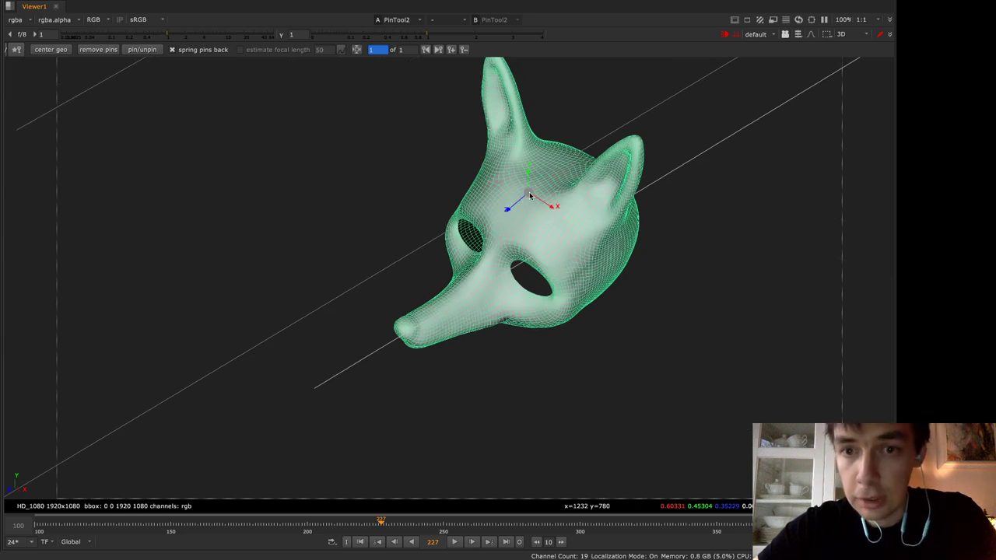
left_click_drag(529, 176, 490, 179)
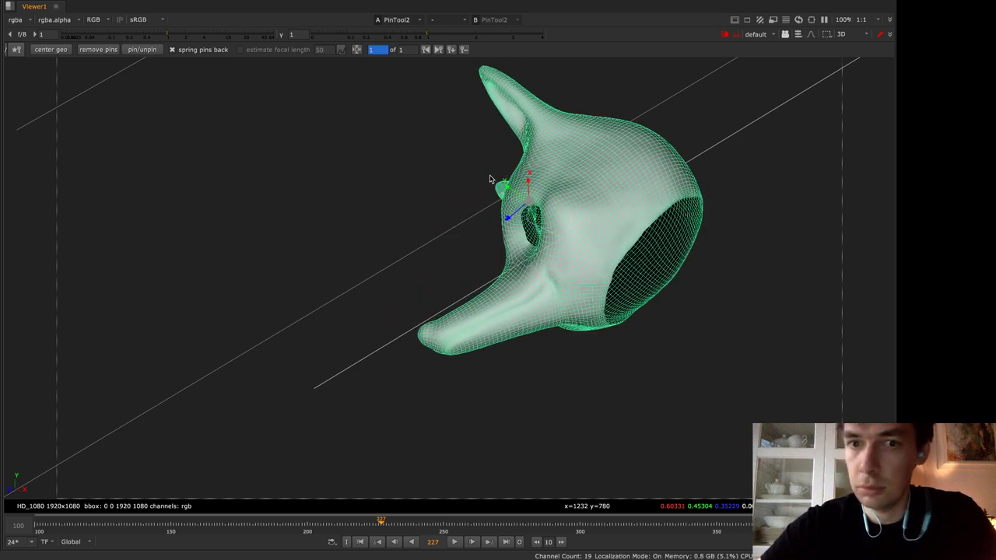
key("ctrl+z")
key("ctrl+z")
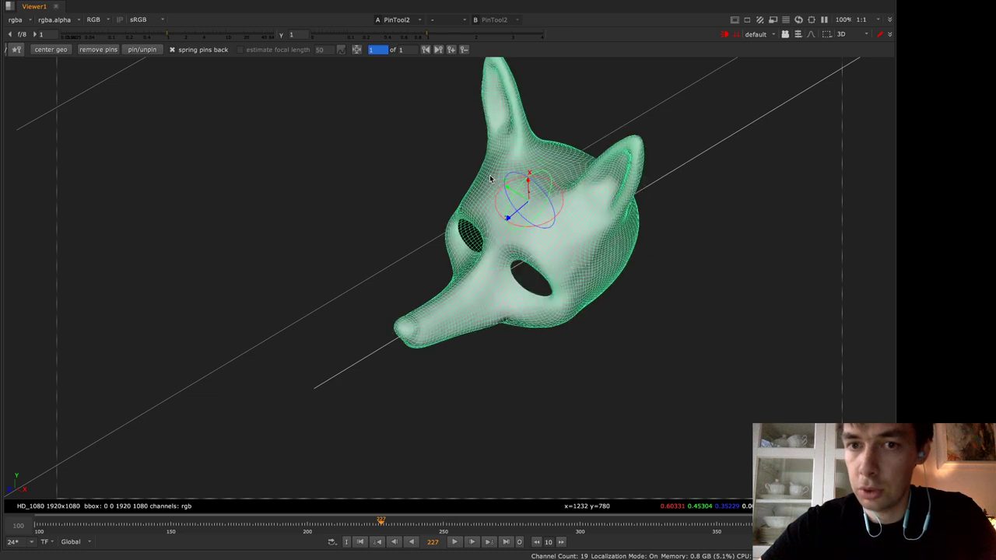
Compare the pinned fox head in the 2D and 3D views, finish in 2D and restore the multi-pane layout
key("Tab")
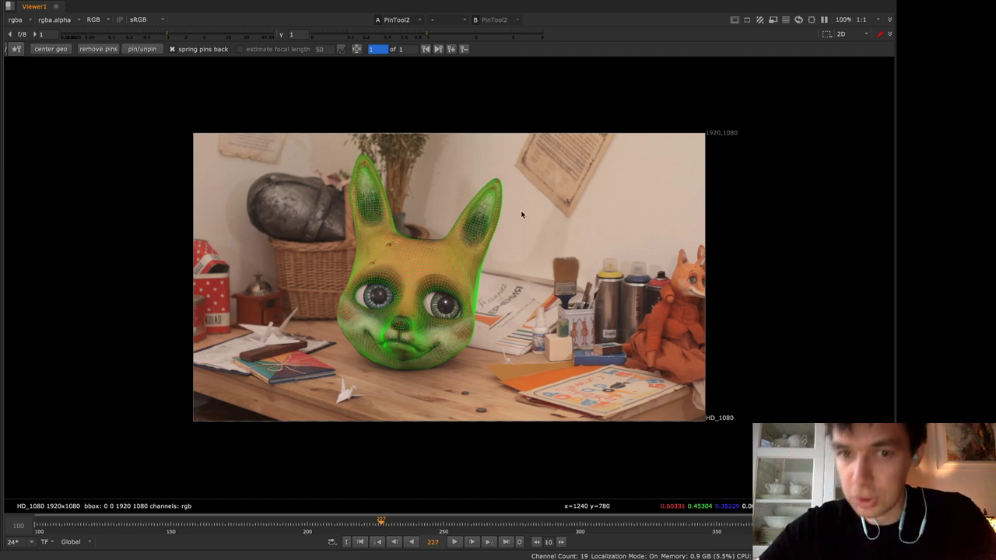
key("Tab")
key("Tab")
key("Tab")
key("Tab")
key("space")
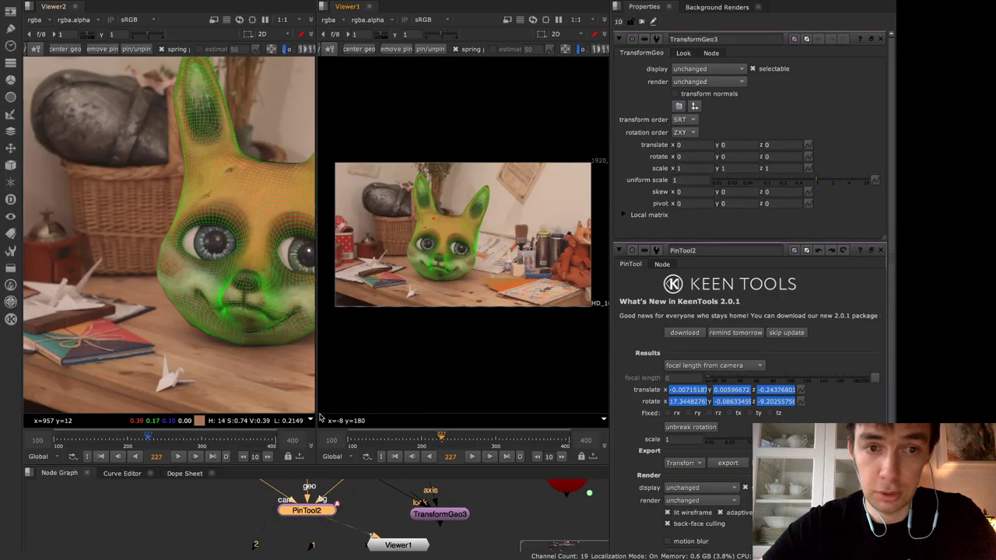
Add an unconnected ScanlineRender node near TransformGeo3 and move the Viewer1 node out of its way
left_click(393, 527)
left_click_drag(449, 523, 450, 501)
key("Tab")
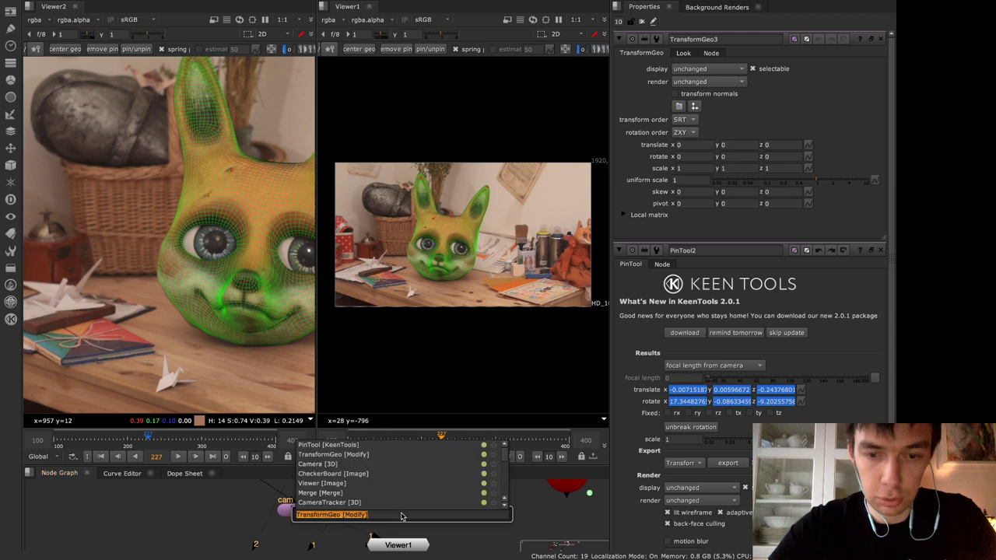
type("scan")
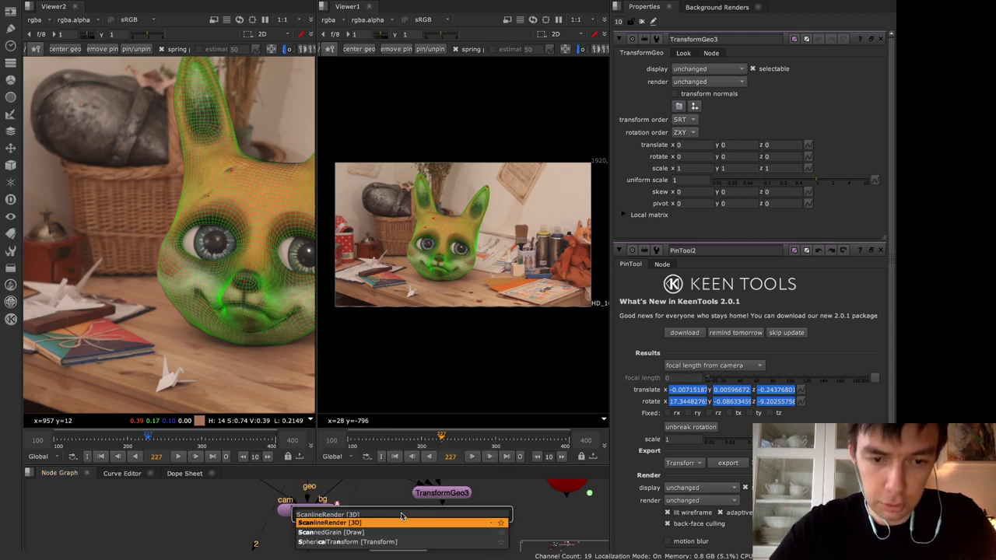
key("Return")
left_click_drag(402, 549, 317, 559)
left_click(380, 515)
middle_click_drag(397, 490, 433, 550)
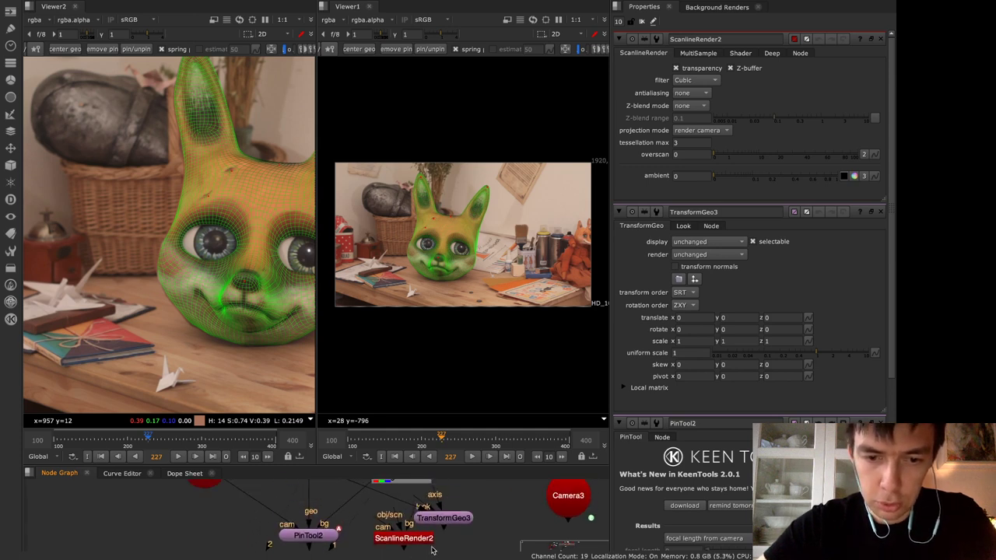
Connect the ScanlineRender node's cam input to Camera2, its obj/scn input to TransformGeo3 and its bg input to Read1
left_click_drag(390, 526, 215, 507)
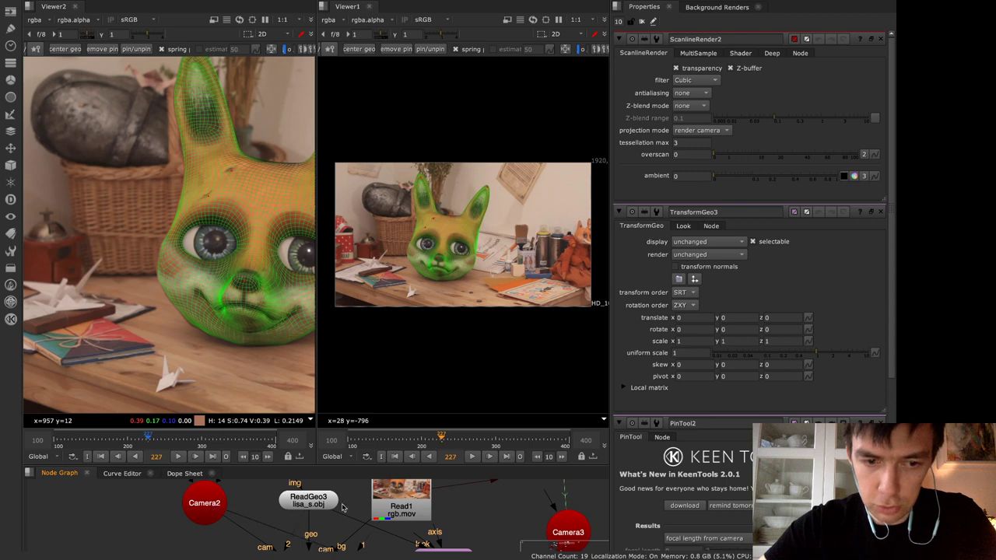
middle_click_drag(478, 520, 477, 500)
key("Tab")
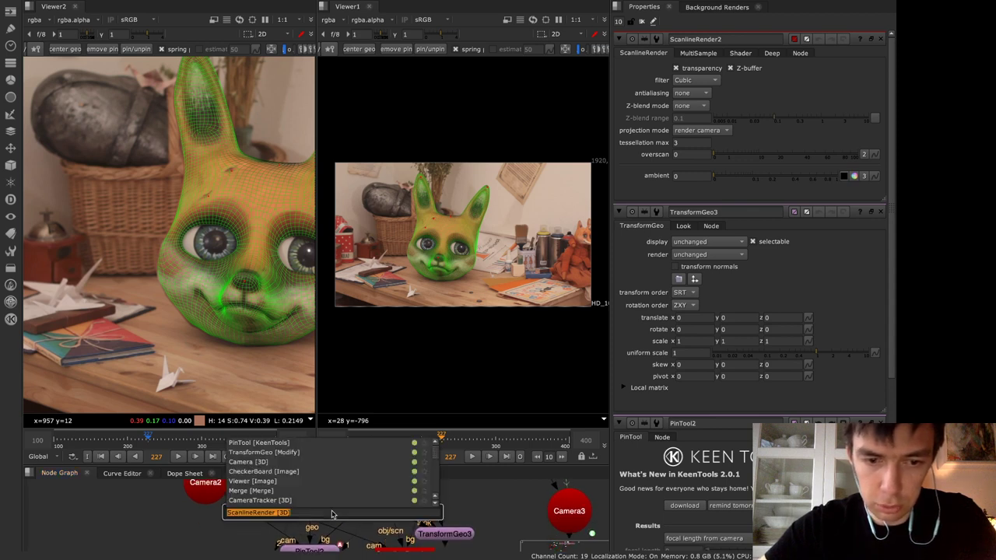
key("Escape")
key("Escape")
middle_click_drag(350, 520, 337, 486)
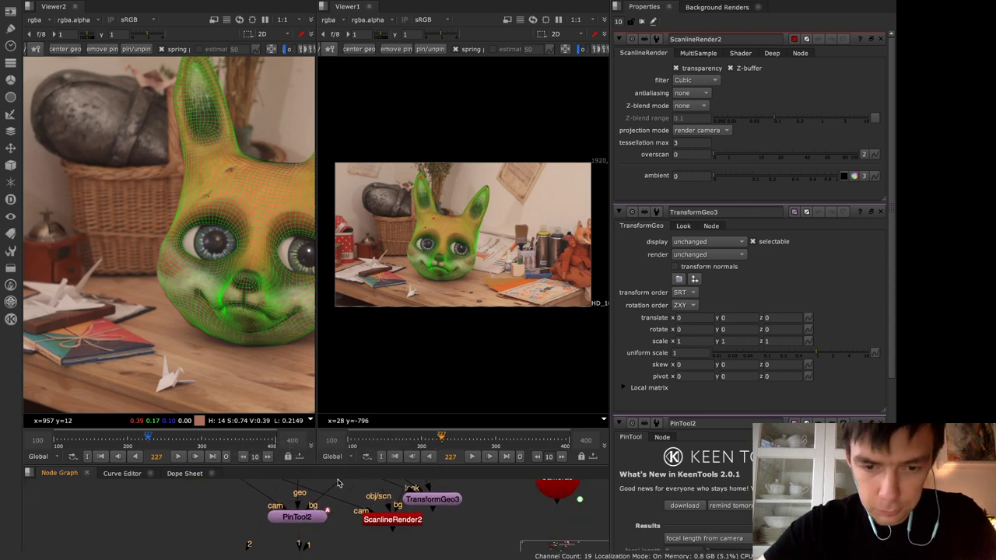
left_click_drag(388, 506, 425, 505)
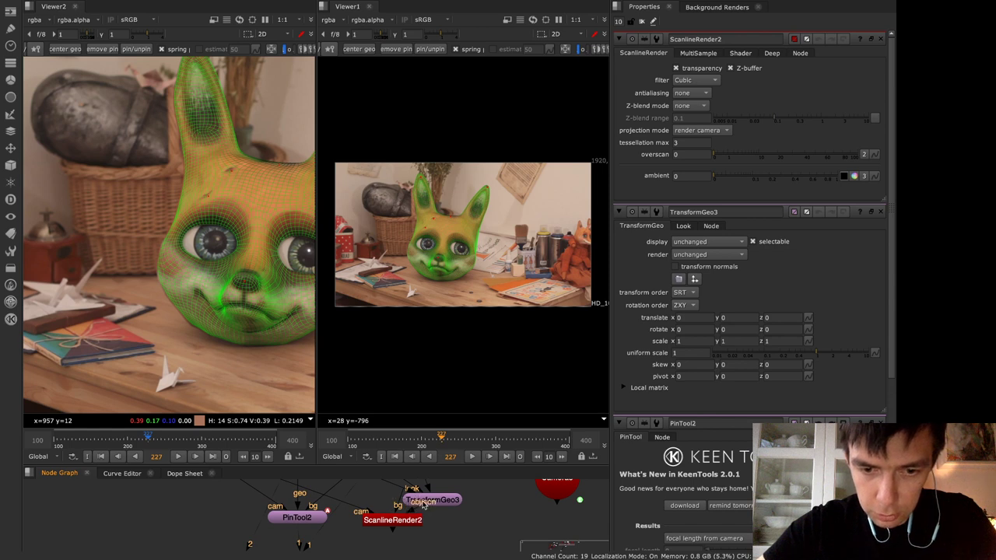
middle_click_drag(396, 489, 394, 538)
middle_click_drag(472, 520, 475, 465)
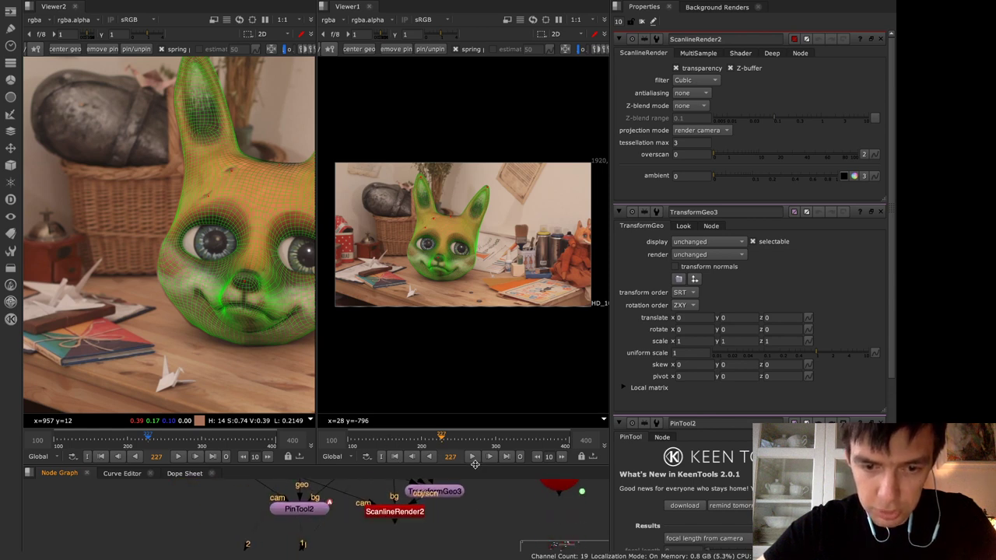
Maximize the node graph and space out the ScanlineRender2, TransformGeo3 and PinTool2 nodes so their connections are easy to read
left_click_drag(418, 519, 415, 550)
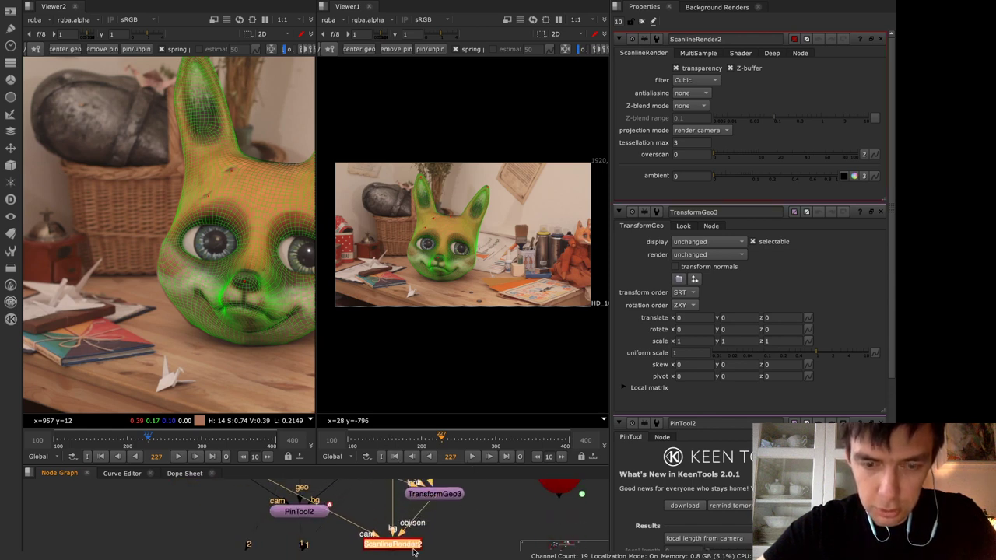
left_click(456, 494)
left_click_drag(290, 510, 220, 548)
left_click_drag(382, 535, 386, 540)
left_click(376, 487)
middle_click_drag(376, 489, 376, 374)
key("space")
left_click(394, 434)
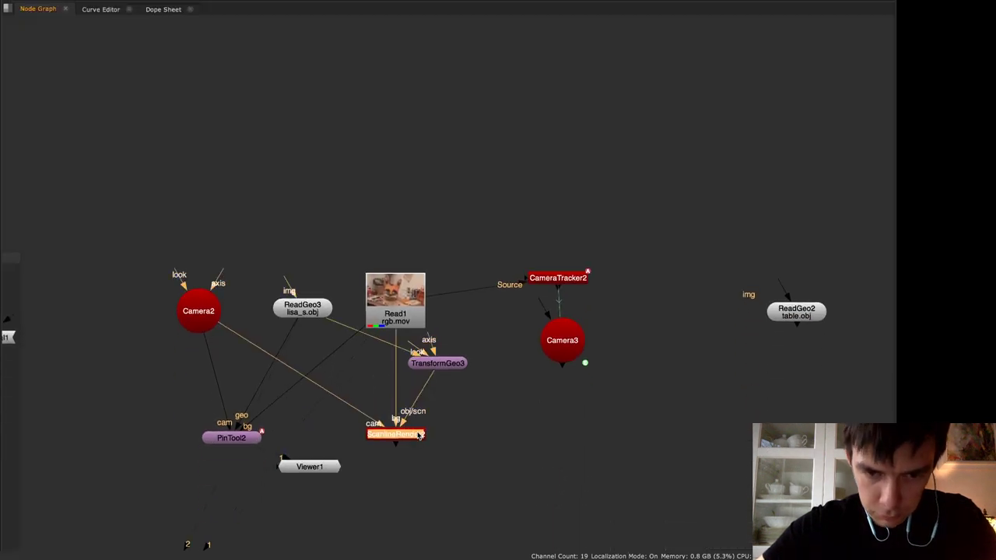
left_click_drag(445, 364, 446, 392)
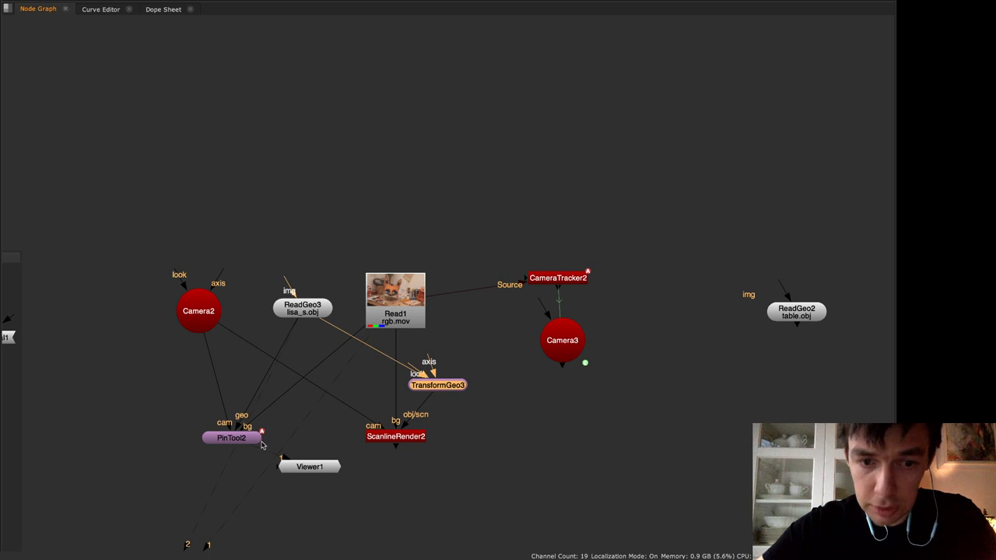
left_click_drag(228, 441, 245, 439)
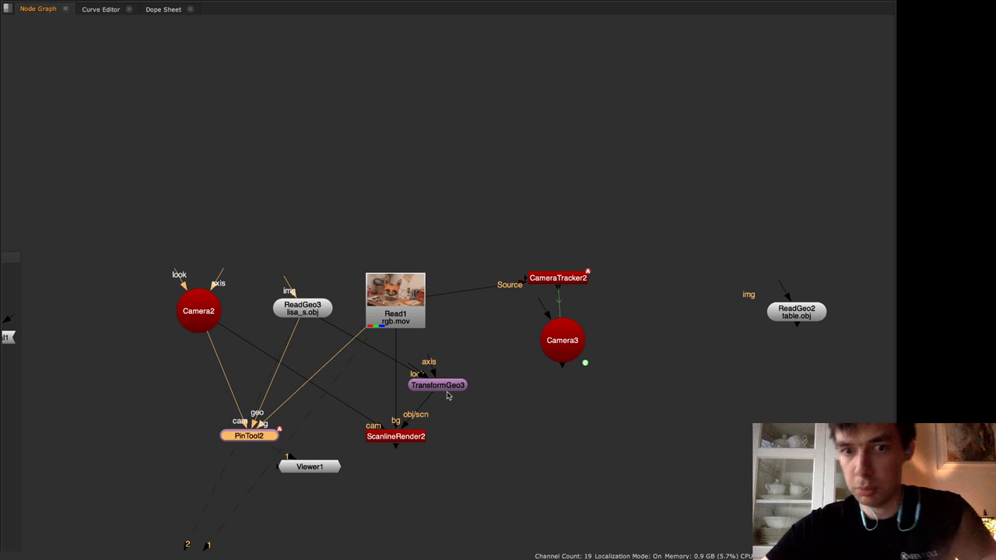
View the ScanlineRender2 output in Viewer1 and place the viewer node directly below it
left_click(406, 436)
key("1")
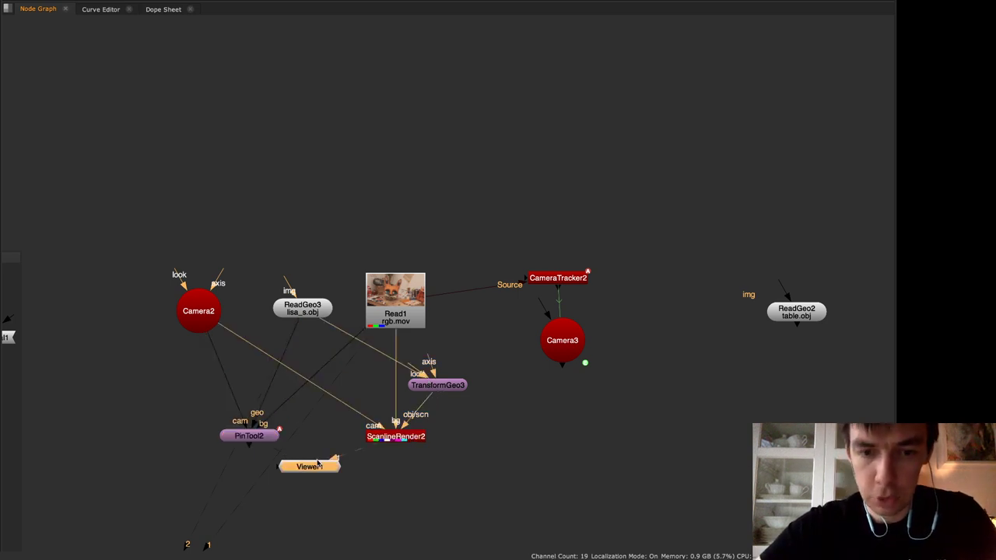
left_click_drag(318, 472, 405, 503)
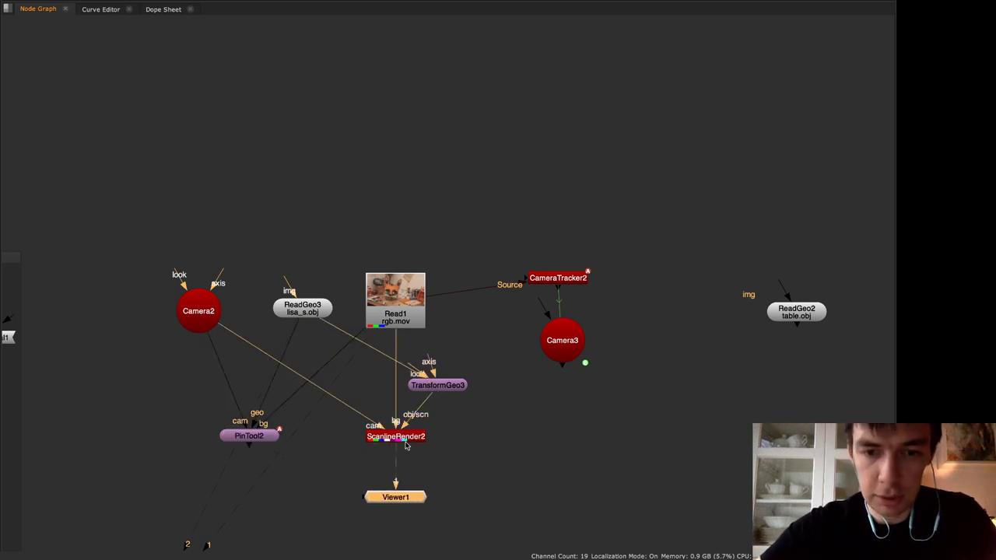
Select TransformGeo3, restore the full layout and show both fox heads in the zoomed-out 3D view
left_click(453, 386)
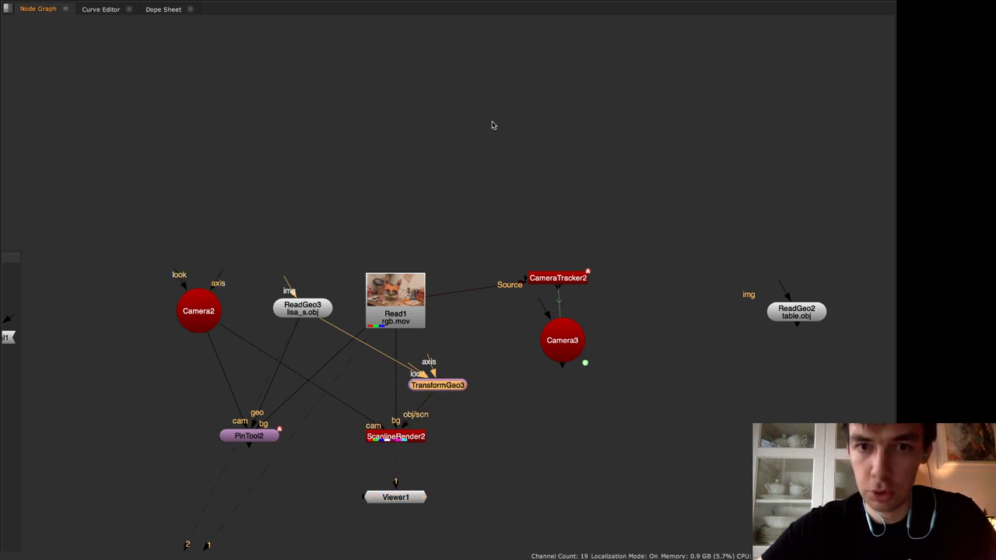
key("space")
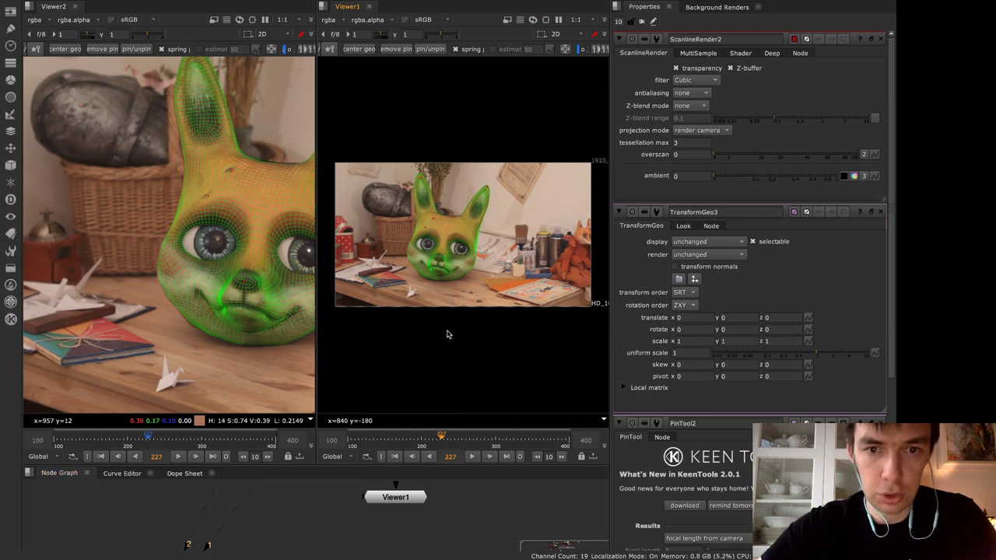
key("Tab")
scroll(443, 320, "down", 6)
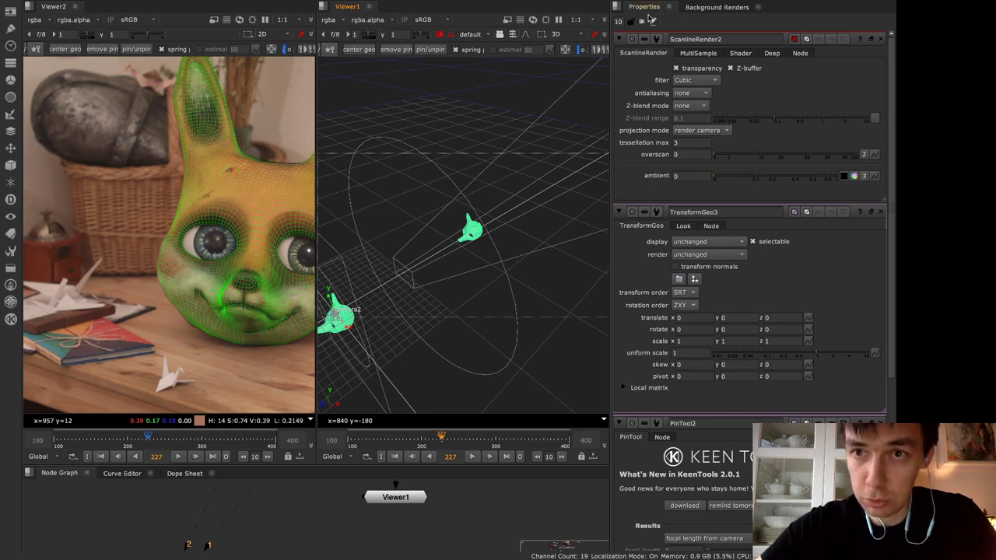
Open TransformGeo3's properties and push the fox head away from the camera to a z translation of about -0.163
key("space")
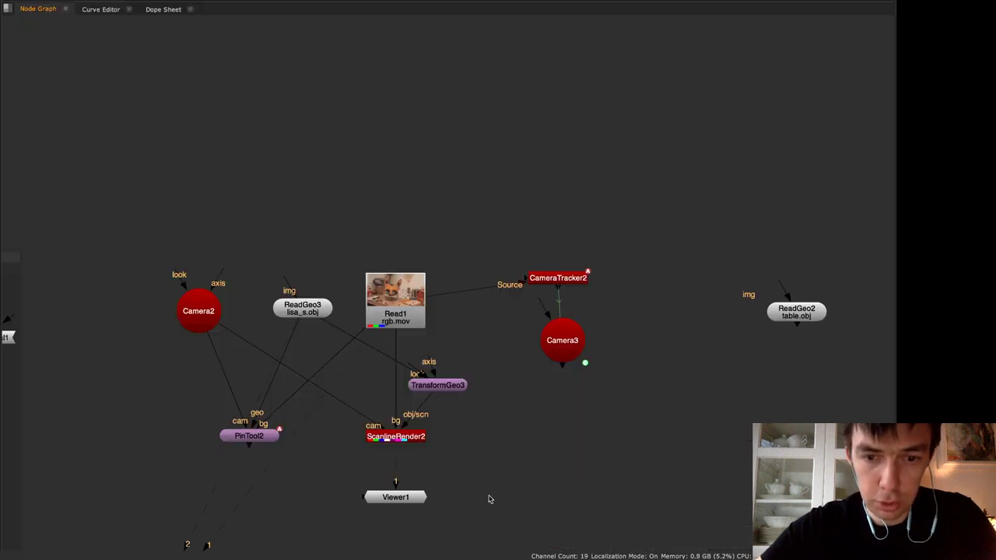
double_click(439, 385)
key("space")
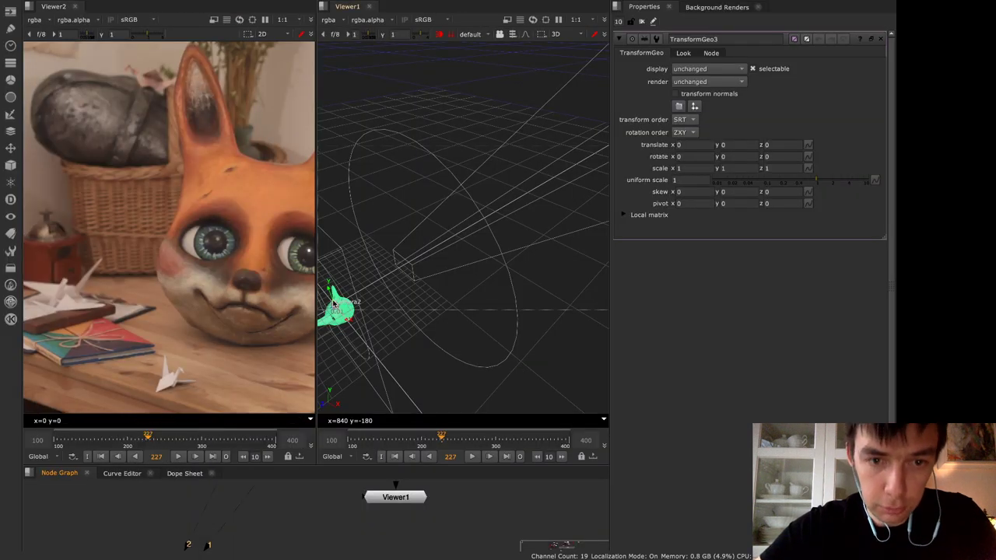
left_click_drag(330, 311, 472, 227)
Show the ScanlineRender2 output in Viewer2 and fit the render's full height in view
middle_click_drag(454, 504, 448, 559)
left_click(397, 548)
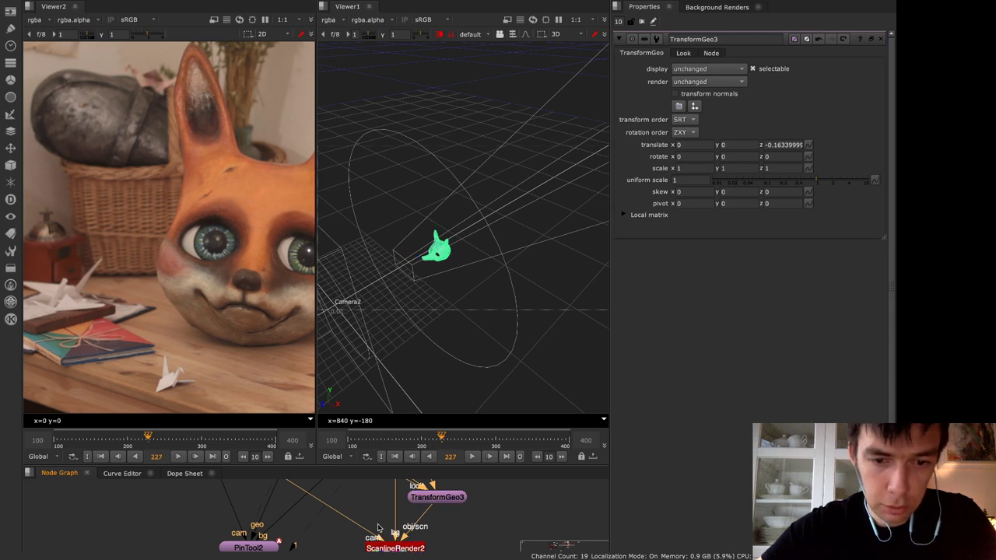
middle_click_drag(378, 529, 392, 475)
left_click(394, 499)
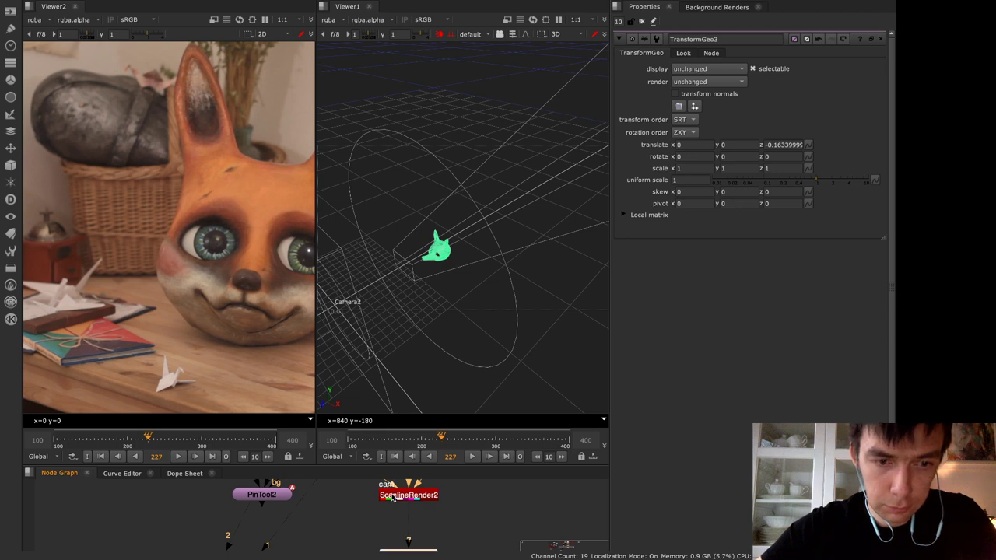
left_click(442, 504)
middle_click_drag(453, 500, 428, 503)
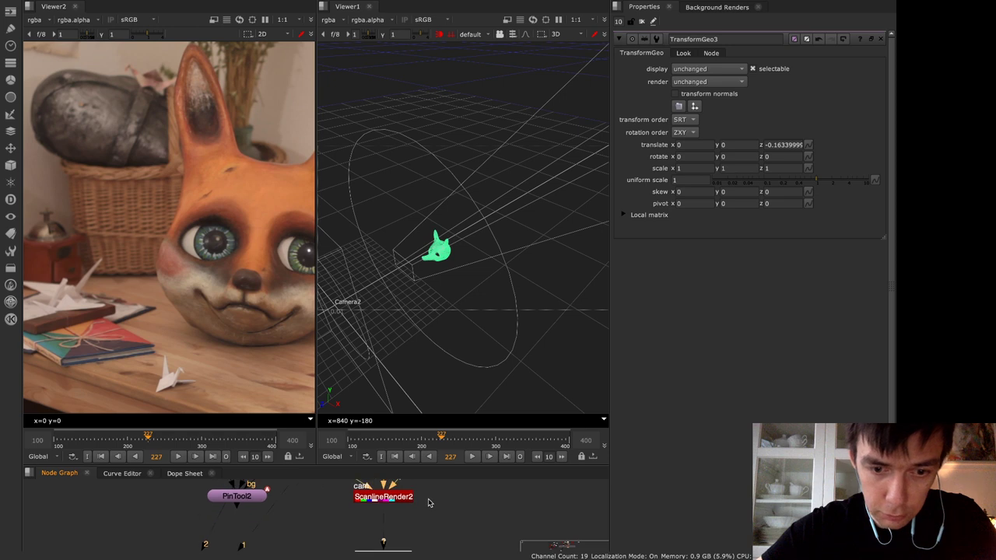
middle_click_drag(316, 523, 336, 476)
scroll(335, 509, "down", 5)
scroll(327, 533, "up", 2)
scroll(315, 536, "up", 3)
left_click_drag(330, 537, 417, 500)
middle_click_drag(444, 509, 378, 550)
middle_click_drag(418, 495, 376, 483)
left_click(405, 526)
middle_click_drag(355, 516, 366, 546)
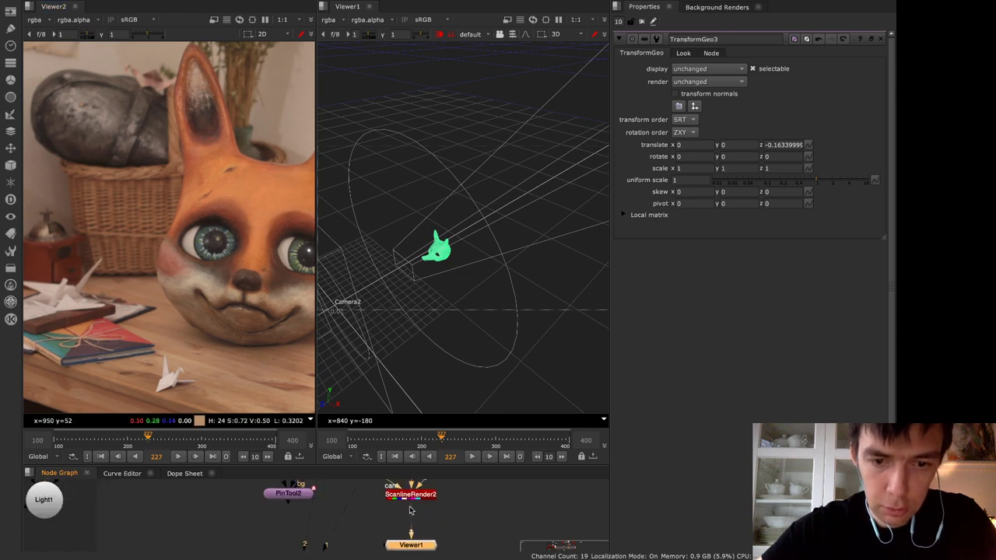
left_click(404, 498)
key("2")
left_click(363, 496)
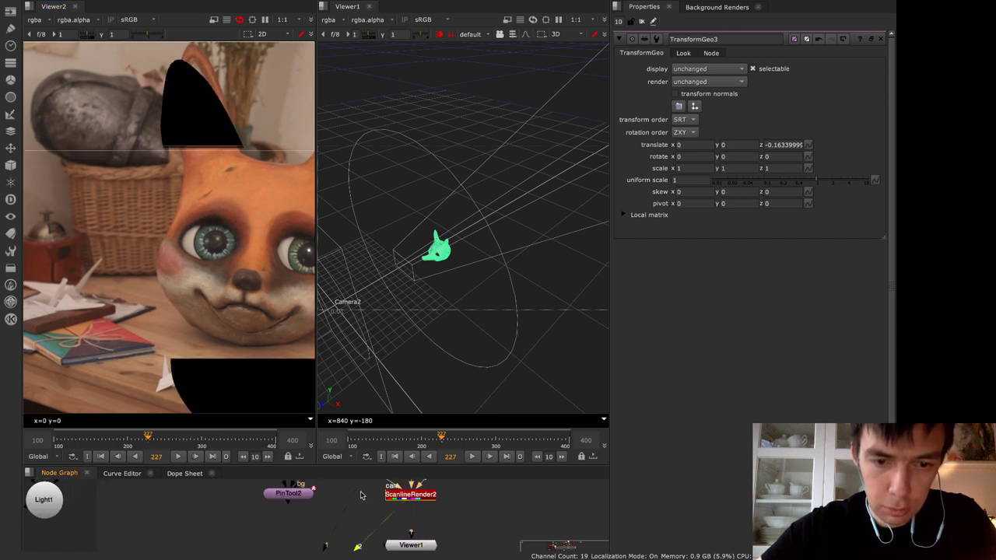
scroll(208, 310, "down", 4)
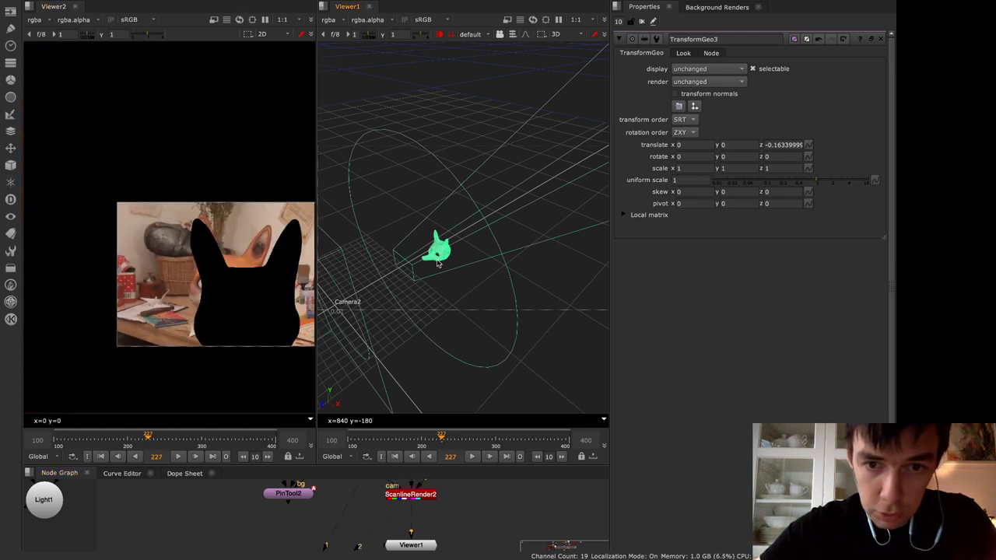
Move the TransformGeo3 fox head over the head in the footage, to a translation of -0.007, 0.0095, -0.2368
middle_click_drag(462, 490, 462, 540)
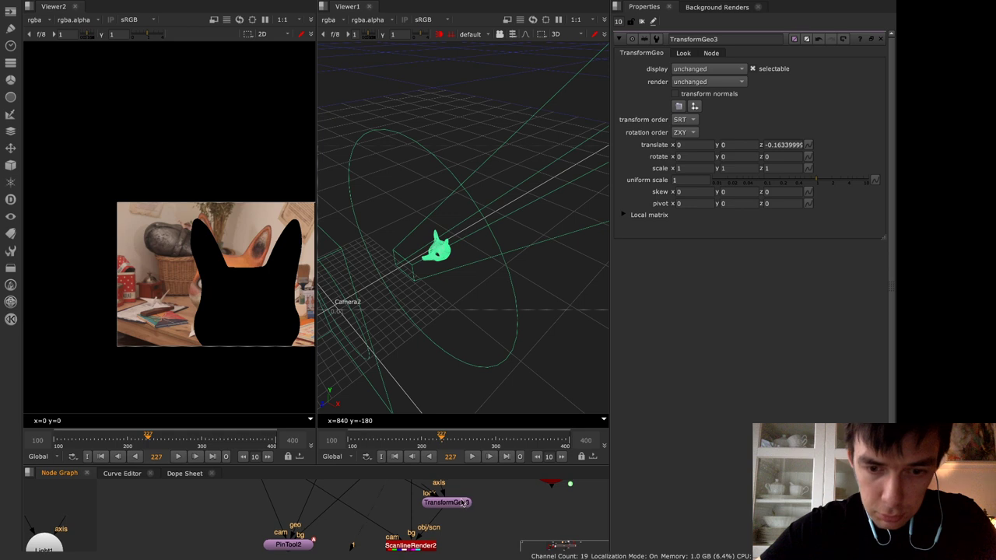
left_click(463, 502)
left_click_drag(420, 262, 455, 225)
Insert an ApplyMaterial node directly after ReadGeo3
middle_click_drag(345, 525, 365, 559)
middle_click_drag(456, 514, 475, 537)
left_click(371, 501)
key("Tab")
type("appl")
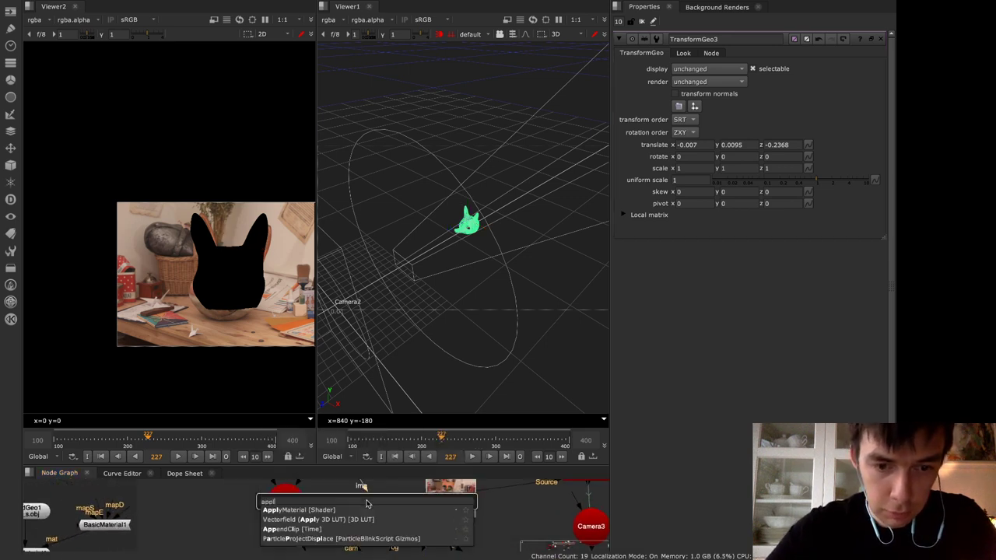
left_click(325, 510)
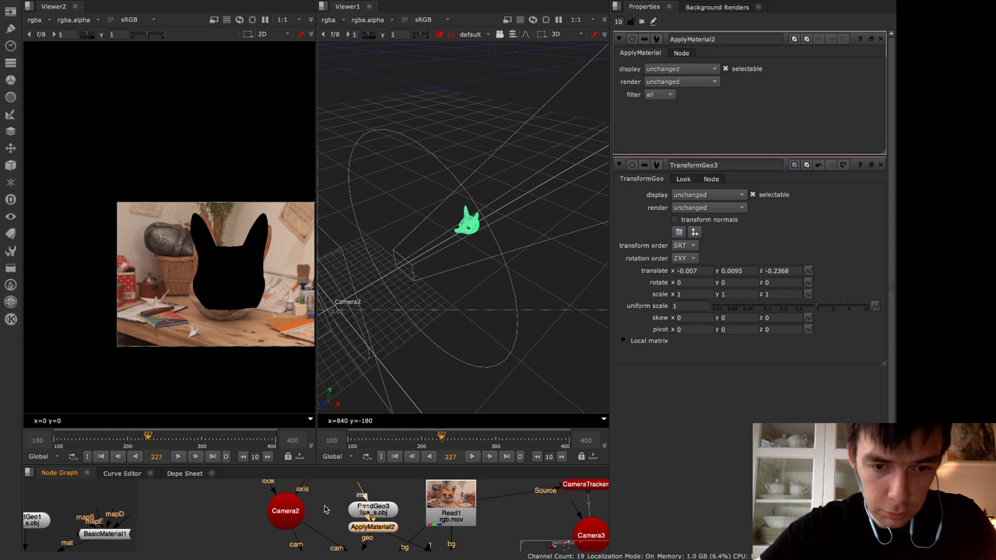
Add a Wireframe shader as the material for ApplyMaterial2 so the fox head renders as a wireframe
middle_click_drag(325, 507, 329, 519)
key("Tab")
type("wire")
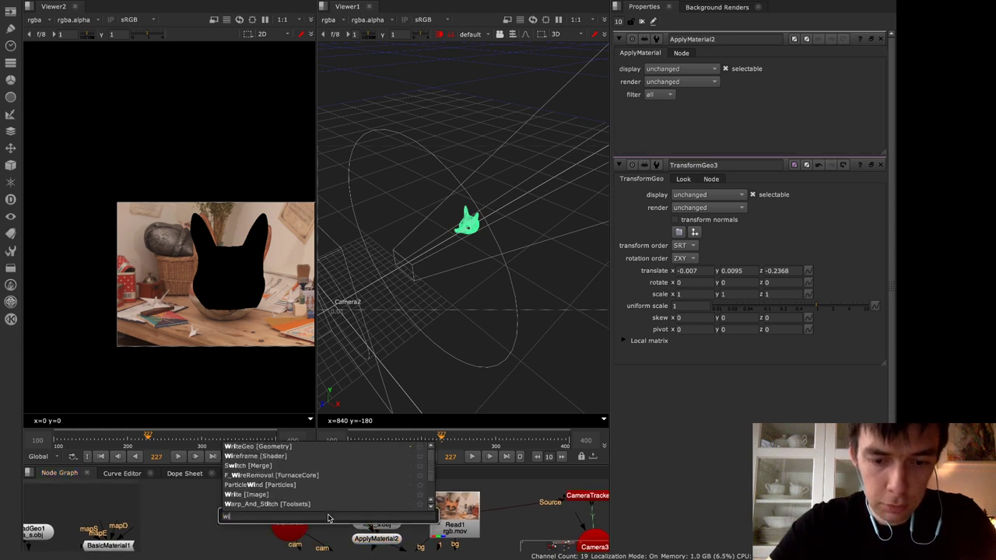
key("Return")
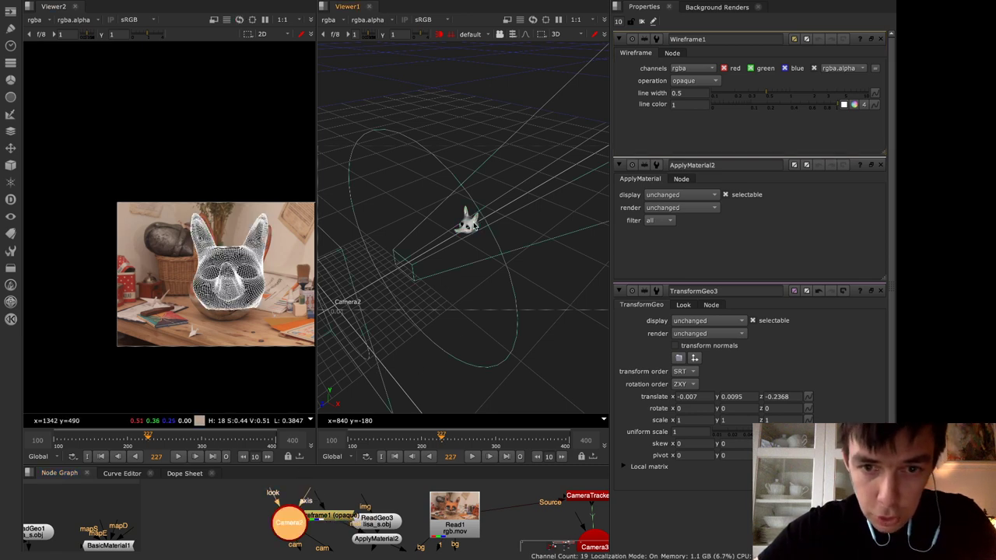
Tilt the fox head through TransformGeo3 to a z rotation of about -11.6
middle_click_drag(500, 521, 504, 474)
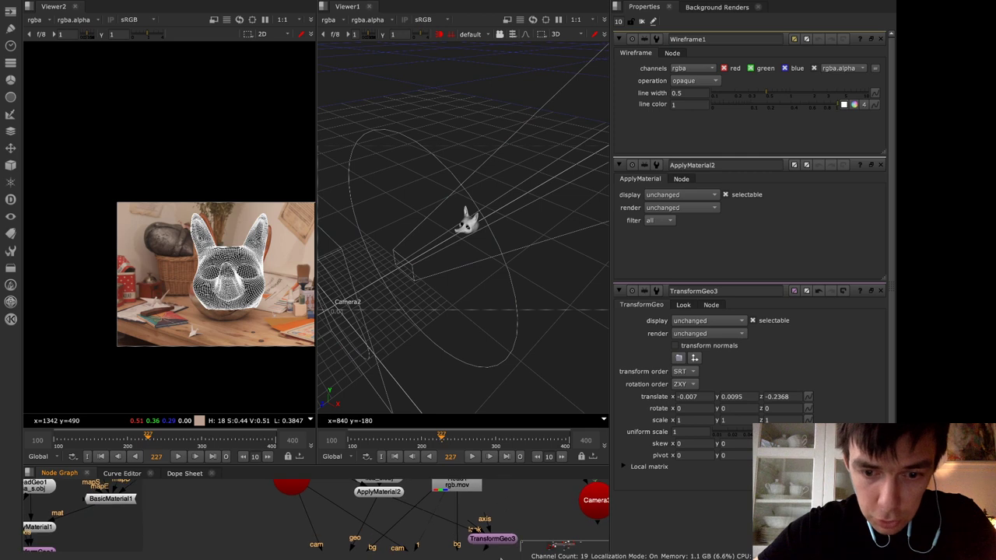
left_click(503, 539)
key("ctrl")
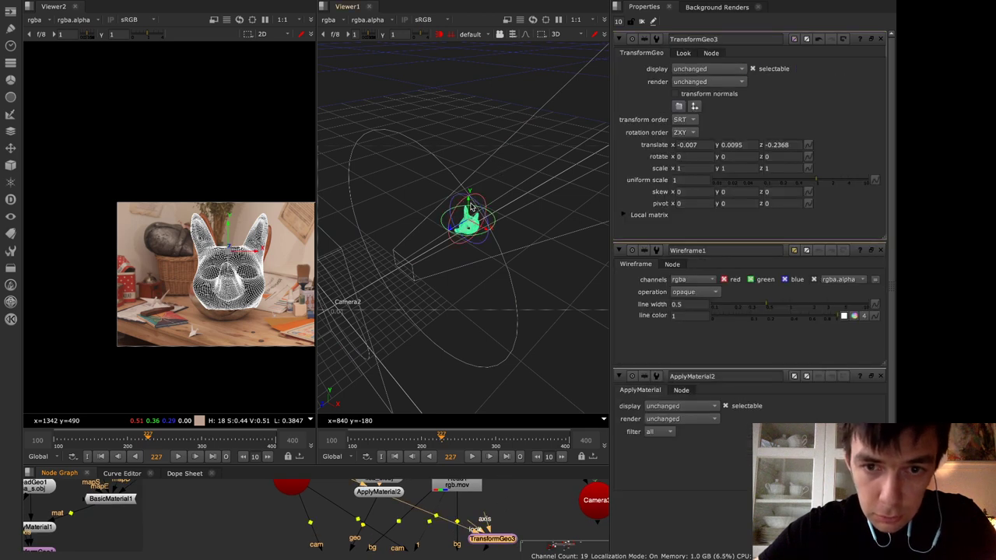
mouse_move(473, 199)
left_mouse_down()
mouse_move(465, 208)
mouse_move(476, 200)
left_mouse_up()
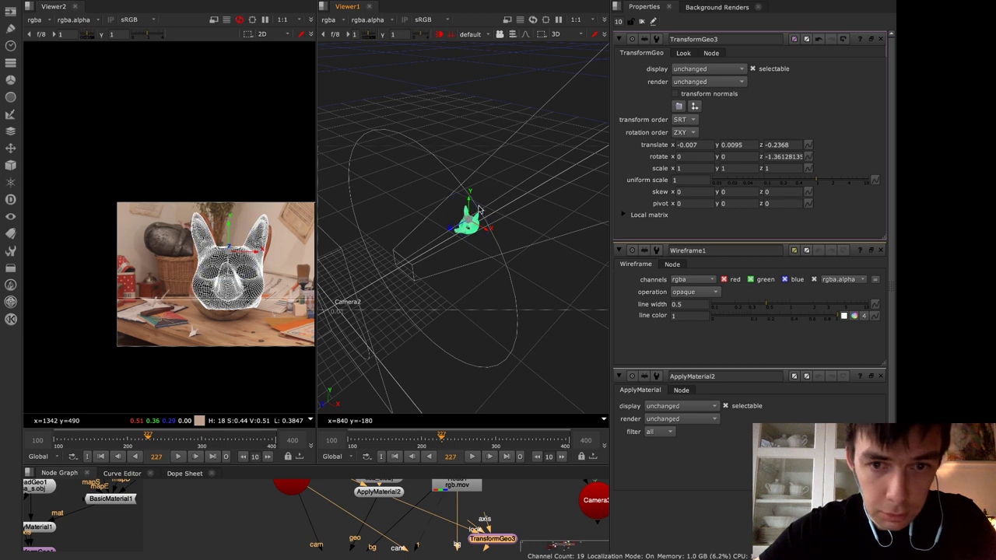
left_click_drag(480, 212, 482, 214)
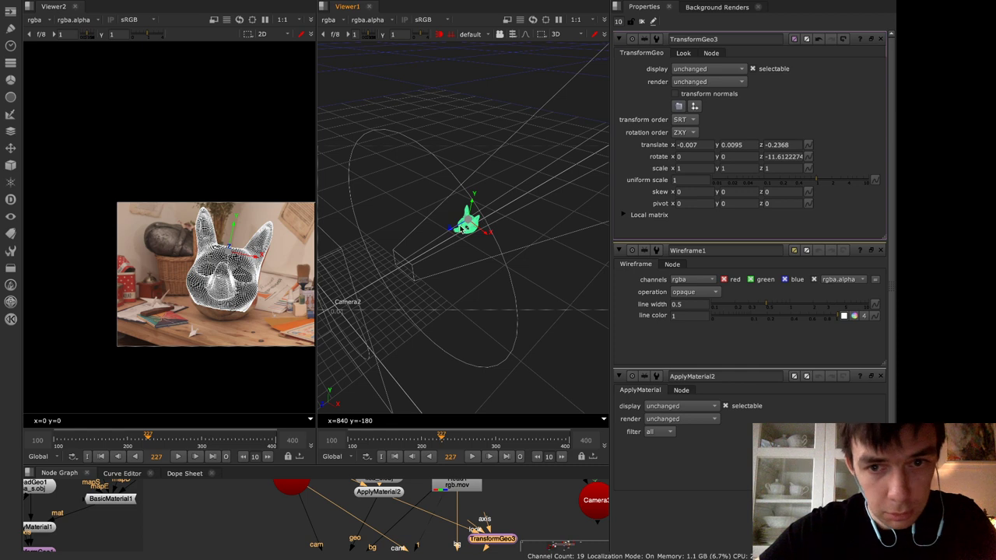
Rotate the TransformGeo3 fox head in 3D to about 18.56 in x, 16.26 in y and -6.28 in z
left_click_drag(493, 208, 450, 221, "ctrl")
key("ctrl")
left_click_drag(448, 221, 448, 222, "ctrl")
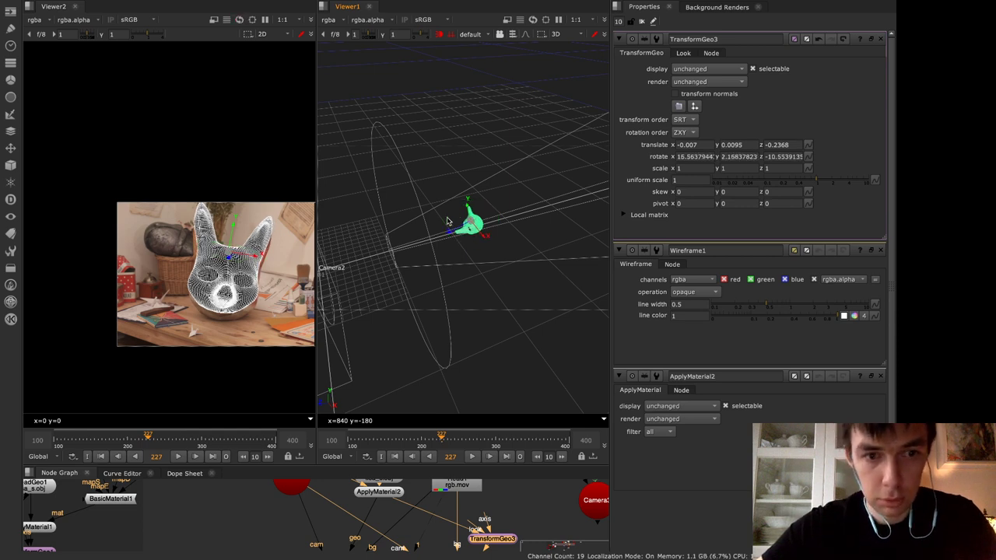
key("ctrl")
key("ctrl")
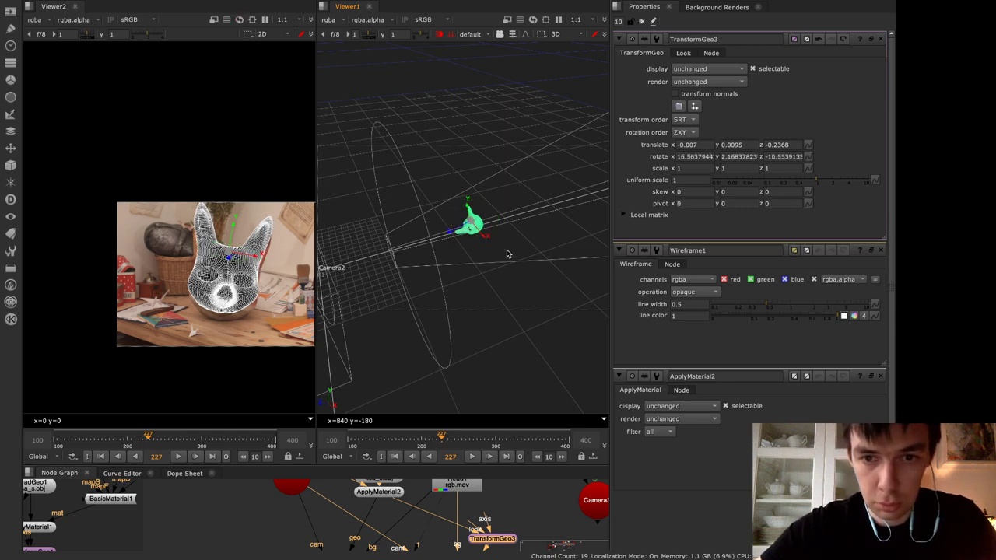
left_click_drag(514, 236, 527, 285, "ctrl")
left_click_drag(457, 248, 465, 247, "ctrl")
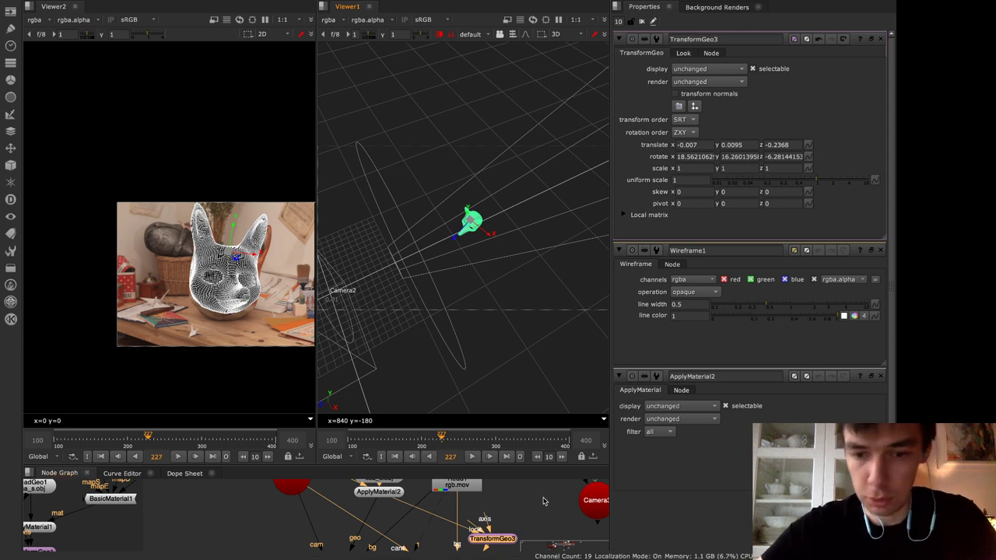
Delete the TransformGeo3 and ScanlineRender2 nodes and view the PinTool2 output in Viewer1
key("Delete")
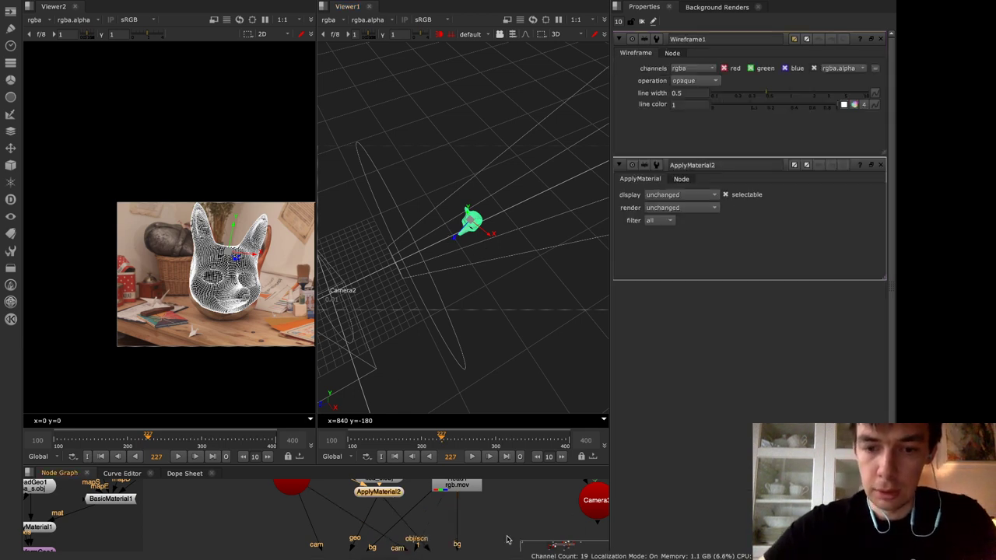
middle_click_drag(490, 494, 509, 430)
left_click(468, 501)
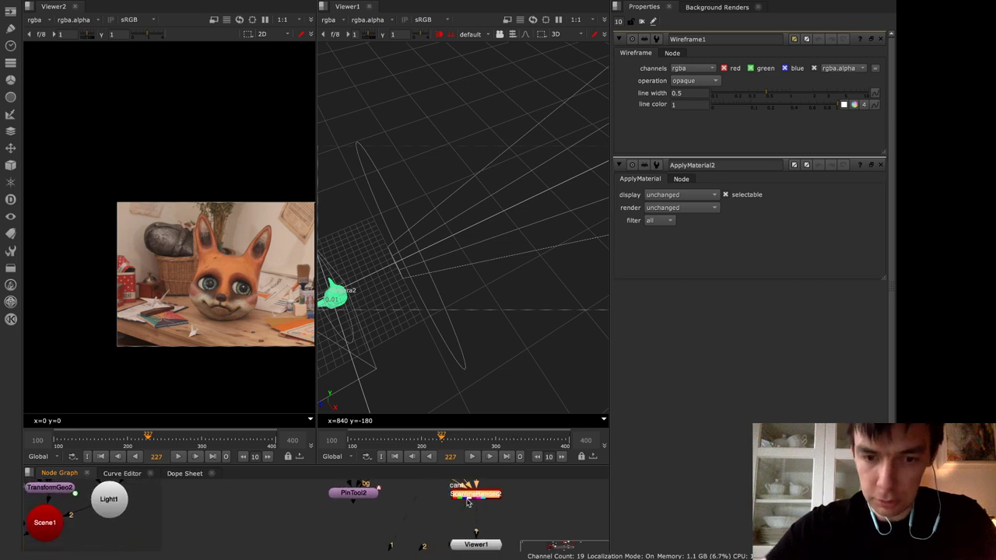
key("Delete")
left_click(360, 493)
key("1")
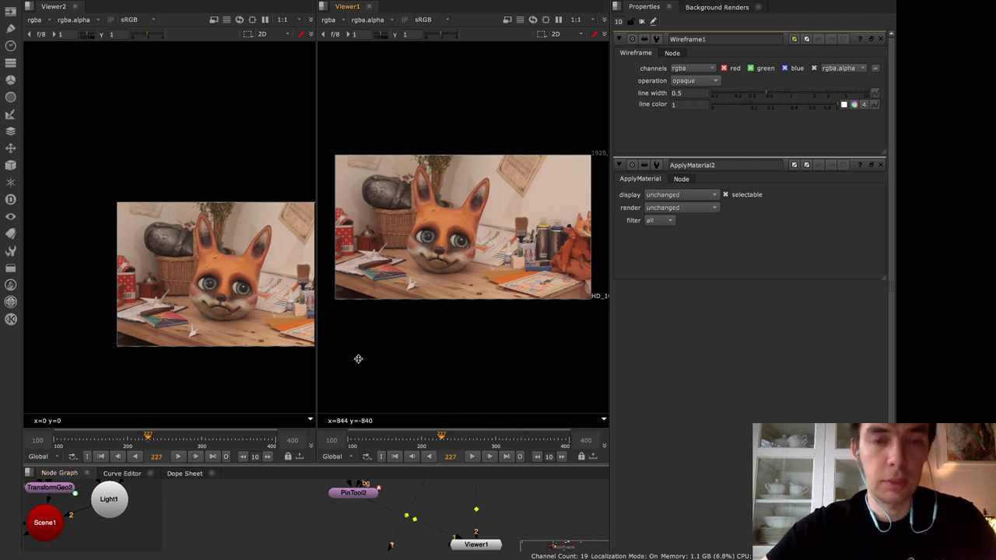
Switch to the slide presentation and advance to the PinTool Inputs slide
key("super+Tab")
key("Right")
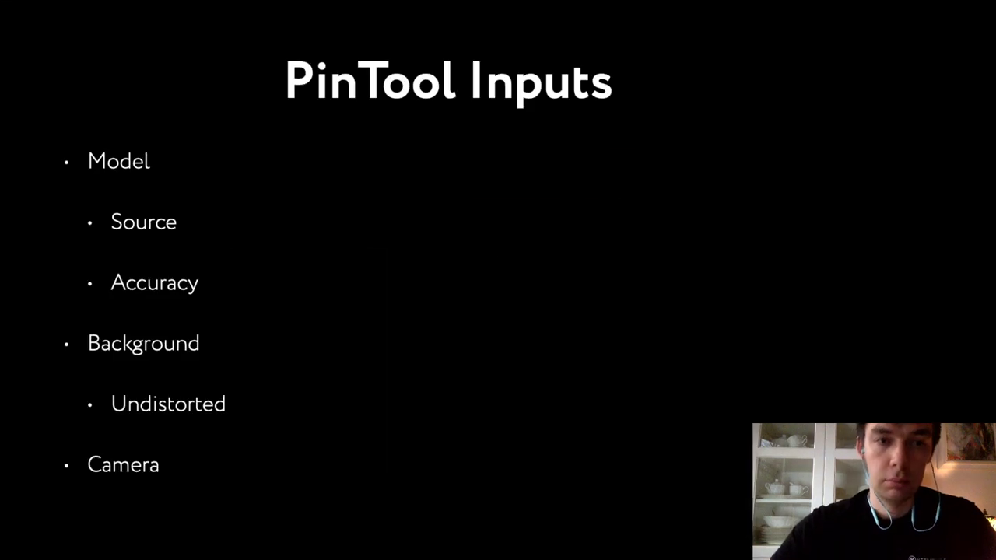
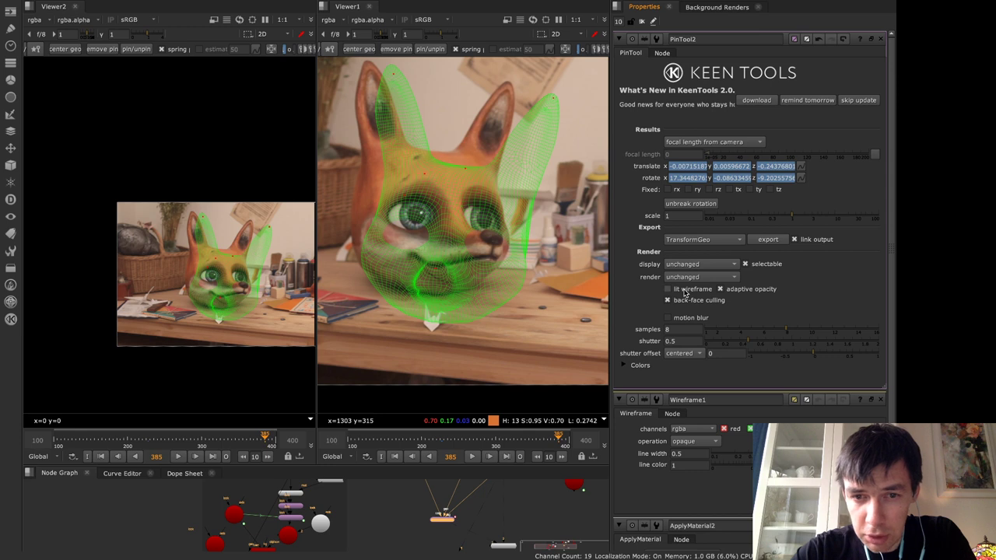
Toggle PinTool2's lit wireframe option several times to compare the shading, leaving it enabled
left_click(684, 289)
left_click(684, 289)
left_click(684, 289)
left_click(685, 293)
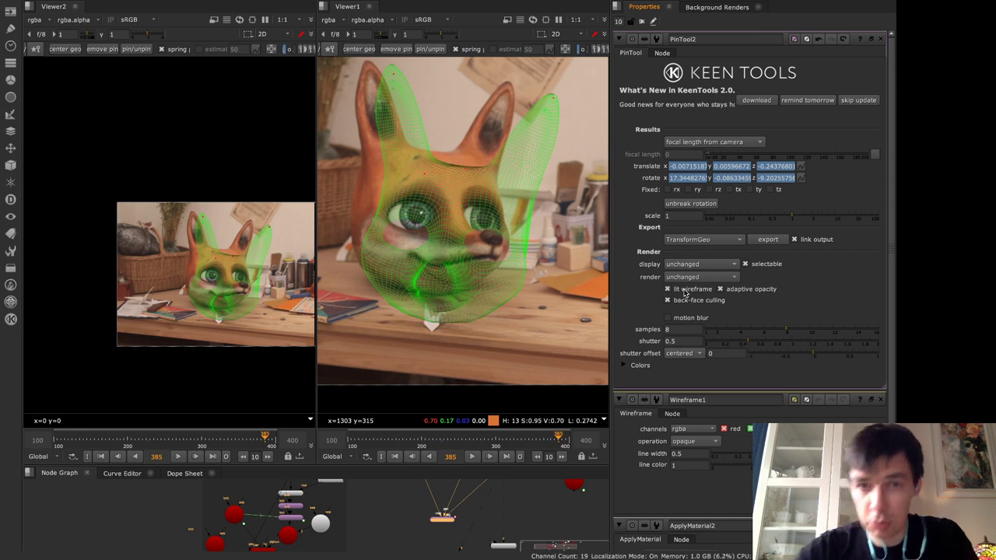
left_click(685, 294)
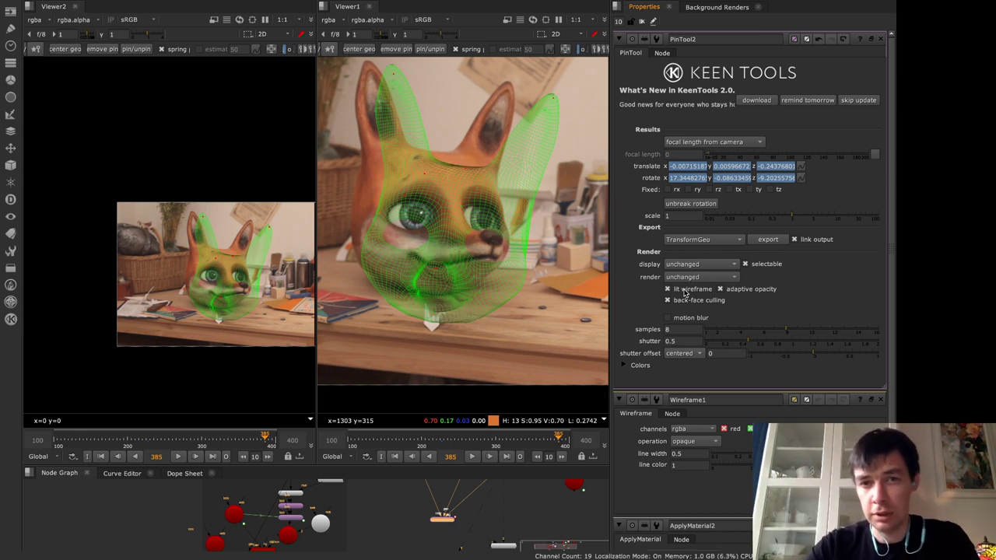
left_click(684, 293)
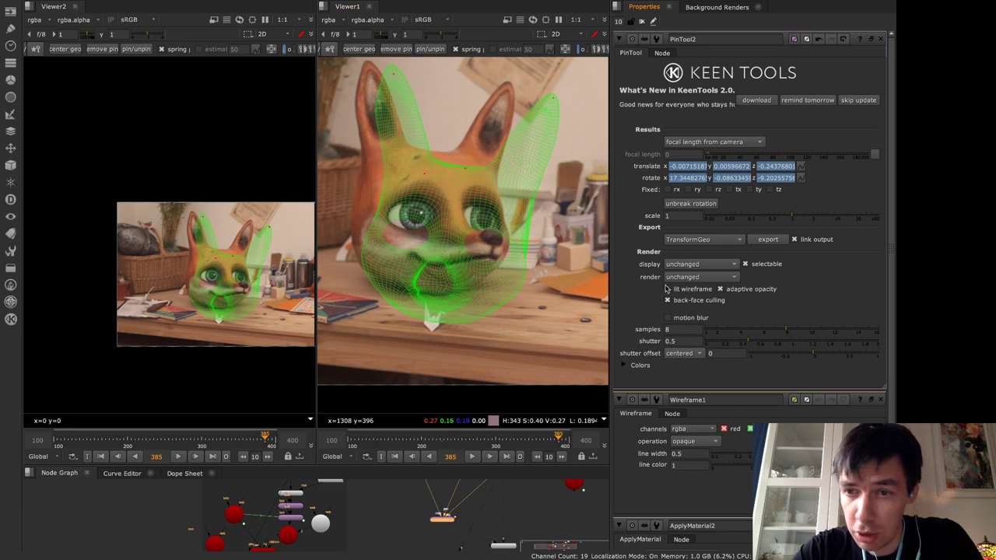
left_click(676, 289)
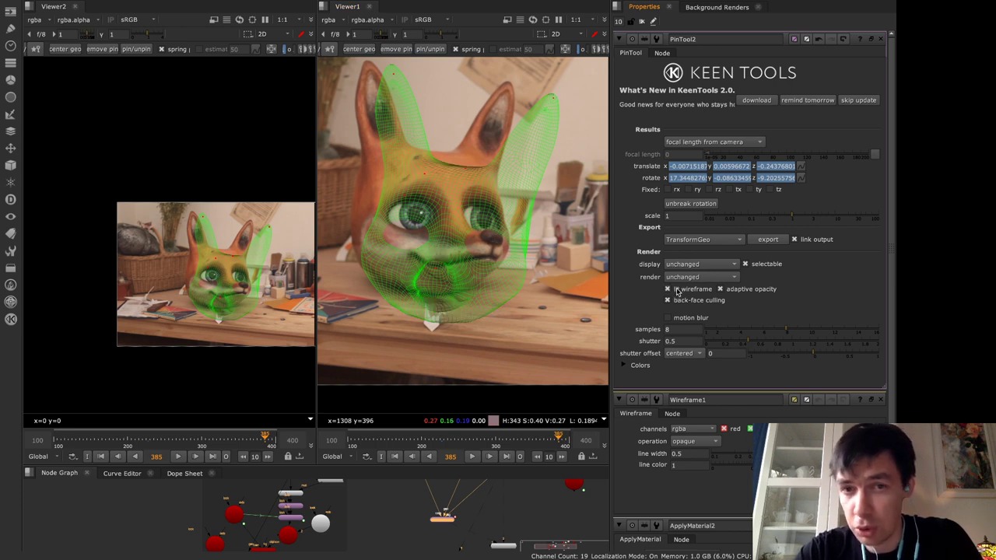
left_click(676, 290)
left_click(676, 289)
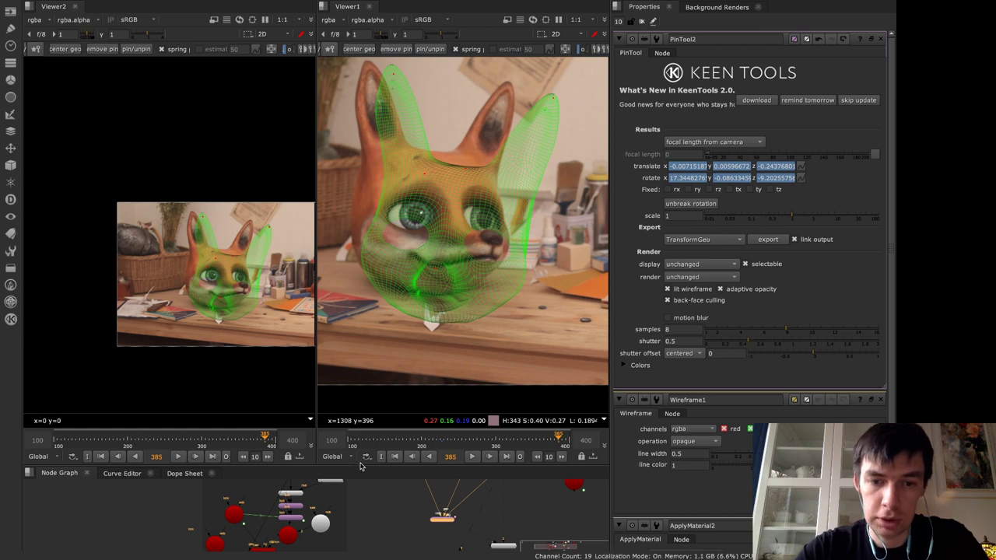
Close the Viewer1 tab and its empty pane so Viewer2 fills the viewer area
left_click(368, 7)
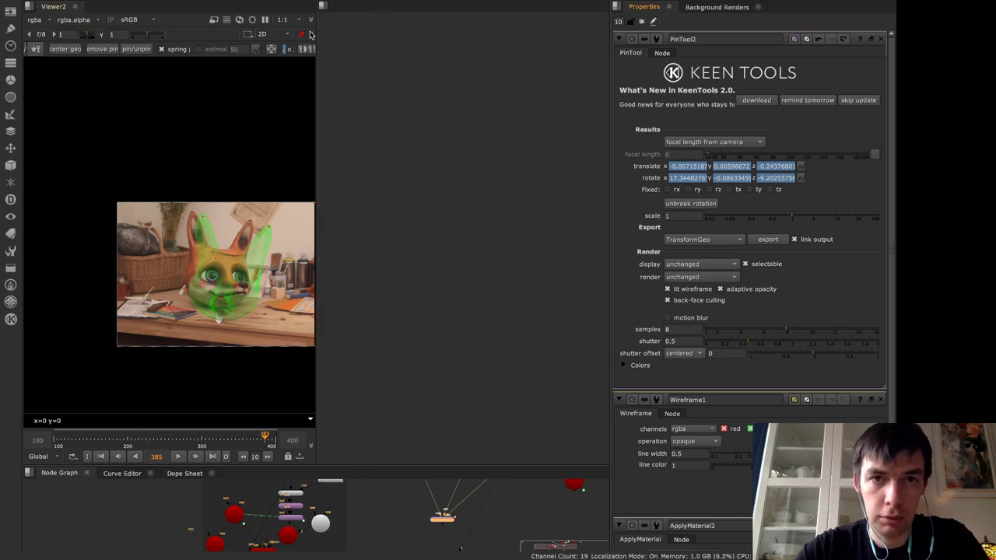
left_click(322, 7)
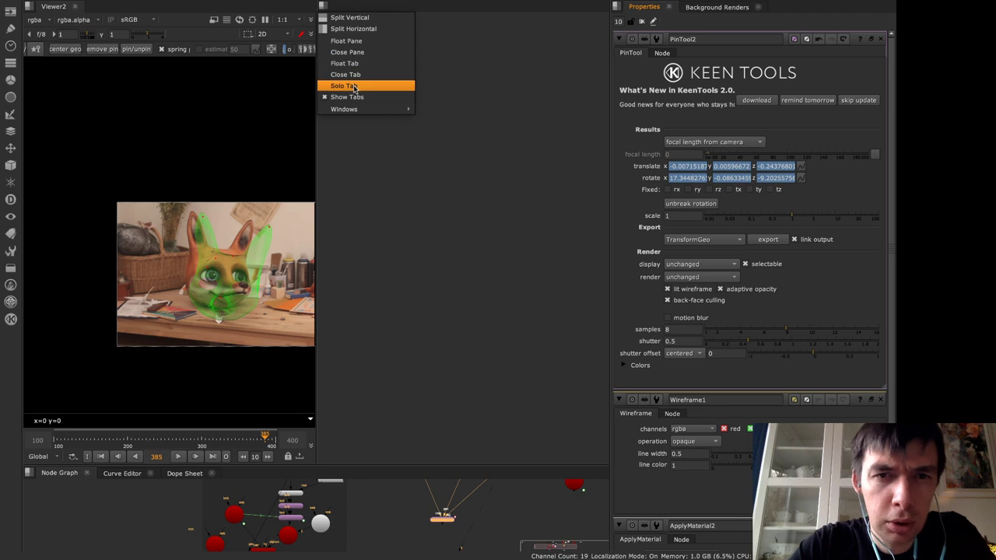
left_click(347, 51)
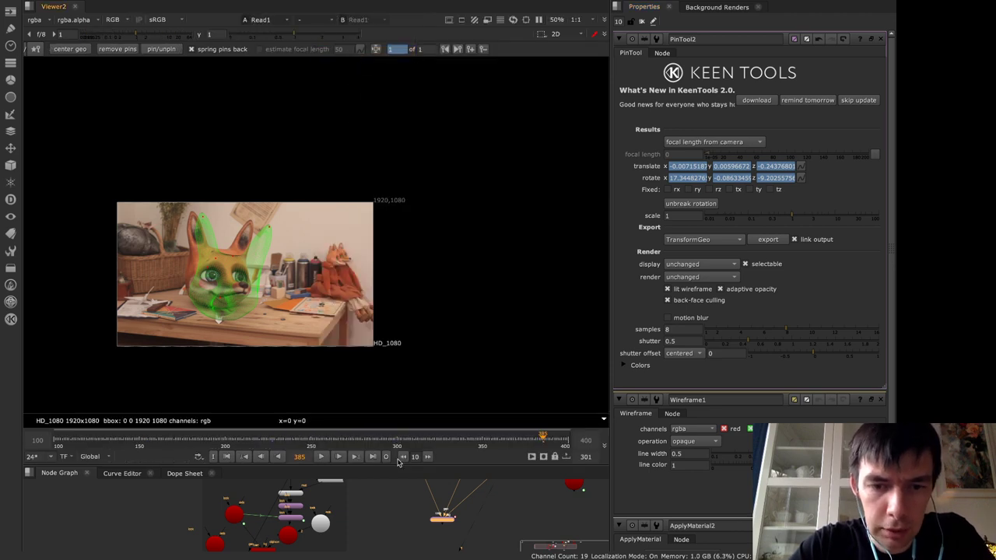
Enlarge the node graph area and delete the ApplyMaterial2 node below ReadGeo3
left_click_drag(399, 470, 406, 230)
scroll(405, 436, "up", 5)
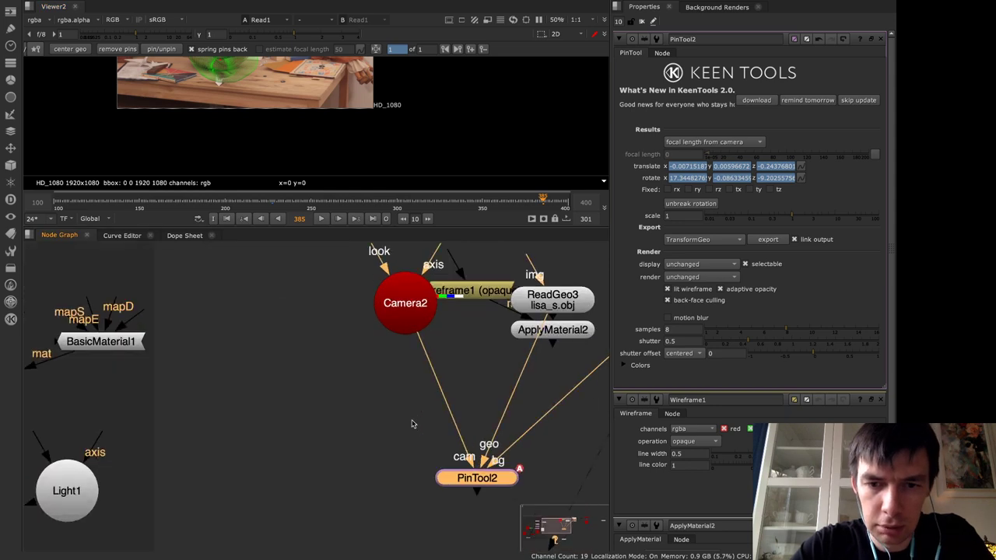
key("Delete")
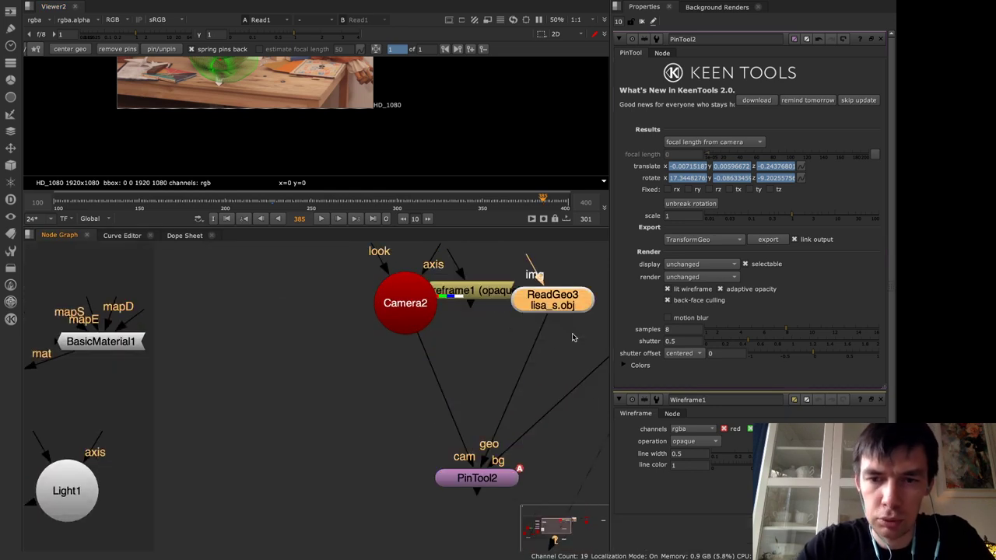
Delete the Wireframe1 node and spread ReadGeo3 and Camera2 apart above PinTool2
left_click(483, 298)
key("Delete")
left_click_drag(530, 302, 479, 304)
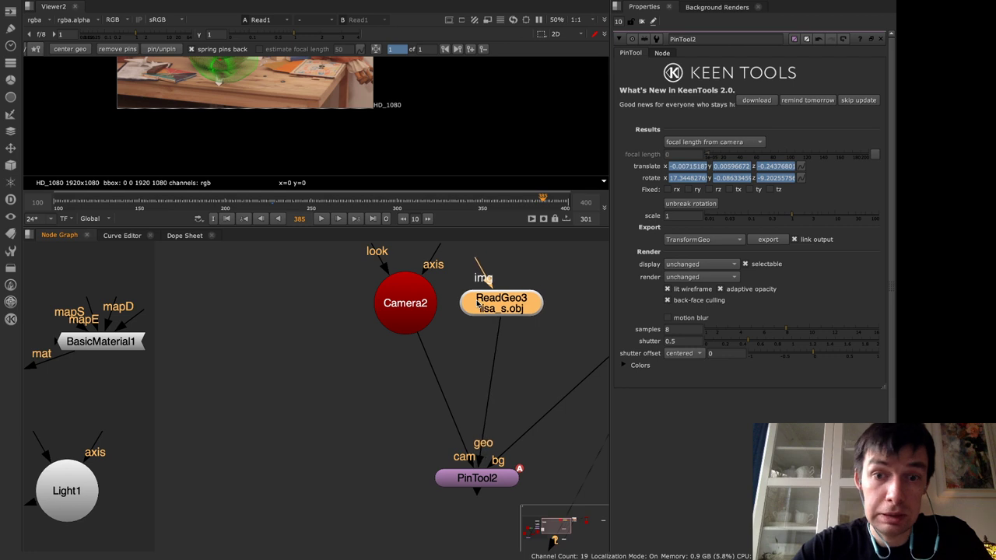
left_click_drag(418, 313, 359, 337)
Open Camera2's properties and examine its transform settings, focal length, and horizontal and vertical apertures
double_click(358, 337)
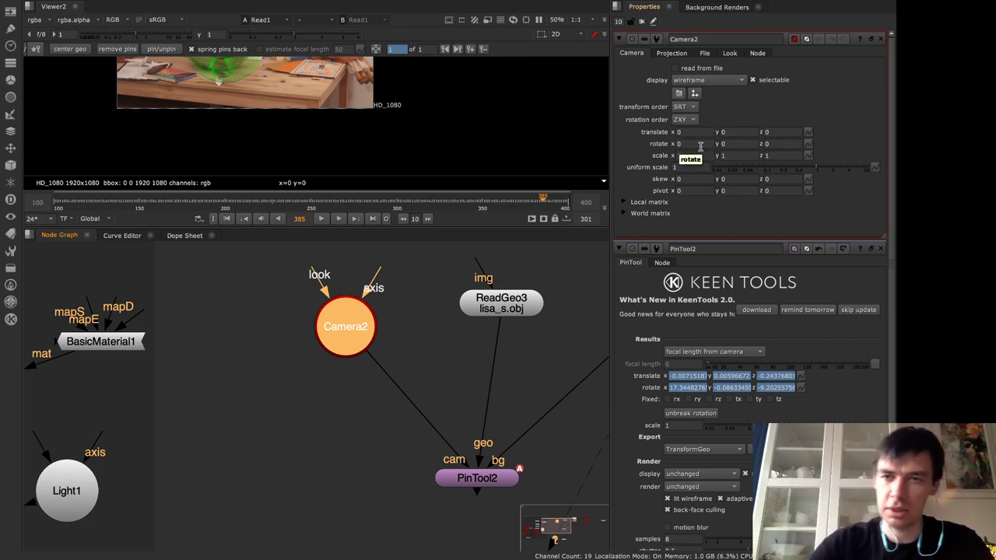
left_click(671, 55)
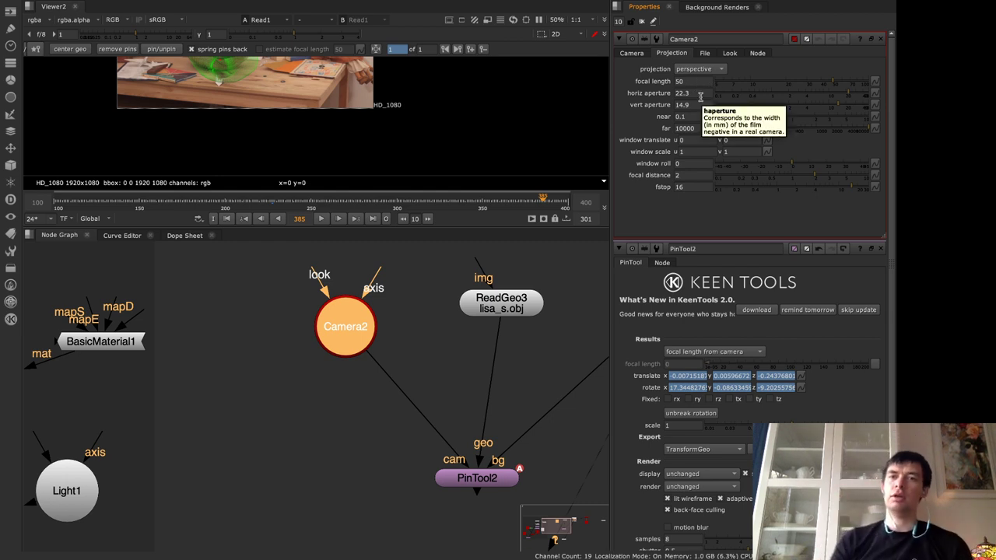
left_click(631, 53)
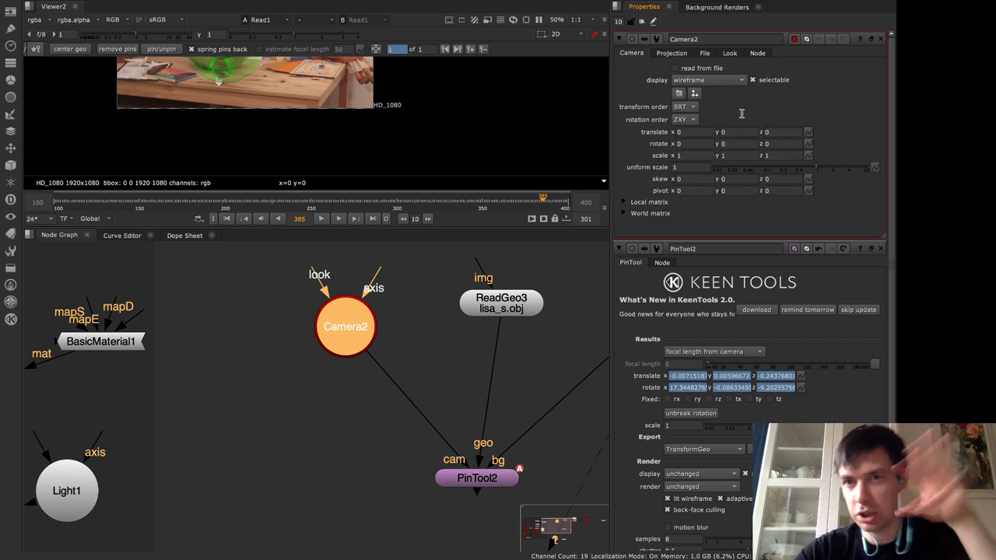
left_click(672, 53)
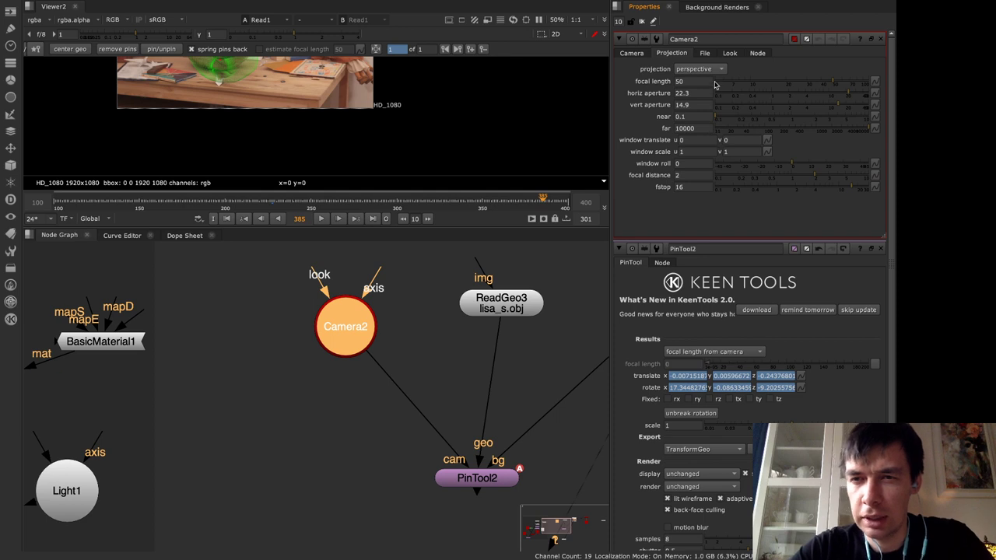
left_click_drag(695, 83, 666, 92)
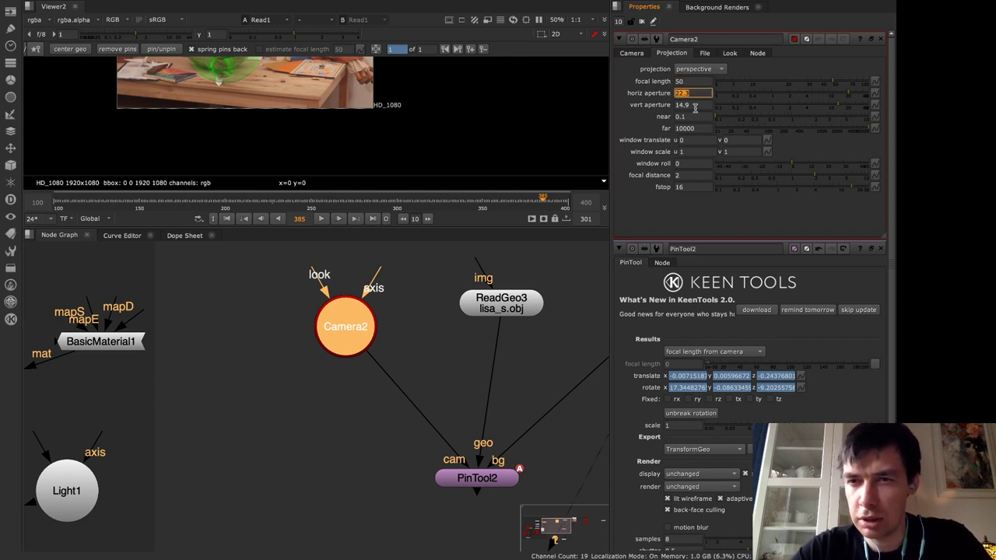
key("Tab")
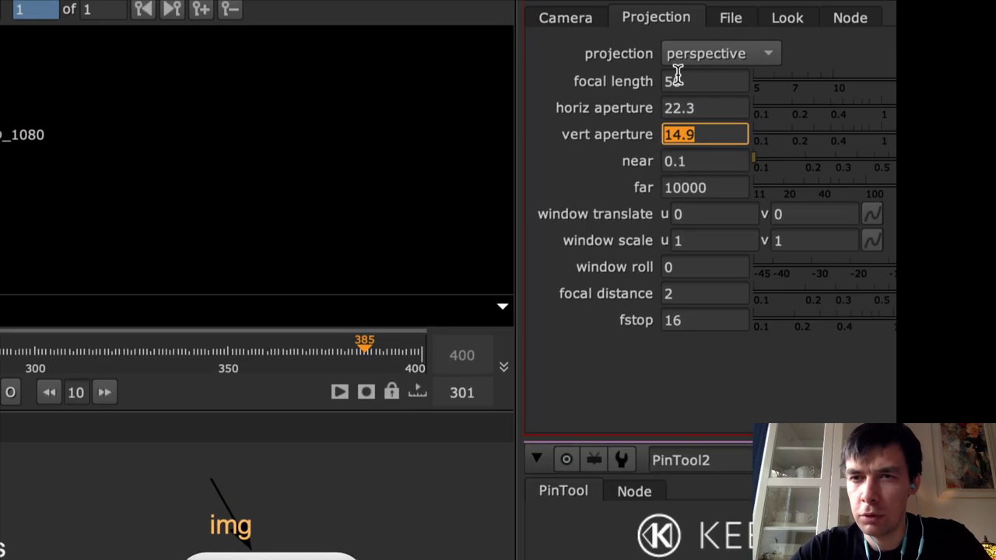
left_click(695, 81)
key("Tab")
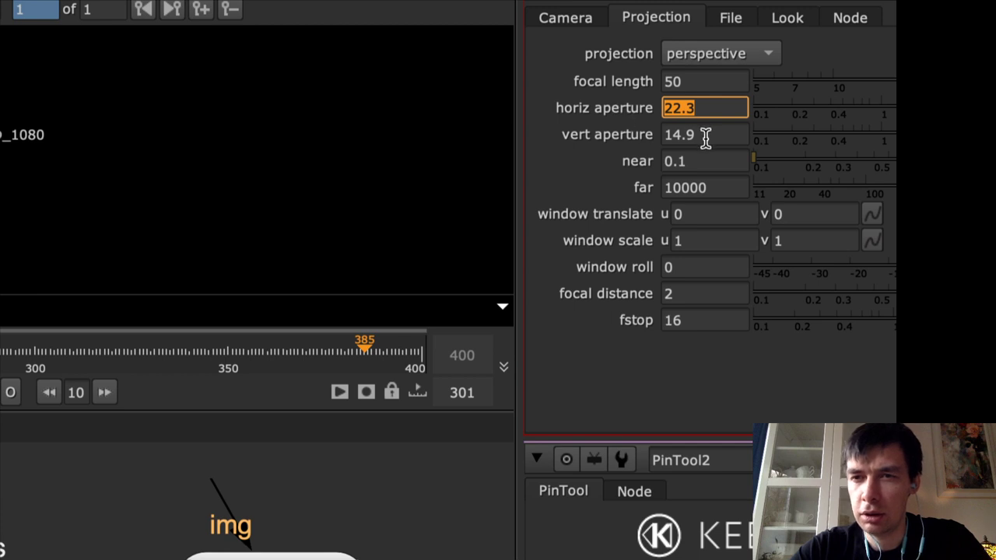
key("Tab")
key("shift+Tab")
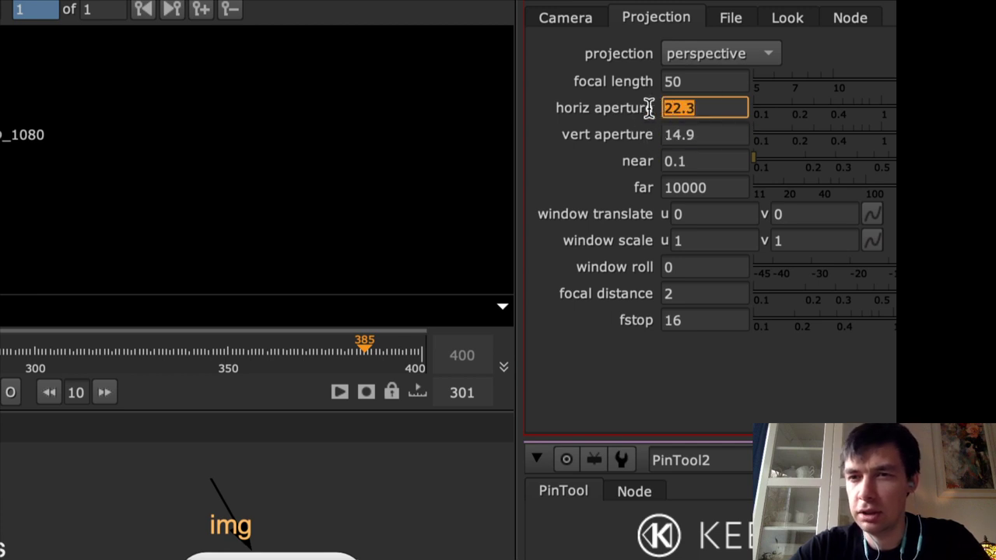
Examine Camera2's near and far clipping plane values
left_click(690, 160)
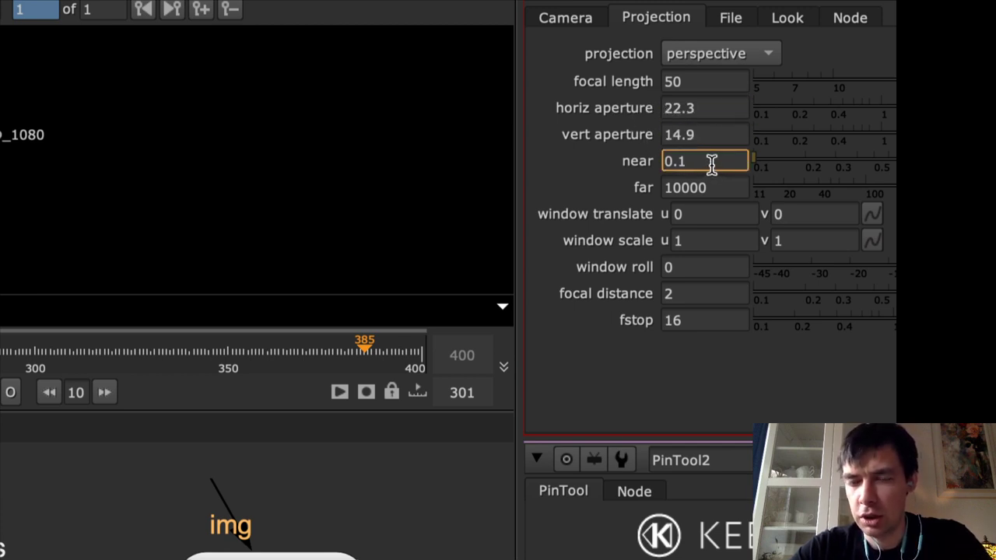
left_click_drag(711, 164, 629, 165)
left_click_drag(724, 187, 663, 186)
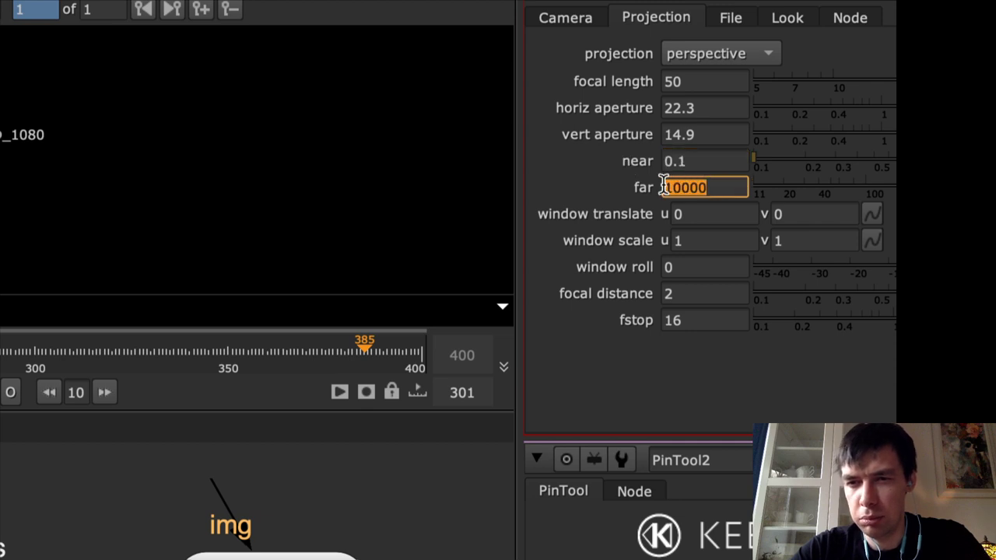
left_click_drag(712, 161, 664, 161)
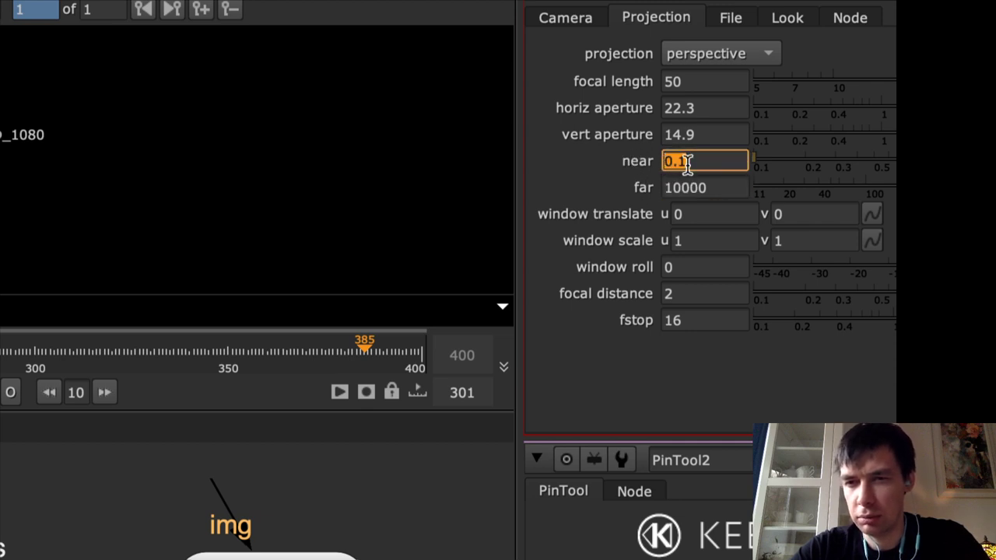
left_click_drag(722, 187, 626, 189)
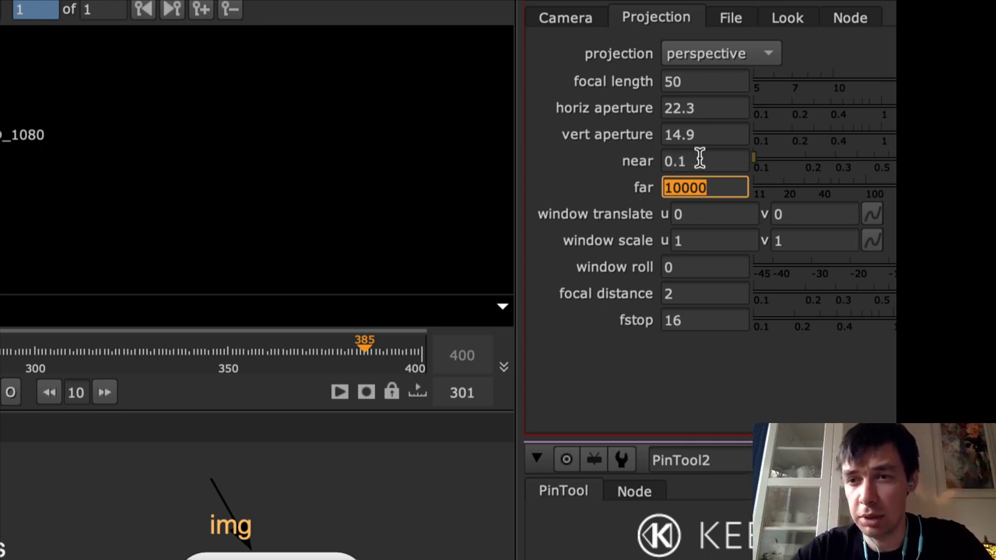
left_click_drag(700, 160, 638, 163)
left_click_drag(707, 189, 588, 193)
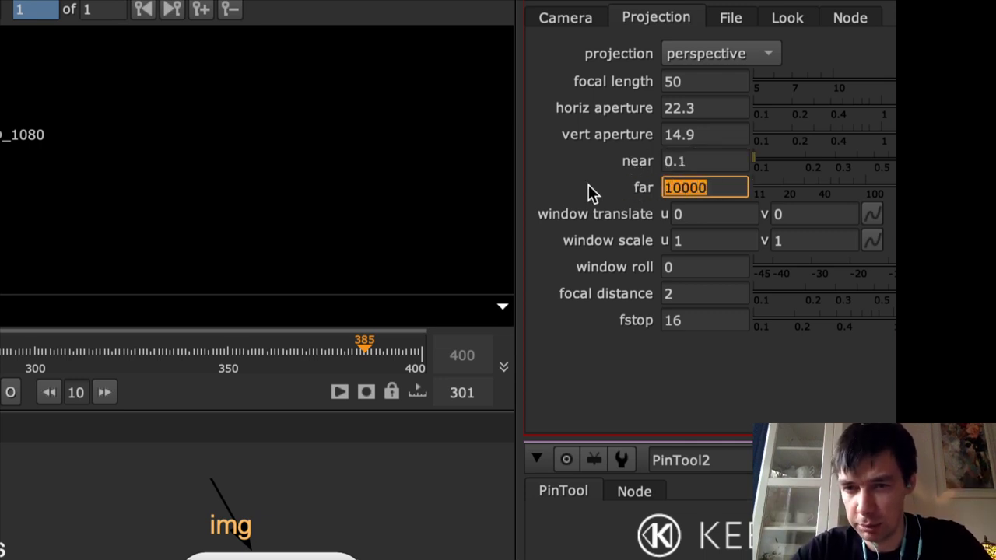
Examine the u and v window scale values in Camera2's projection settings
left_click(680, 244)
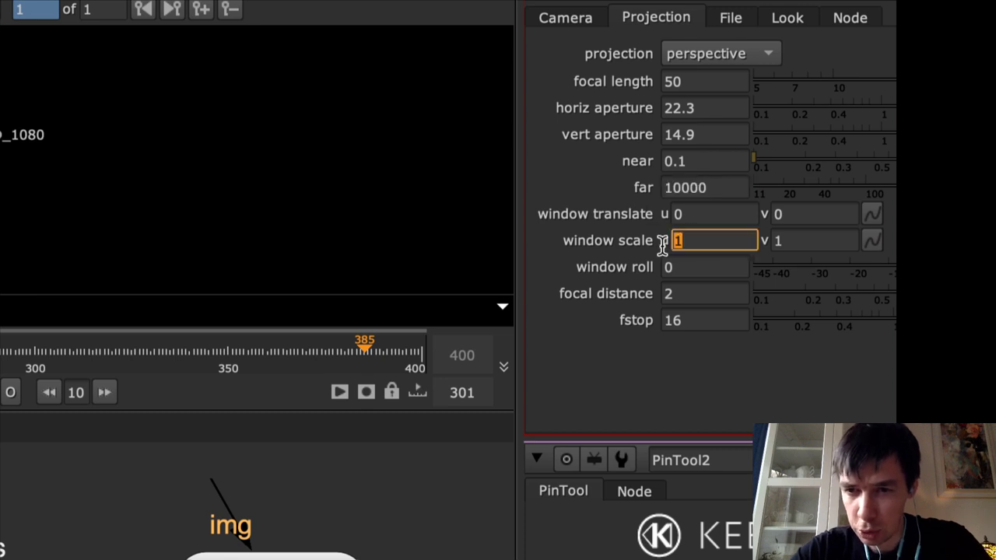
left_click_drag(814, 243, 741, 233)
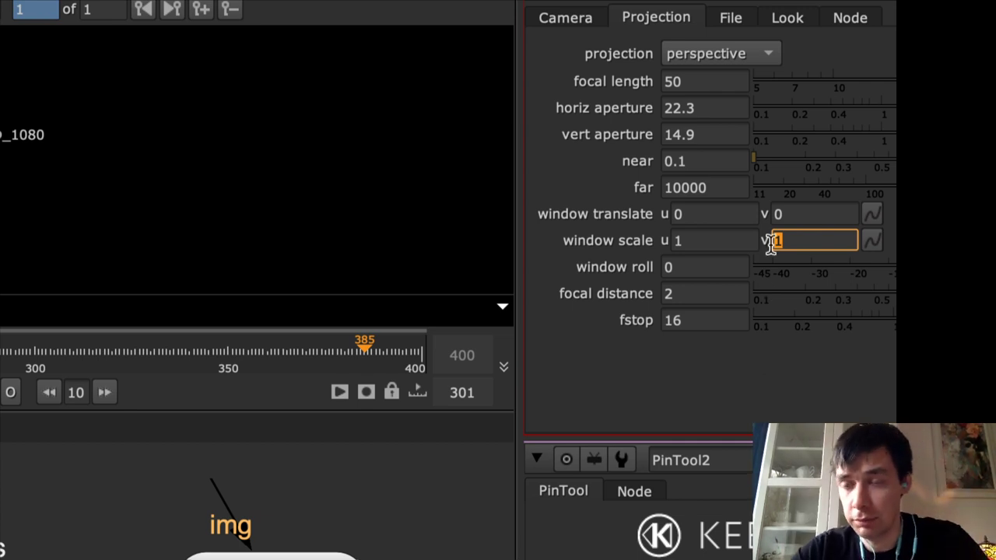
left_click(703, 239)
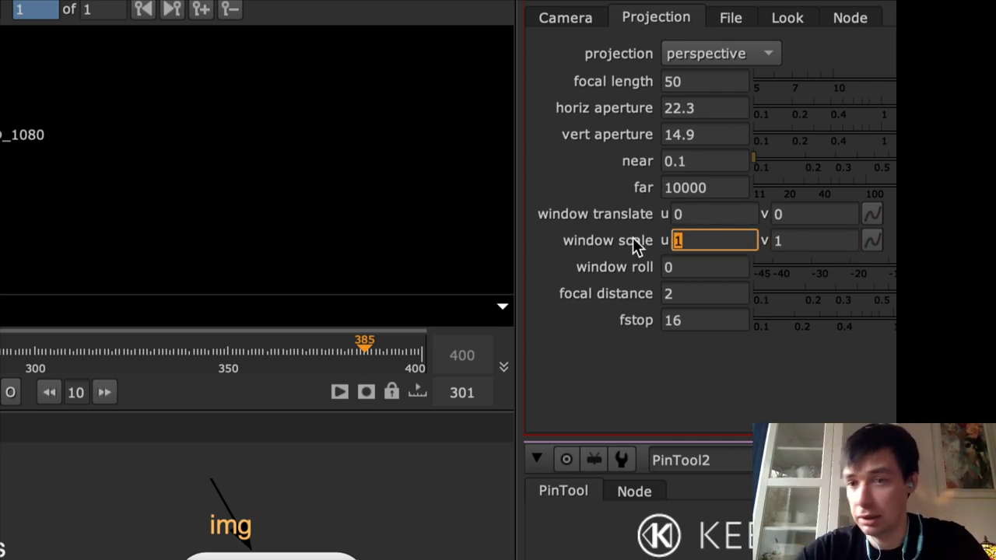
left_click(794, 240)
left_click(734, 240)
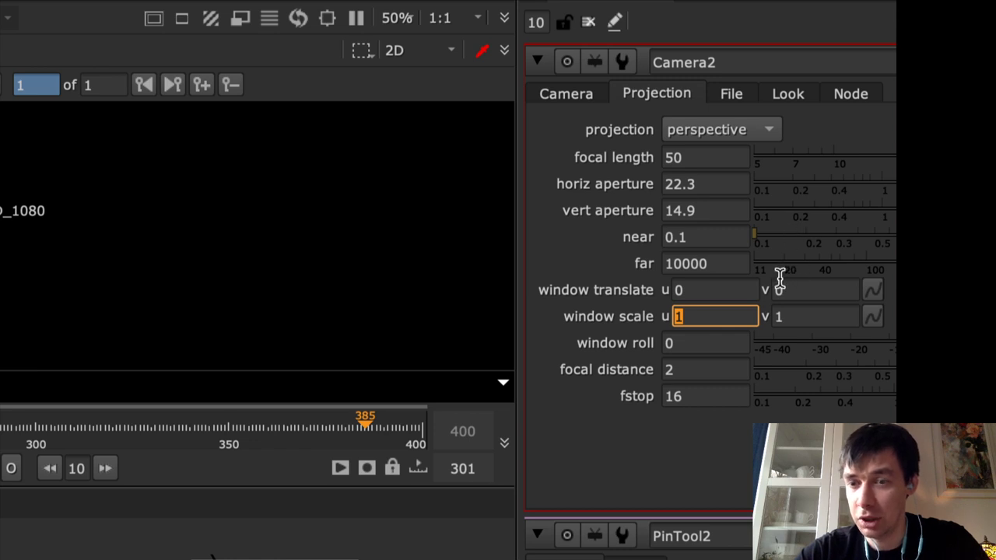
left_click(792, 316)
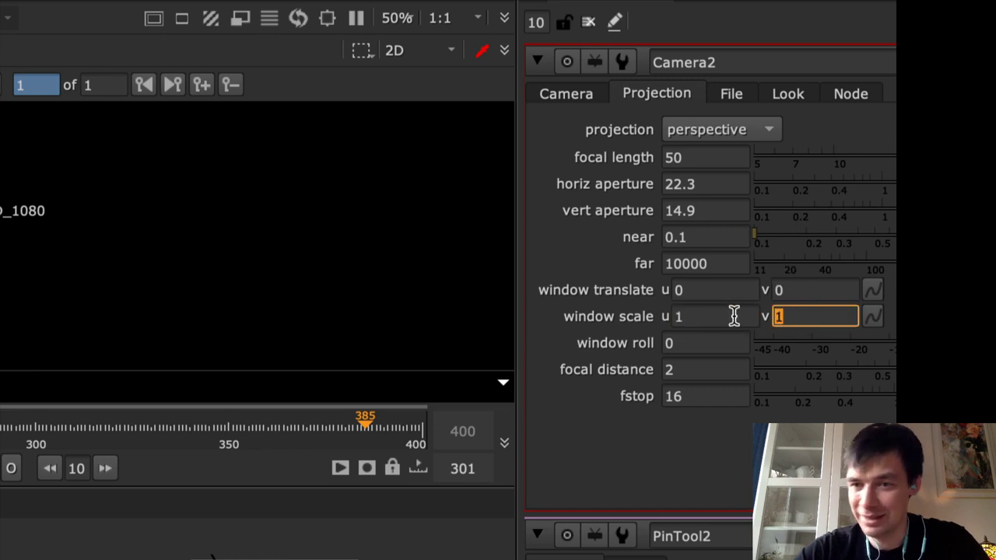
left_click(696, 316)
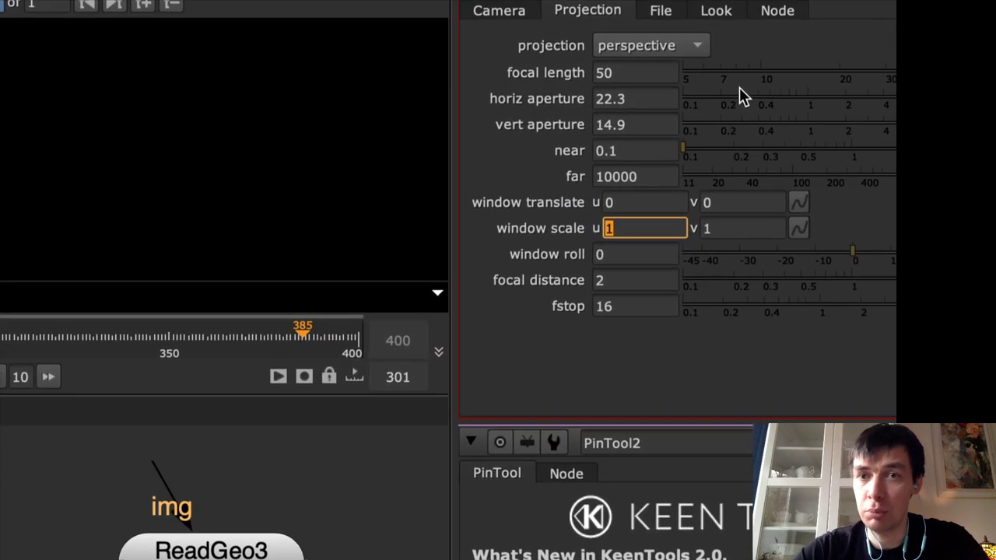
Compare Camera2's focal length with its horizontal and vertical aperture values
left_click_drag(633, 73, 568, 85)
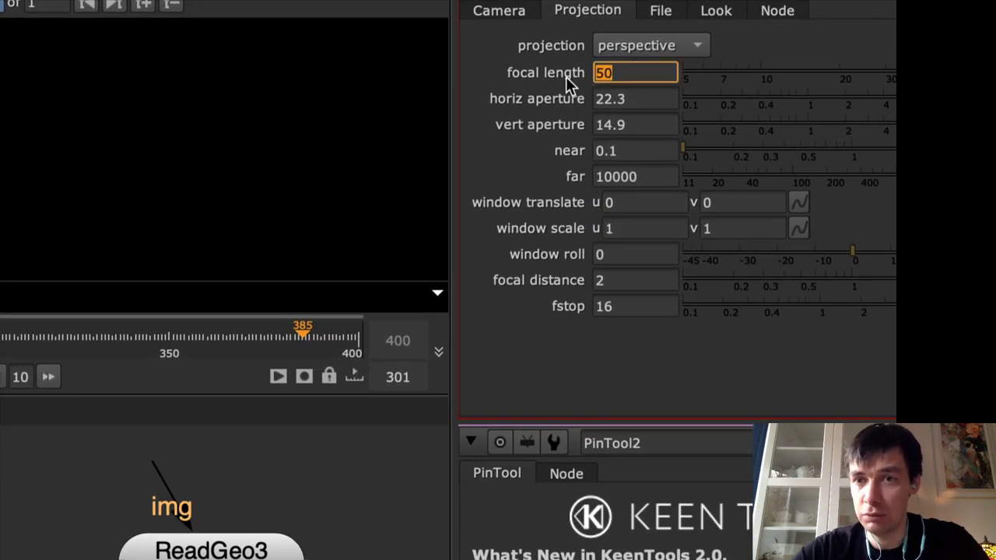
left_click_drag(629, 101, 604, 101)
left_click(631, 121)
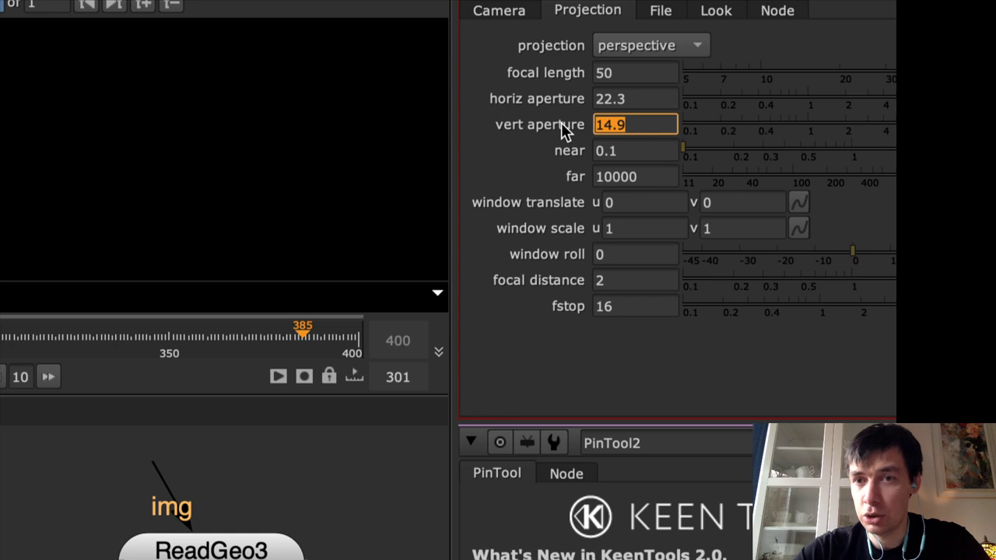
left_click(638, 99)
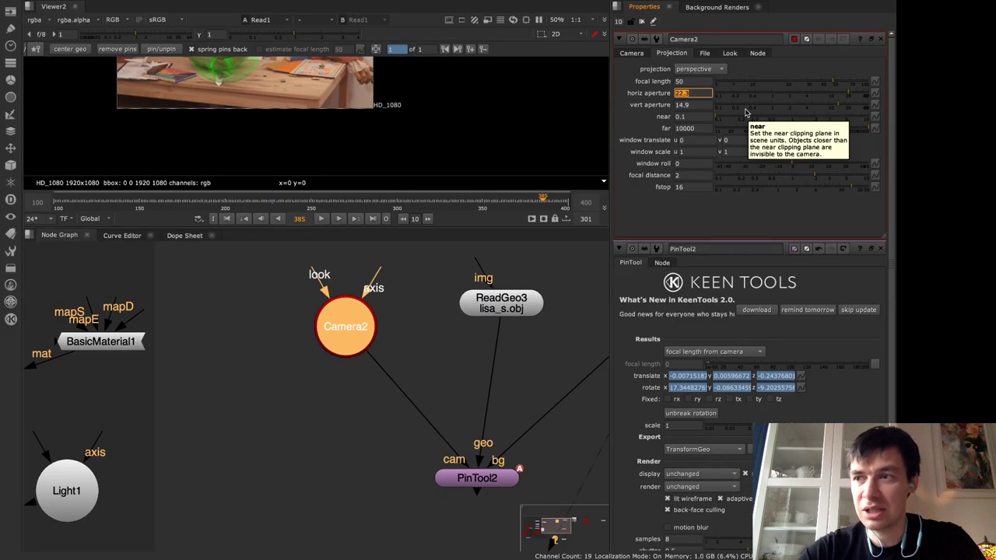
left_click_drag(698, 105, 639, 106)
left_click(692, 104)
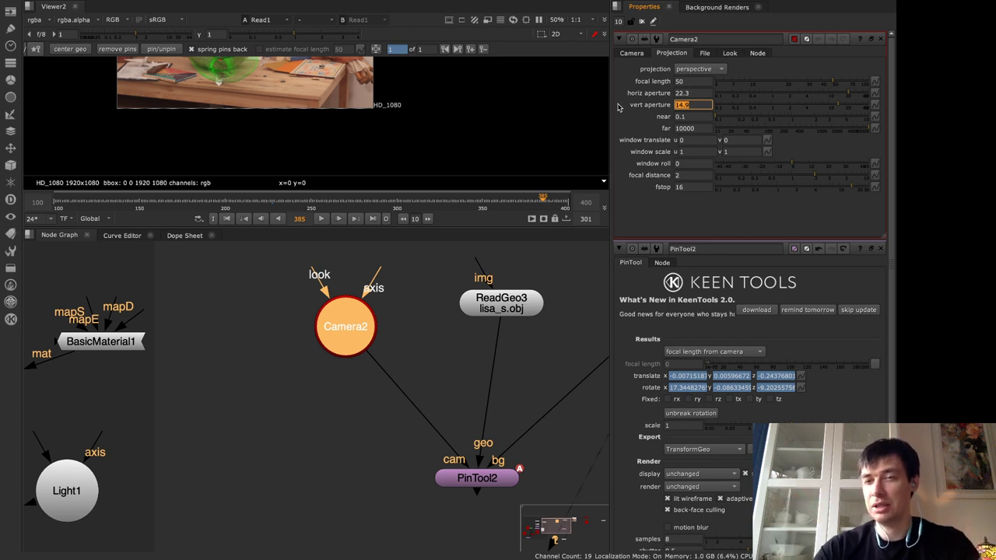
left_click(695, 81)
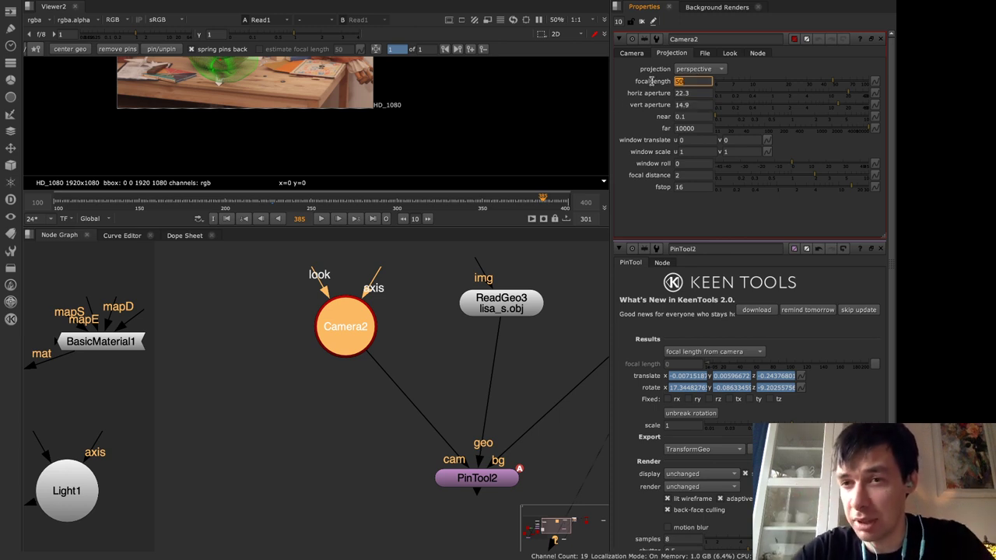
left_click(693, 97)
left_click(688, 94)
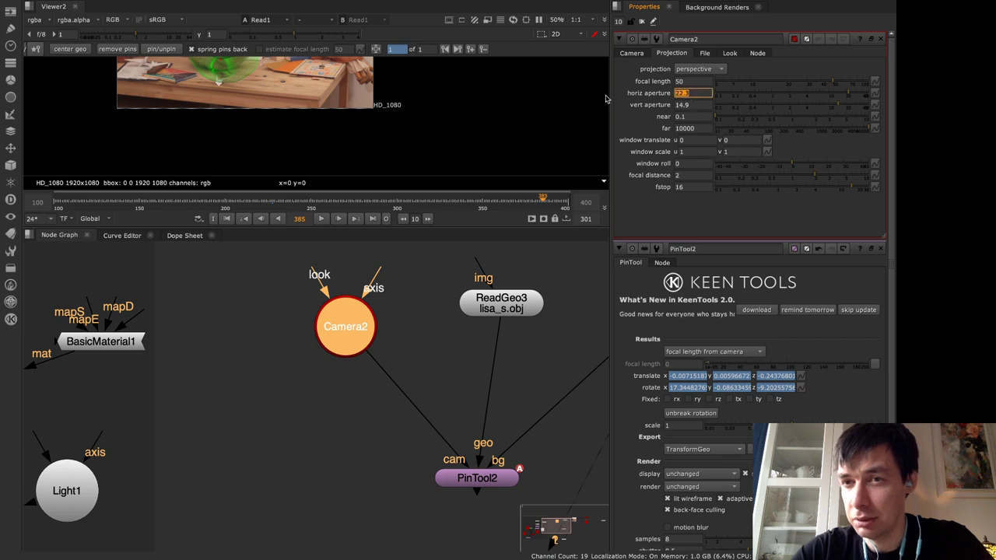
left_click(693, 82)
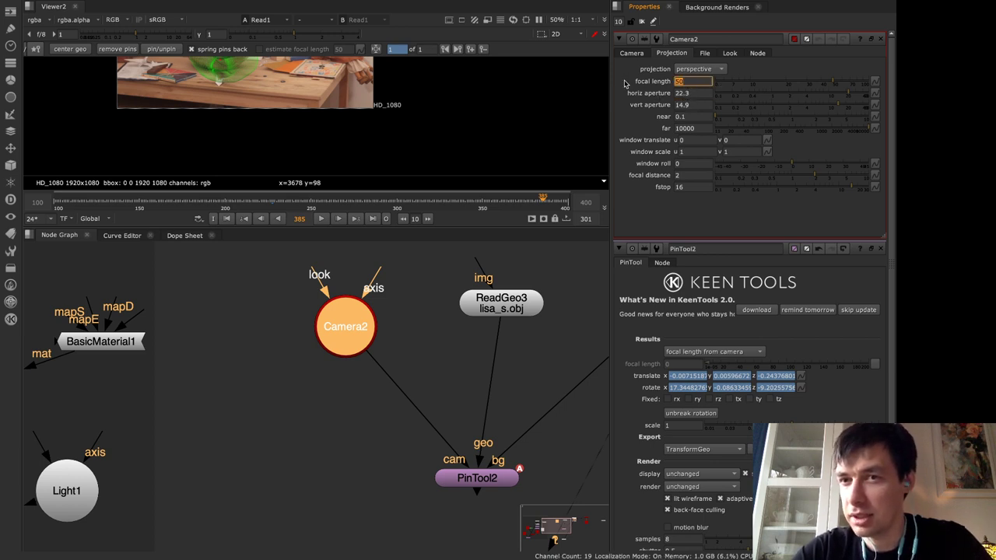
left_click(688, 105)
left_click(690, 93)
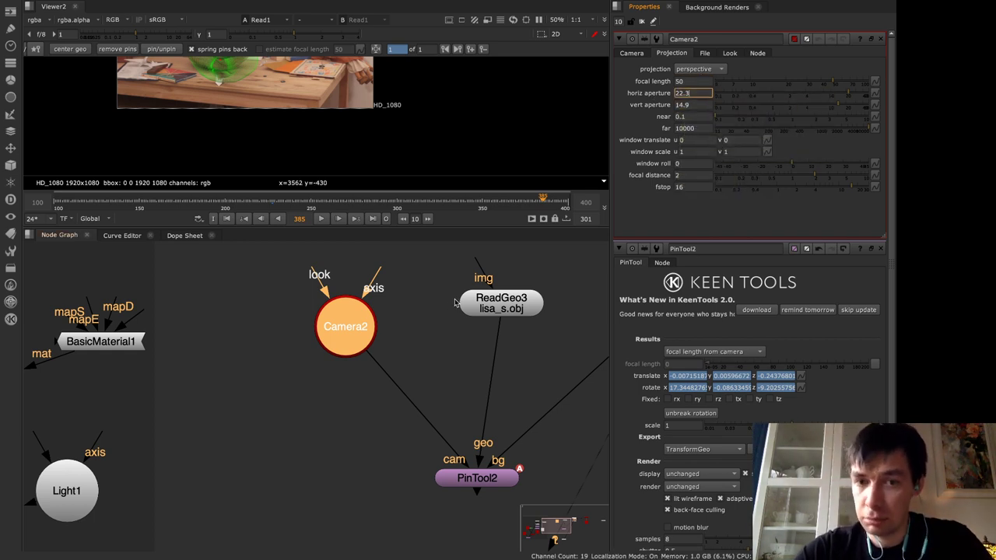
Set Camera2's horizontal aperture to 20 and check the fox head overlay alongside the focal length
right_click(372, 438)
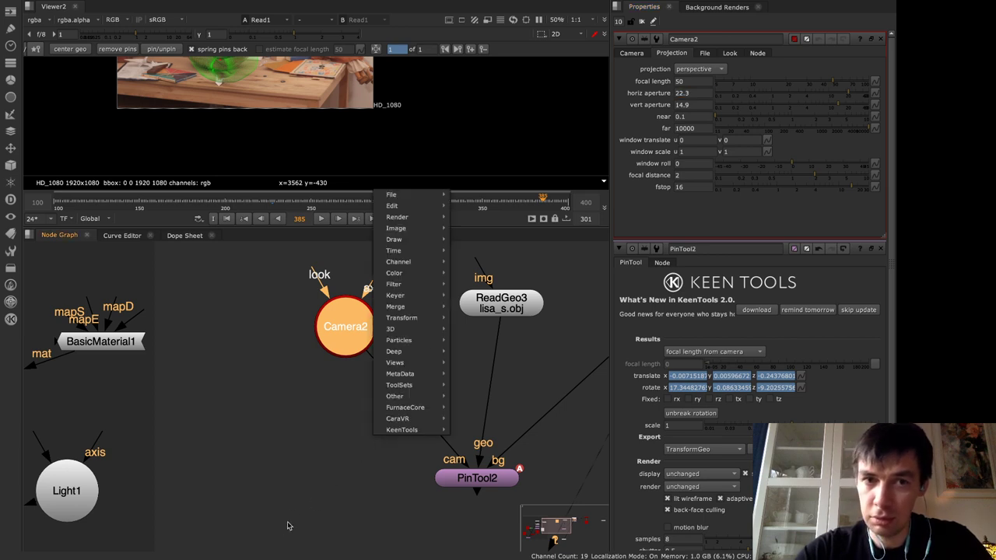
left_click(310, 455)
middle_click_drag(411, 371, 317, 453)
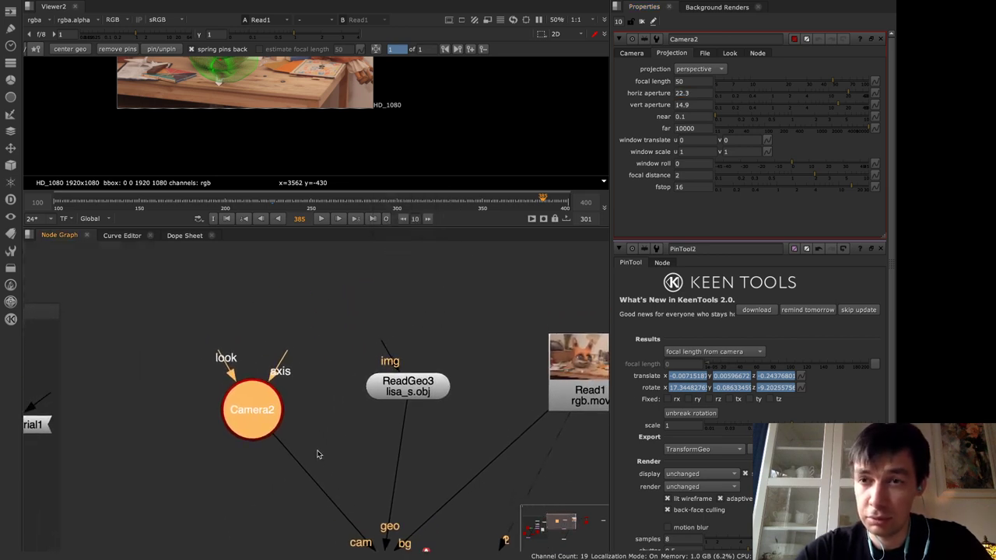
left_click(692, 93)
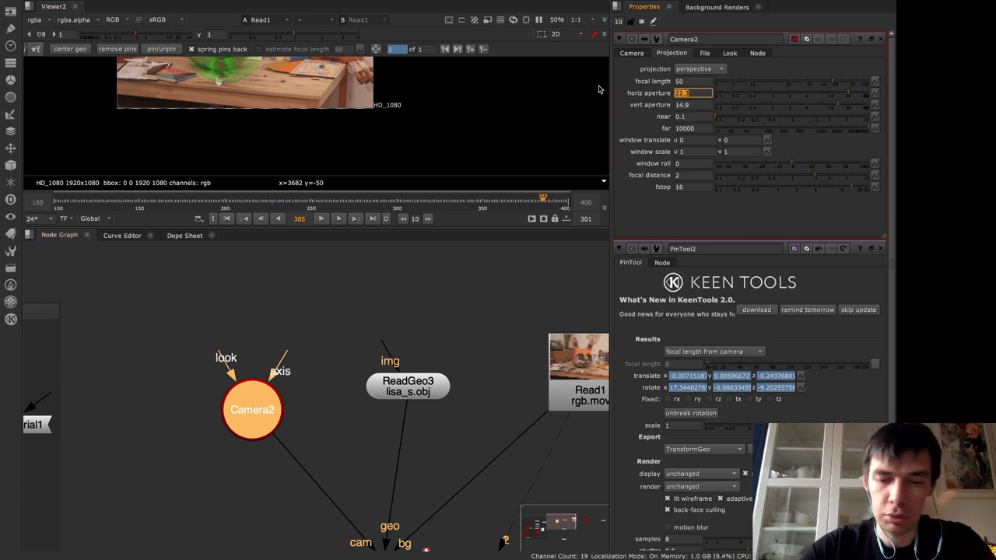
type("20")
key("Return")
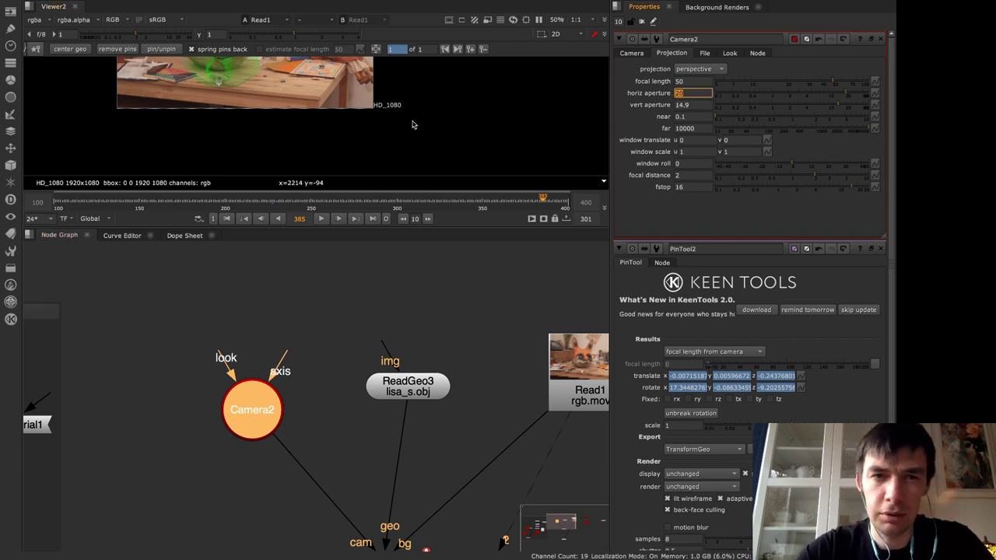
middle_click_drag(412, 124, 457, 192)
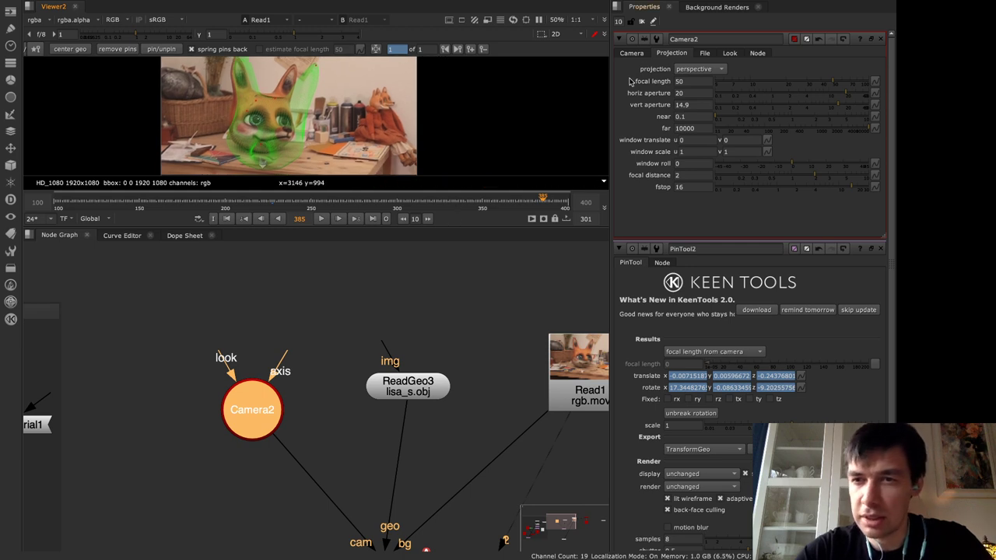
left_click(687, 92)
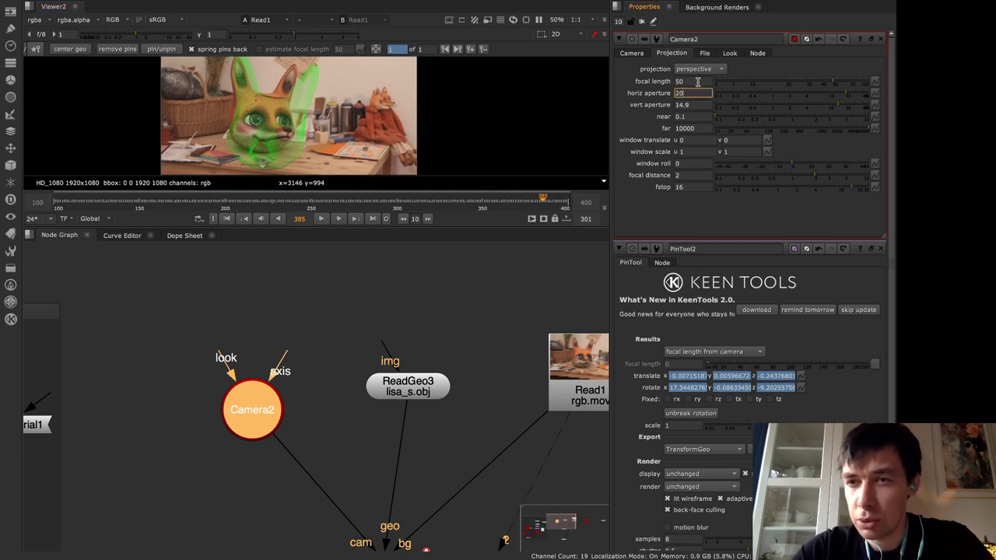
left_click(695, 81)
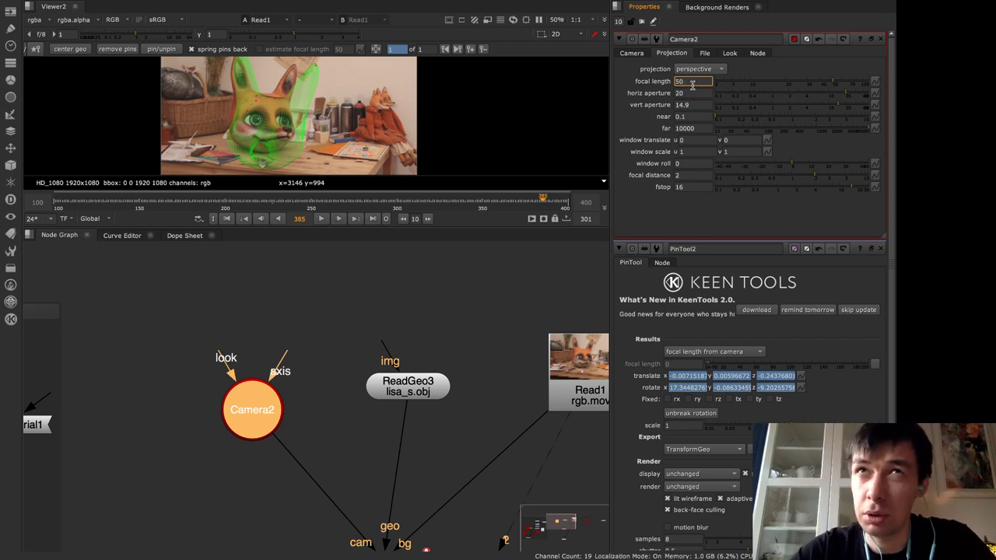
Set Camera2's horizontal aperture to 10 and its focal length to 25
left_click(691, 92)
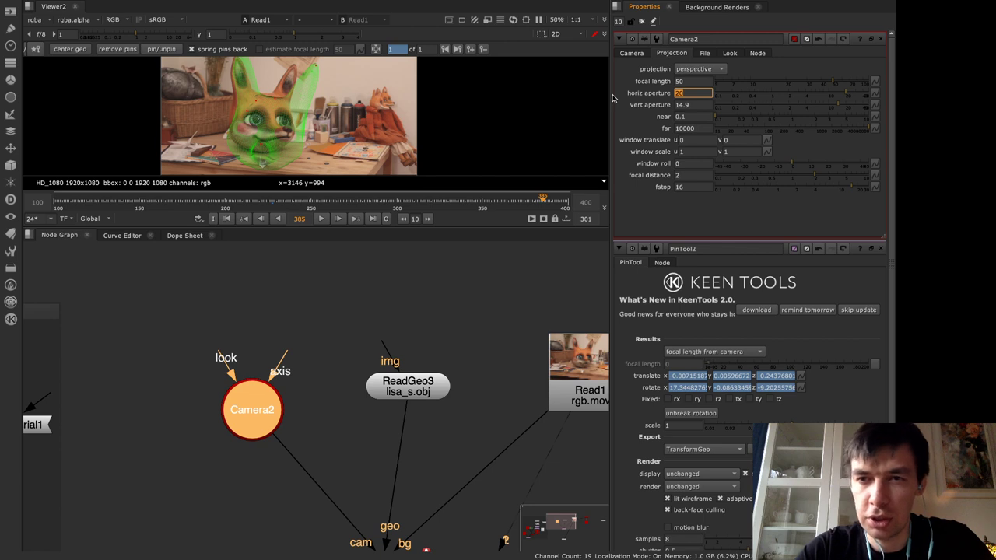
key("Return")
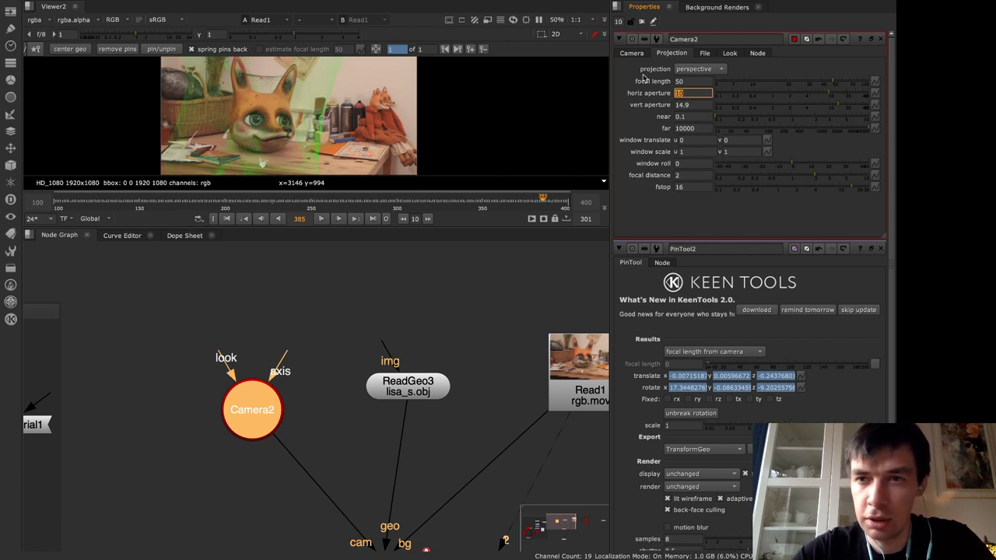
key("shift+Tab")
type("25")
key("Return")
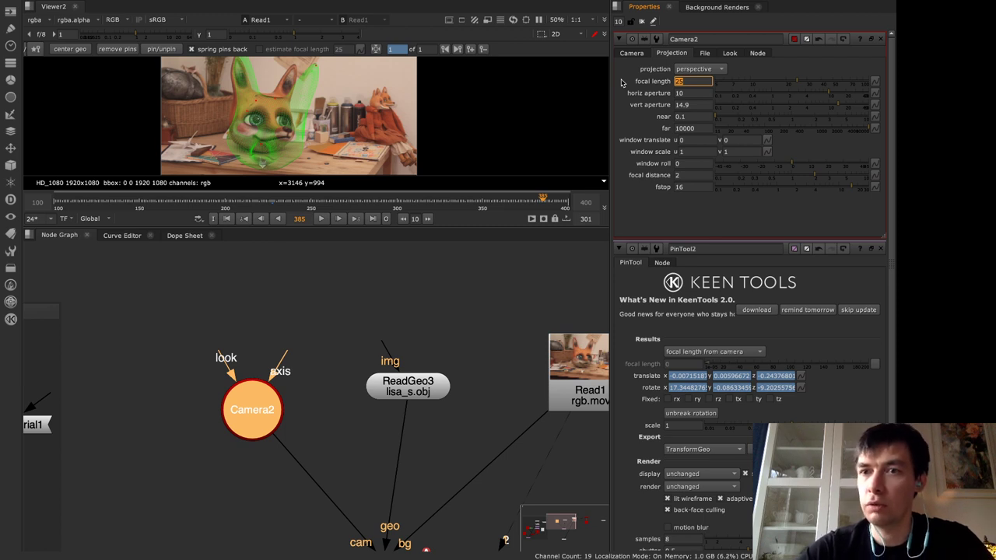
Duplicate Camera2 in the node graph and undo the last focal length and horizontal aperture changes on the original
key("ctrl+c")
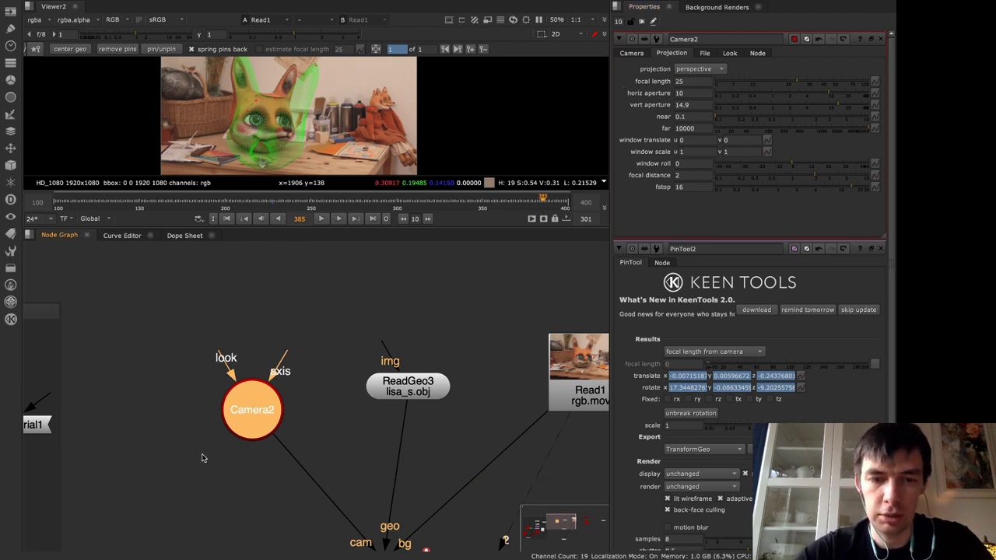
key("ctrl+v")
left_click(258, 421)
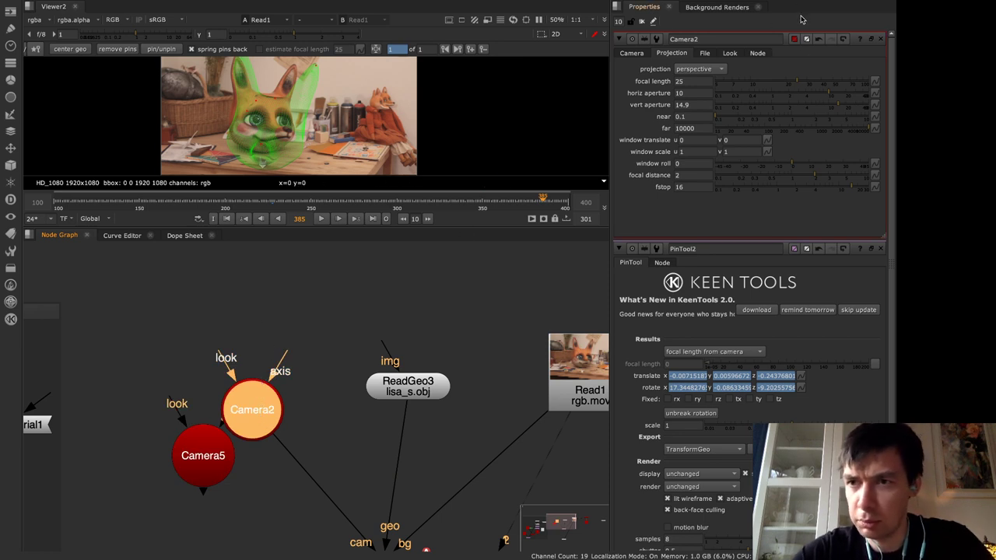
left_click(818, 39)
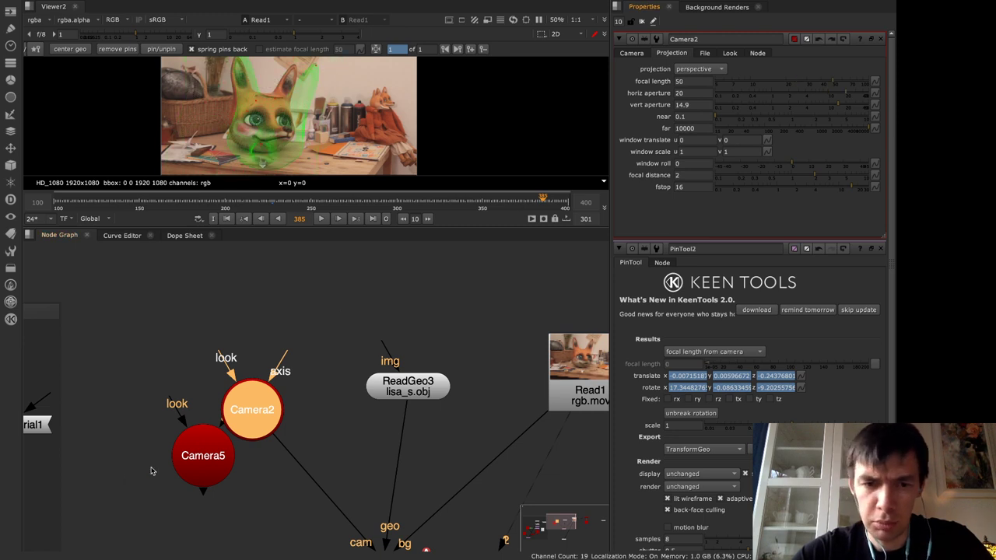
mouse_move(272, 437)
left_mouse_down()
mouse_move(257, 452)
mouse_move(206, 456)
mouse_move(261, 426)
left_mouse_up()
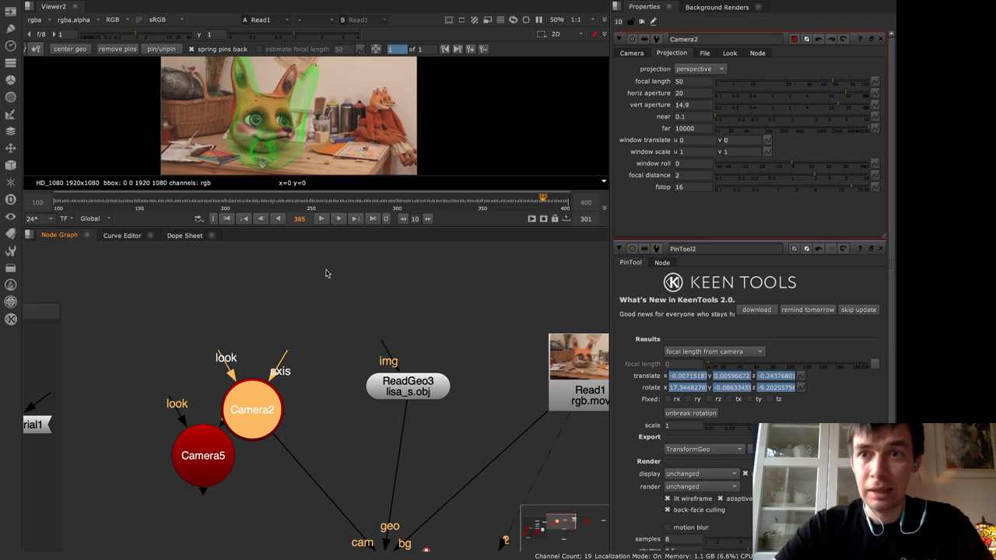
Delete the duplicate camera next to Camera2 and select Camera2
middle_click_drag(466, 325, 455, 325)
scroll(455, 325, "up", 3)
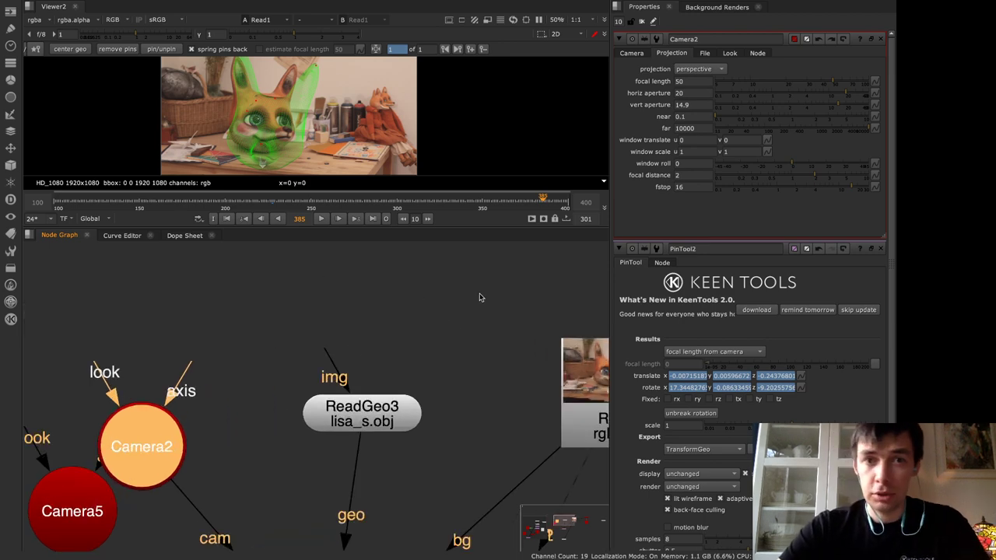
scroll(234, 361, "up", 6)
scroll(235, 362, "down", 10)
scroll(234, 361, "up", 4)
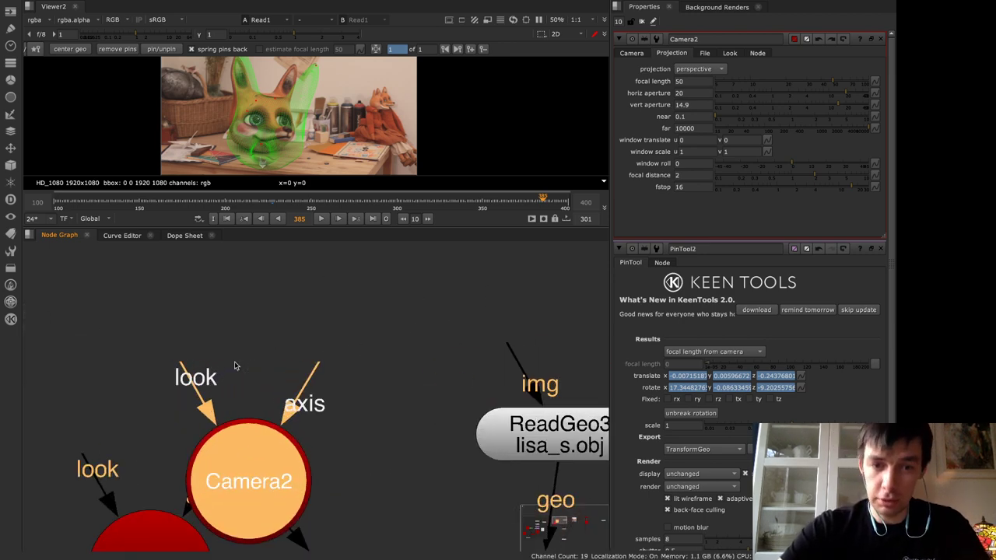
scroll(236, 366, "down", 2)
left_click(210, 461)
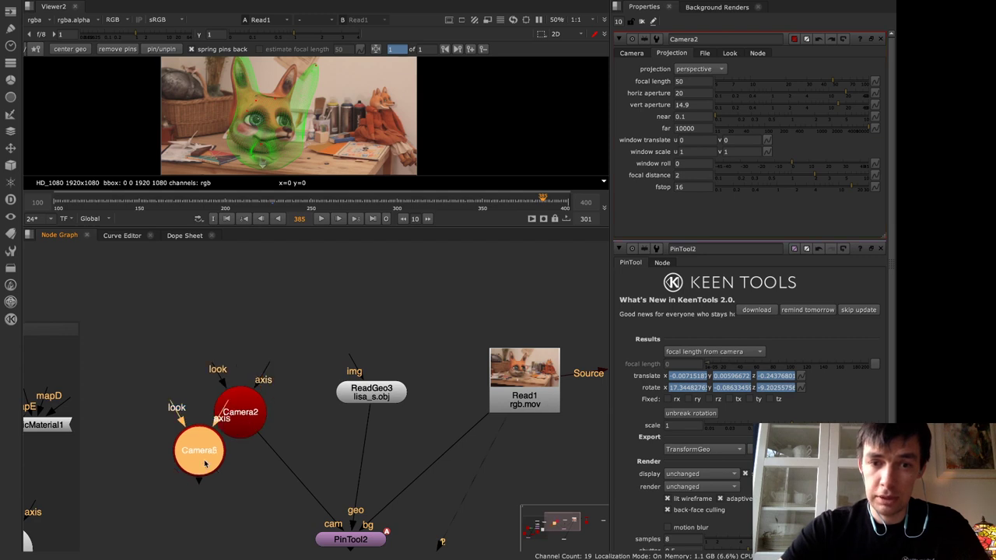
key("Delete")
left_click(234, 418)
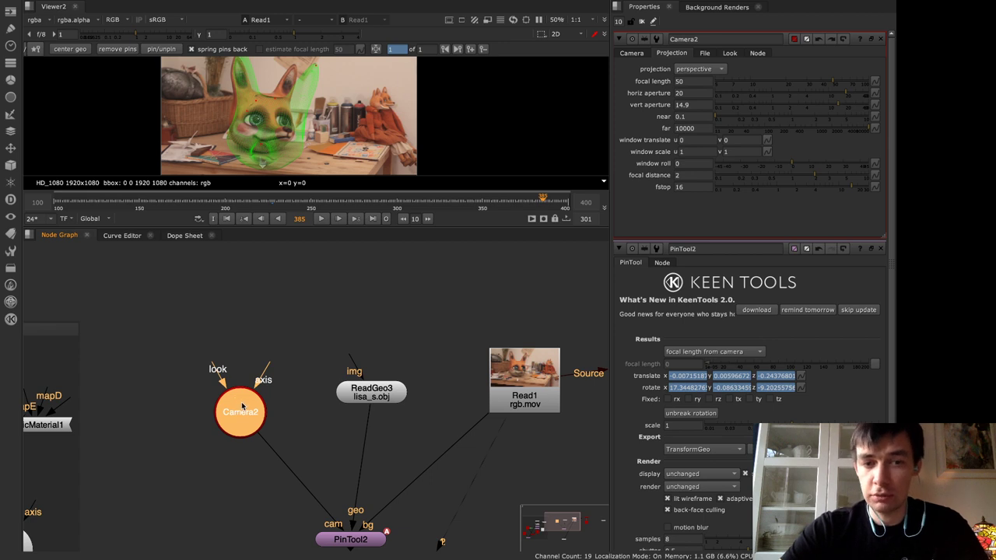
middle_click_drag(293, 433, 275, 353)
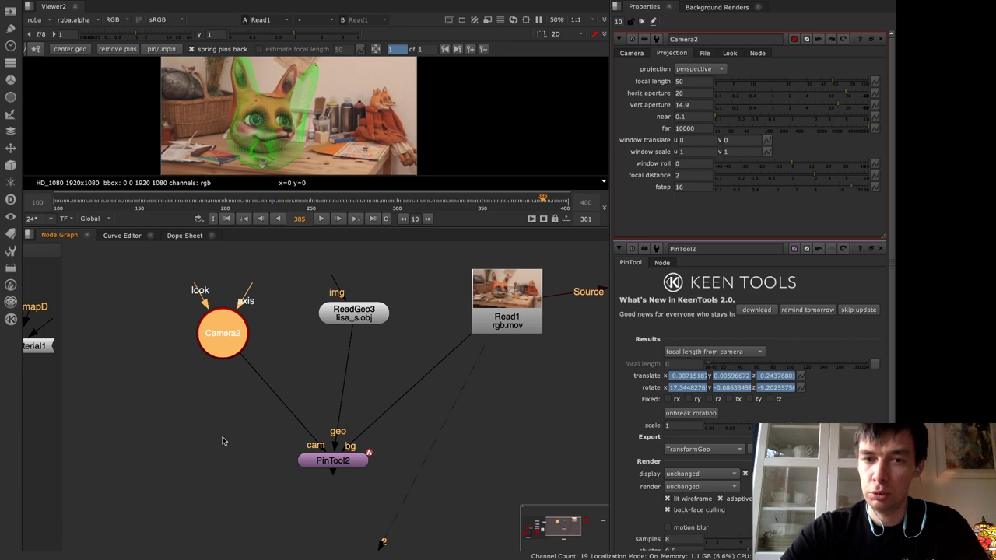
right_click(139, 420)
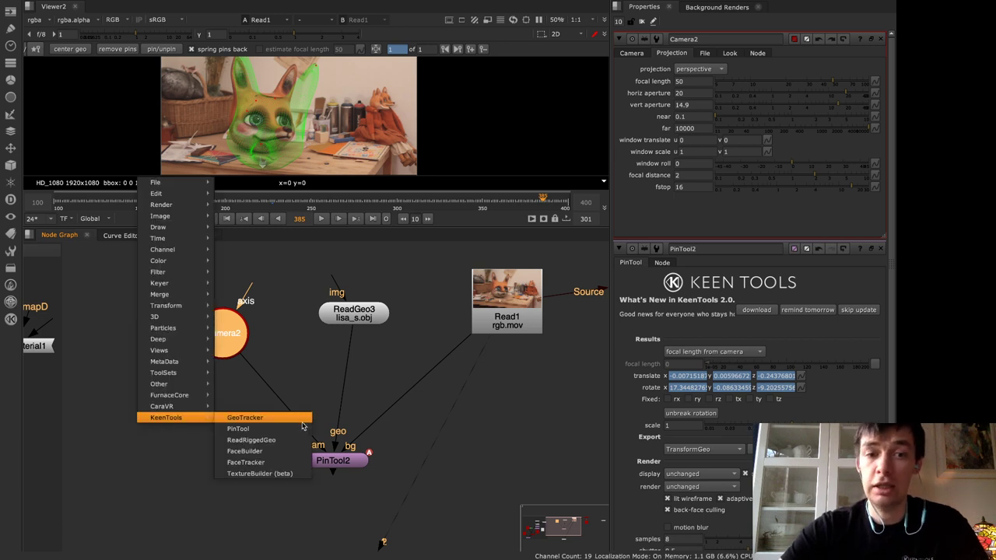
right_click(295, 370)
key("Escape")
Display ReadGeo1's fox head in the viewer and enlarge the viewer area
middle_click_drag(200, 411, 558, 393)
middle_click_drag(482, 417, 507, 378)
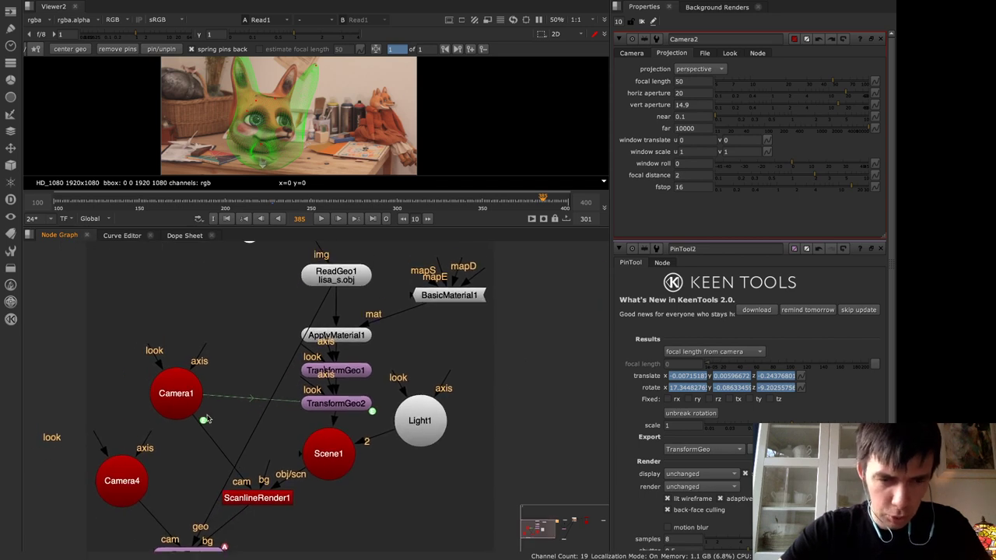
left_click(348, 287)
key("1")
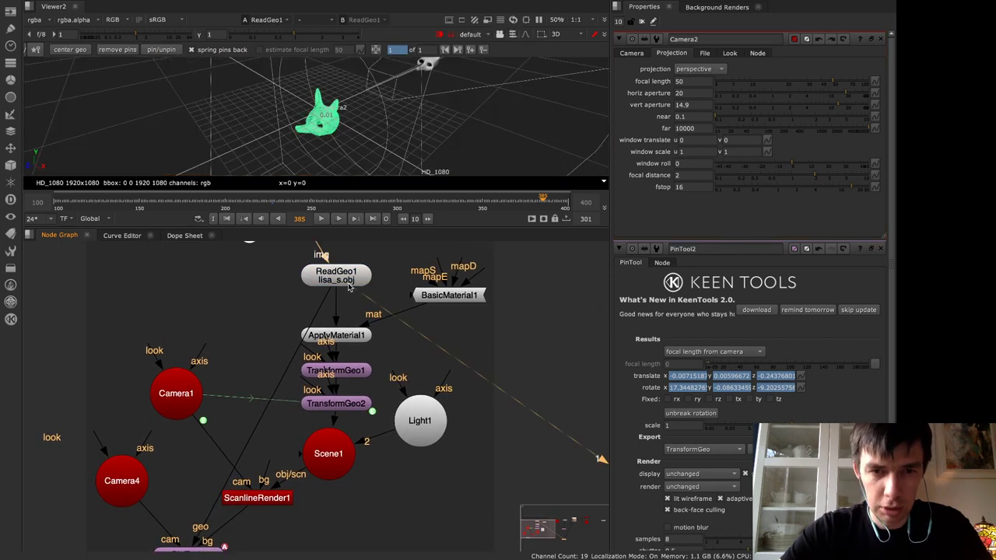
left_click(177, 395)
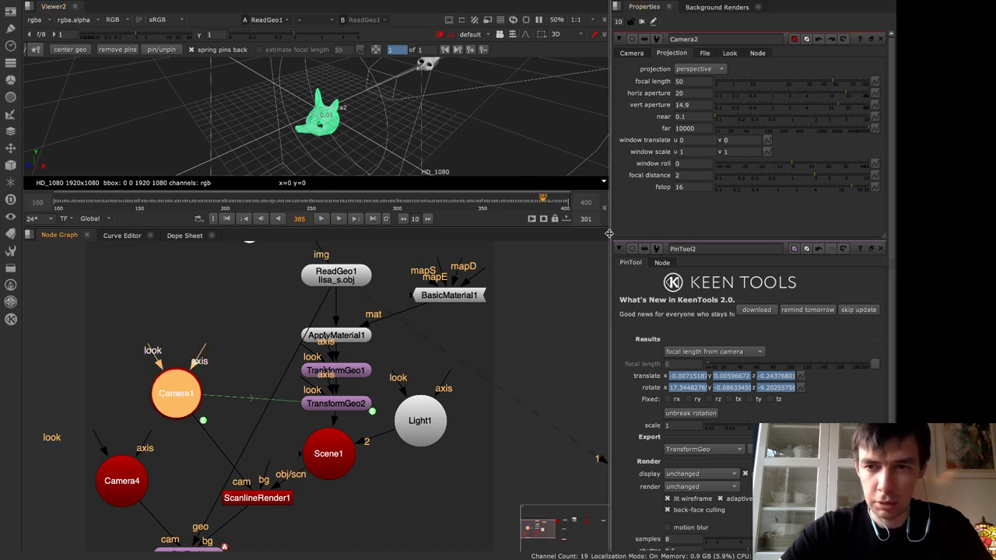
left_click_drag(611, 235, 805, 234)
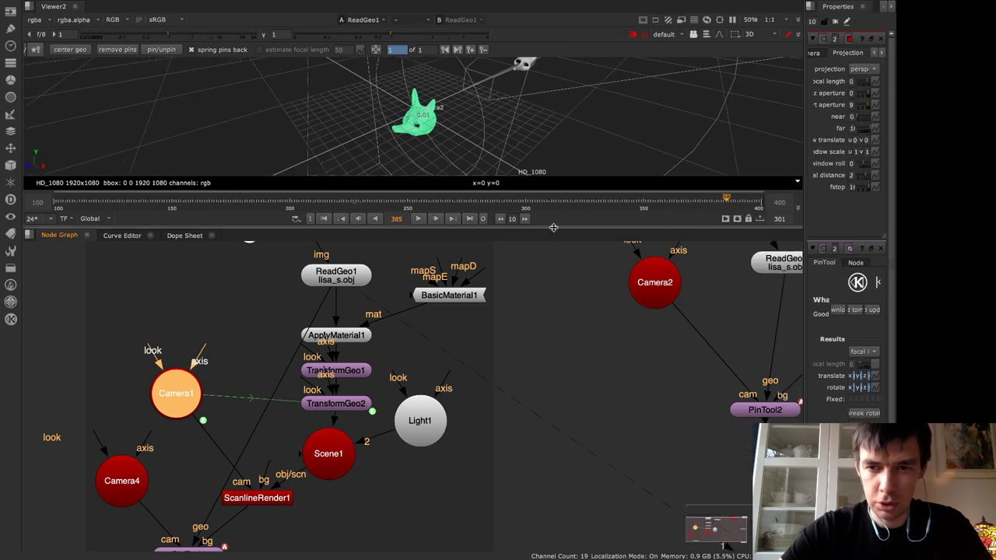
left_click_drag(554, 228, 555, 368)
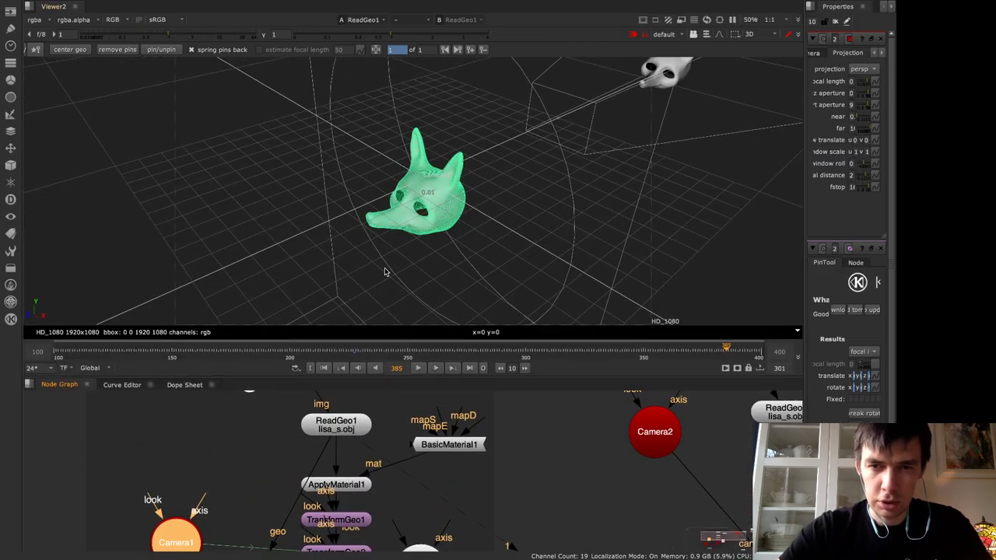
Clear all open node properties, then open those of ReadGeo1 and Camera1 to compare the head and camera in 3D
left_click(836, 21)
double_click(330, 432)
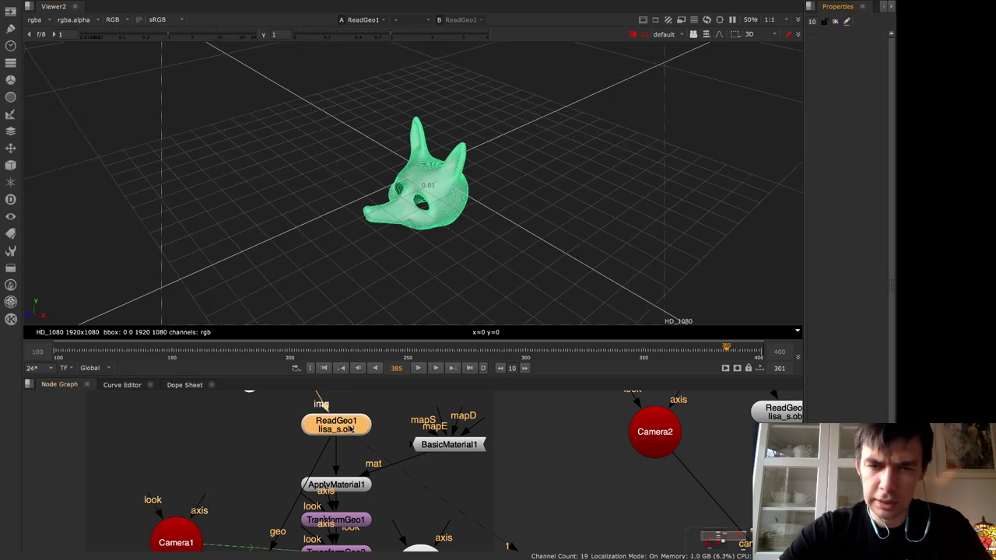
left_click_drag(562, 100, 465, 85, "ctrl")
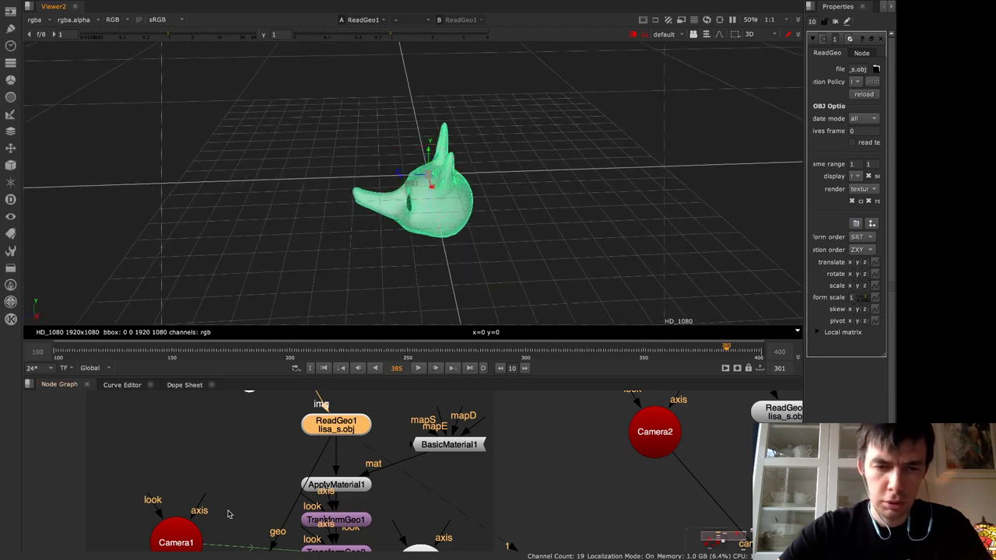
double_click(187, 535)
scroll(242, 321, "down", 10)
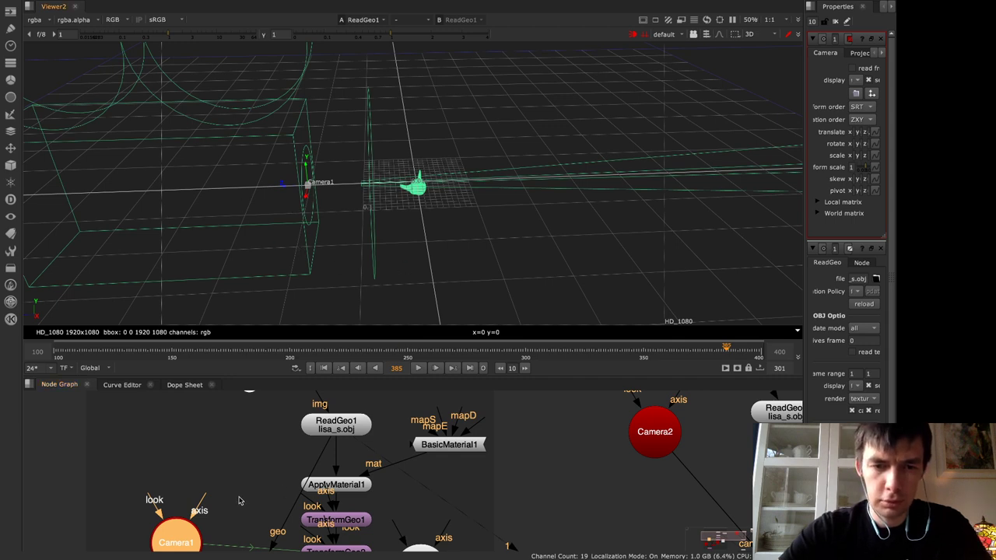
middle_click_drag(242, 500, 260, 445)
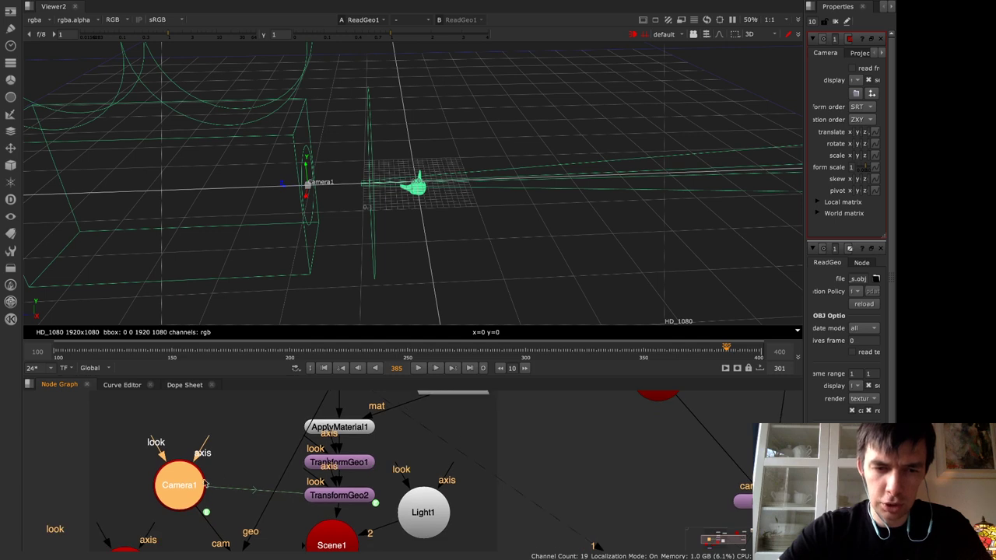
Display TransformGeo1 and TransformGeo2 in the viewer one after the other and open the properties of both
left_click(354, 500)
middle_click_drag(439, 434, 436, 467)
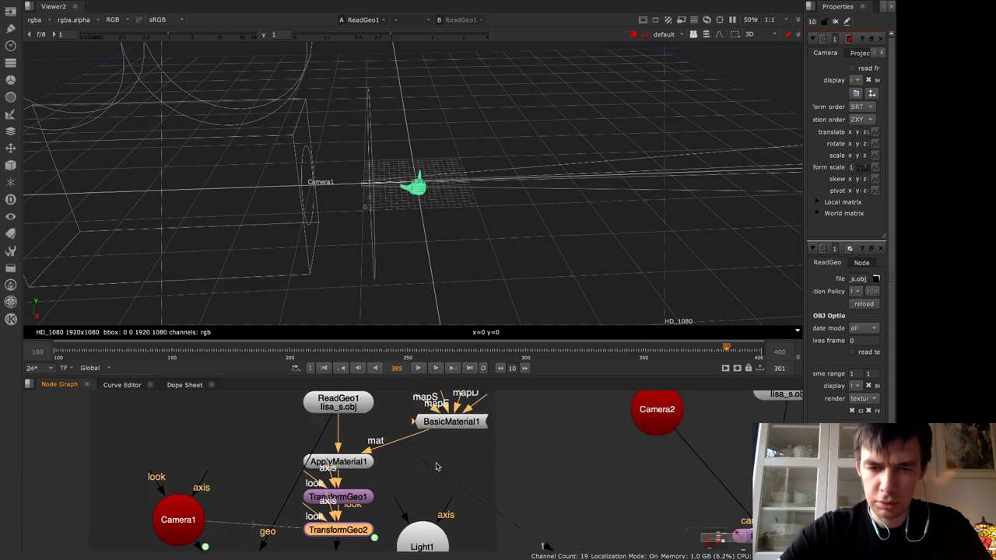
double_click(362, 498)
key("1")
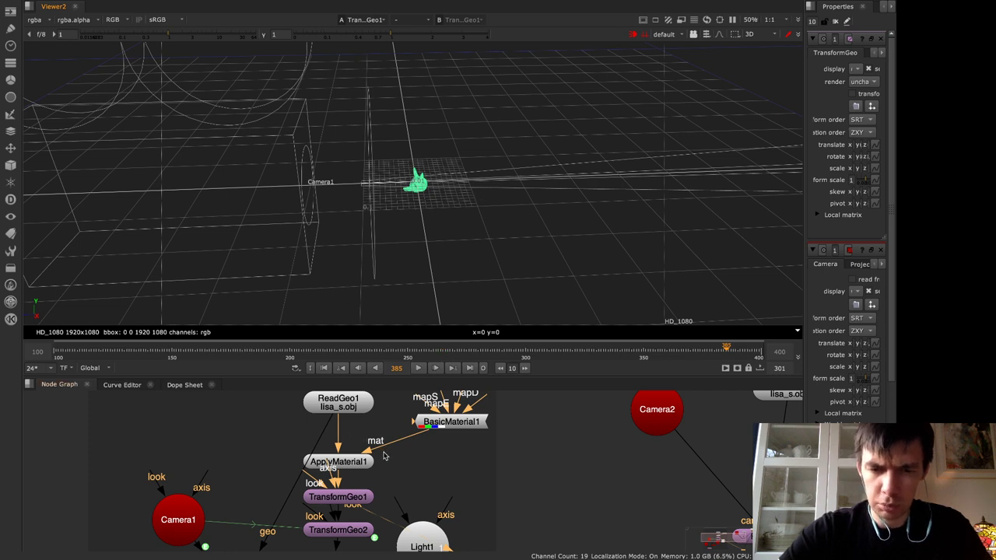
middle_click_drag(388, 457, 397, 421)
left_click(362, 494)
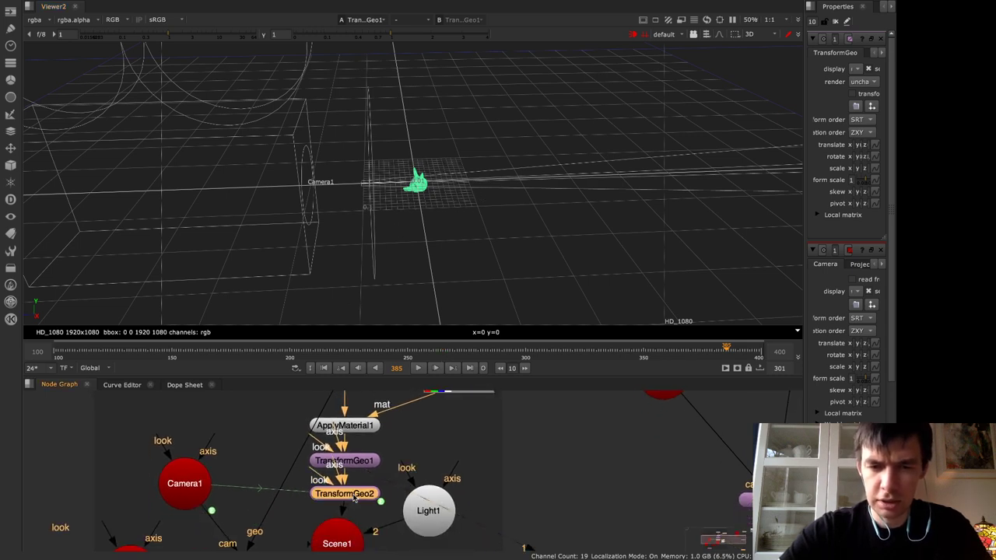
key("1")
double_click(354, 498)
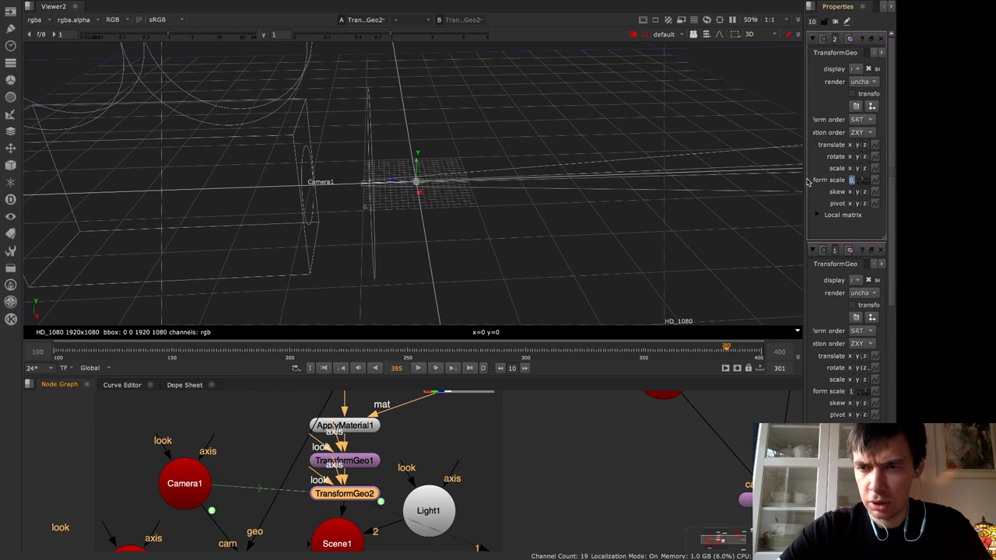
Widen the properties area and examine the expression driving TransformGeo2's uniform scale, leaving it unedited
left_click_drag(804, 184, 496, 197)
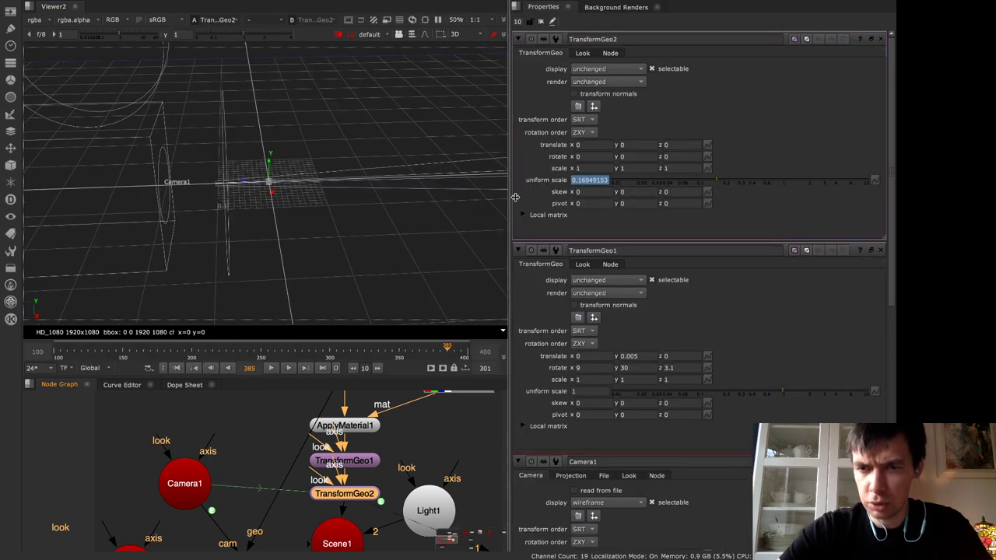
left_click(599, 180)
key("equal")
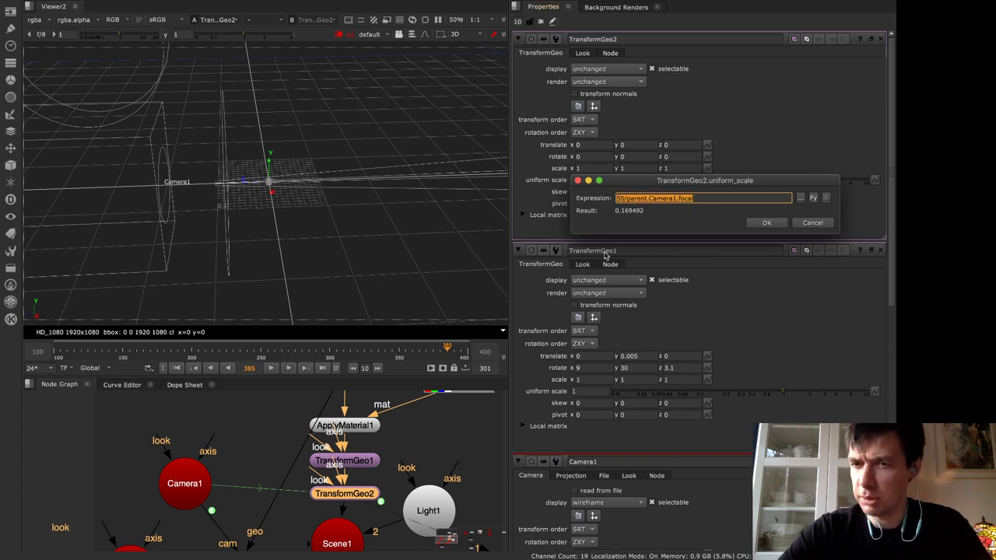
left_click(811, 222)
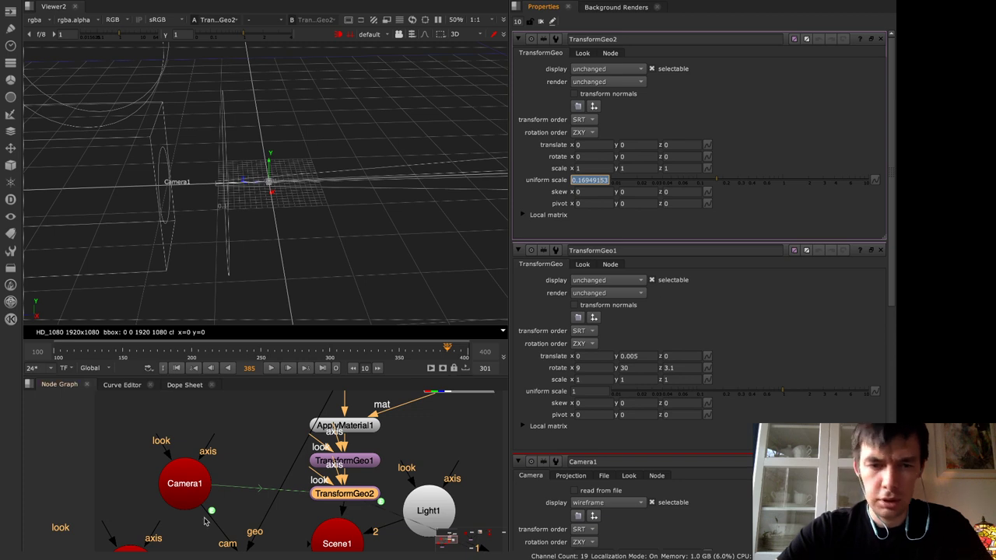
Connect ScanlineRender1 to the viewer
middle_click_drag(268, 496, 268, 454)
middle_click_drag(298, 495, 314, 461)
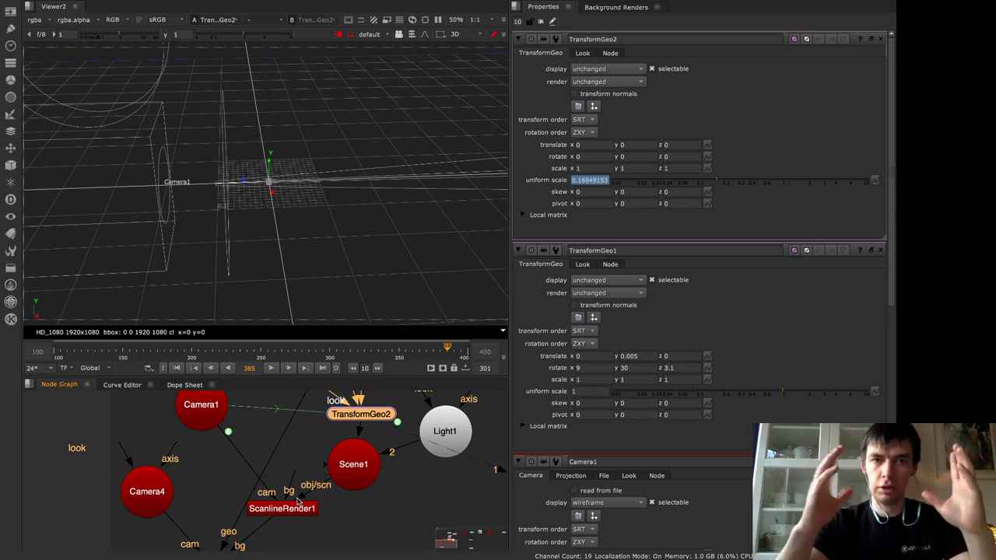
middle_click_drag(338, 508, 354, 482)
left_click(235, 540)
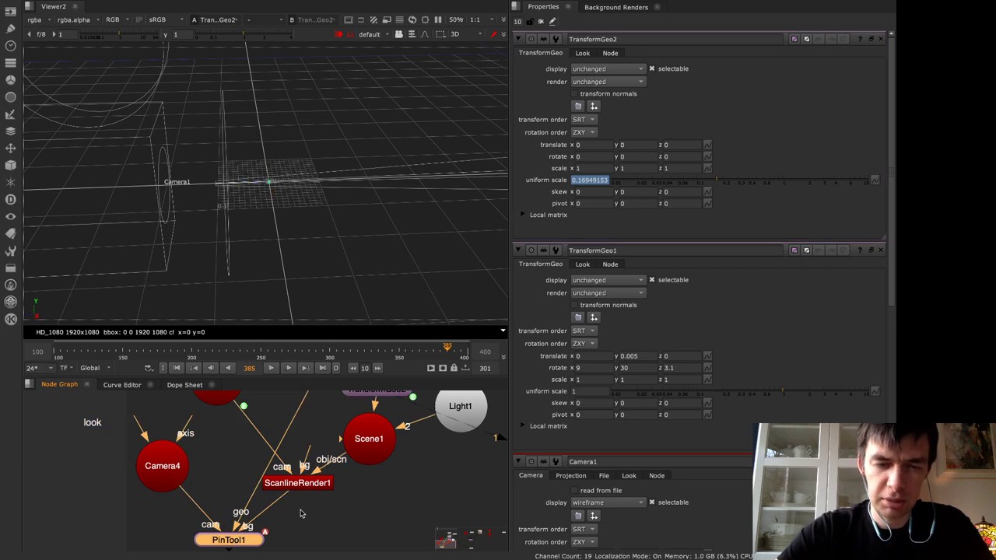
left_click(307, 484)
key("Tab")
left_click(298, 436)
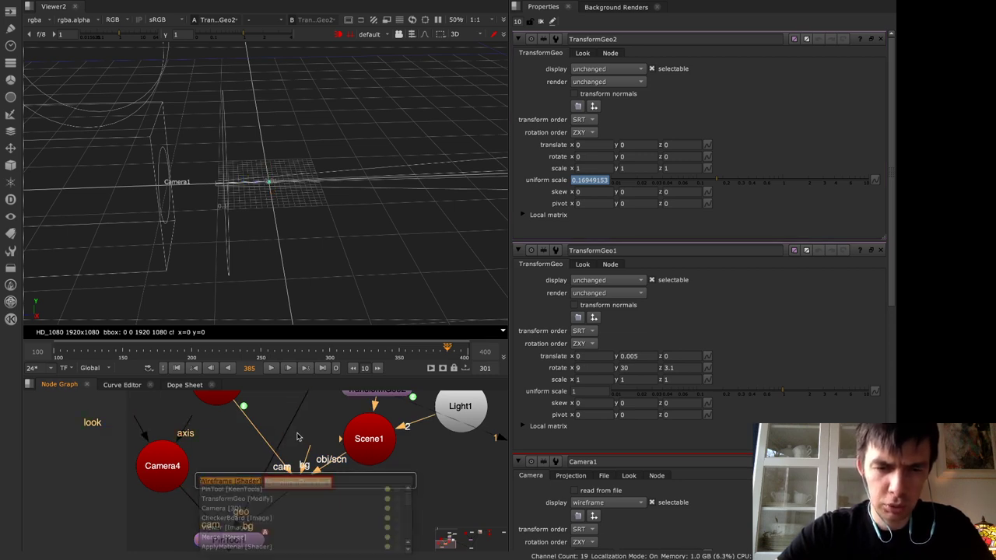
key("1")
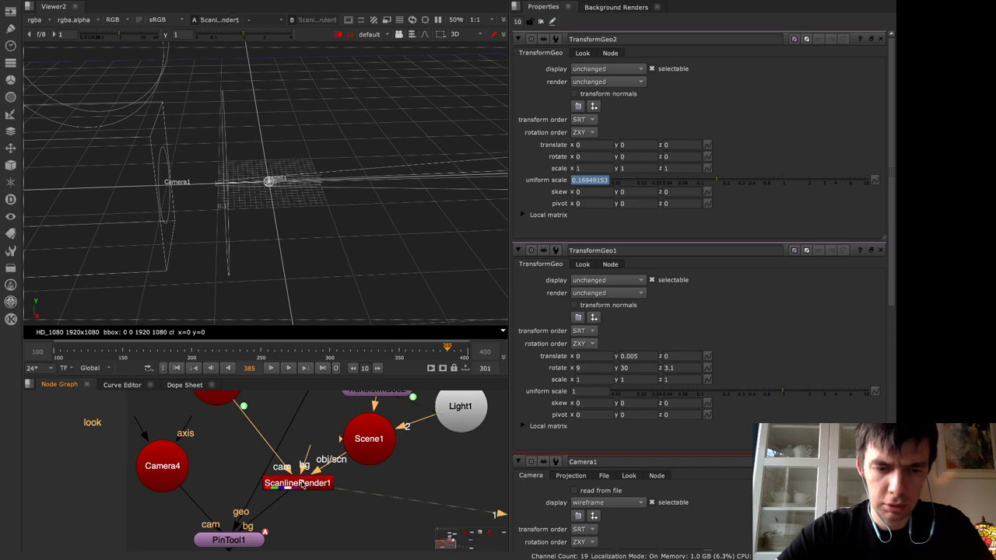
Delete PinTool1 and switch the viewer to the 2D render of ScanlineRender1
left_click(236, 543)
key("Delete")
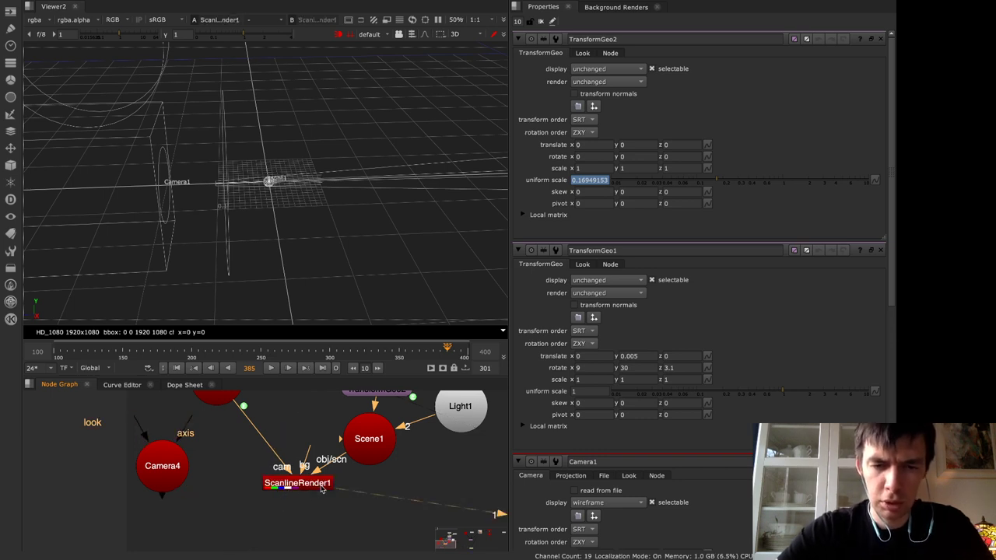
key("Tab")
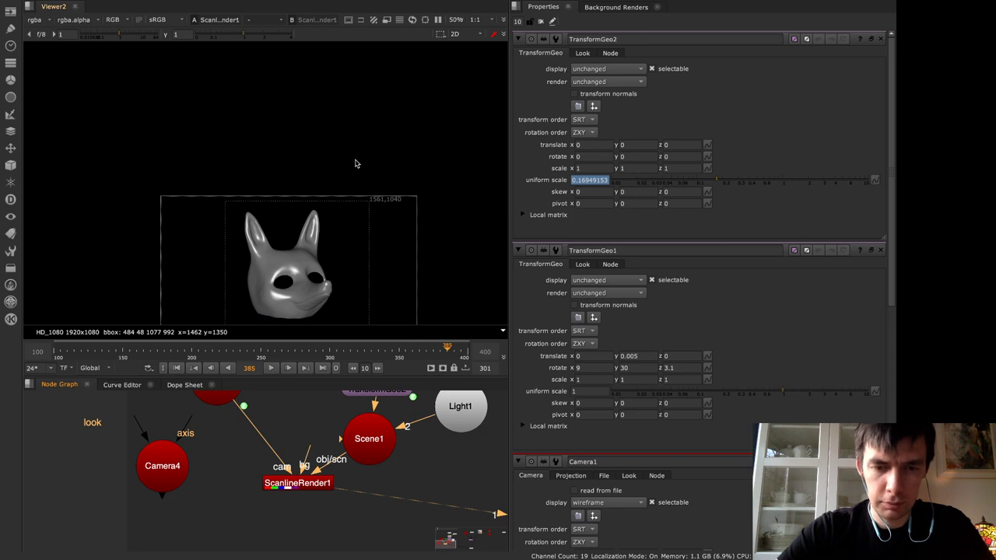
Play the ScanlineRender1 animation from around frame 109 in an enlarged viewer and examine how the fox head's perspective changes
middle_click_drag(354, 171, 357, 121)
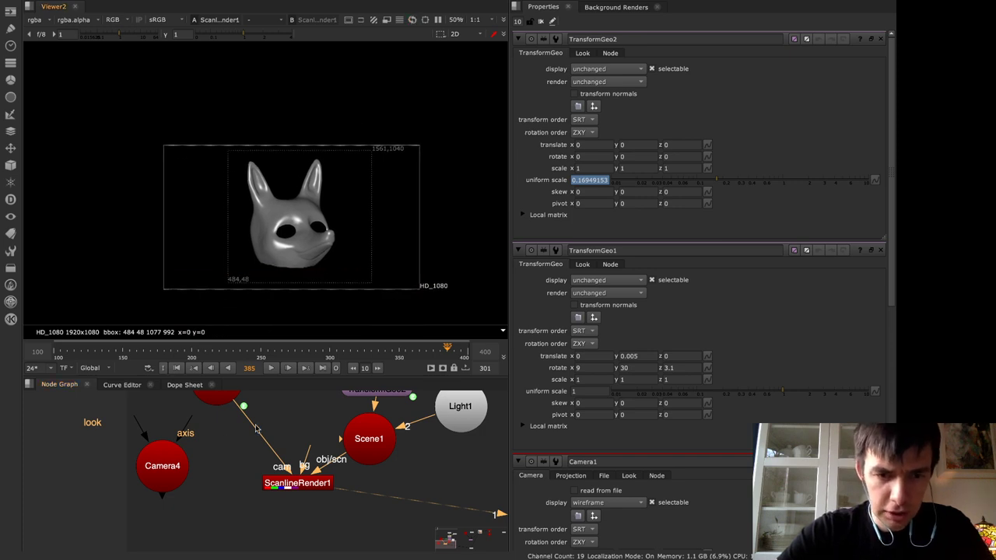
mouse_move(68, 350)
left_mouse_down()
mouse_move(48, 355)
mouse_move(77, 355)
mouse_move(66, 355)
left_mouse_up()
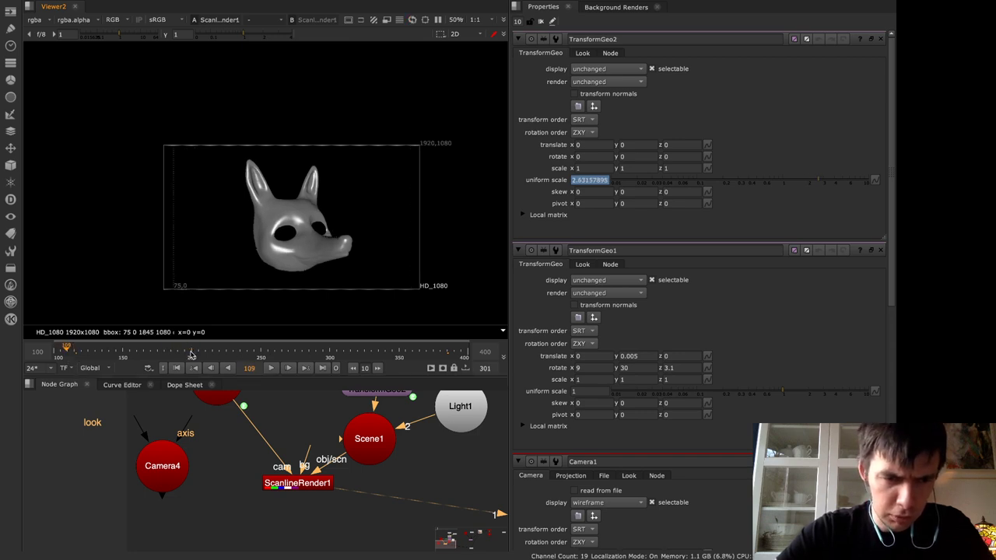
middle_click_drag(192, 355, 52, 355)
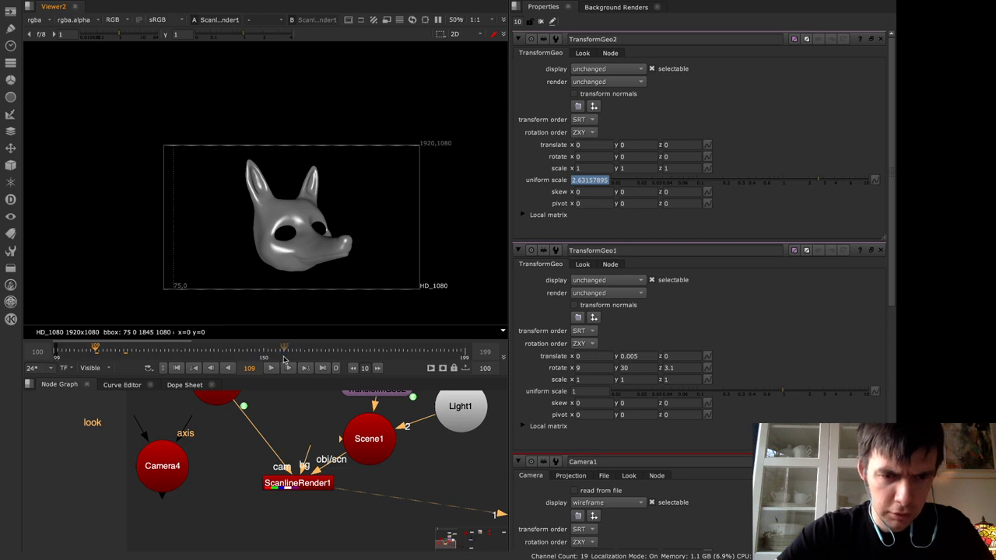
left_click(271, 368)
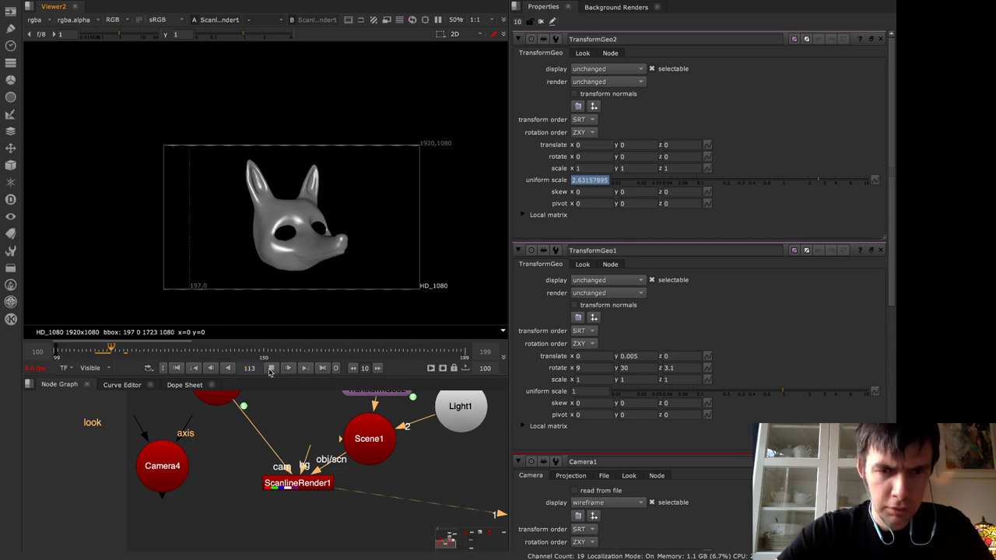
key("space")
key("f")
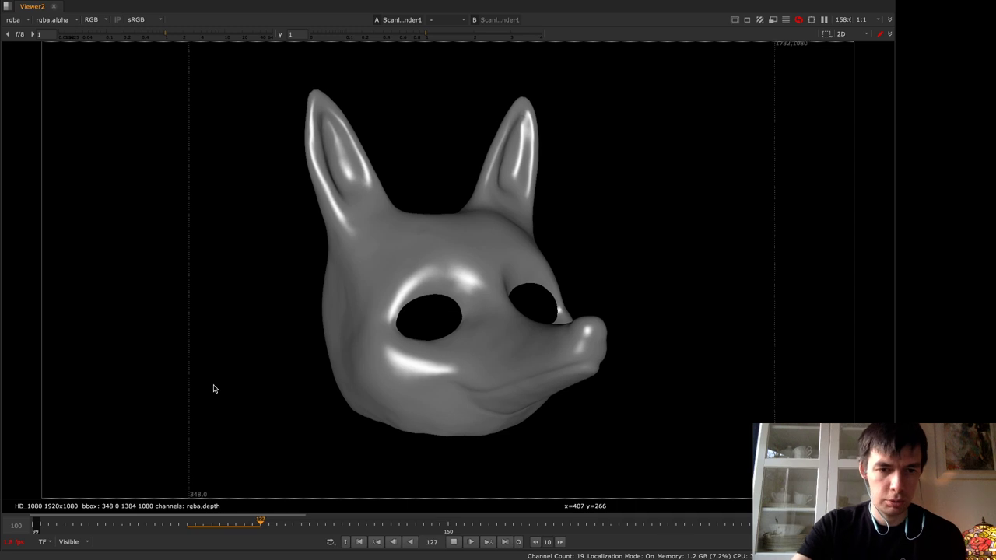
left_click(39, 525)
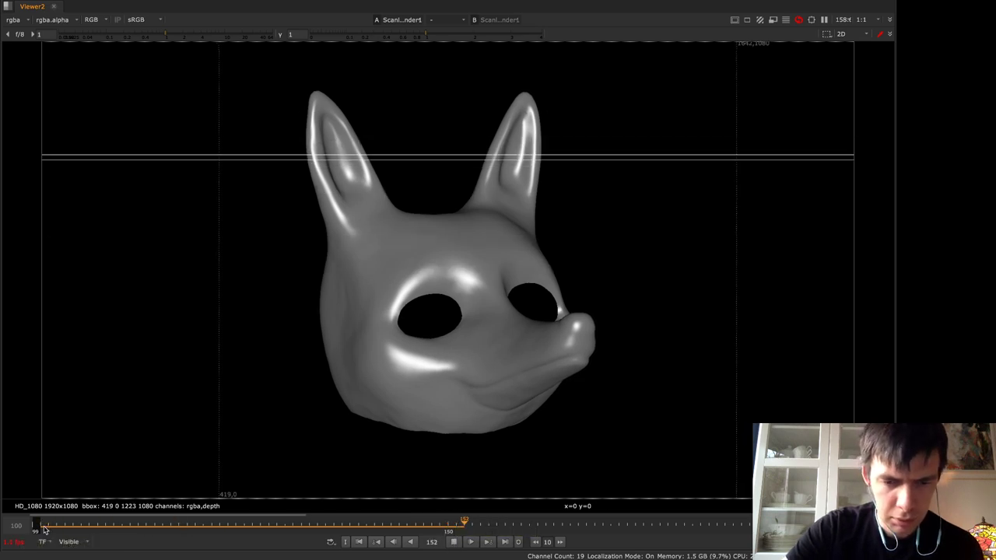
scroll(500, 526, "up", 2)
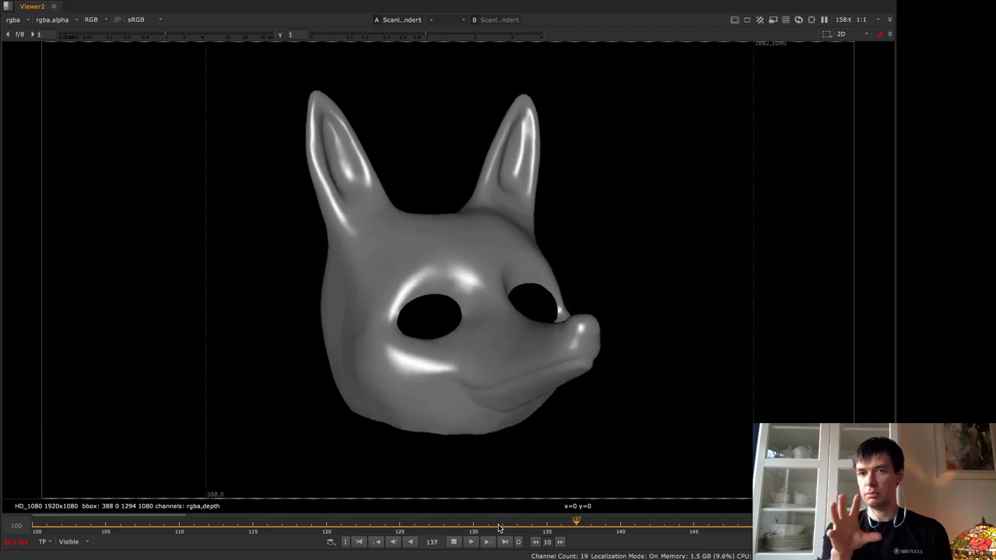
Stop playback, scrub back to frame 109 and restore the normal workspace layout
left_click(453, 542)
left_click_drag(421, 532, 165, 534)
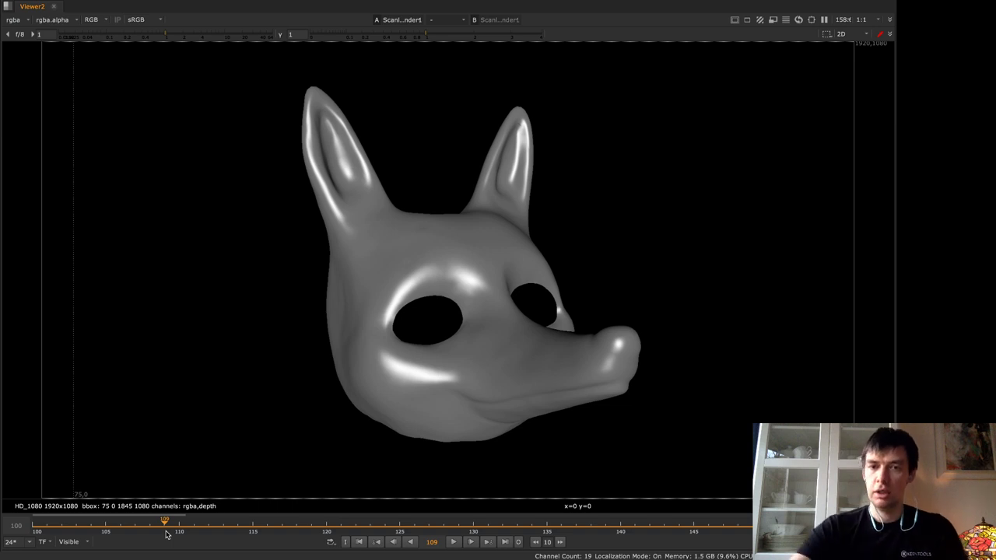
key("space")
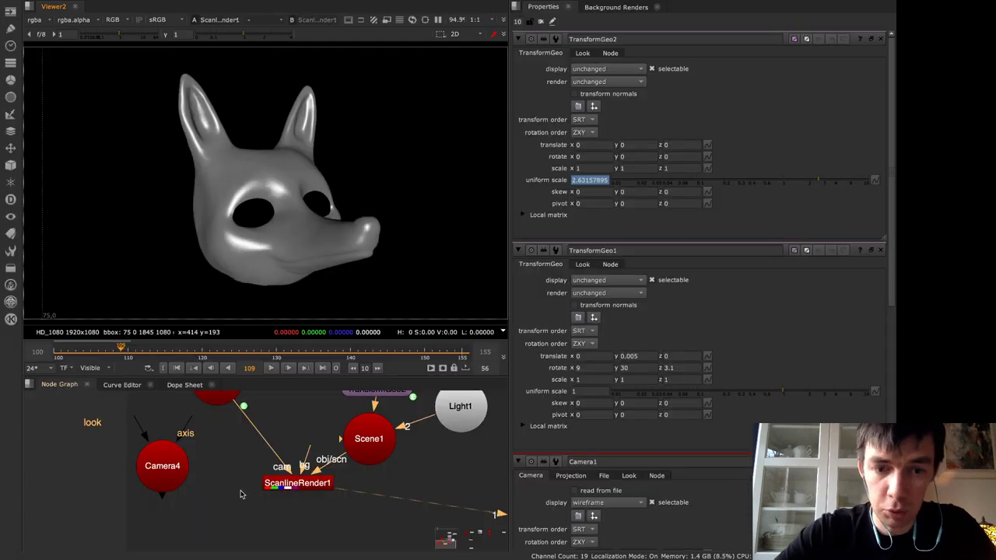
Add a KeenTools PinTool node below ScanlineRender1 and open Camera4's projection settings
left_click(237, 529)
key("Tab")
type("pin")
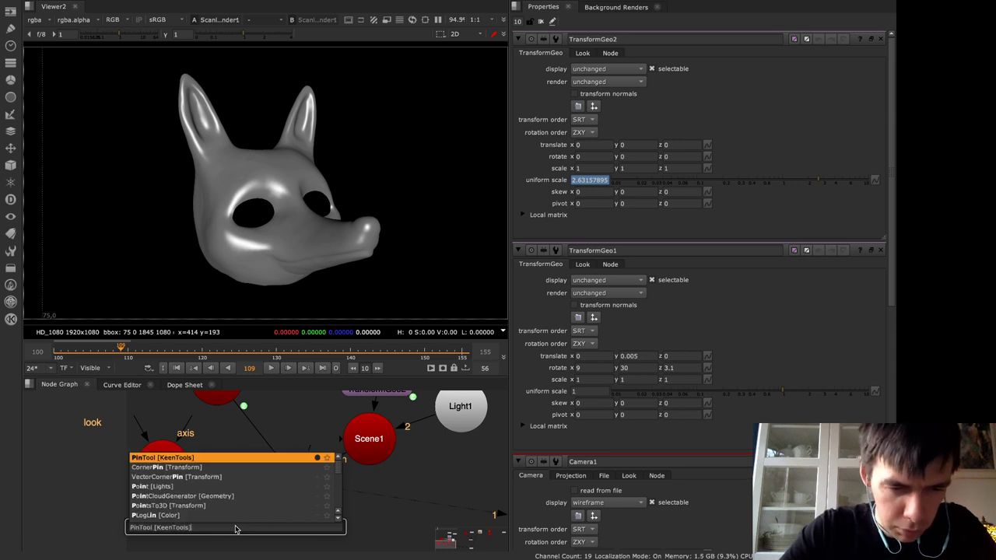
key("Return")
double_click(174, 475)
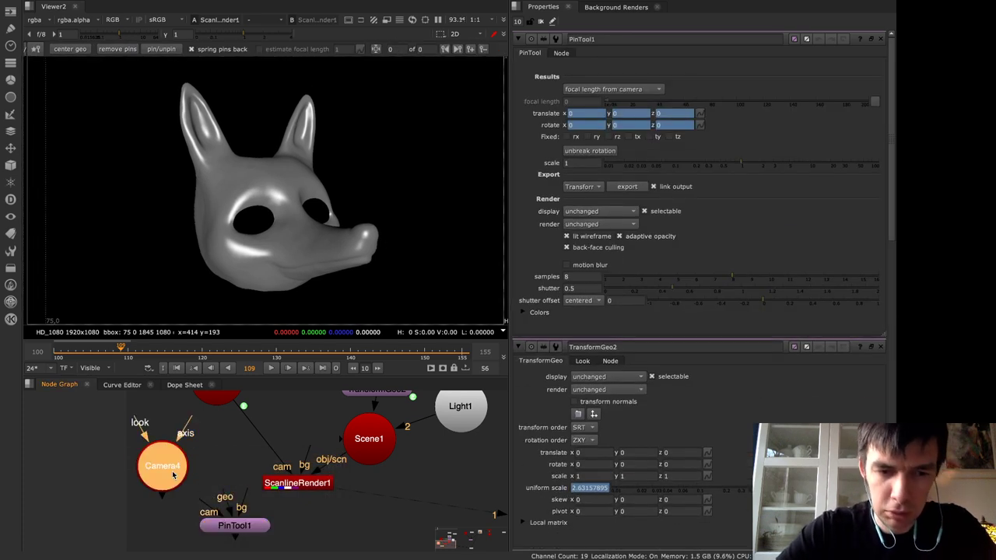
left_click(571, 54)
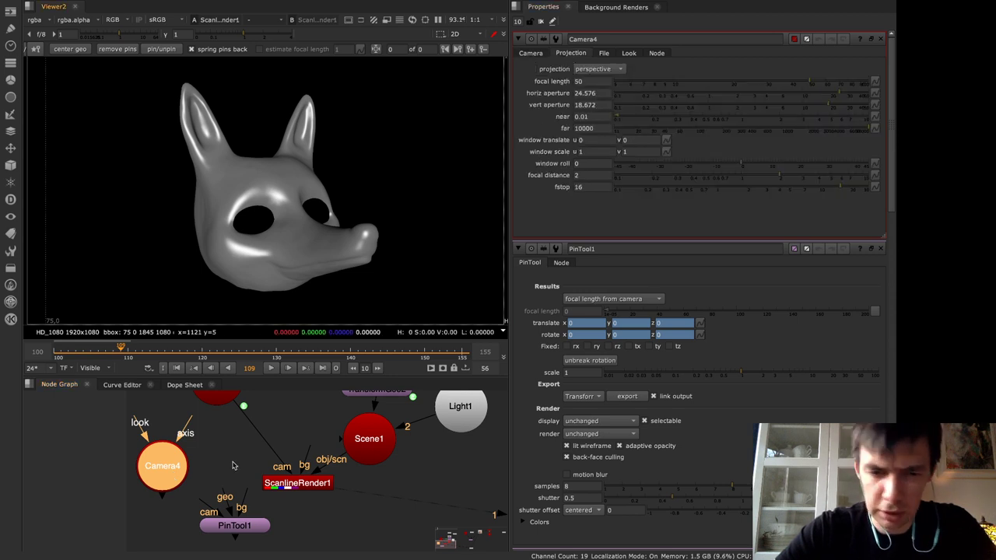
At frame 105, connect PinTool1's bg input to ScanlineRender1, geo to lisa_s.obj and cam to Camera4
left_click_drag(251, 491, 294, 488)
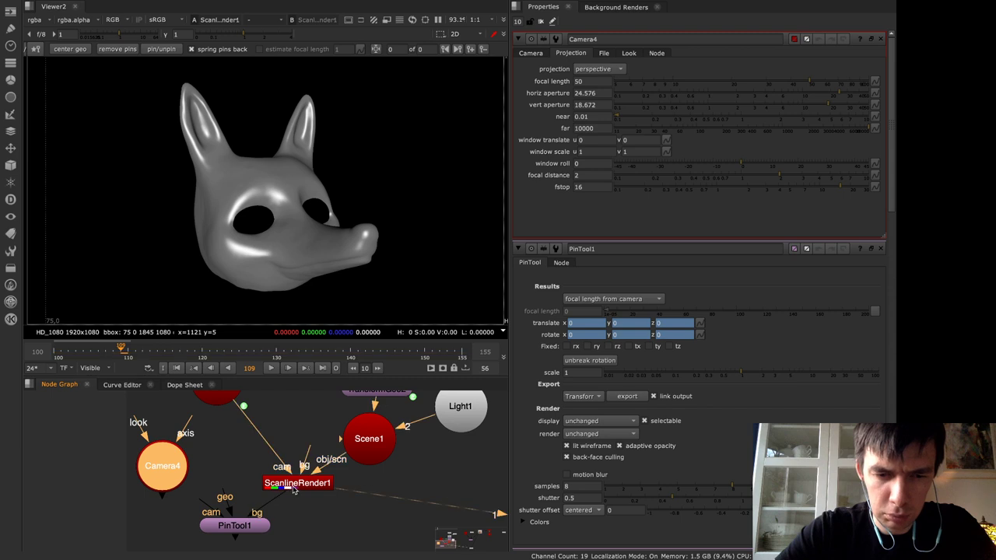
left_click_drag(228, 504, 263, 488)
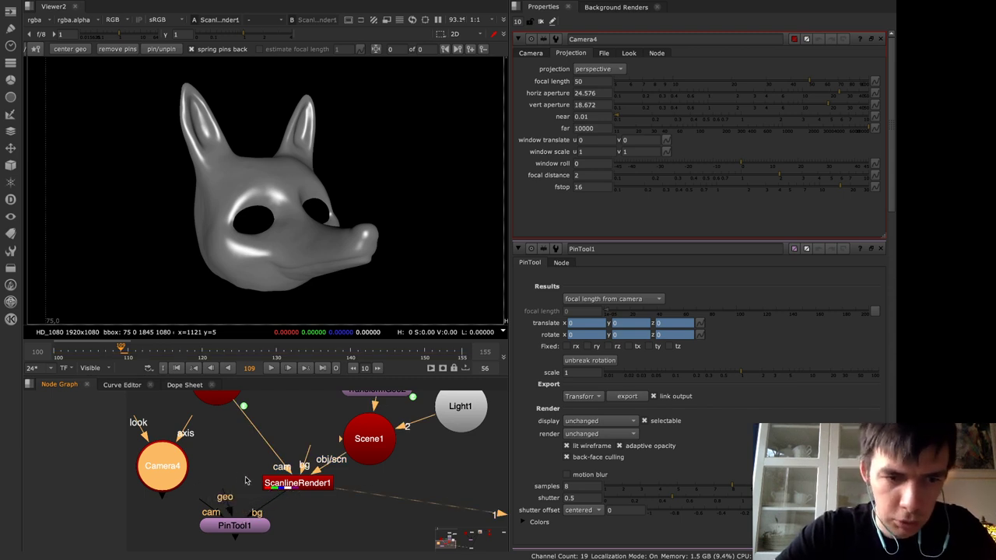
left_click(91, 351)
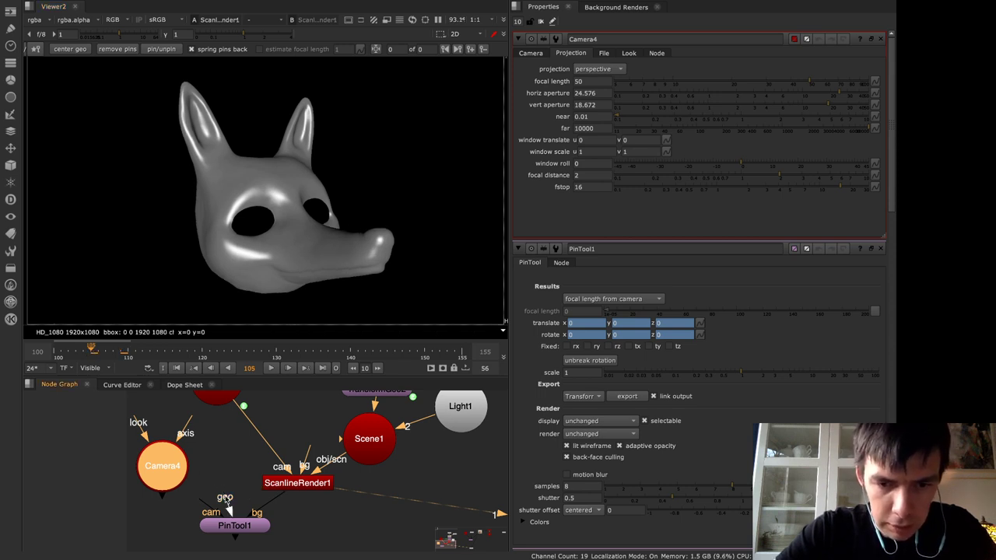
left_click_drag(226, 500, 371, 396)
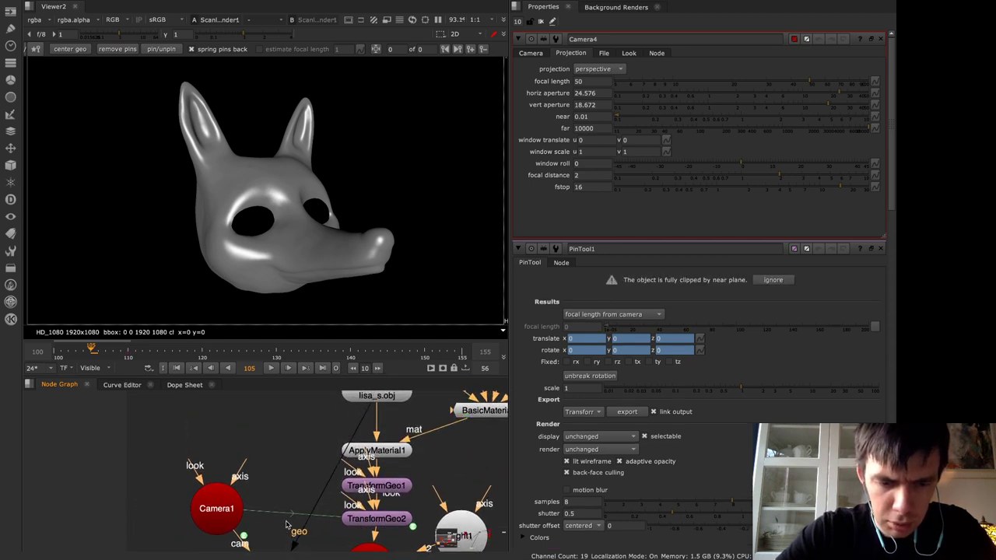
middle_click_drag(287, 522, 329, 355)
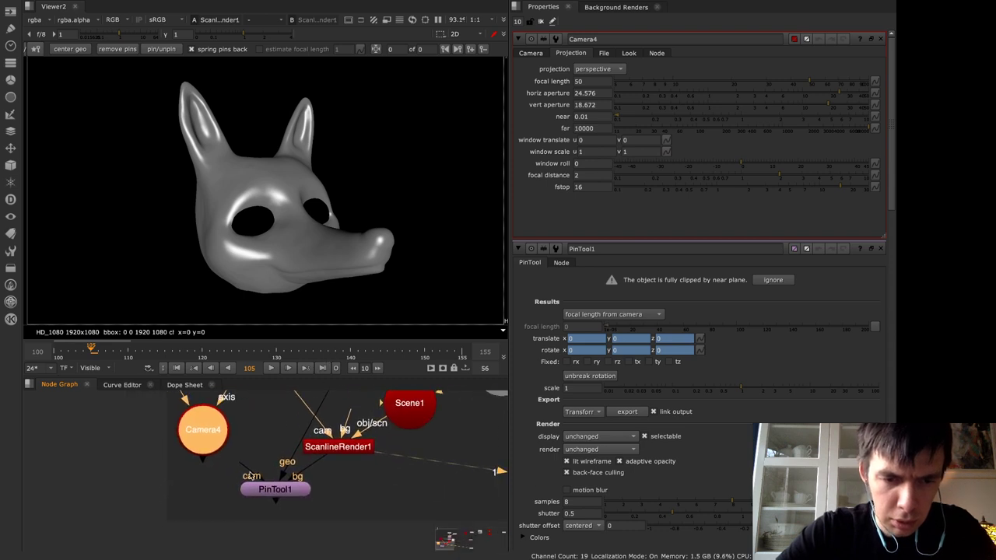
left_click_drag(249, 476, 200, 438)
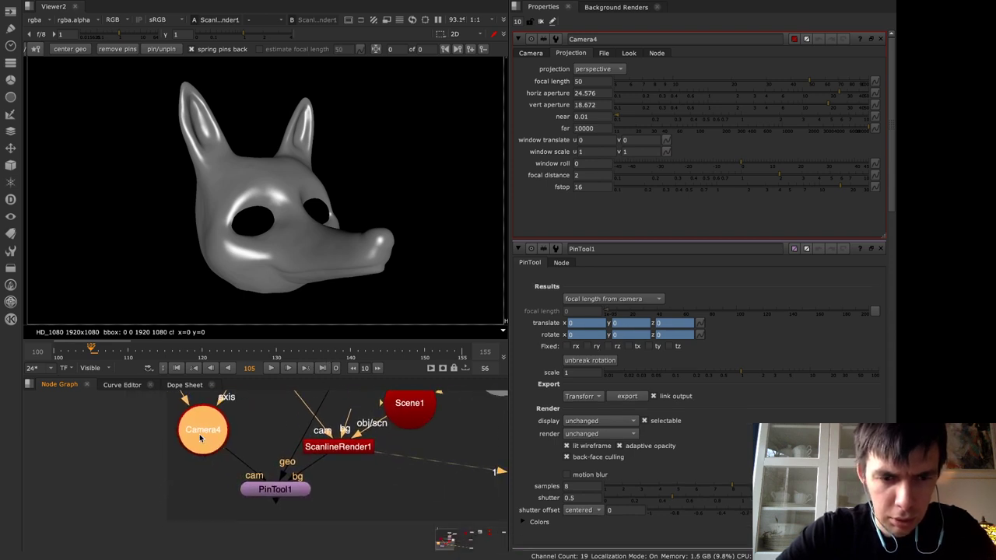
Display PinTool1 in the viewer and open its properties
left_click(279, 495)
key("1")
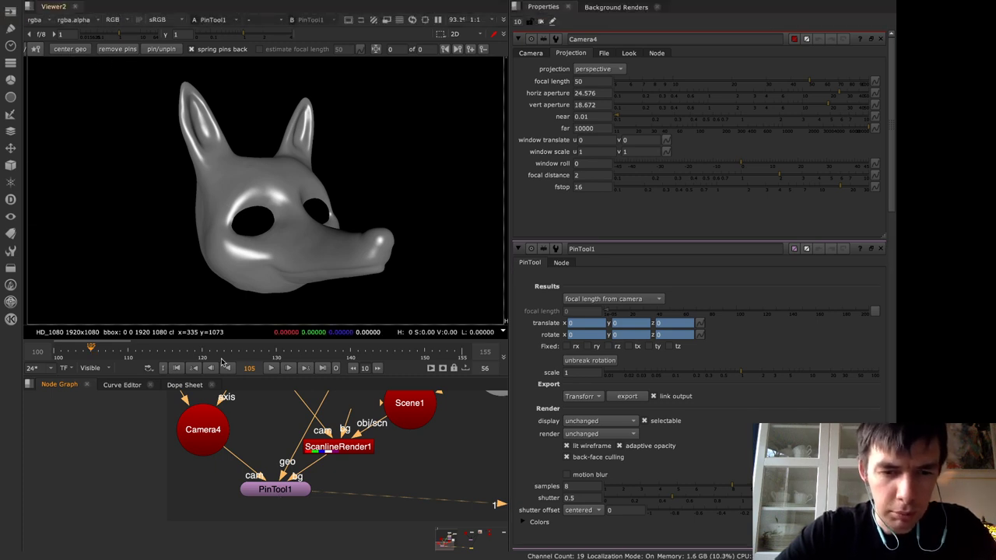
double_click(279, 491)
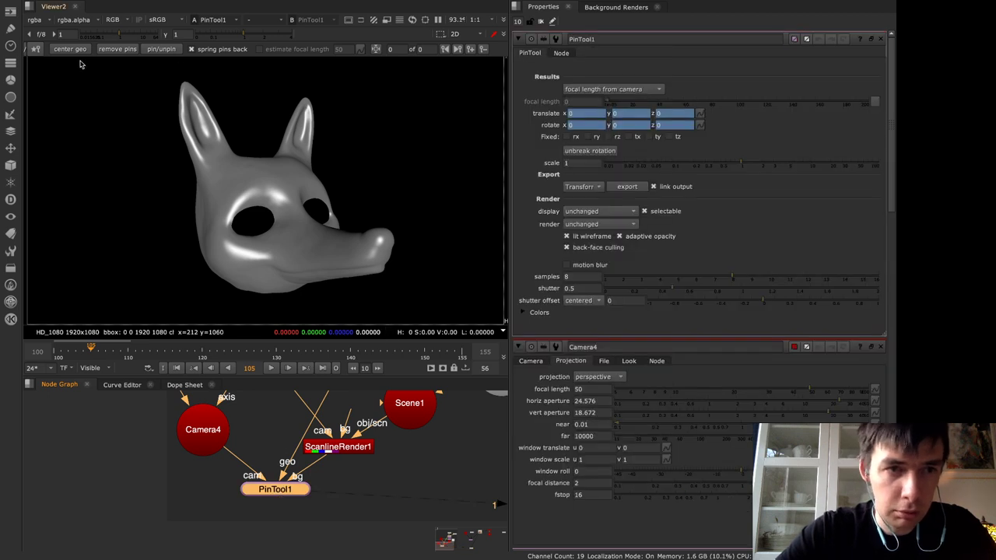
Center the geometry and try to pin its ears, lower cheek and muzzle onto the rendered fox head
left_click(82, 52)
left_click_drag(189, 89, 181, 85)
left_click_drag(341, 93, 310, 106)
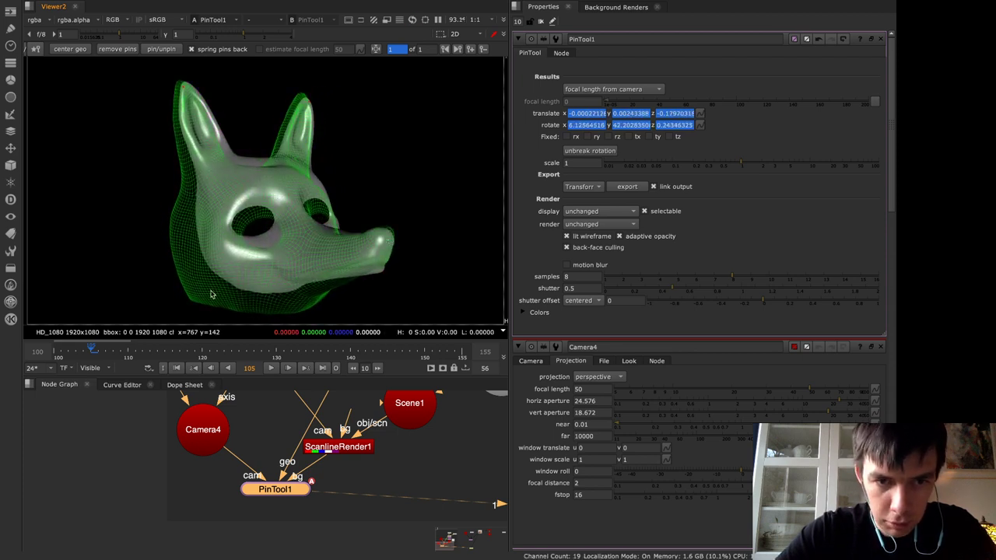
left_click_drag(204, 287, 232, 266)
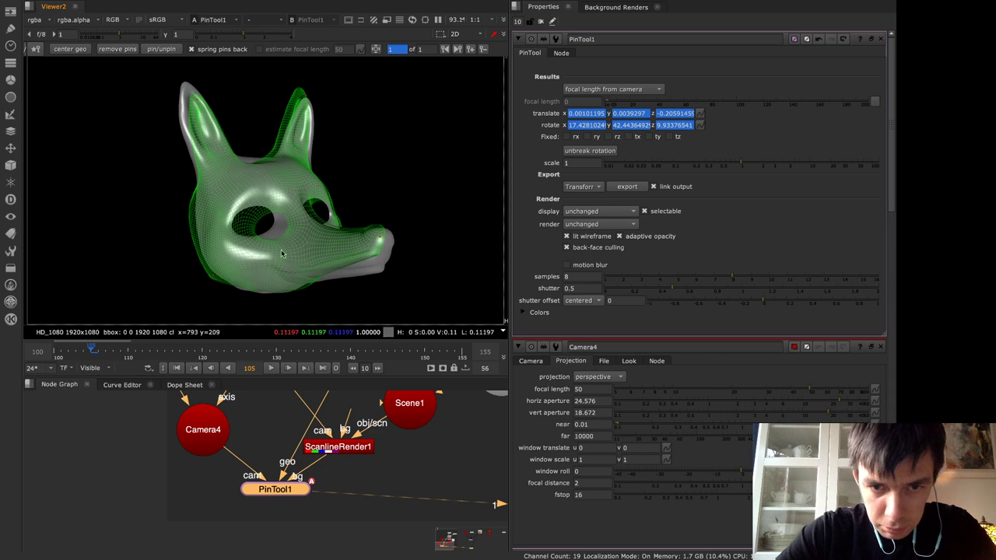
left_click_drag(381, 237, 393, 246)
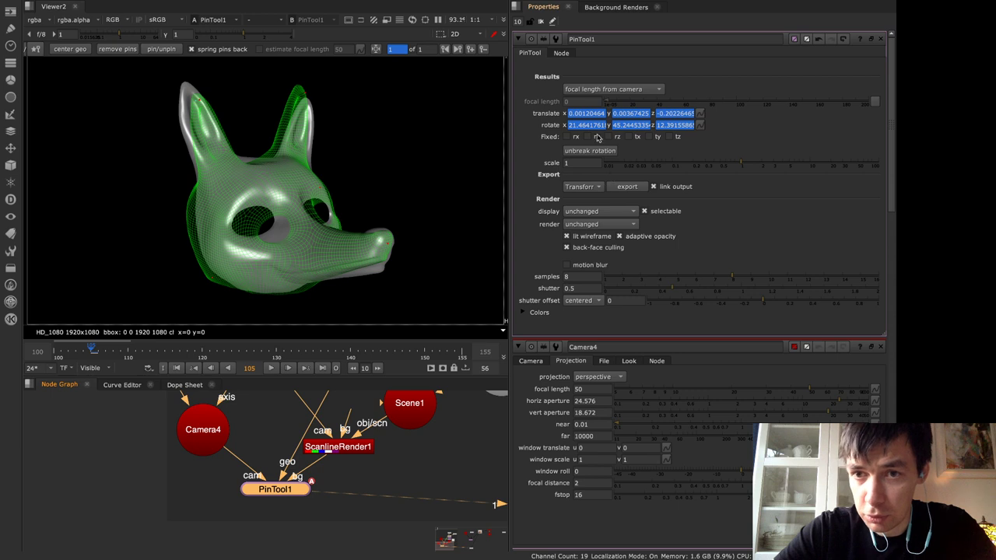
Try varying PinTool1's custom constant focal length, then revert the node to its initial settings
left_click(612, 90)
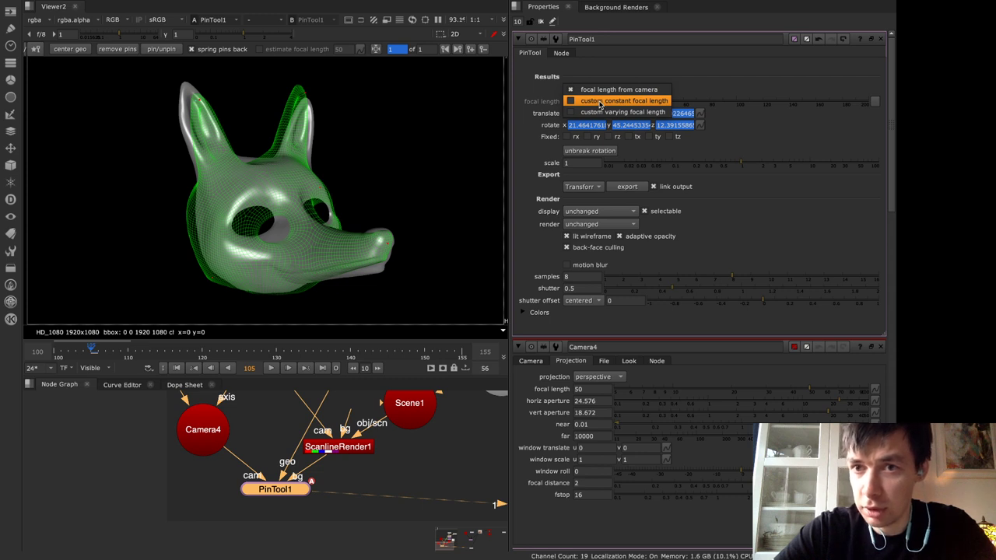
left_click(599, 102)
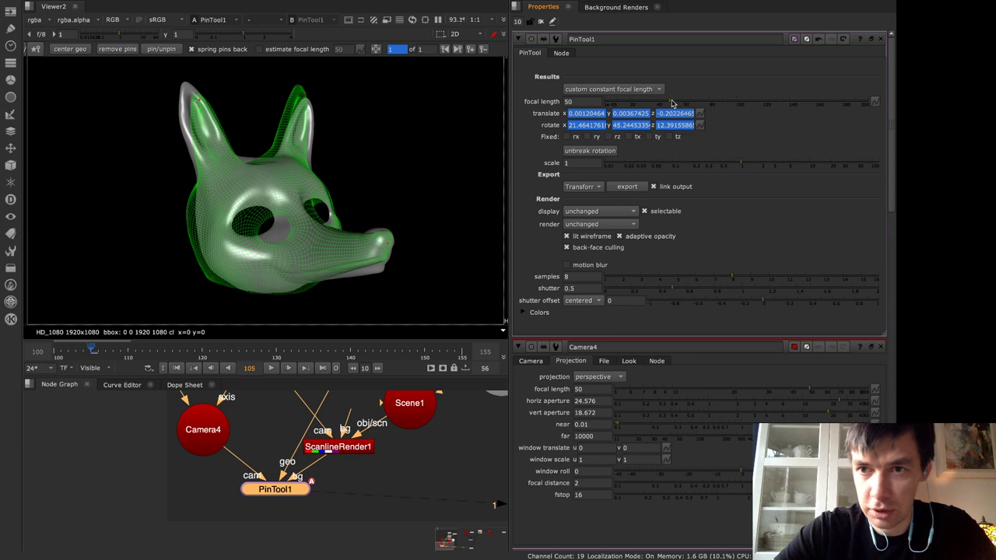
left_click_drag(672, 104, 629, 125)
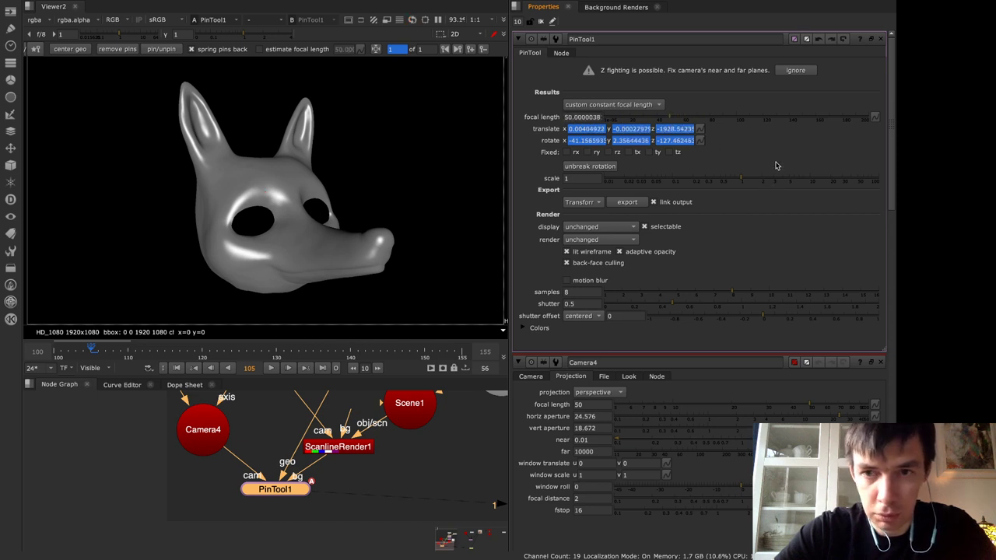
key("ctrl+z")
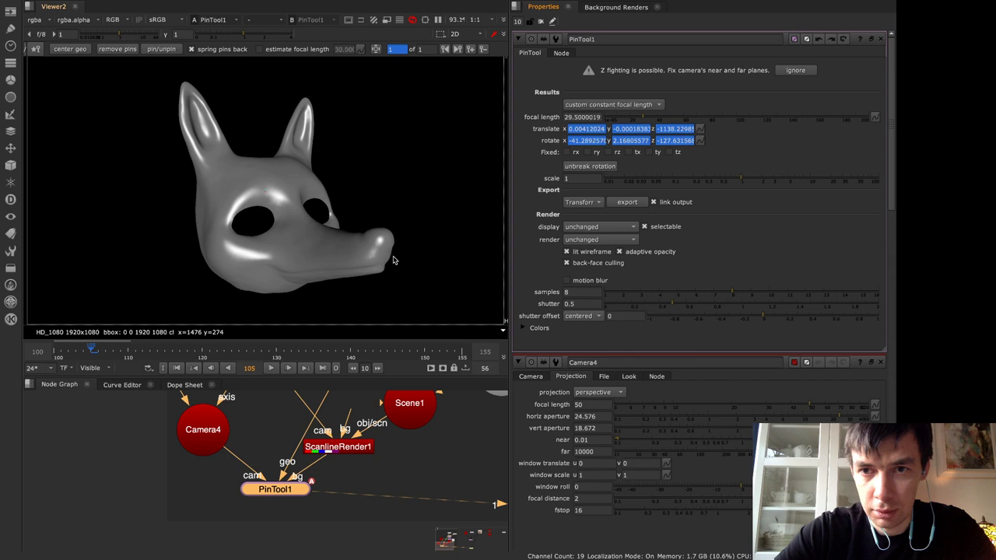
left_click(845, 38)
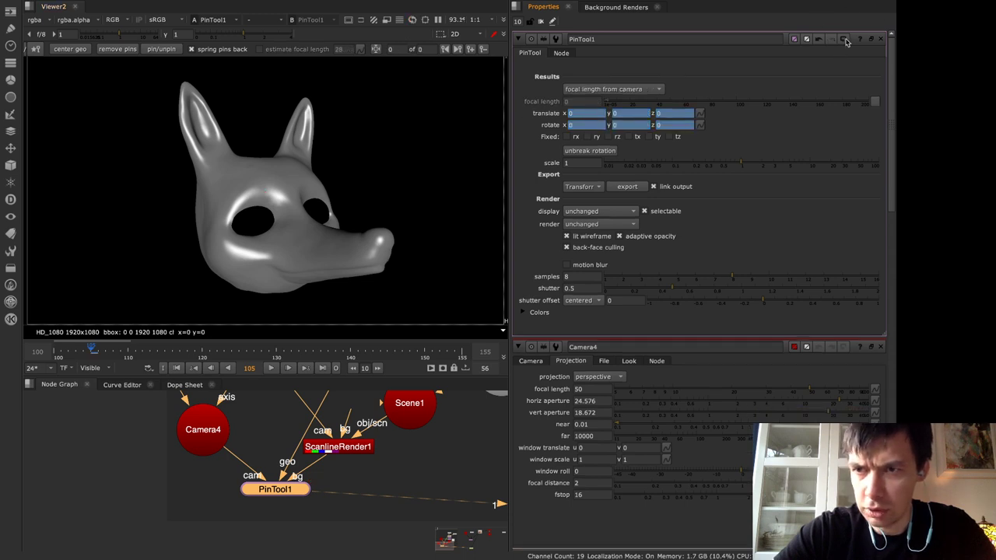
left_click(284, 488, "shift")
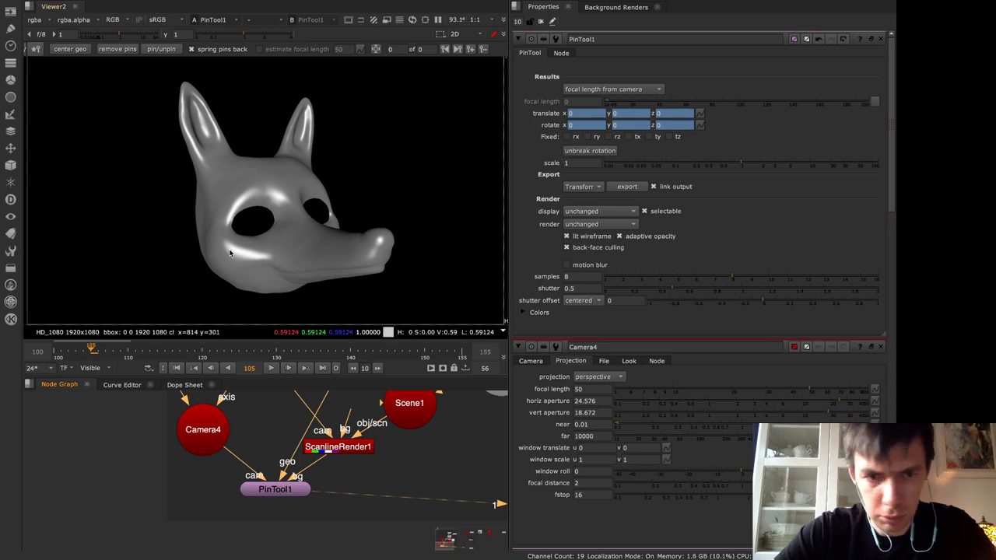
Center the geometry again and pin both ear tips, the muzzle and the lower cheek to the rendered fox head
left_click(69, 49)
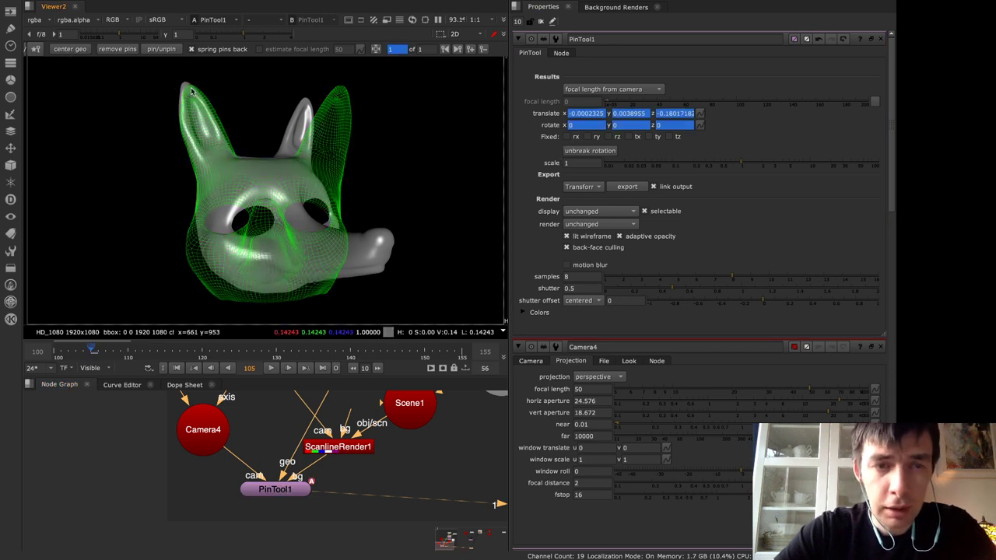
left_click_drag(189, 85, 185, 83)
left_click_drag(335, 93, 309, 98)
left_click_drag(236, 190, 384, 236)
left_click_drag(219, 289, 234, 265)
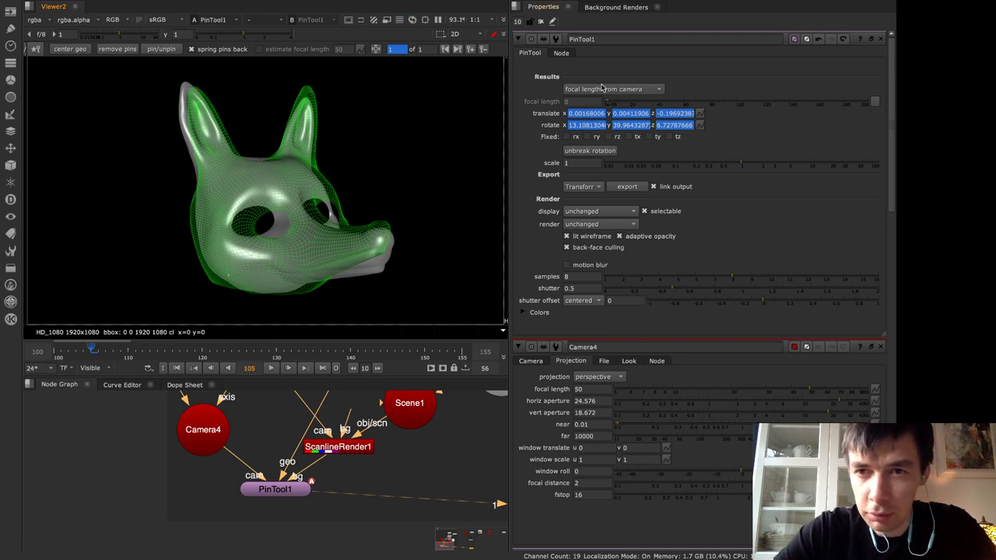
Switch PinTool1 to custom constant focal length and set the focal length to 19
left_click(603, 88)
left_click(609, 102)
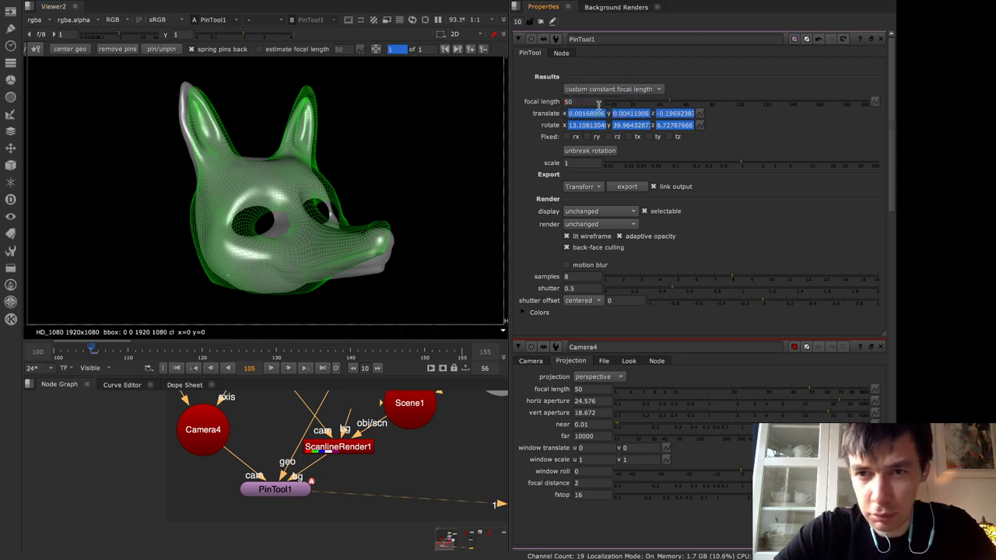
left_click(580, 102)
type("19")
key("Return")
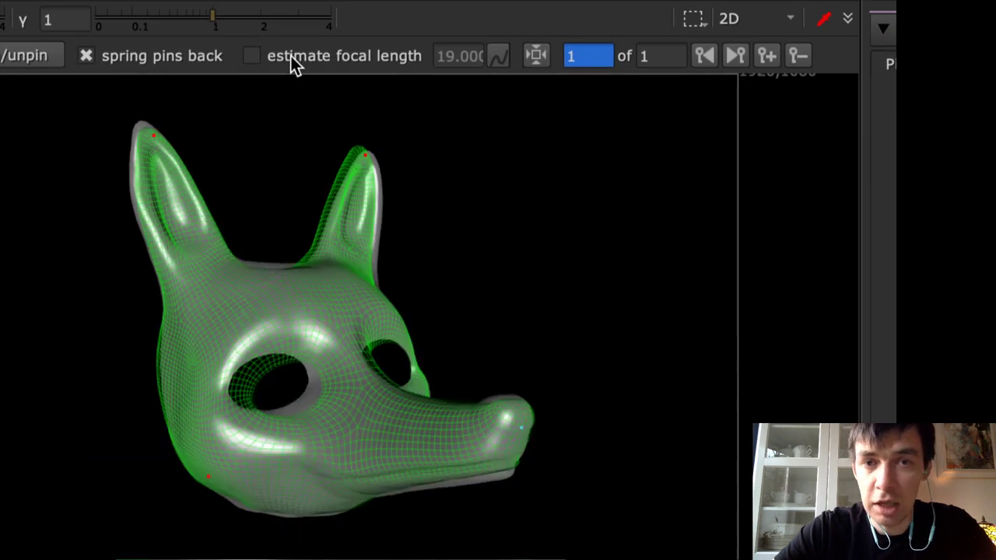
Enable focal length estimation and nudge the far ear's pin onto the rendered ear tip
left_click(289, 59)
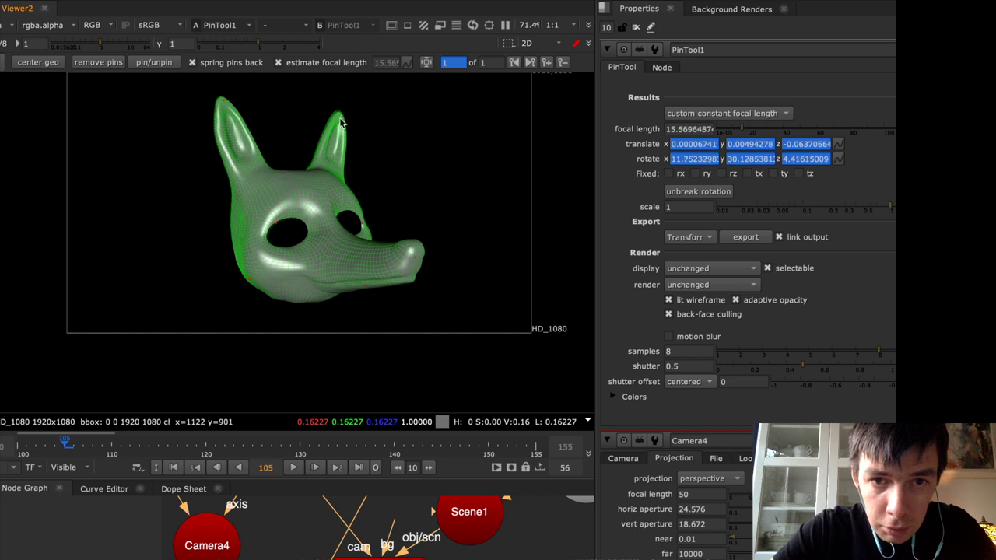
left_click_drag(341, 120, 340, 117)
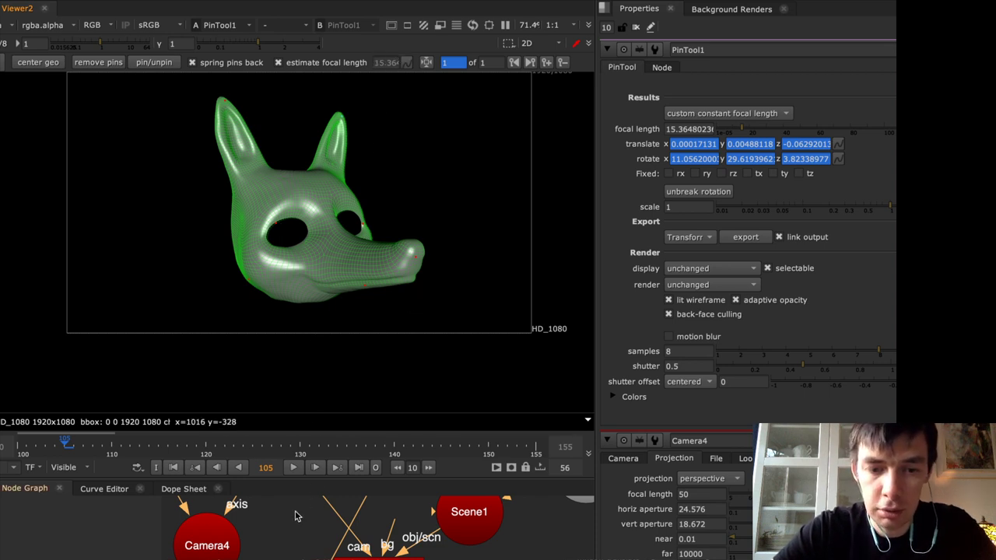
Open Camera1's properties from the Focal Length node group and check the focal length in its projection settings
key("space")
middle_click_drag(286, 237, 288, 521)
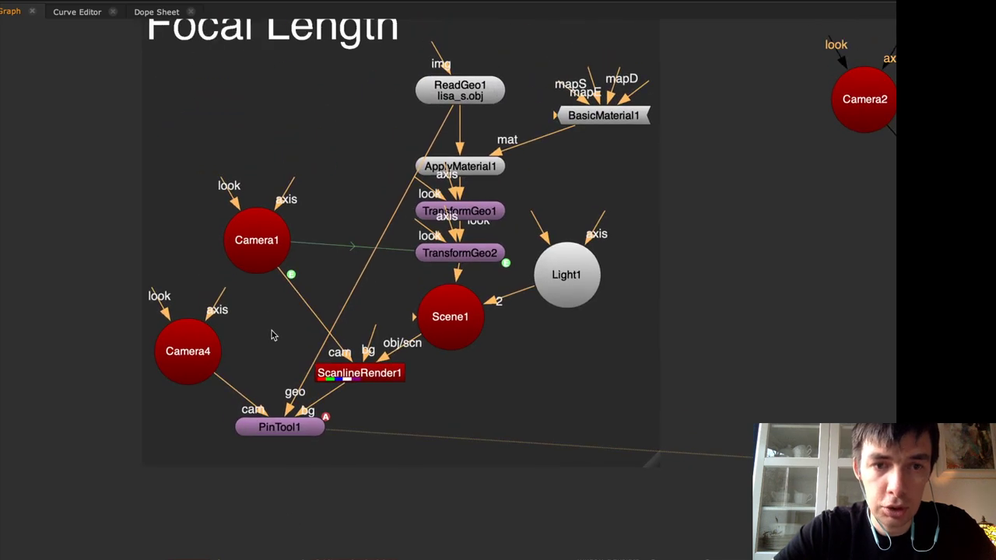
left_click(263, 268)
key("space")
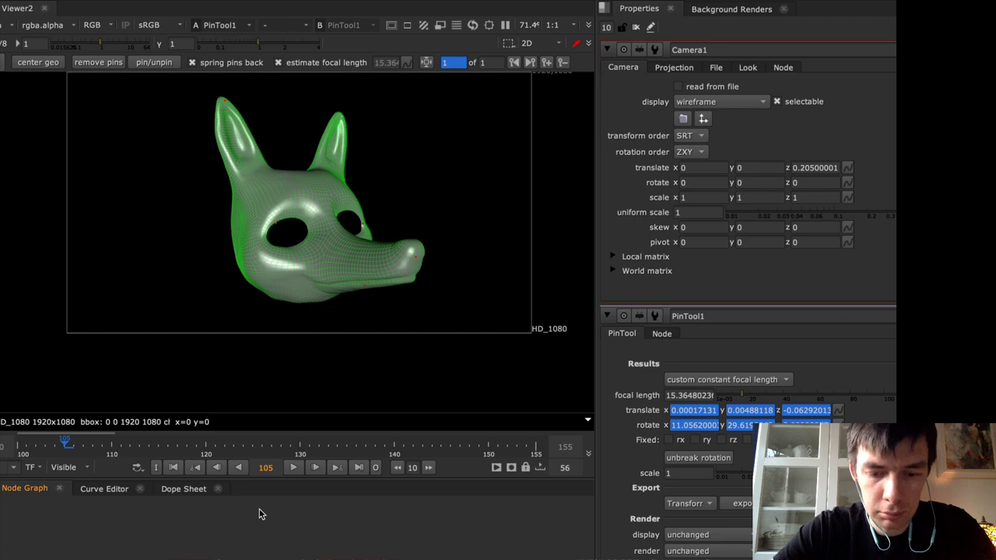
key("space")
double_click(256, 260)
key("space")
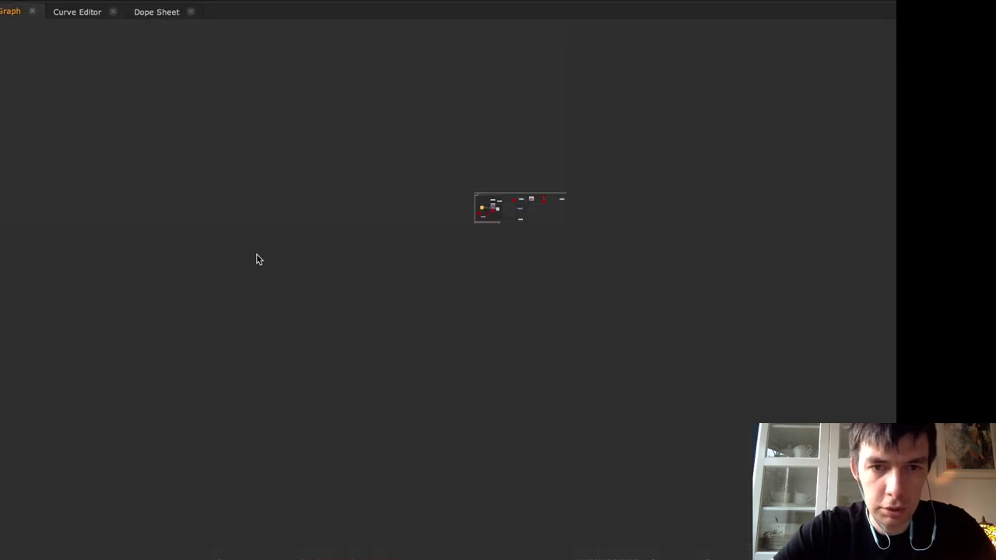
left_click(674, 70)
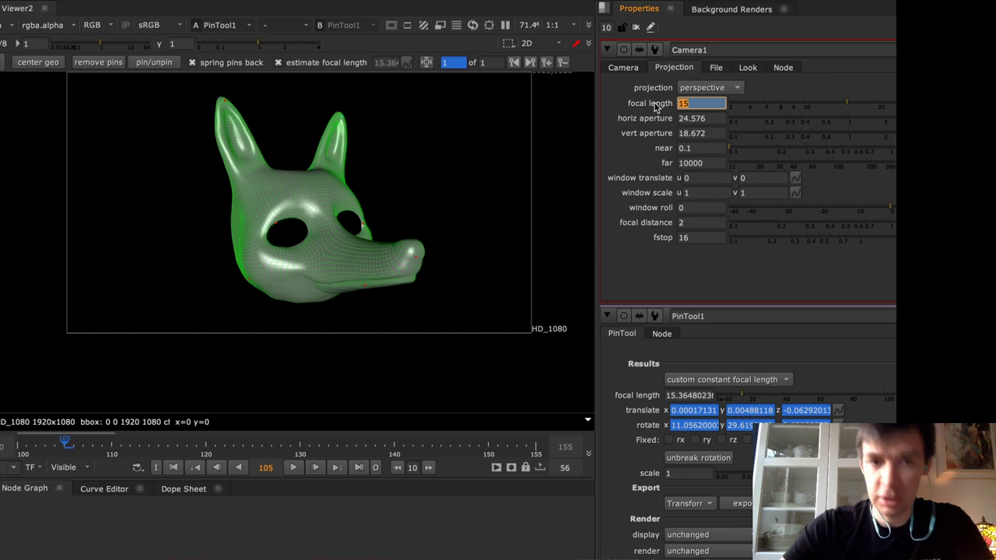
key("super+Tab")
key("super+Tab")
key("super+Tab")
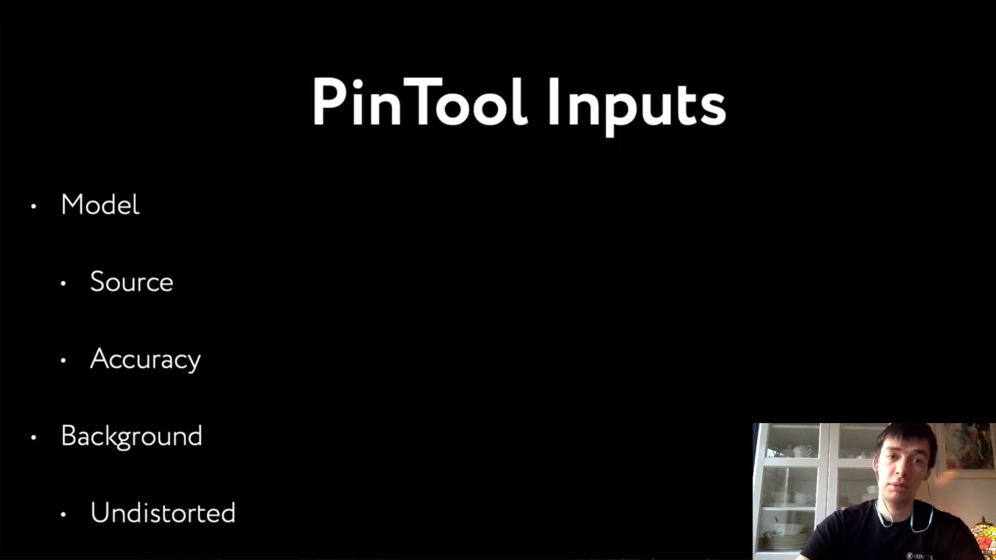
key("Right")
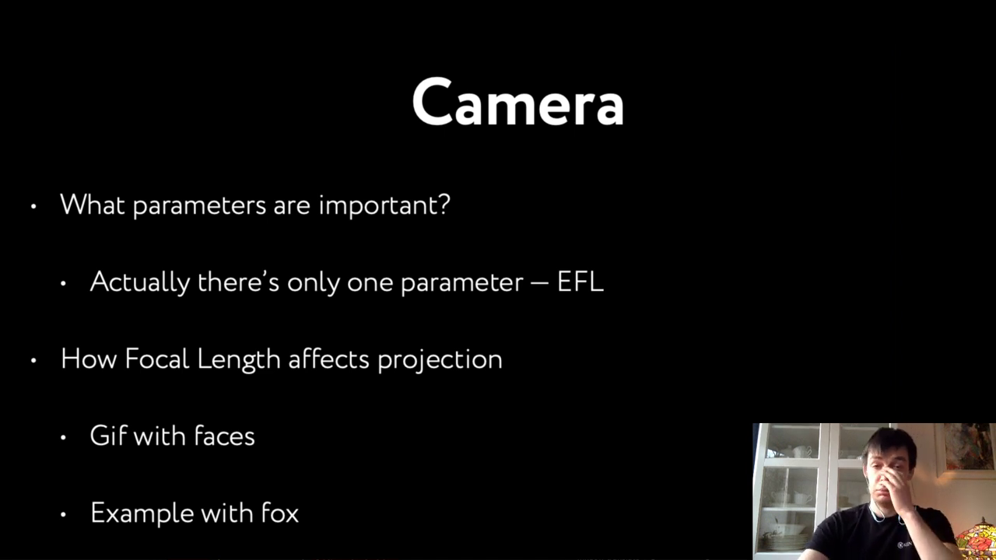
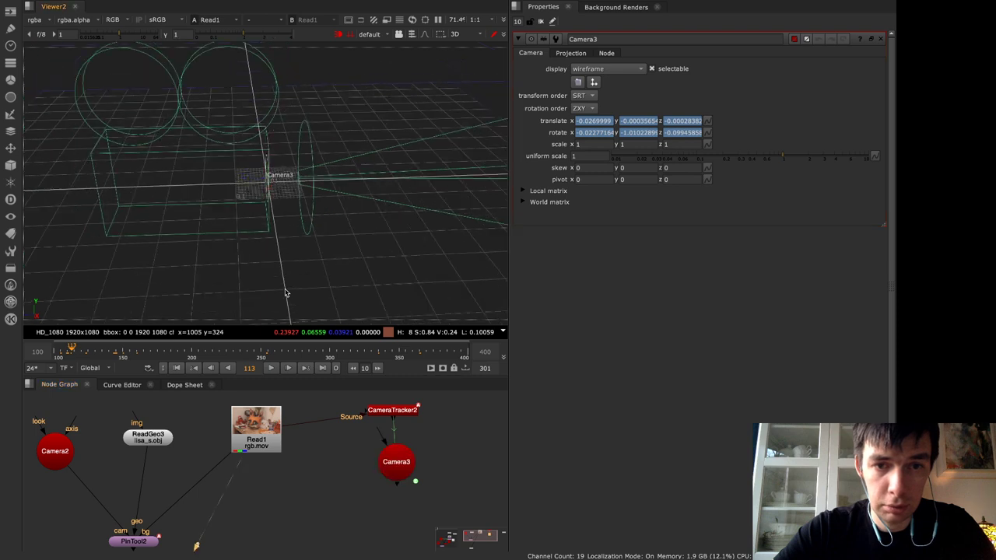
Open CameraTracker2, scrub to frame 312 and examine its point cloud and Camera3 from several angles in the 3D view
left_click(391, 411)
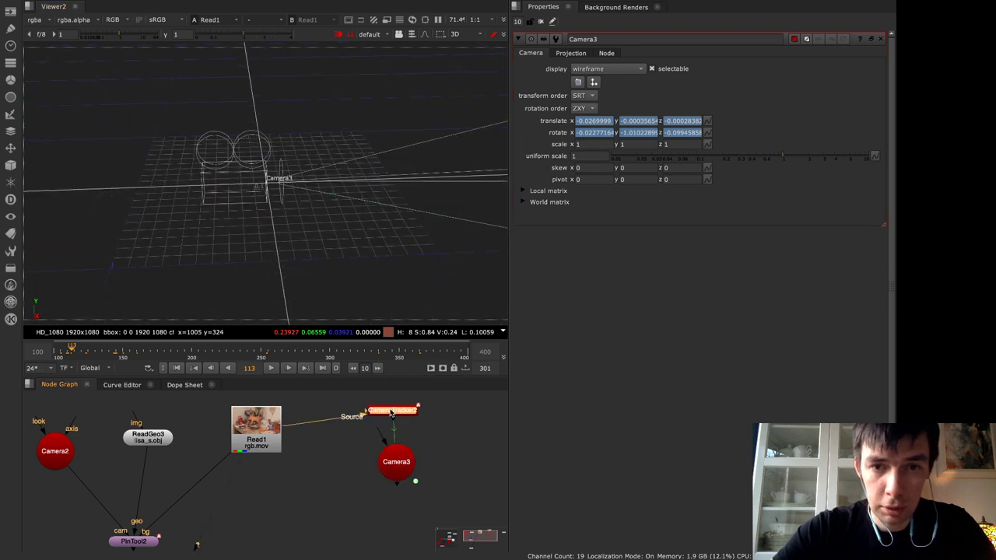
left_click_drag(314, 355, 348, 345)
left_click(389, 197)
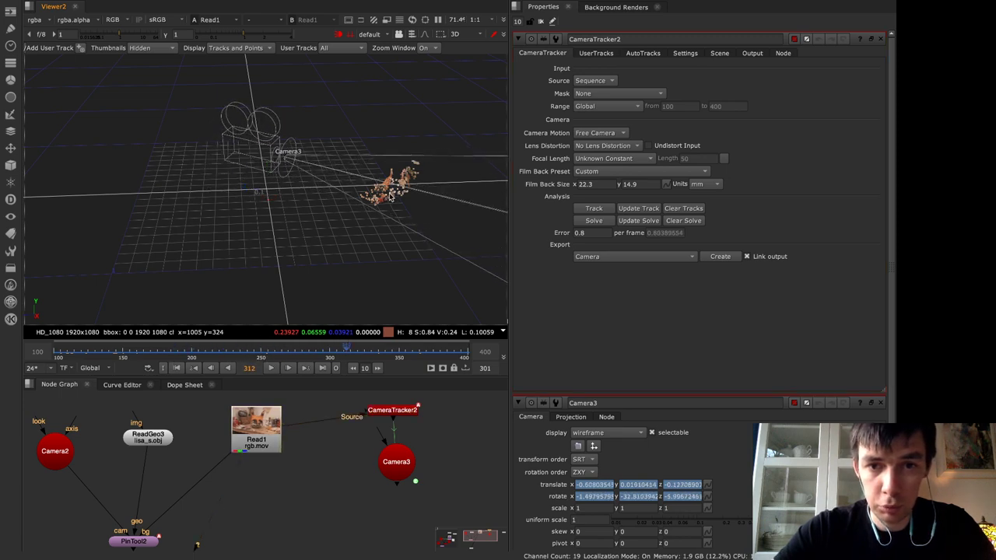
scroll(389, 197, "up", 3)
left_click_drag(433, 196, 67, 276, "alt")
left_click_drag(218, 226, 417, 206, "ctrl")
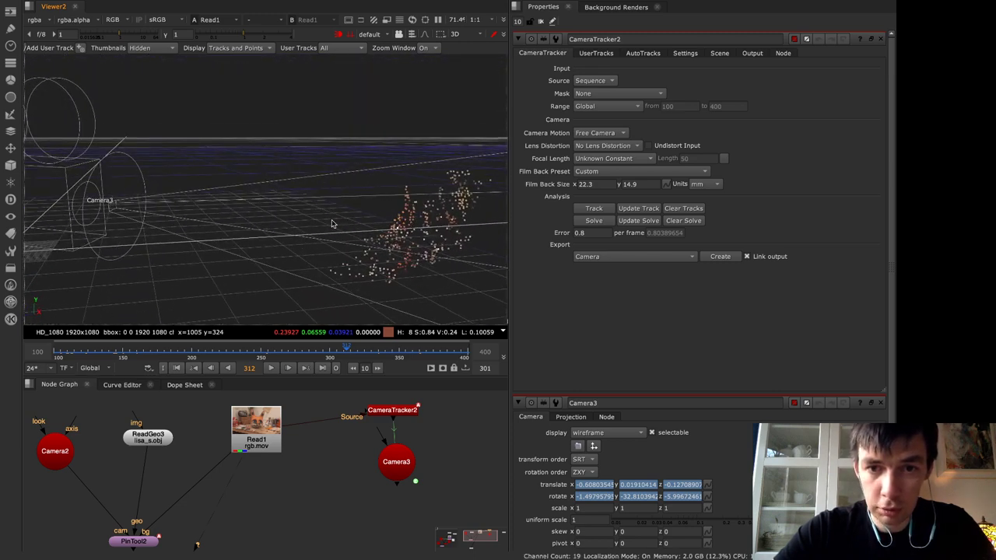
left_click_drag(332, 224, 516, 200, "ctrl")
left_click_drag(171, 208, 82, 256, "ctrl")
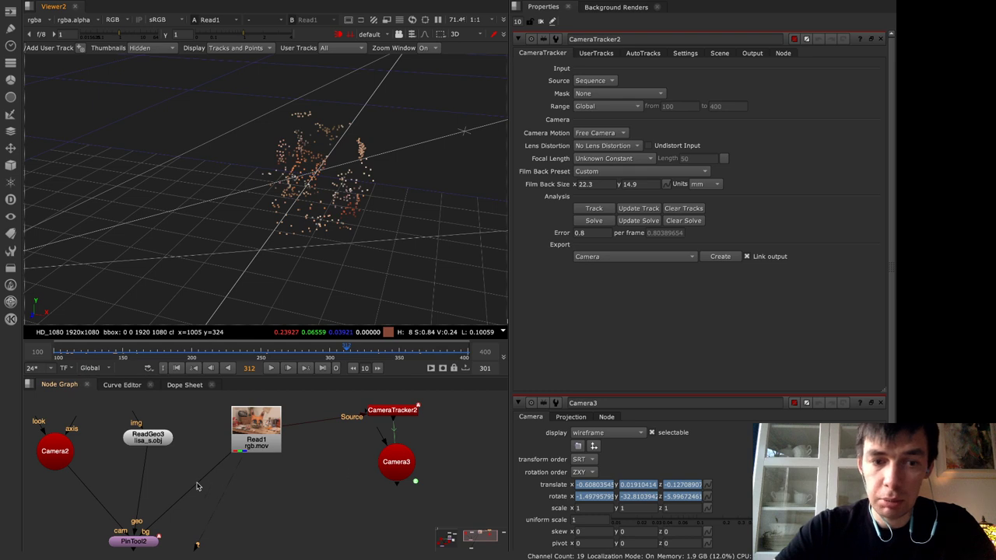
left_click_drag(158, 447, 154, 445)
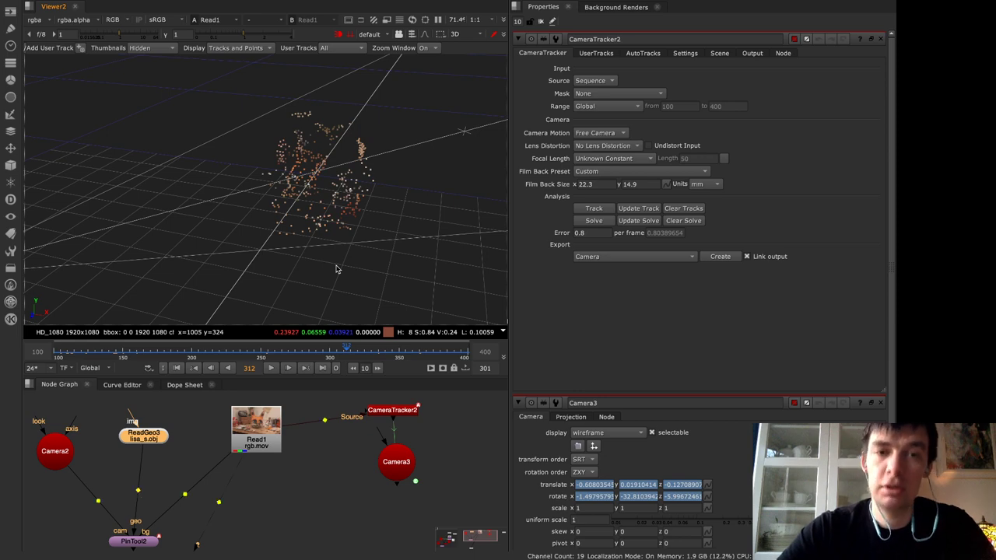
key("super+Tab")
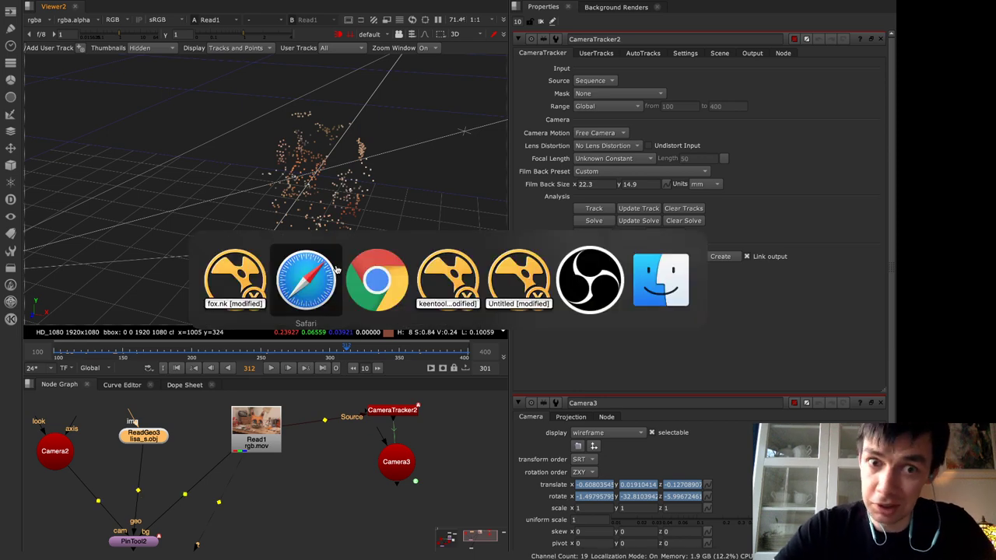
left_click(314, 288)
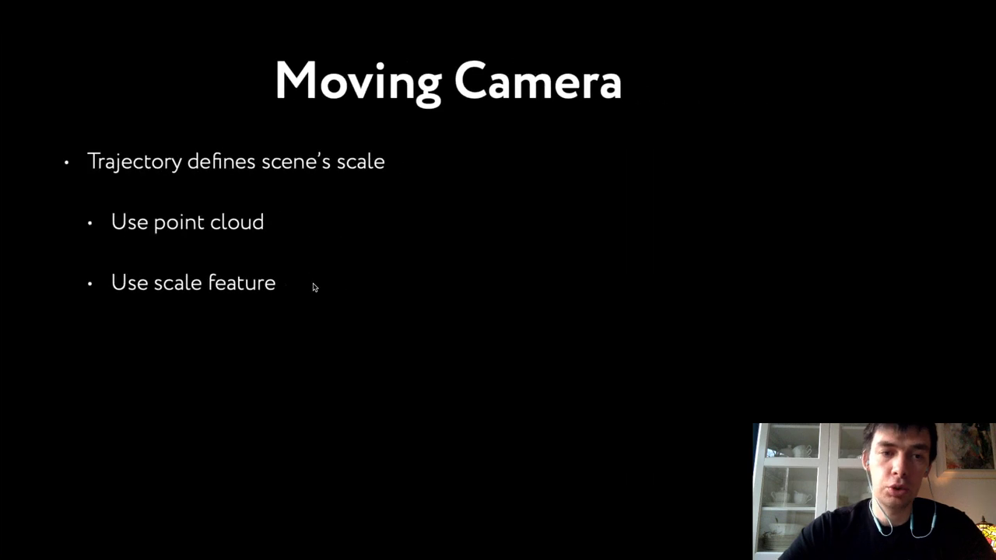
key("Right")
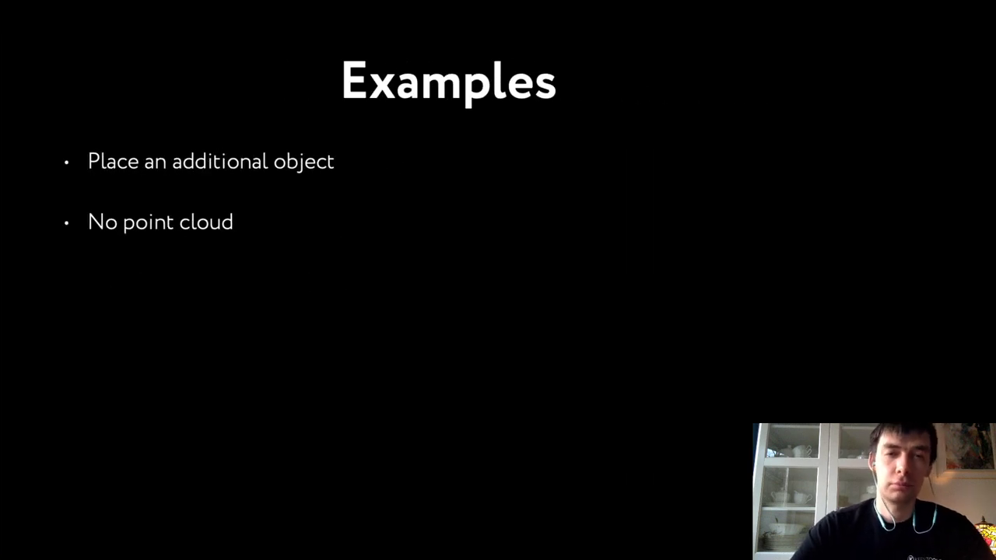
key("Left")
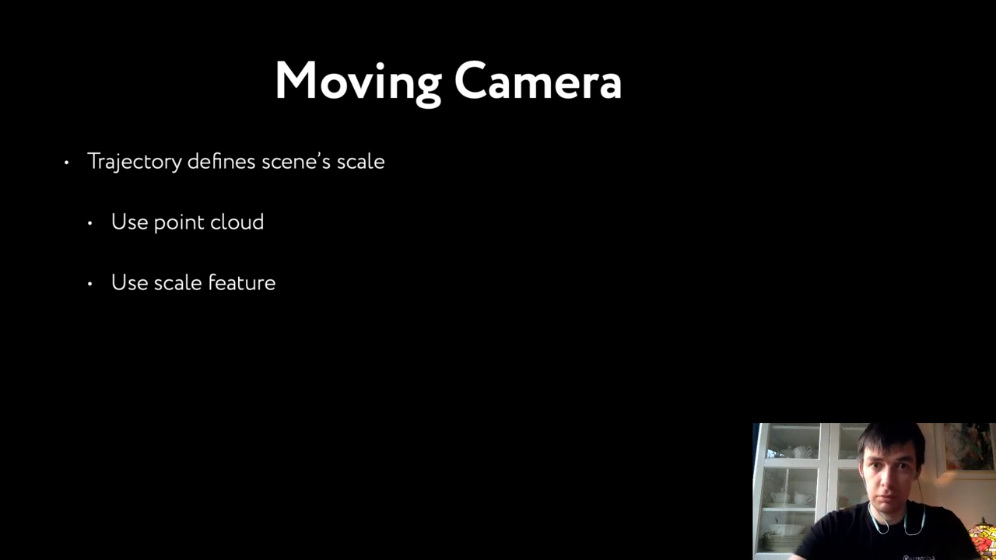
key("super+Tab")
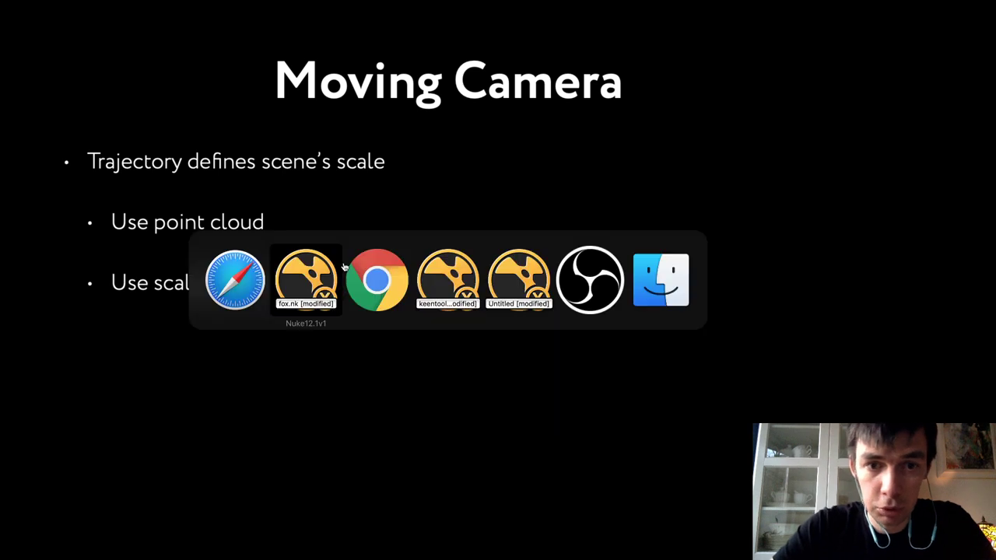
left_click(298, 288)
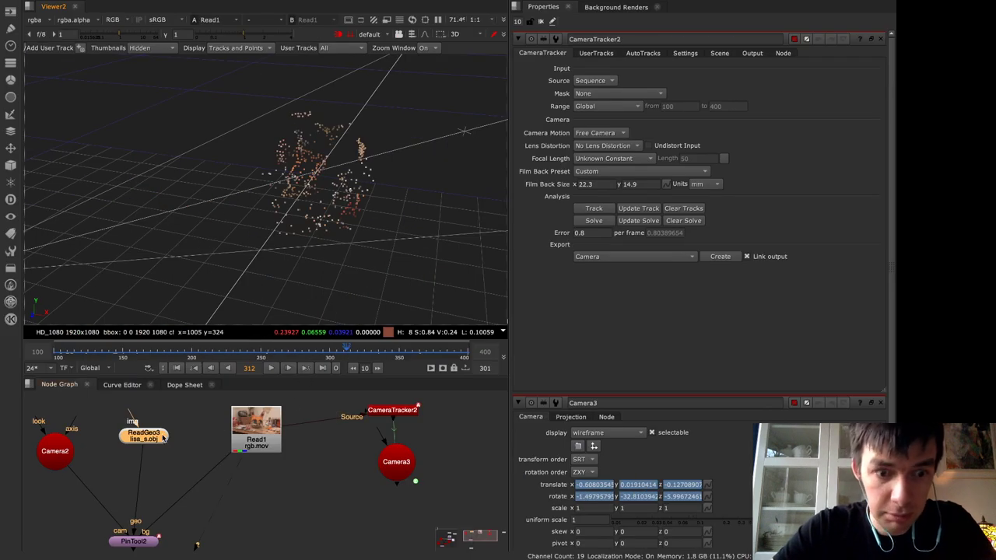
Open PinTool2's properties and compare its fox head's placement with the tracked point cloud in the 3D view
middle_click_drag(178, 468, 216, 429)
double_click(181, 506)
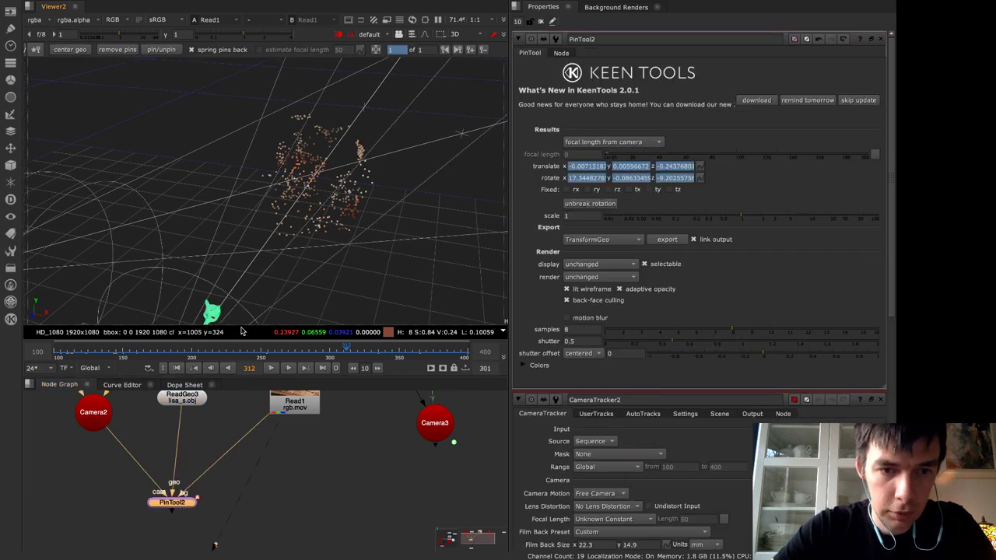
left_click_drag(258, 299, 306, 227, "ctrl")
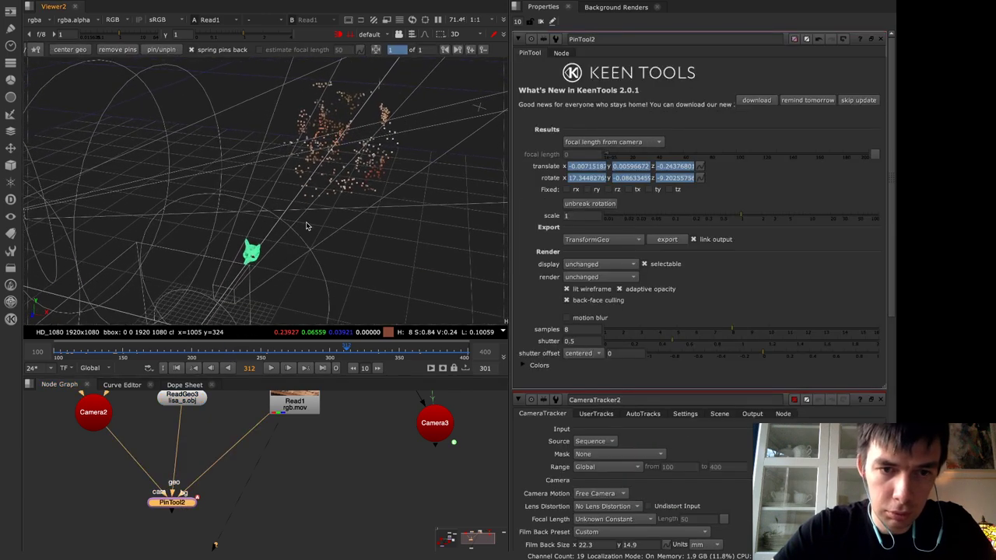
Close all node properties, reopen only PinTool2, and go to its keyframe at frame 227 in the 2D view
left_click(553, 21)
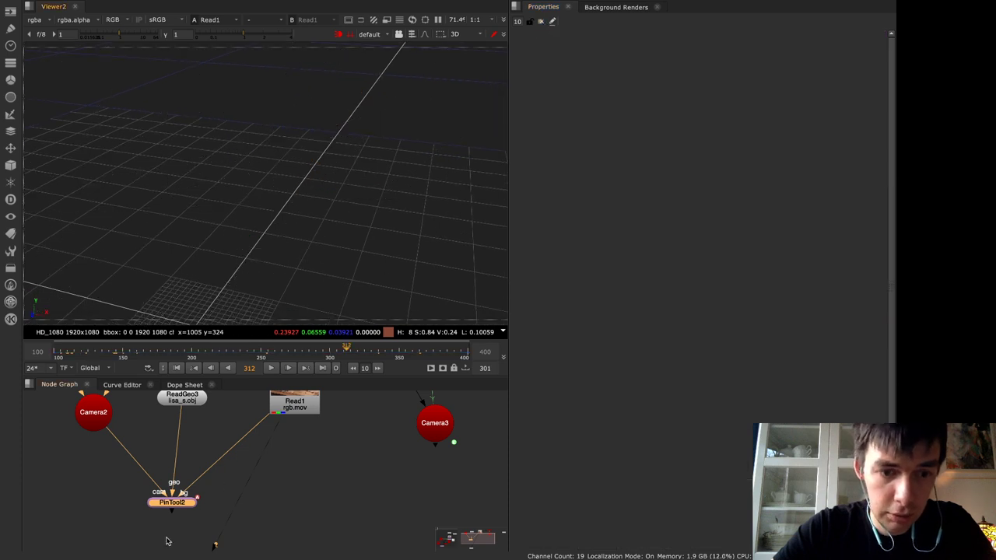
double_click(173, 502)
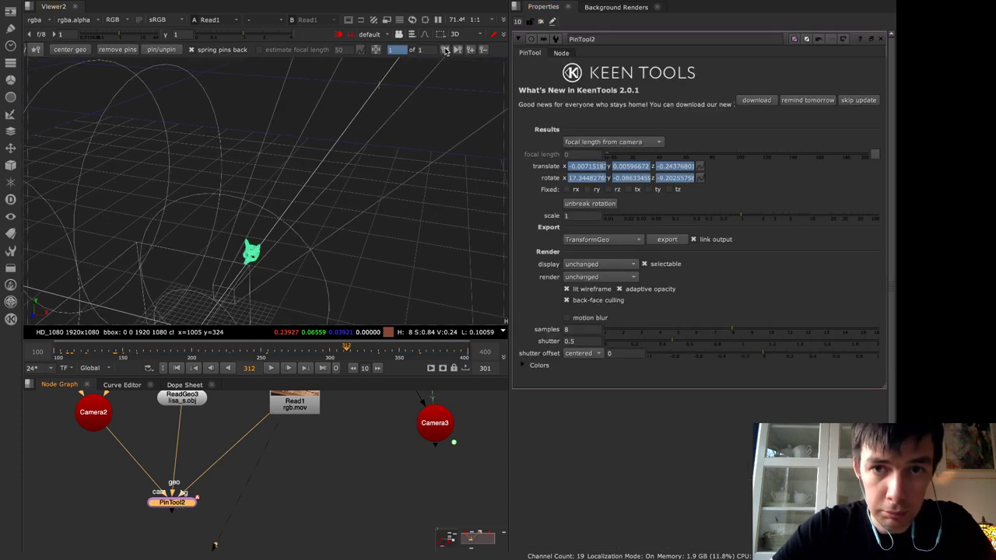
left_click(445, 50)
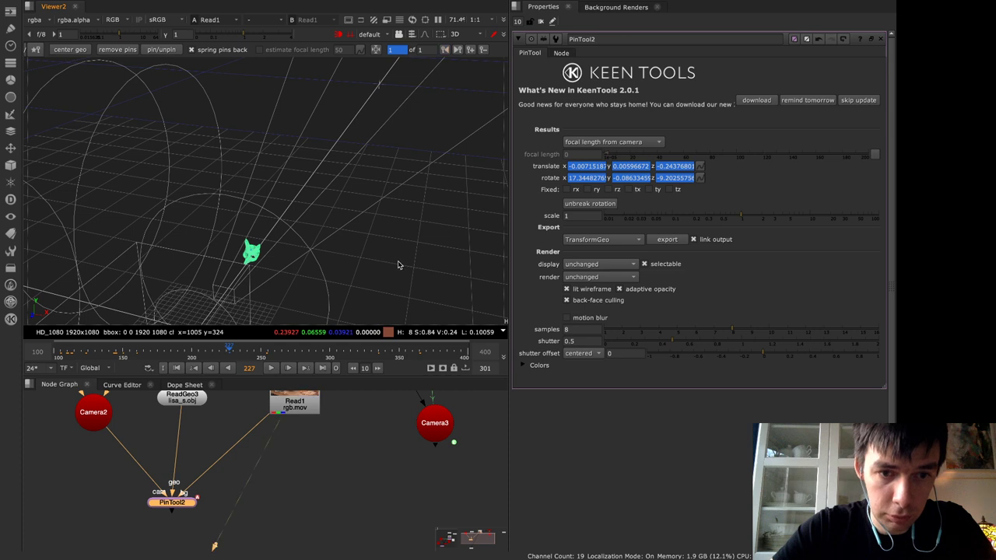
key("Tab")
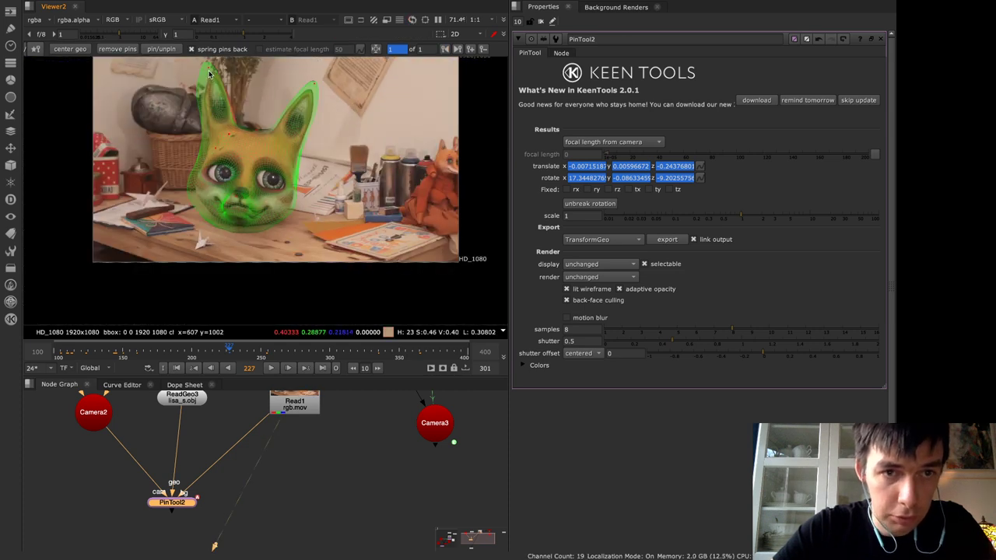
Remove PinTool2's existing pins and re-pin the model's ear tips, nose, cheek and forehead to the fox head in the footage
left_click(120, 50)
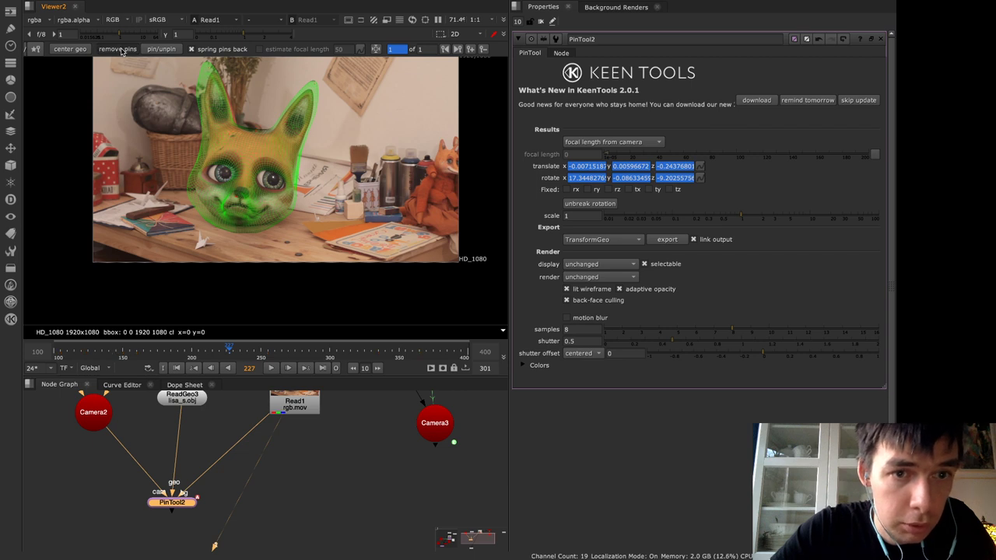
left_click_drag(204, 64, 213, 75)
left_click_drag(322, 92, 309, 93)
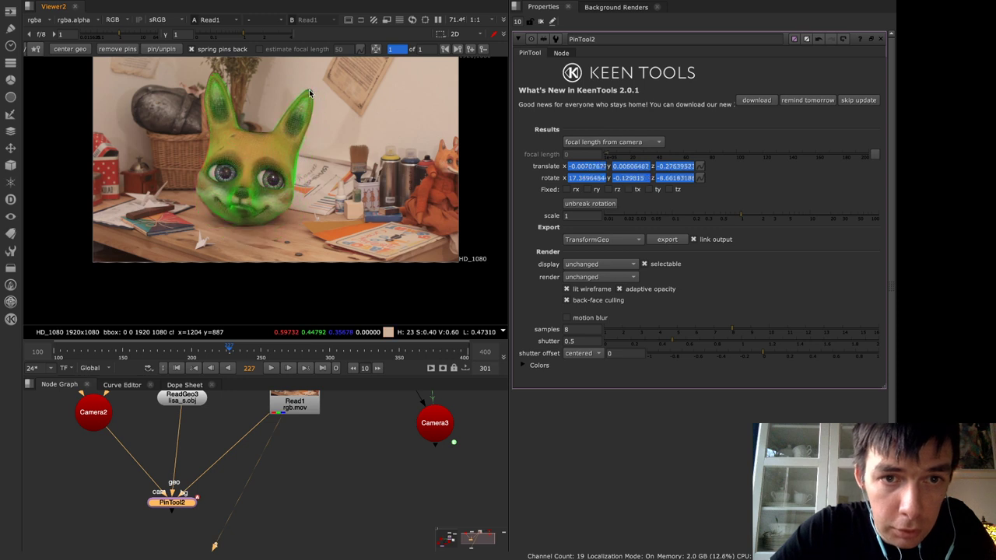
left_click(239, 200)
left_click_drag(202, 184, 198, 184)
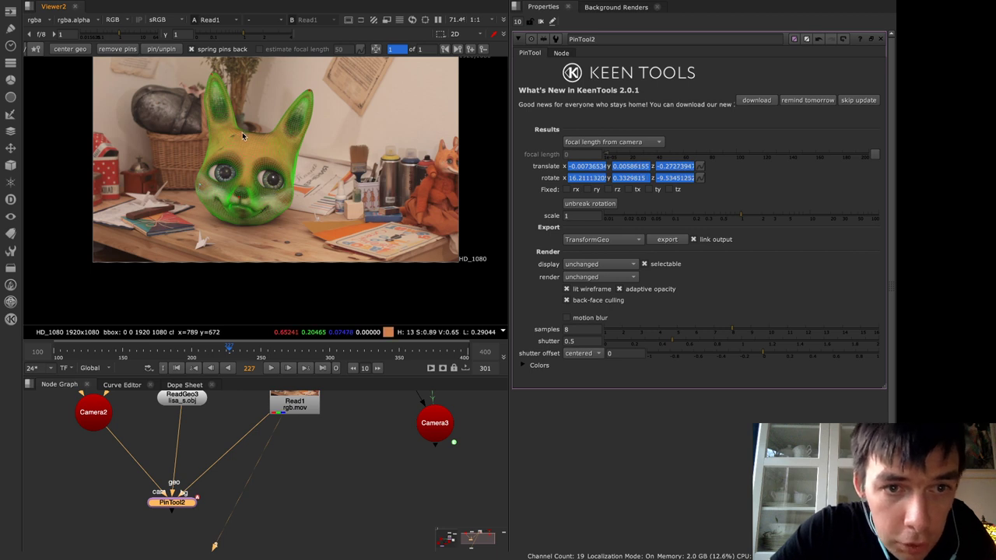
scroll(240, 202, "up", 3)
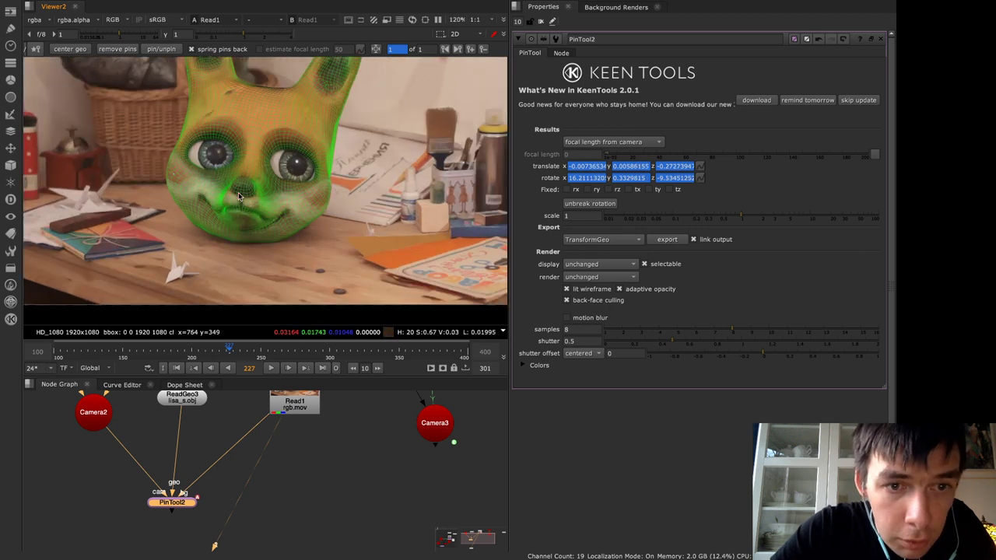
left_click_drag(238, 192, 242, 196)
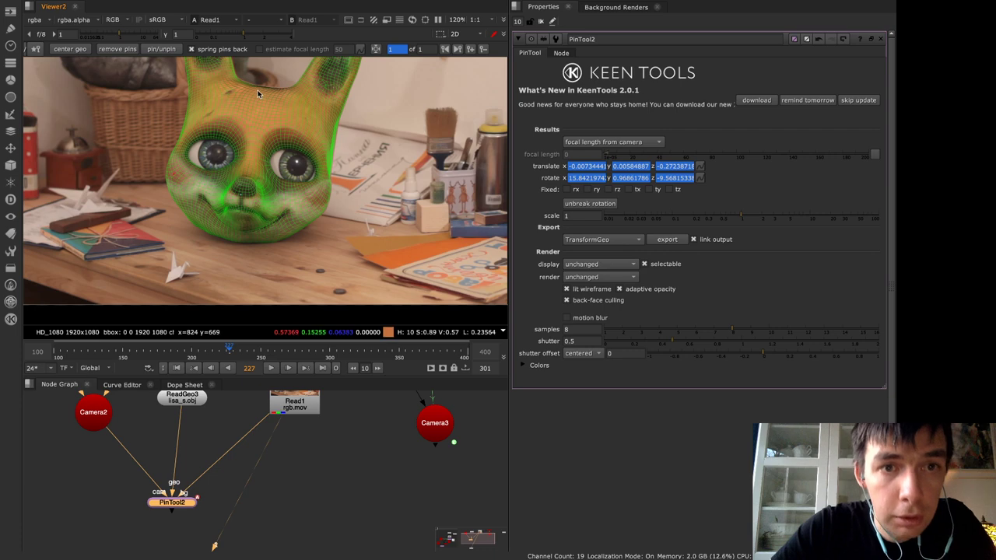
left_click_drag(258, 92, 258, 88)
right_click(367, 59)
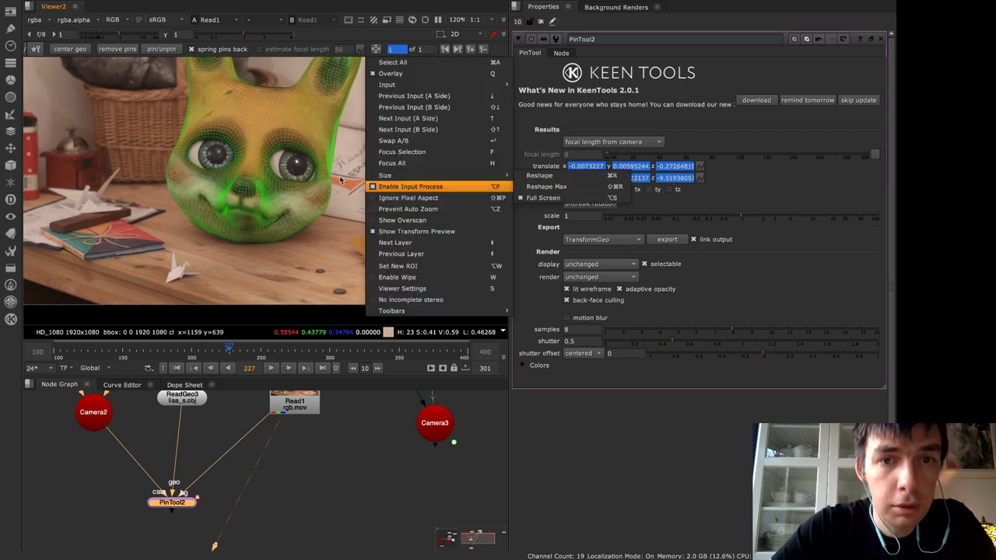
left_click(302, 255)
right_click(386, 82)
left_click(356, 239)
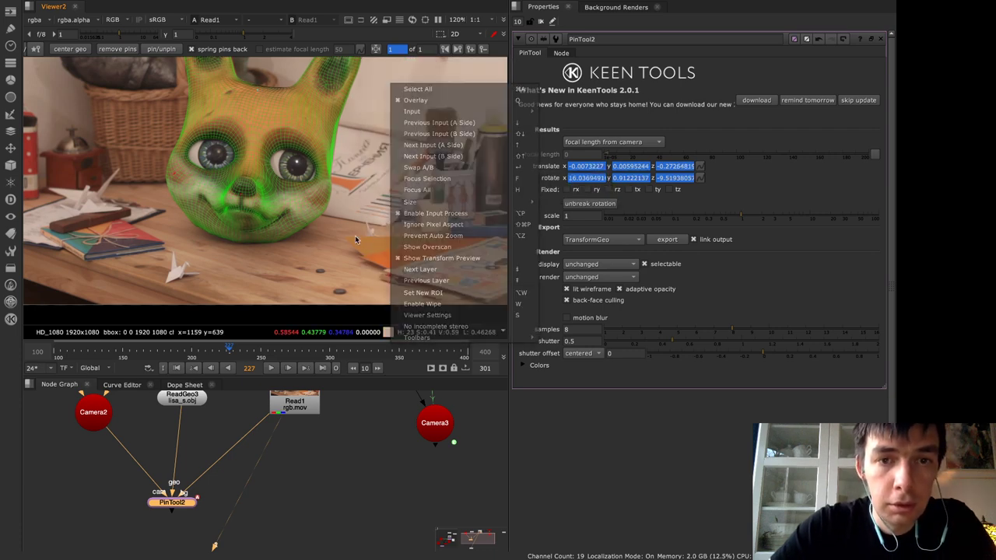
Reconnect PinTool2's cam input from Camera2 to Camera3 and move PinTool2 directly below Read1 in the node graph
key("Tab")
scroll(426, 258, "down", 5)
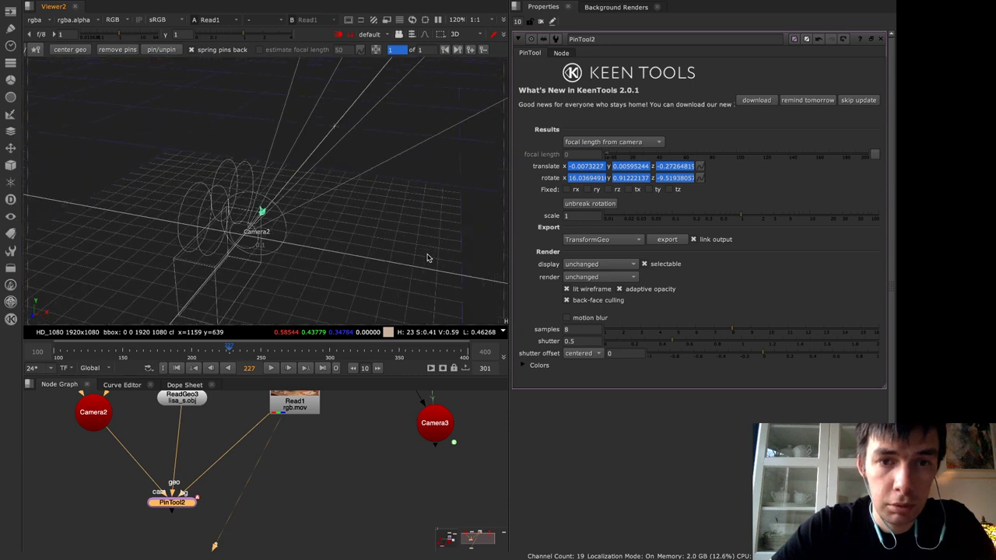
mouse_move(388, 449)
middle_mouse_down()
mouse_move(363, 513)
mouse_move(391, 438)
middle_mouse_up()
left_click_drag(109, 415, 435, 425)
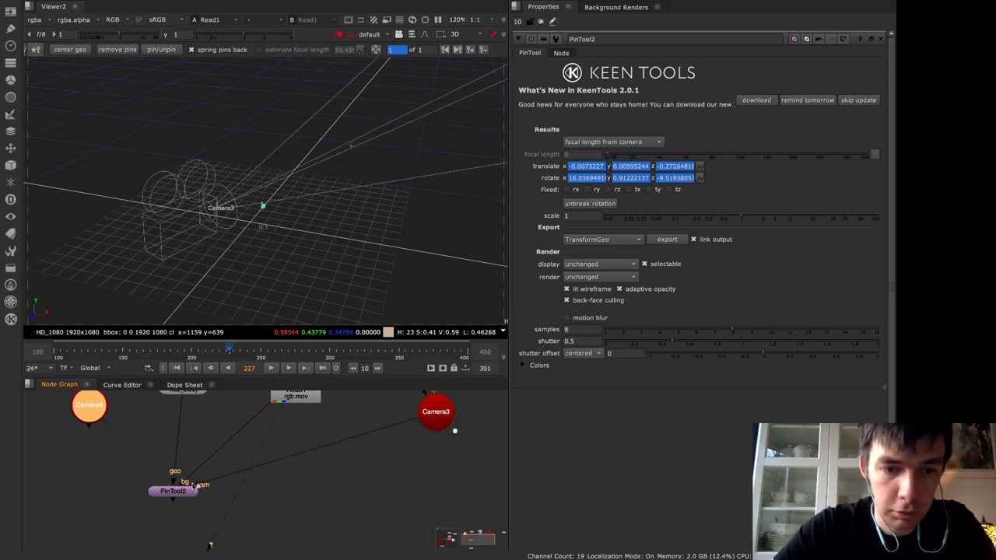
left_click_drag(195, 487, 316, 491)
Center PinTool2's fox model in the 2D view, roughly align its nose and ear with temporary pins, and remove those pins
key("Tab")
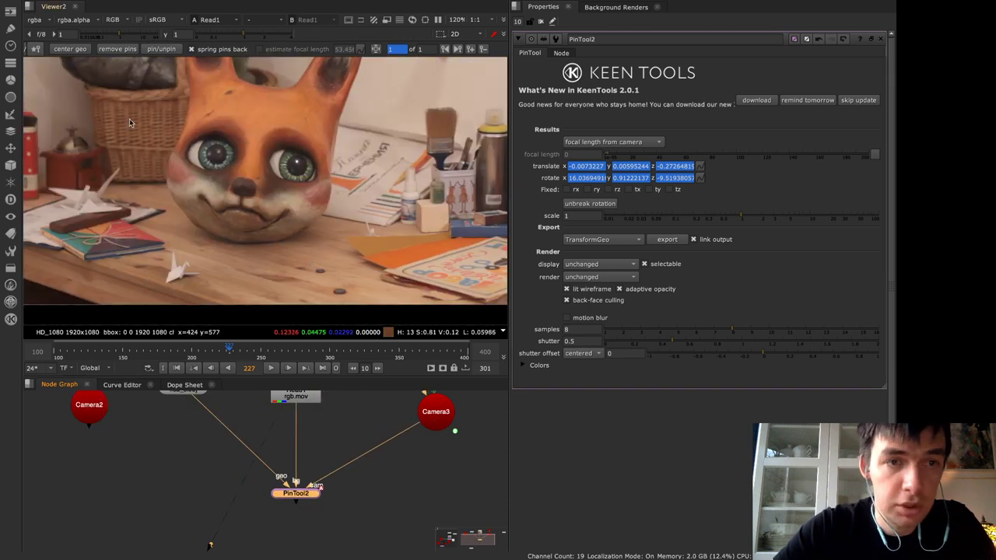
left_click(65, 48)
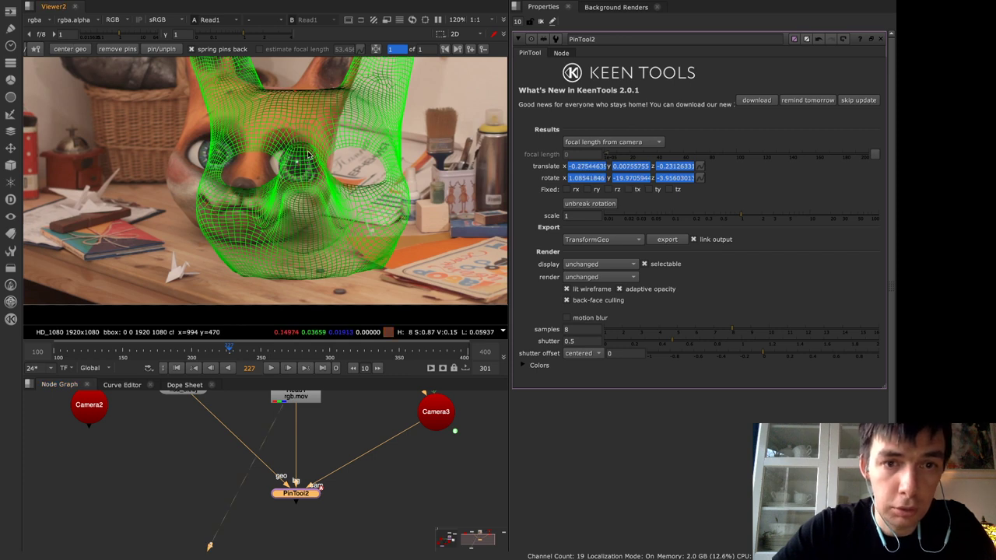
left_click_drag(249, 187, 244, 182)
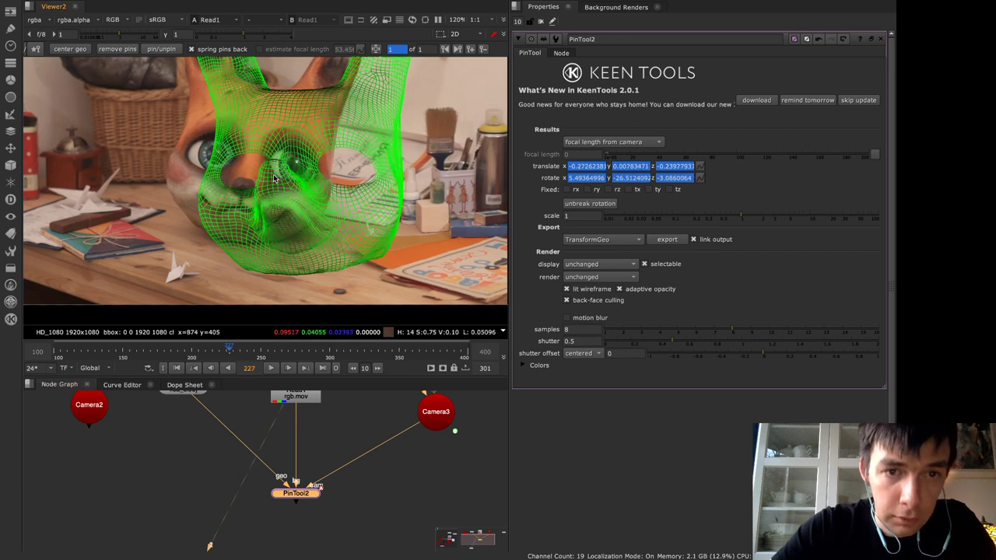
left_click_drag(341, 64, 321, 77)
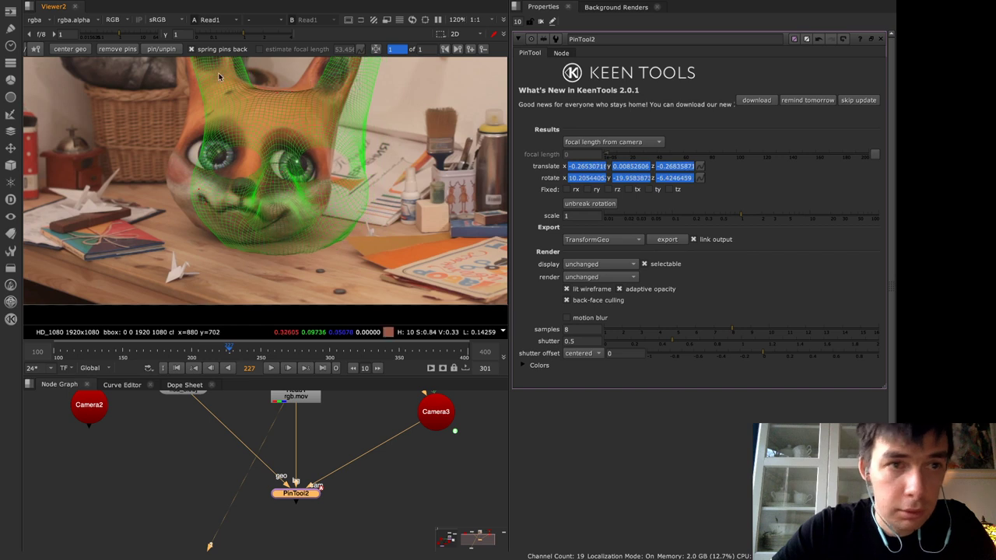
left_click(118, 49)
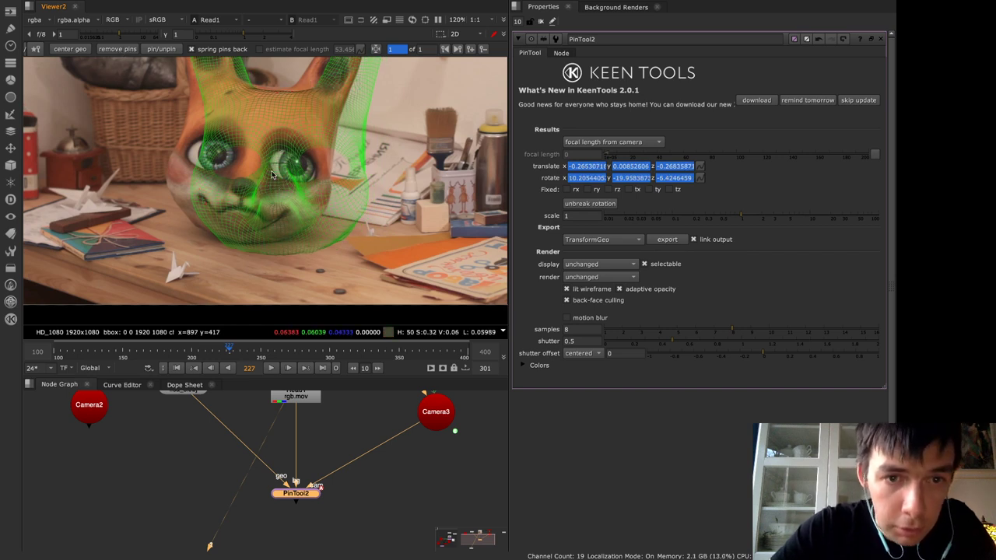
Pin the model's nose and both ear tips to the fox head in the footage at frame 227
left_click_drag(246, 182, 242, 187)
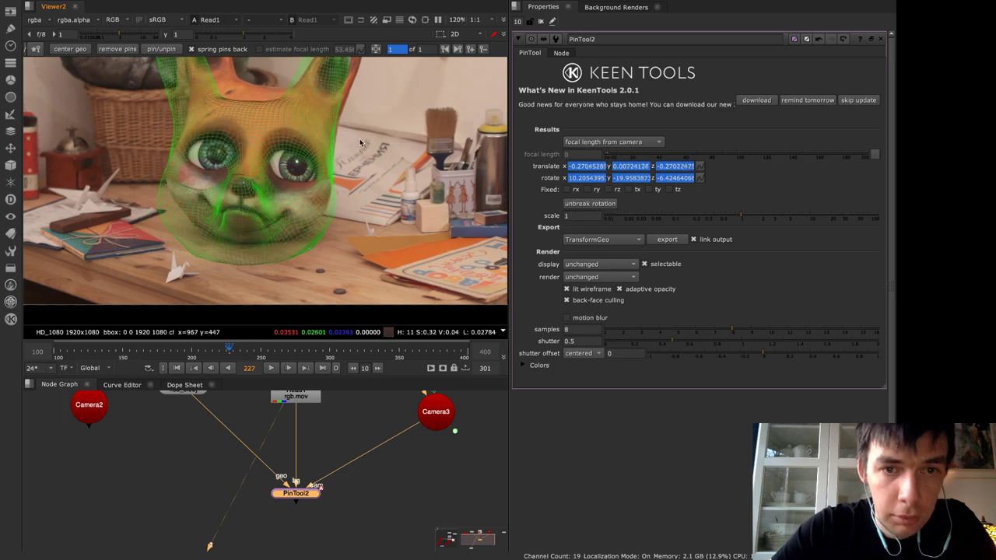
right_click(363, 94)
left_click(347, 157)
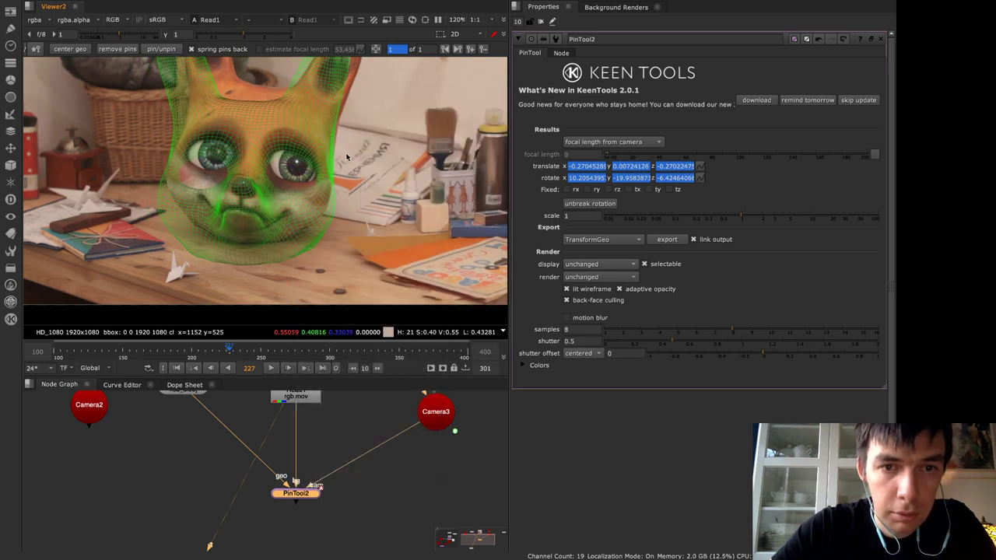
middle_click_drag(352, 131, 350, 266)
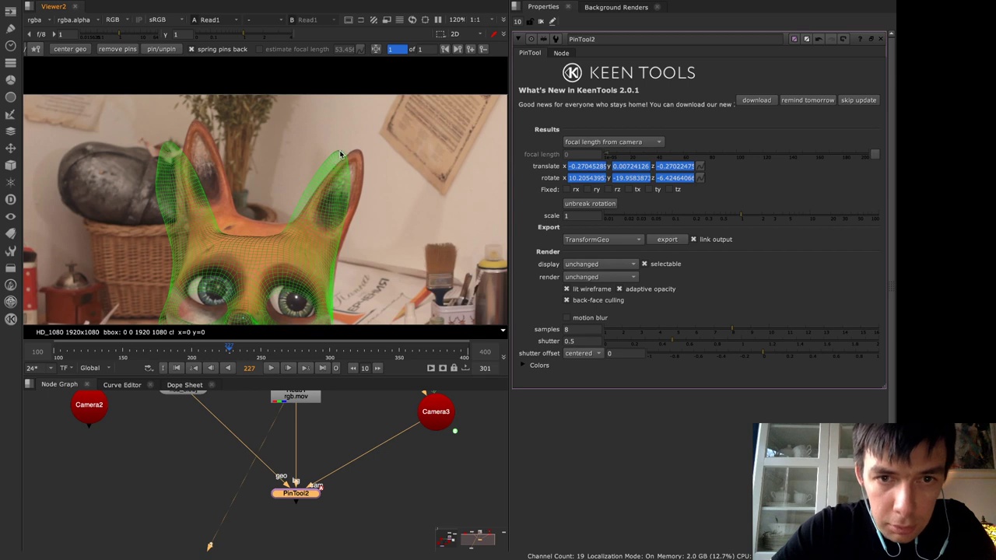
left_click_drag(340, 154, 359, 154)
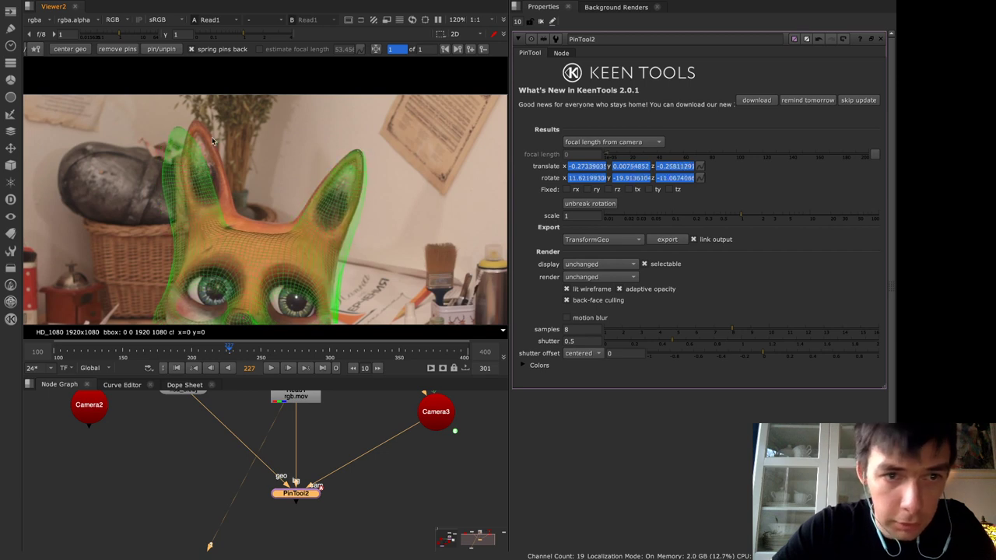
left_click_drag(183, 136, 200, 128)
middle_click_drag(237, 192, 279, 118)
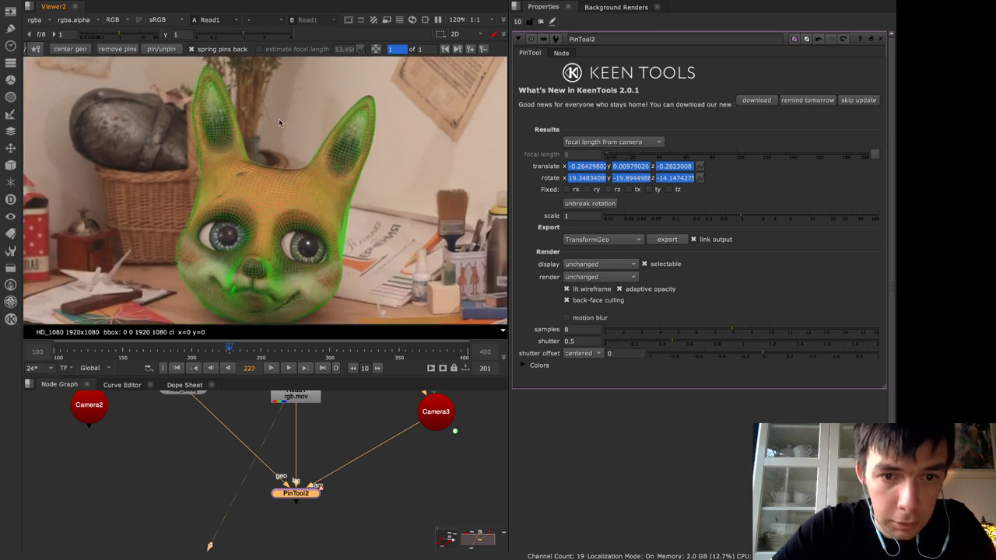
left_click_drag(253, 270, 260, 281)
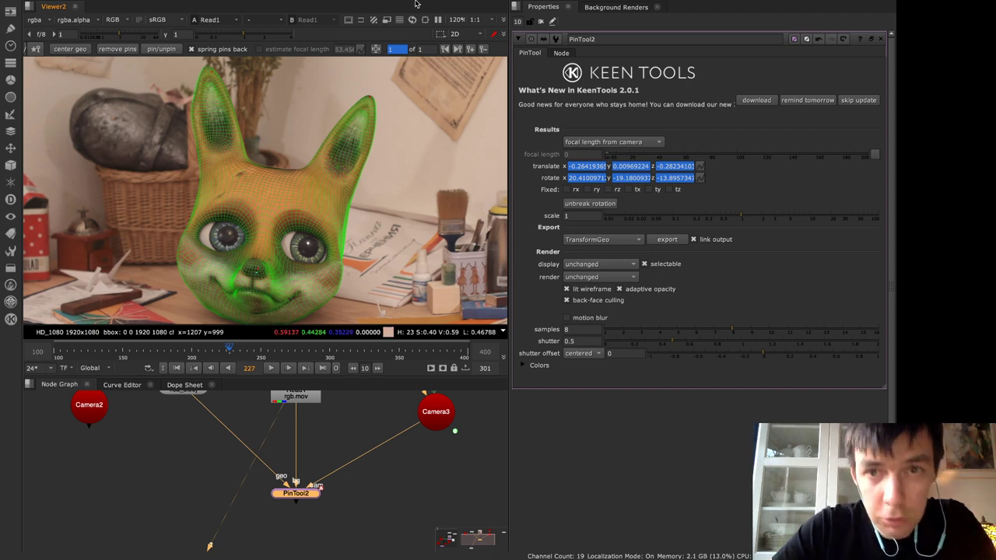
Open CameraTracker2's properties and compare the pinned fox head's position with the tracked point cloud in the 3D view
mouse_move(418, 4)
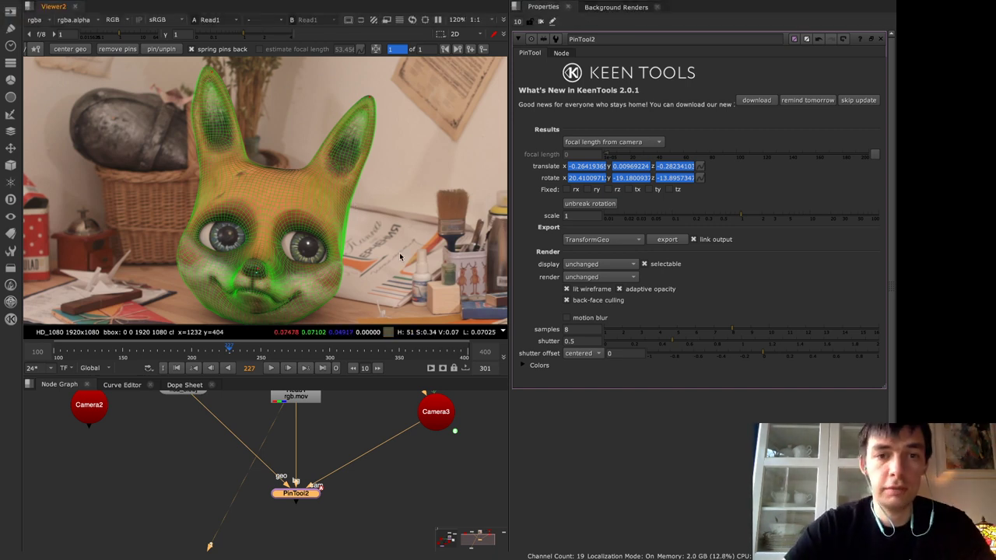
key("Tab")
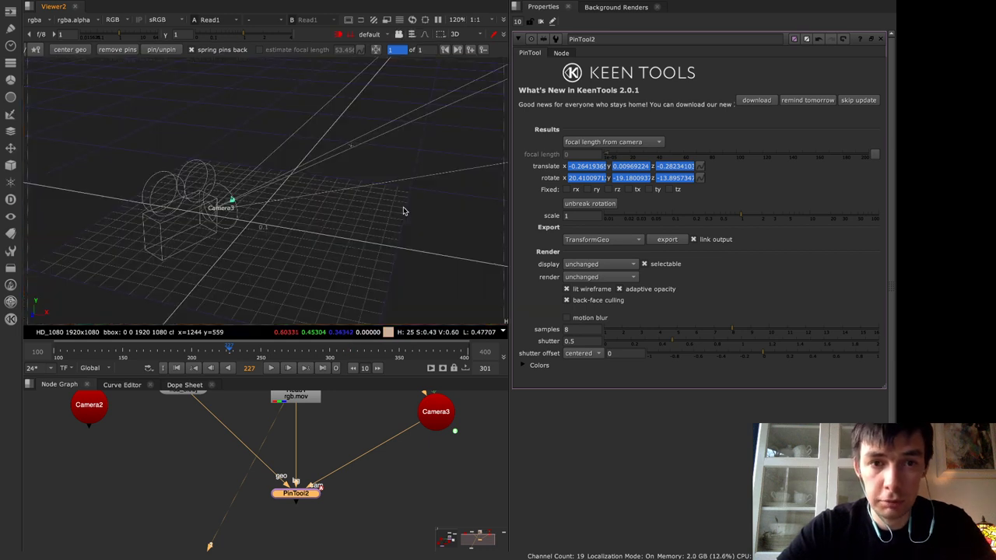
scroll(403, 211, "down", 5)
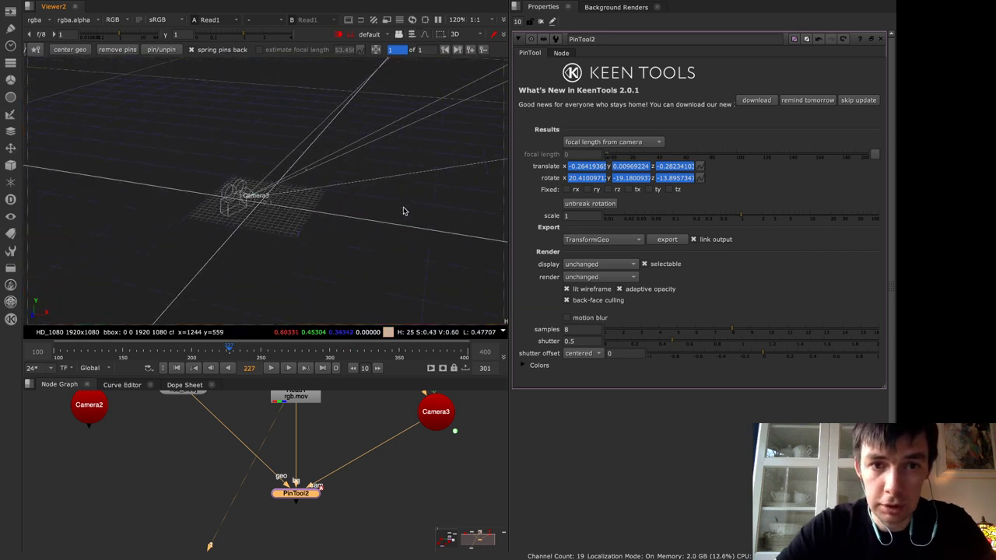
scroll(403, 210, "down", 3)
middle_click_drag(370, 421, 314, 507)
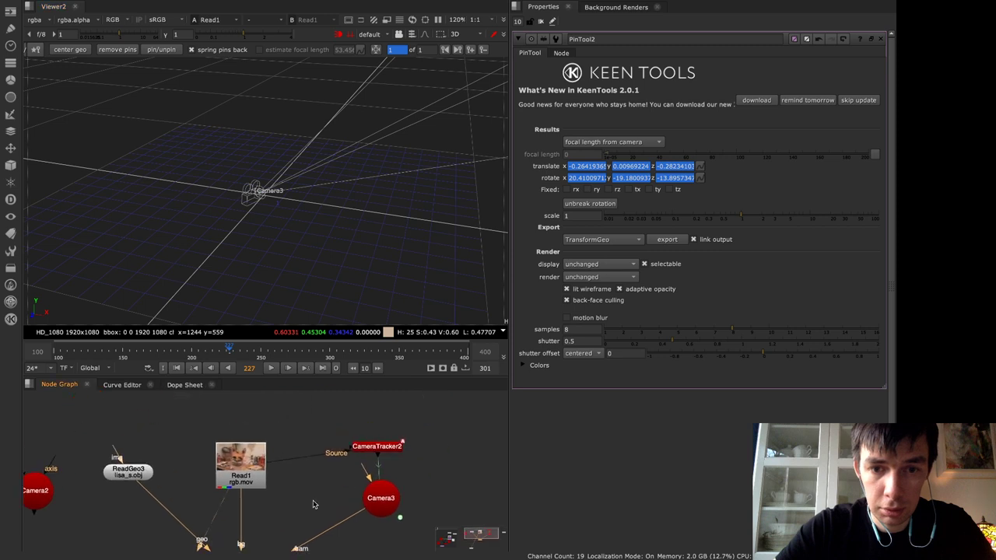
left_click(387, 449)
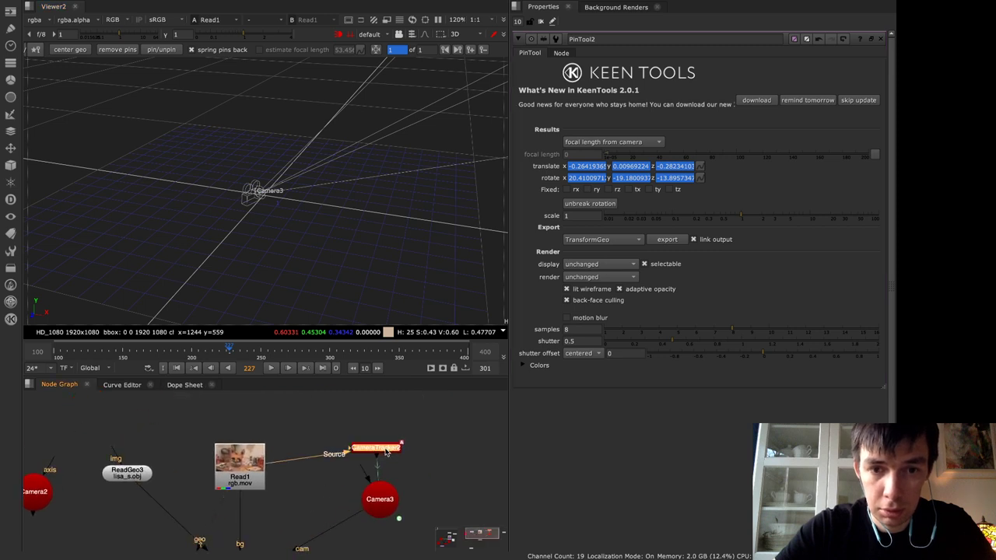
key("Return")
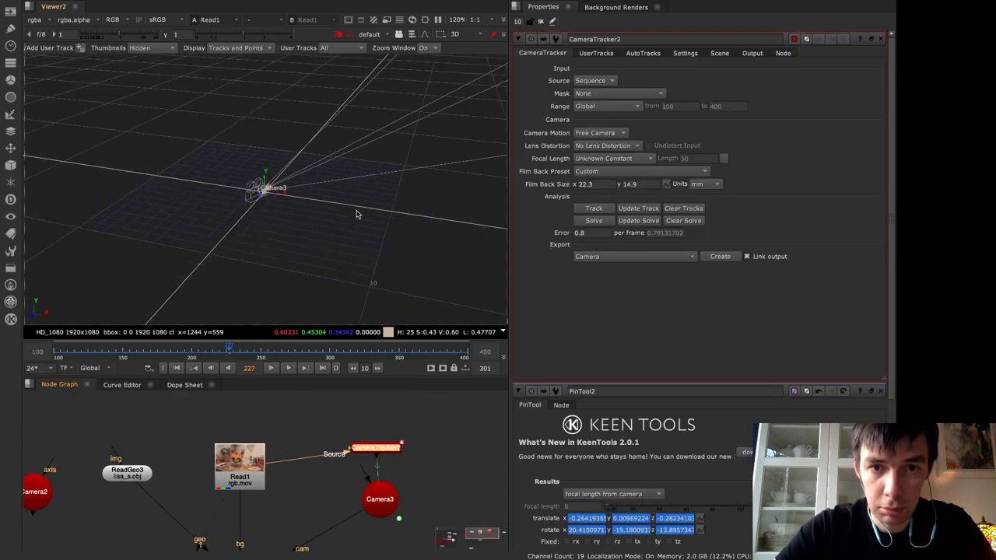
scroll(246, 217, "up", 6)
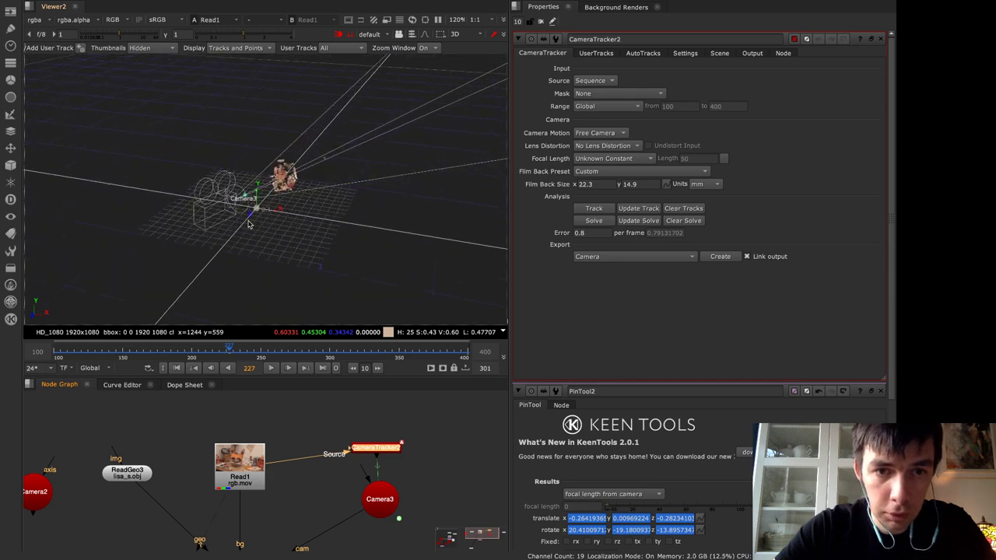
scroll(249, 225, "up", 3)
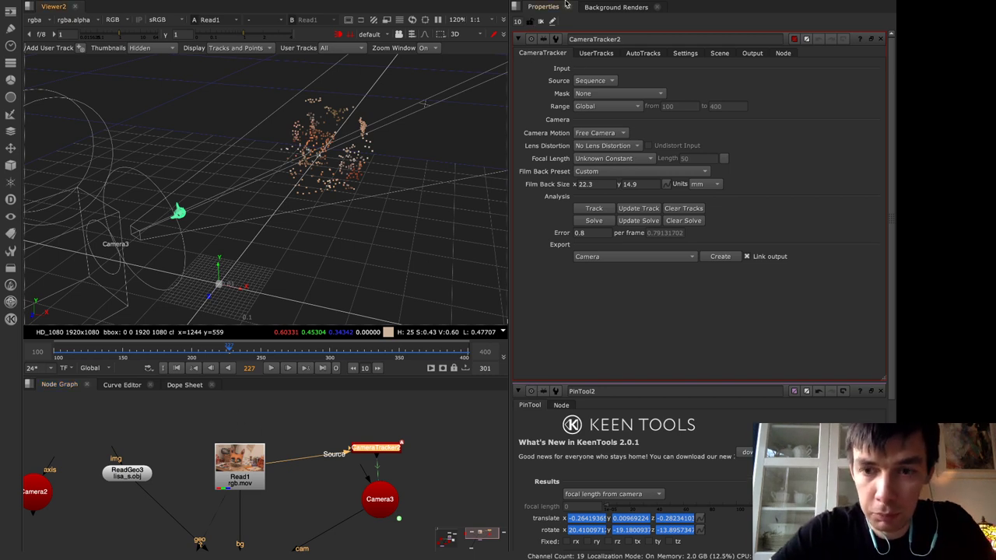
Collapse CameraTracker2's properties, try a PinTool2 scale of 1.1 in the 3D view, and reset the scale to 1
left_click(520, 39)
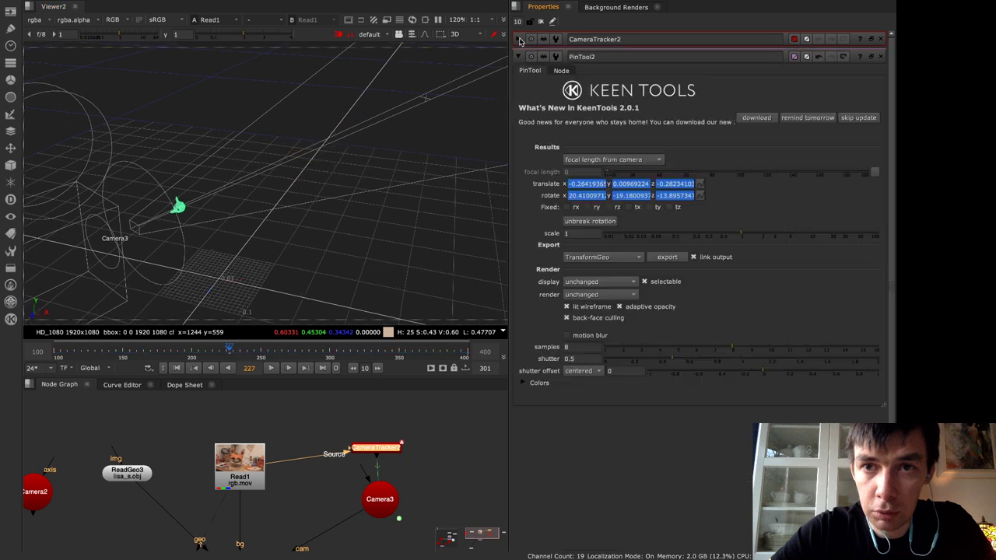
key("Tab")
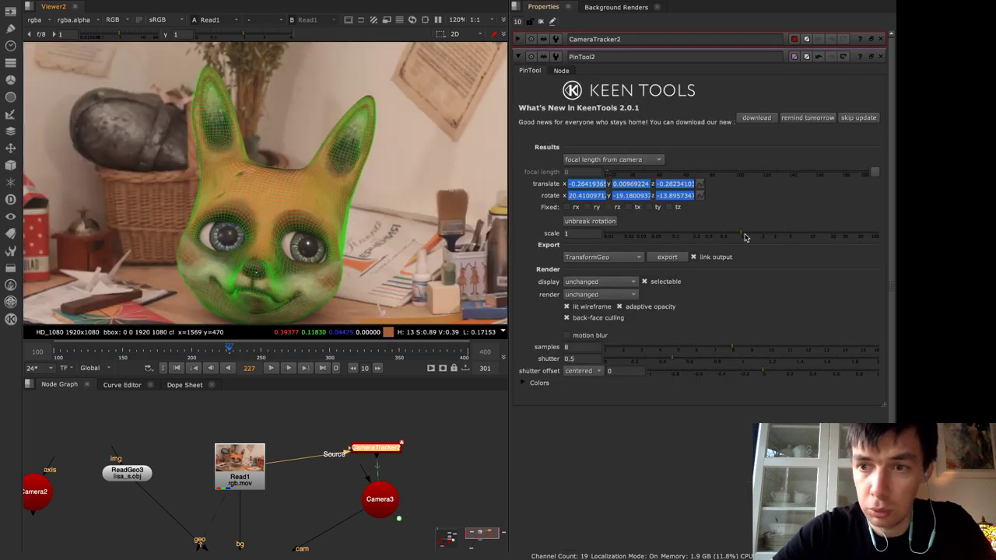
mouse_move(747, 236)
left_mouse_down()
mouse_move(770, 237)
mouse_move(710, 235)
mouse_move(765, 236)
mouse_move(731, 236)
mouse_move(751, 233)
mouse_move(741, 233)
left_mouse_up()
key("Tab")
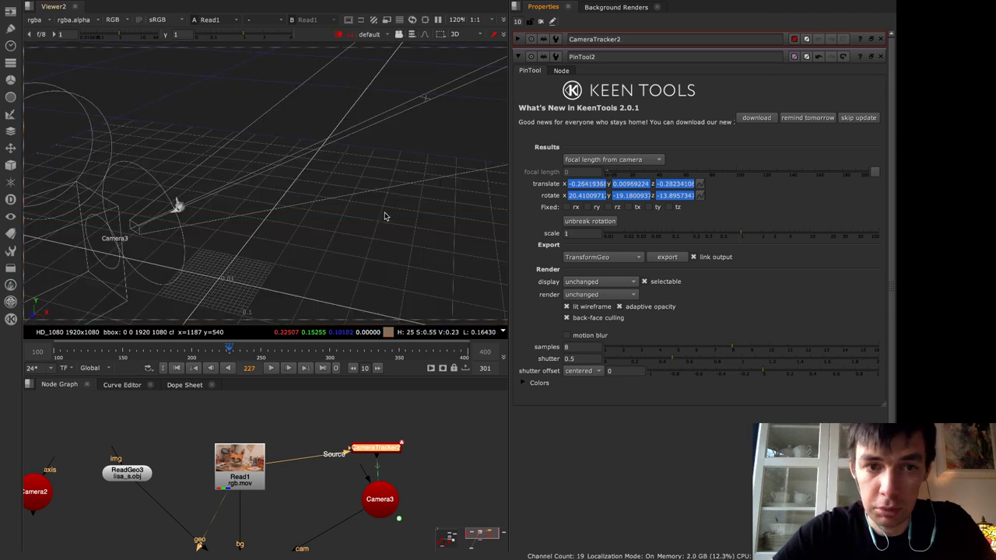
mouse_move(745, 235)
left_mouse_down()
mouse_move(778, 233)
mouse_move(731, 236)
mouse_move(761, 232)
mouse_move(744, 235)
left_mouse_up()
left_click(584, 234)
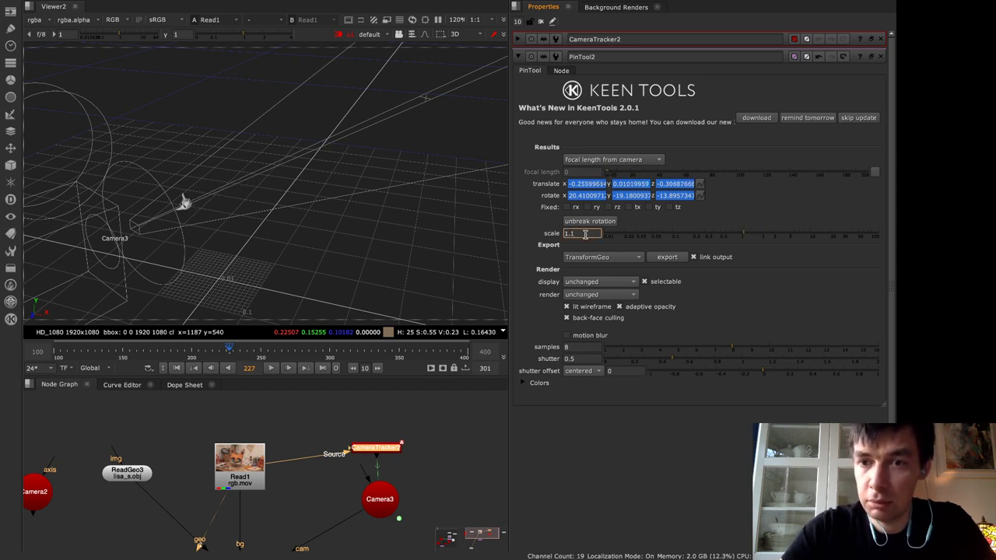
key("Return")
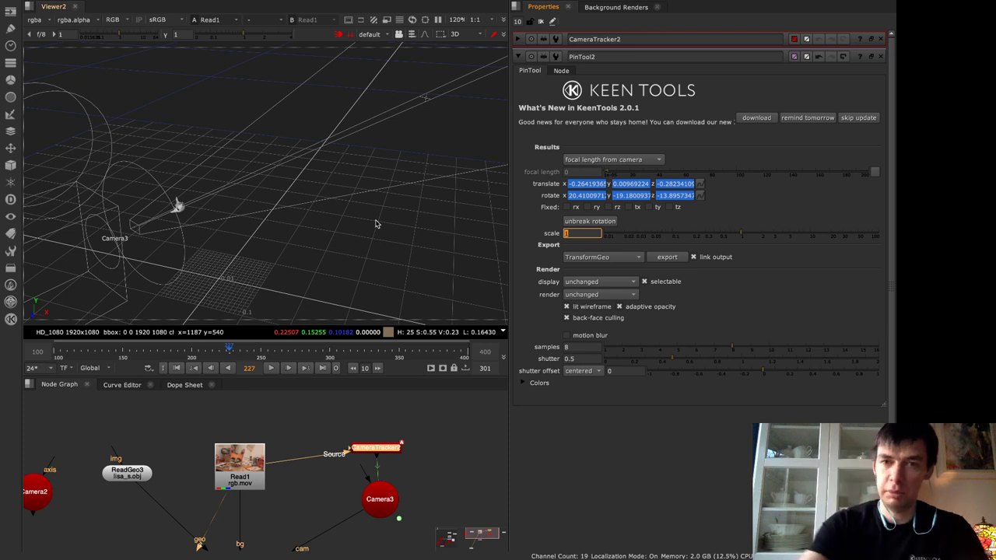
key("Tab")
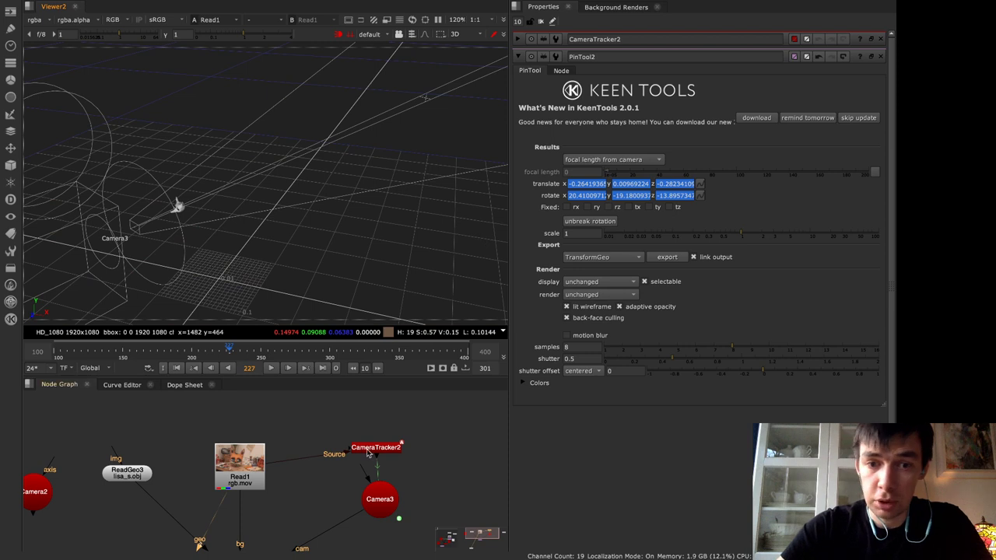
Expand CameraTracker2's properties and try PinTool2 scales of 3.9 and 3.7 to move the fox head into the point cloud
left_click(519, 40)
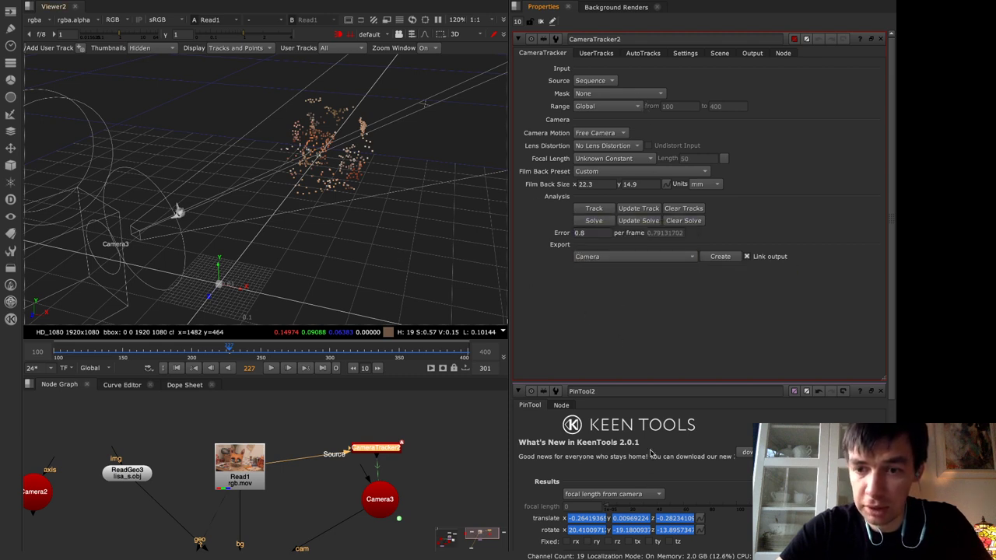
scroll(652, 453, "down", 5)
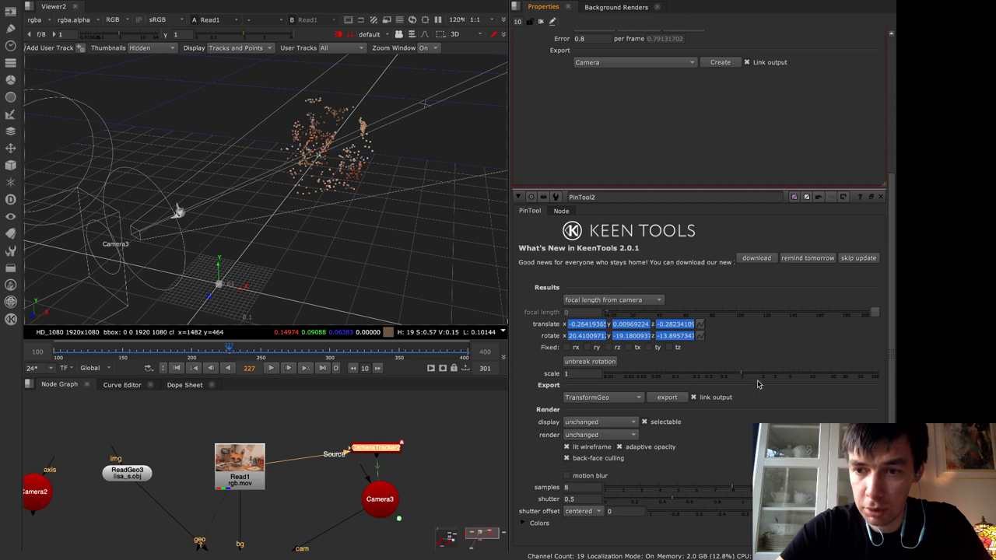
left_click_drag(758, 383, 783, 377)
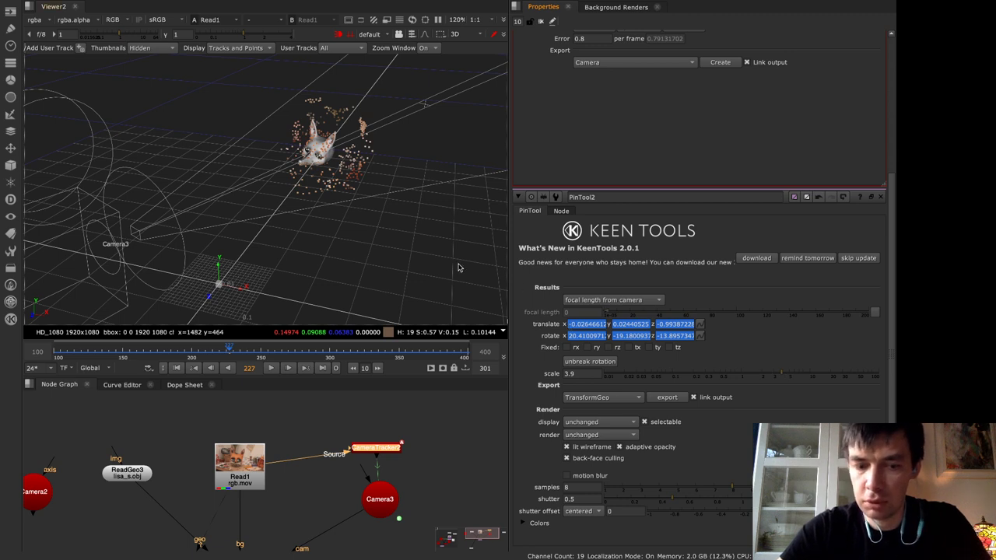
key("ctrl+z")
key("ctrl+z")
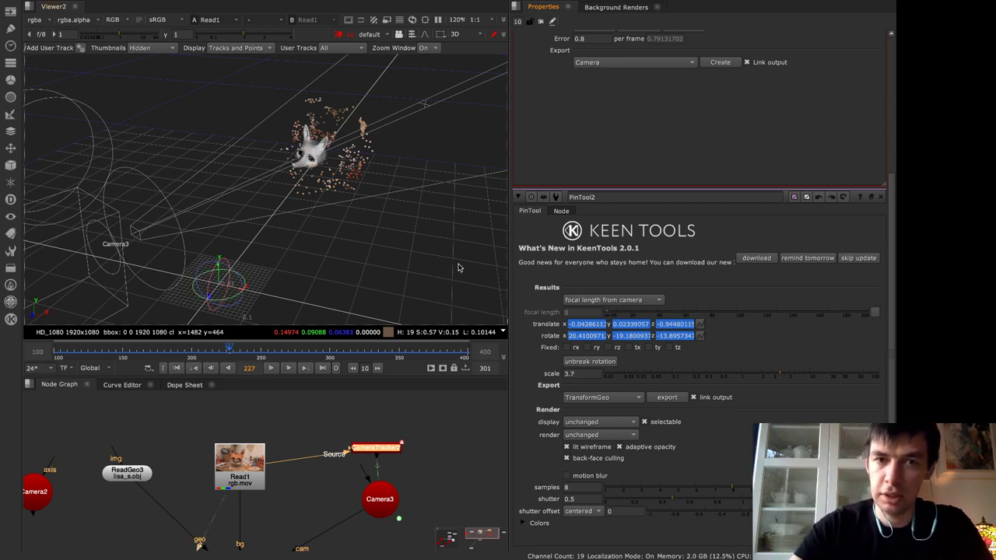
Try a PinTool2 scale of 0.8, reset it to 1, and return to the 2D view
left_click_drag(709, 377, 734, 377)
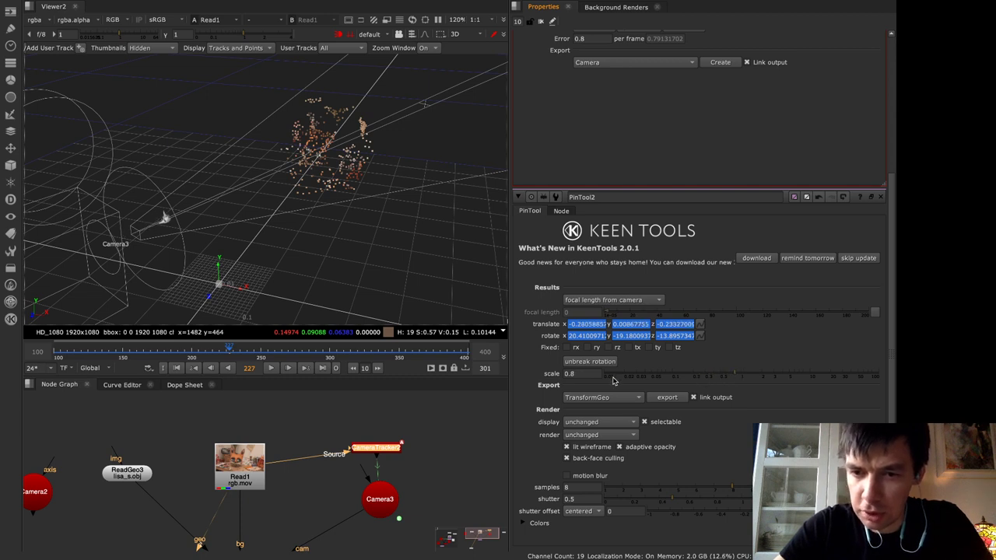
left_click_drag(592, 374, 544, 375)
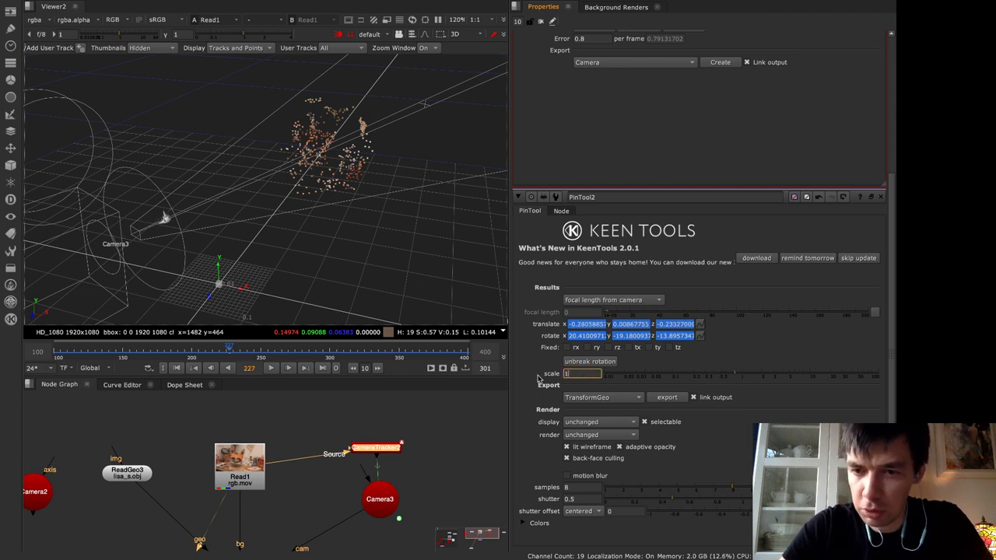
type("1")
key("Return")
key("Tab")
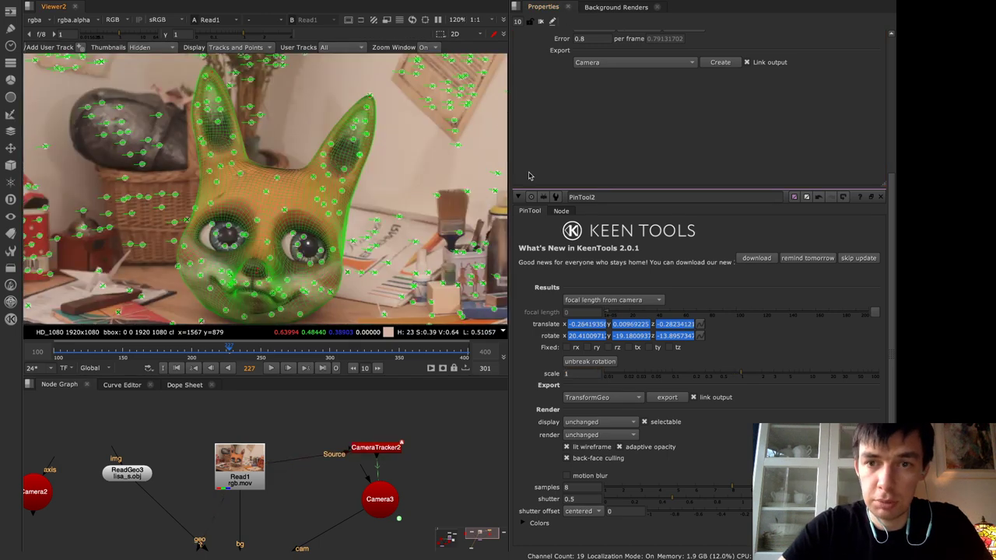
Collapse CameraTracker2's properties and scrub to frame 210 to check the model's alignment with the footage
scroll(537, 86, "up", 5)
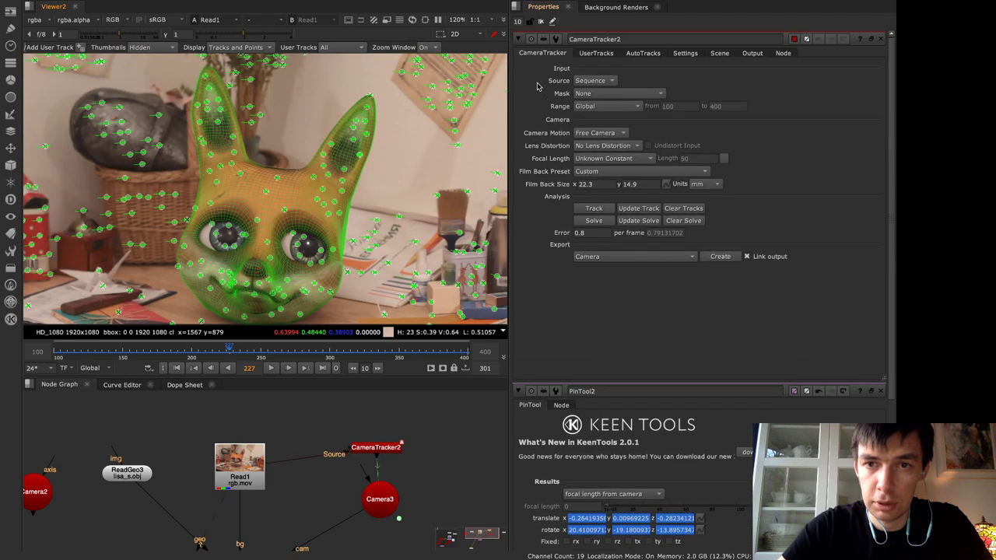
left_click(521, 39)
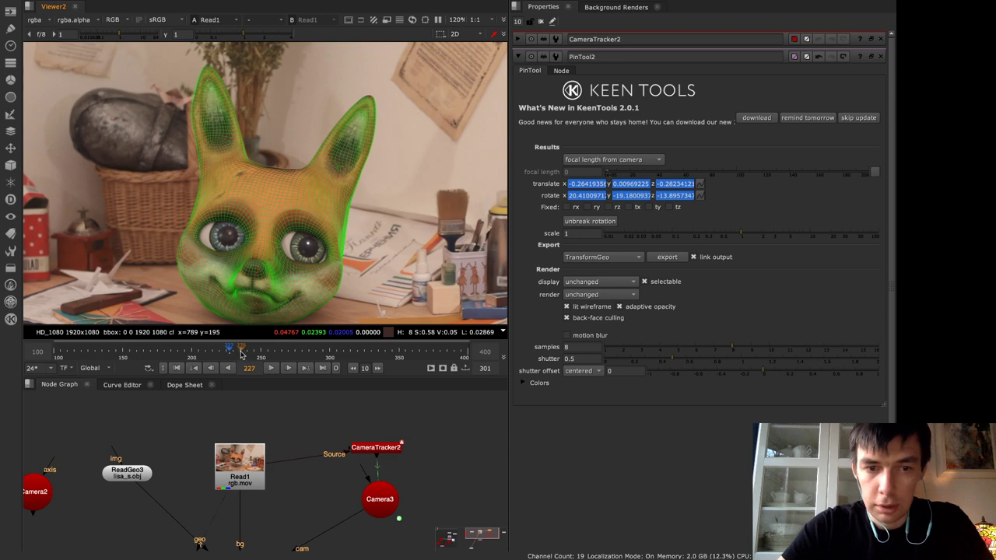
left_click_drag(241, 355, 206, 361)
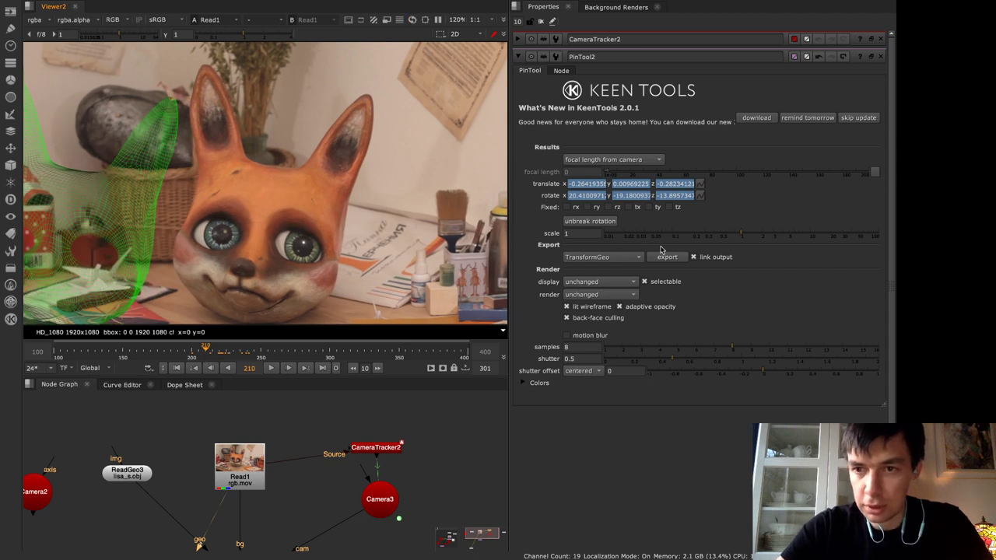
Set PinTool2's scale to 3.9 at frame 210 and jump to frame 399 to compare the fox head with the footage
scroll(342, 355, "left", 5)
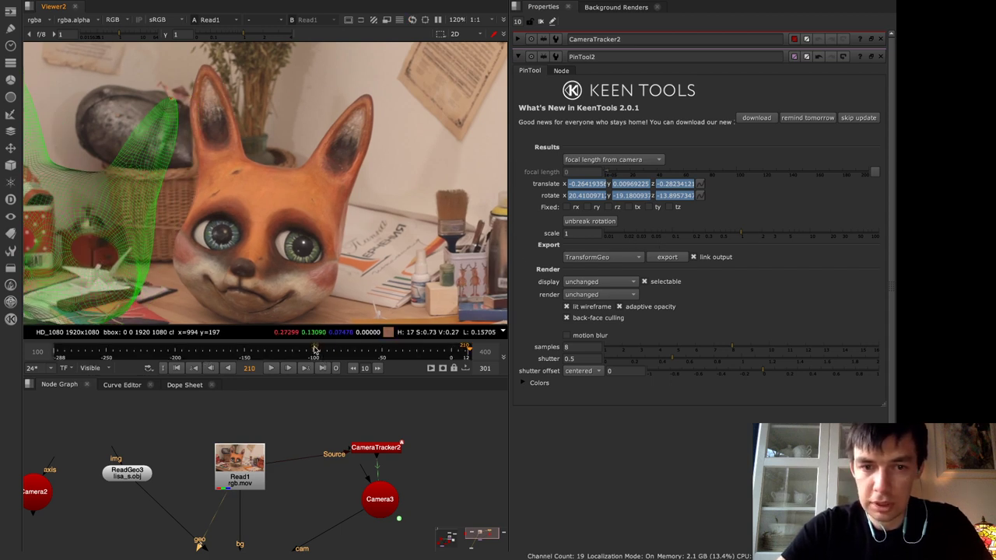
middle_click(314, 350)
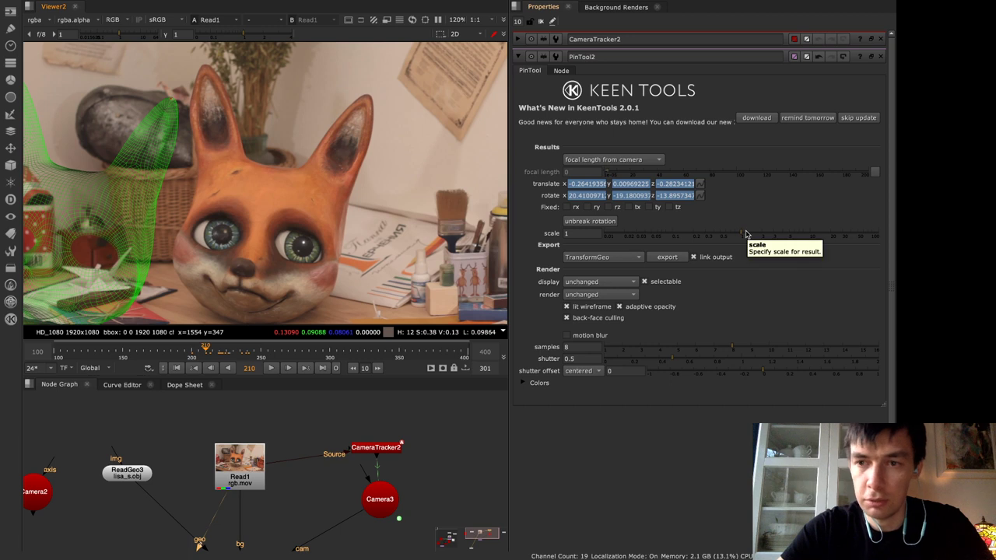
left_click_drag(746, 235, 782, 235)
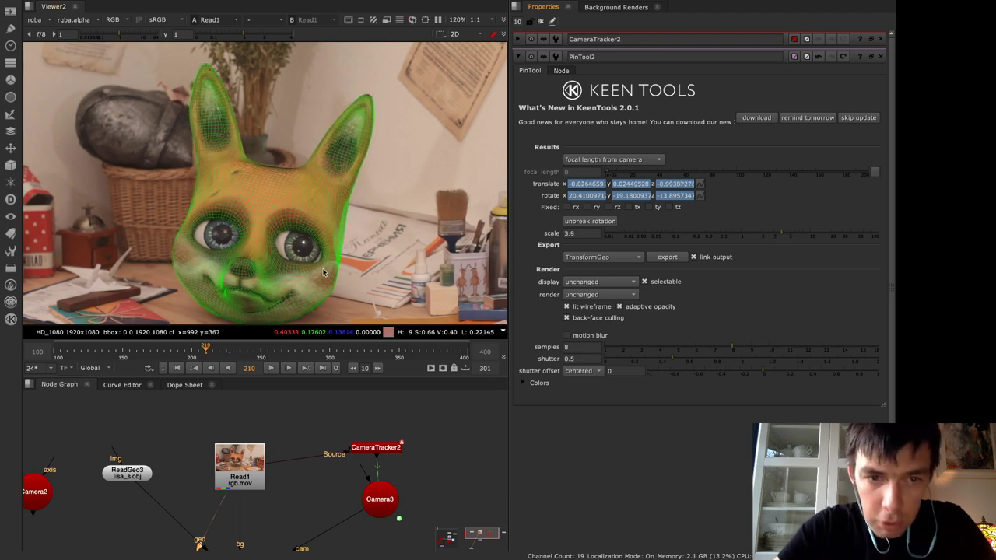
left_click(464, 349)
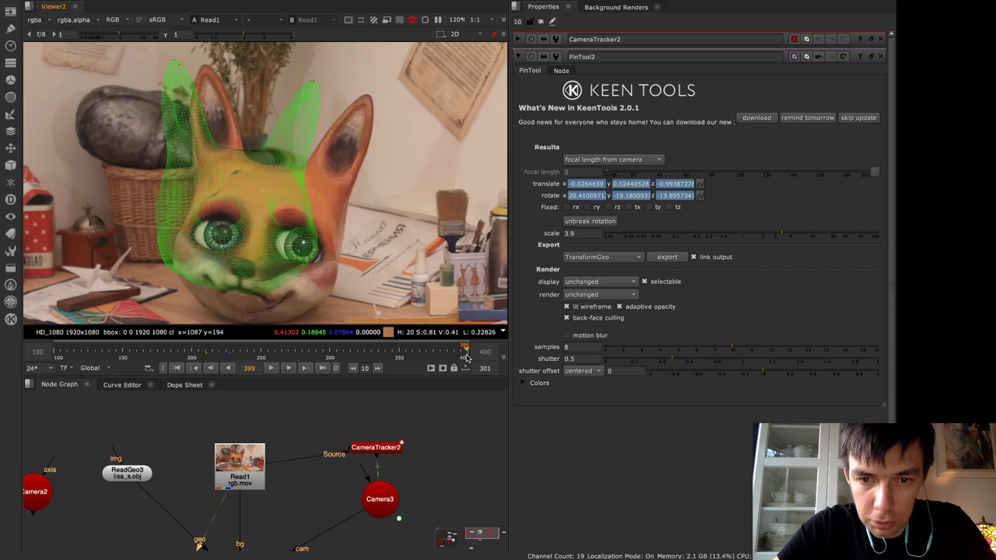
Fine-tune PinTool2's scale to 3.887 and scrub back to frame 104 to check the fox head's alignment
left_click(590, 232)
type("0")
key("Down")
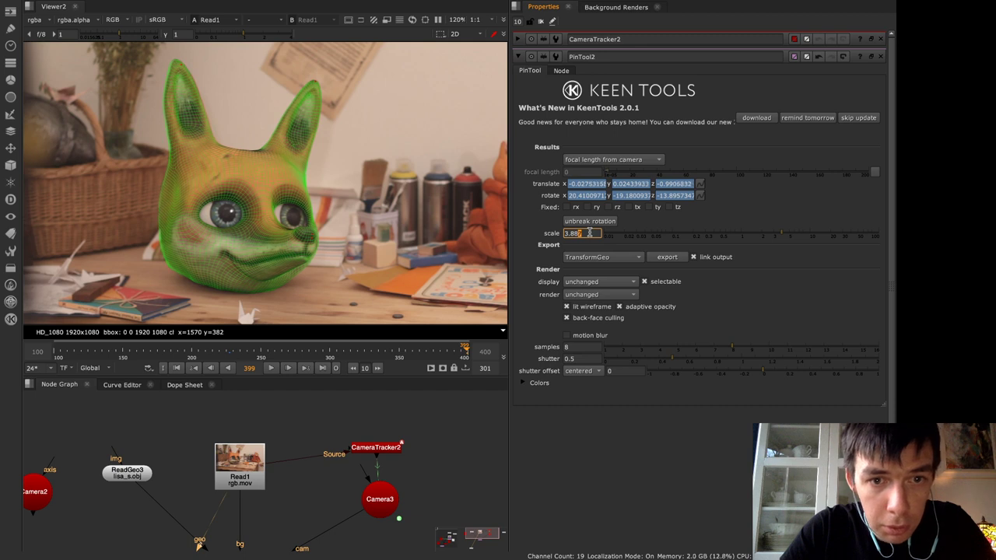
left_click(420, 351)
left_click_drag(390, 352, 62, 370)
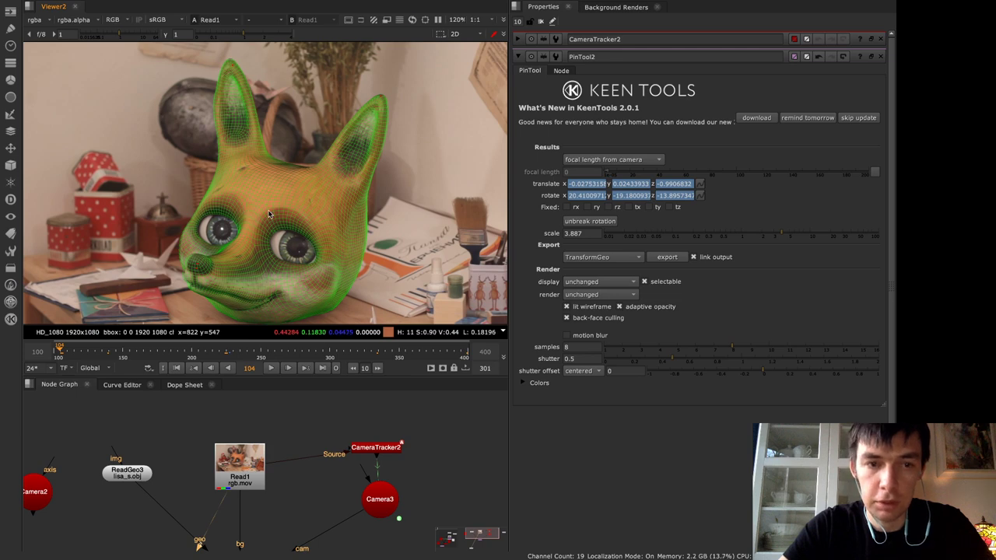
Expand CameraTracker2's properties in the 3D view and examine the fox head's position in the point cloud from several sides
key("Tab")
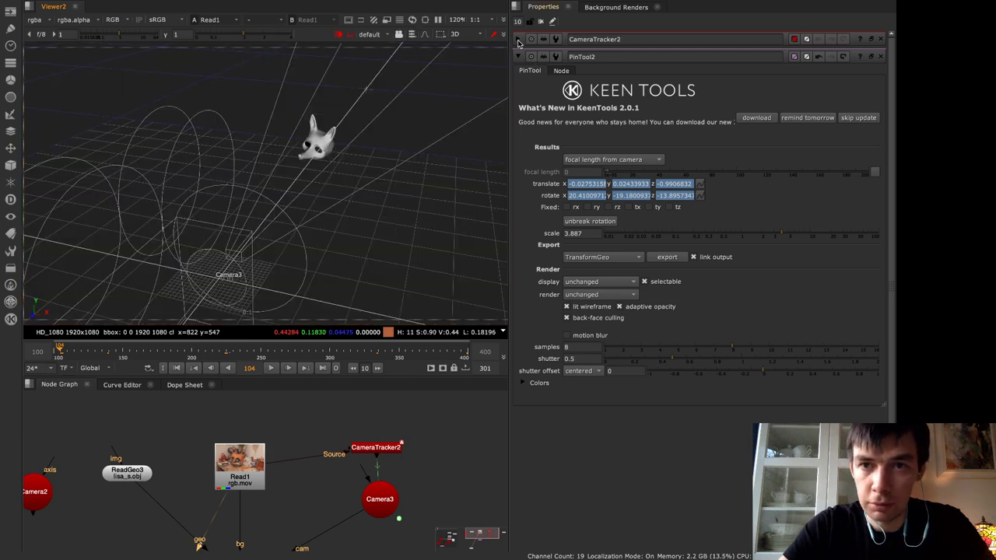
left_click(518, 41)
left_click(518, 40)
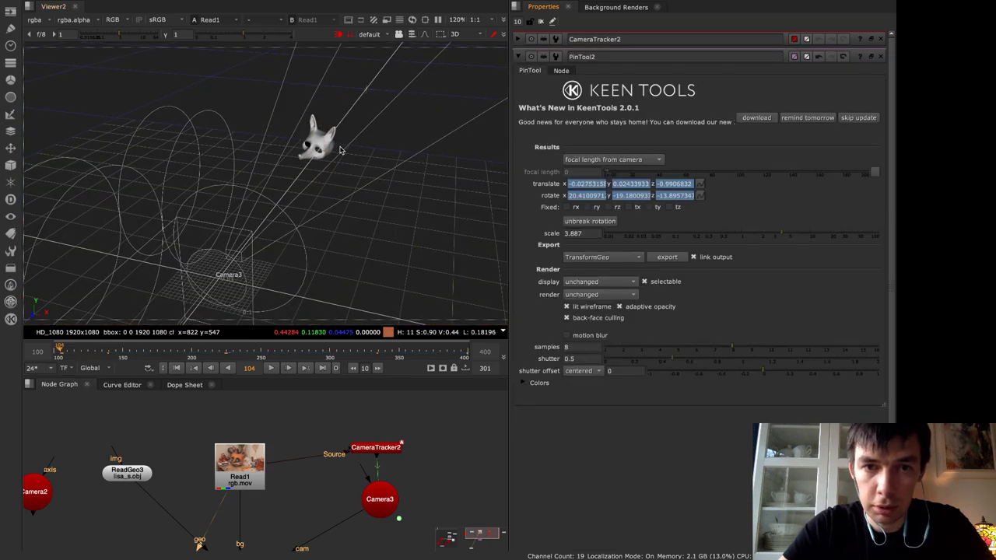
left_click(518, 39)
scroll(323, 133, "up", 3)
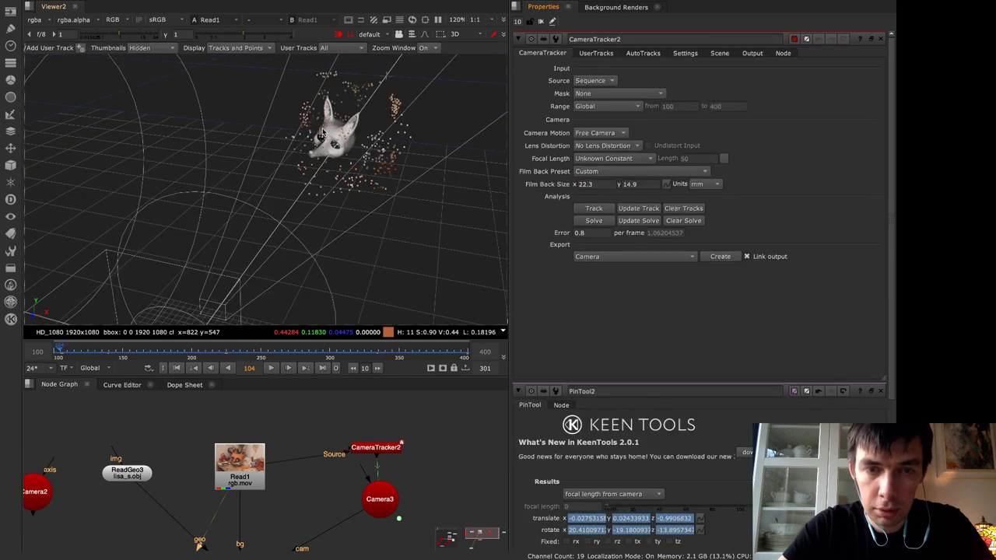
scroll(322, 163, "up", 3)
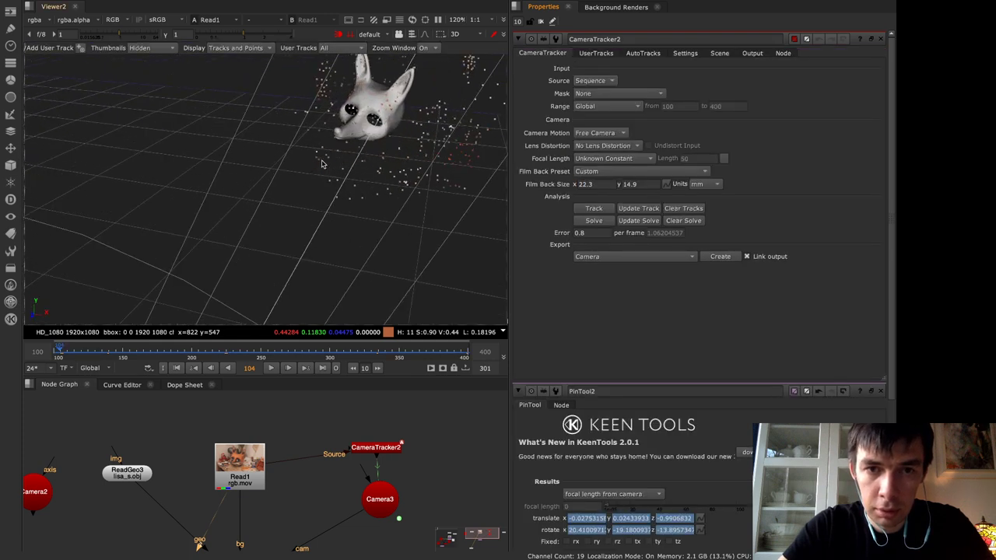
left_click_drag(322, 163, 74, 195, "ctrl")
left_click_drag(343, 176, 1, 181, "ctrl")
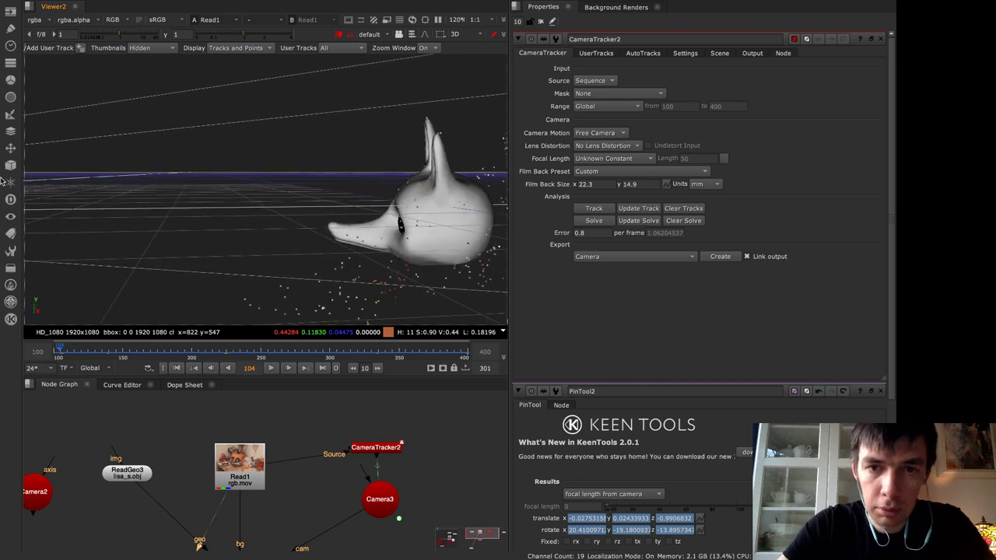
left_click_drag(298, 217, 653, 226, "ctrl")
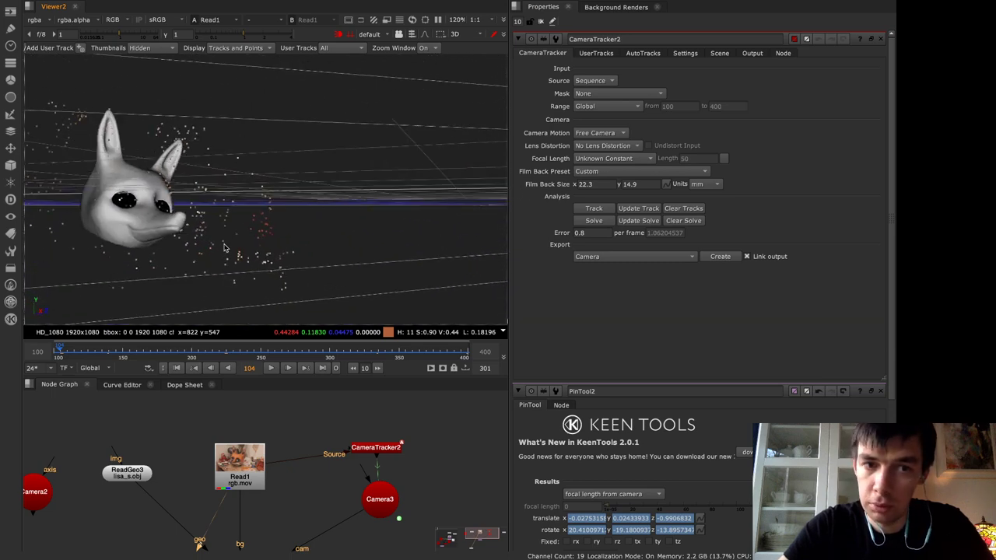
left_click_drag(224, 247, 334, 268, "ctrl")
Return to the 2D view, scrub to frame 129 to check the alignment across the whole image, and collapse CameraTracker2's properties
key("Tab")
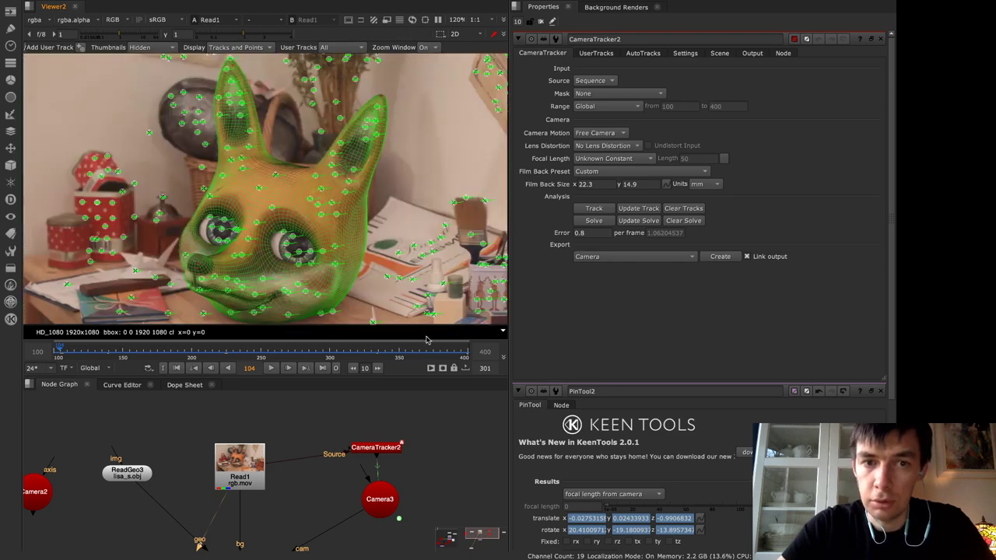
left_click_drag(380, 353, 94, 358)
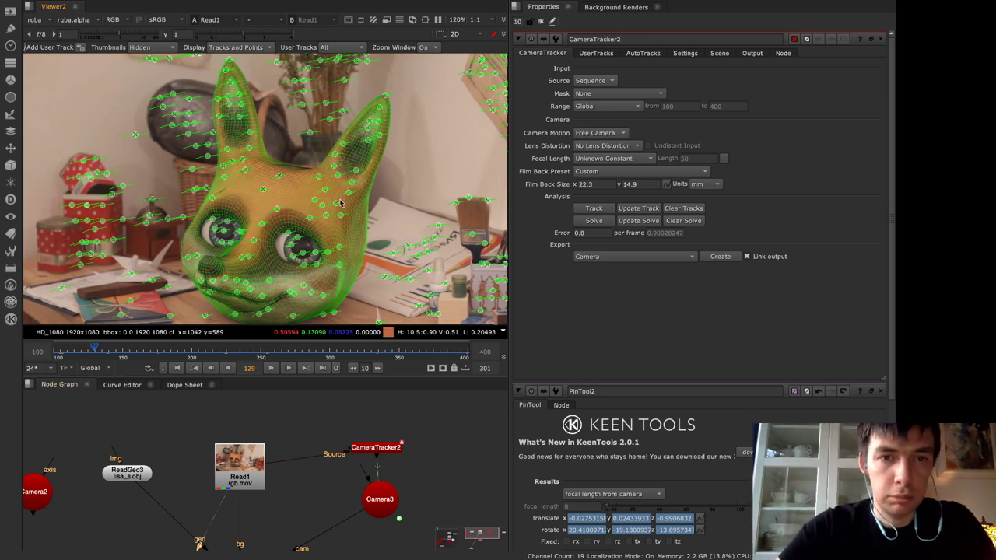
scroll(340, 200, "down", 3)
middle_click_drag(394, 214, 335, 198)
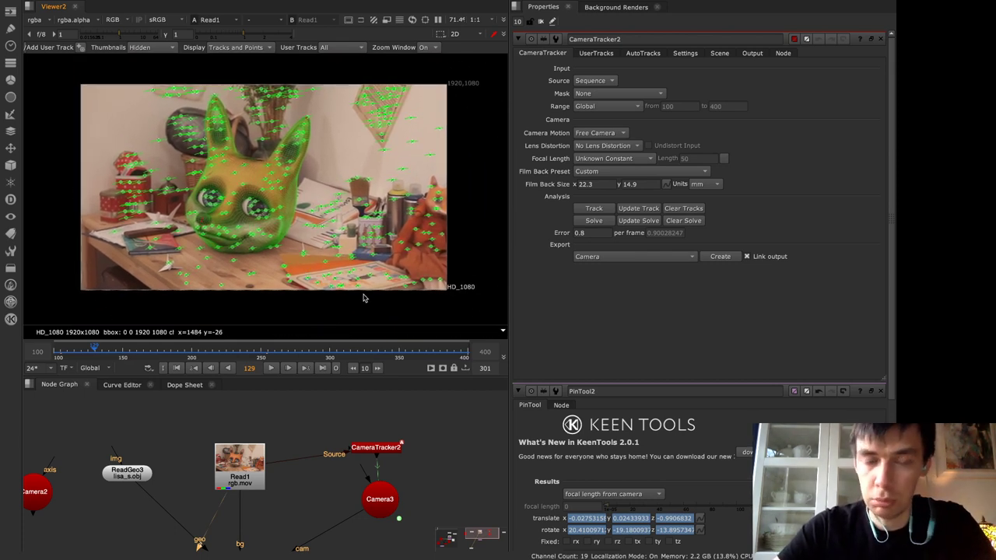
left_click(519, 38)
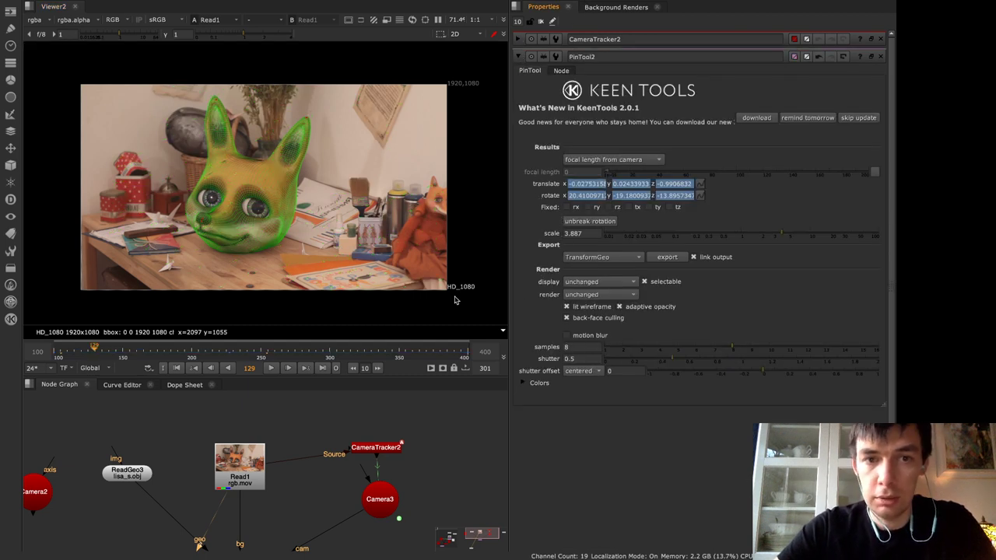
key("super+Tab")
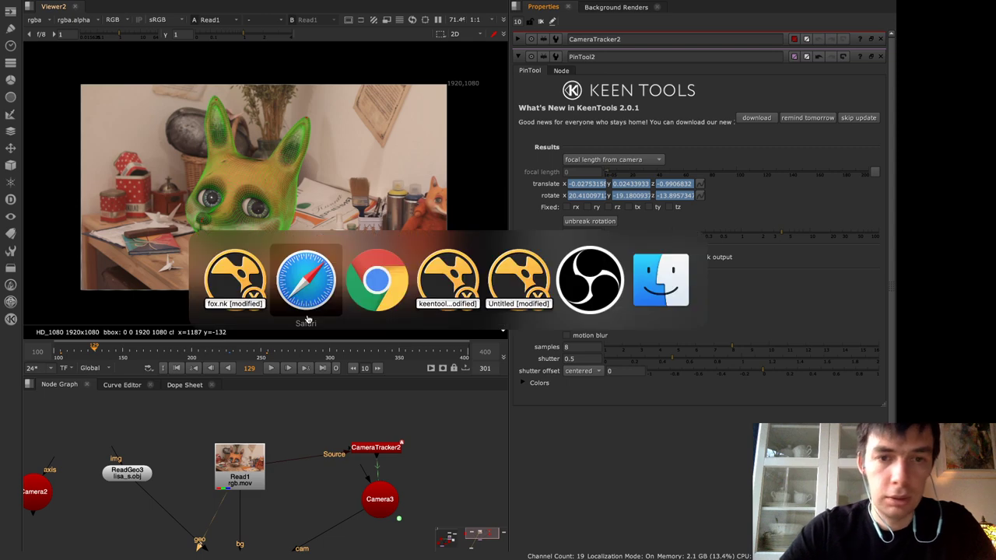
key("super+Tab")
key("super+Tab")
key("super+shift+Tab")
key("super+shift+Tab")
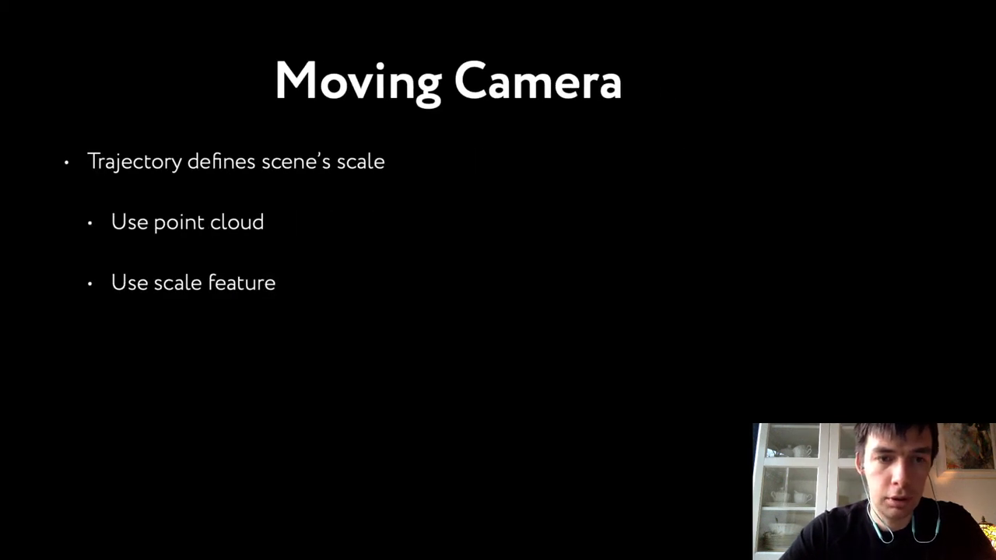
key("Right")
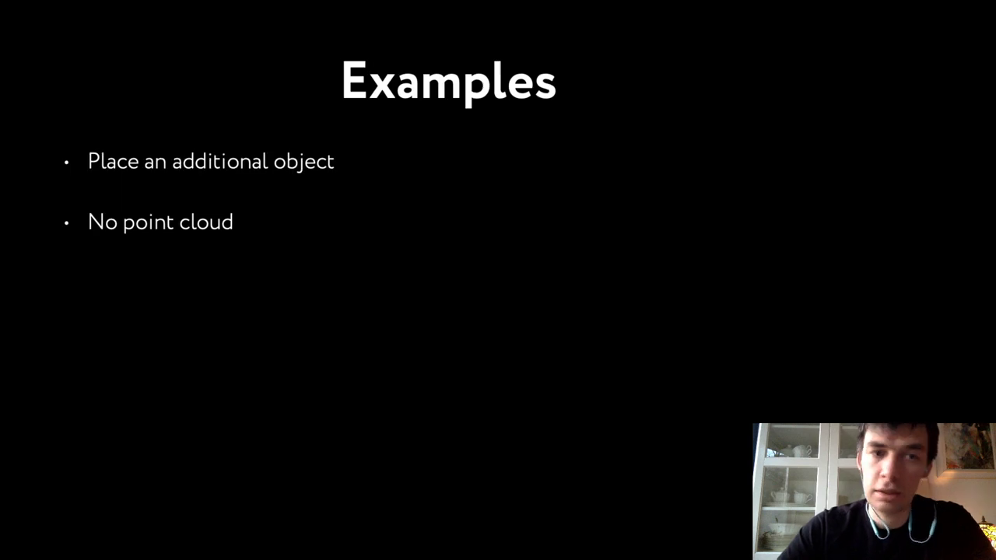
key("super+Tab")
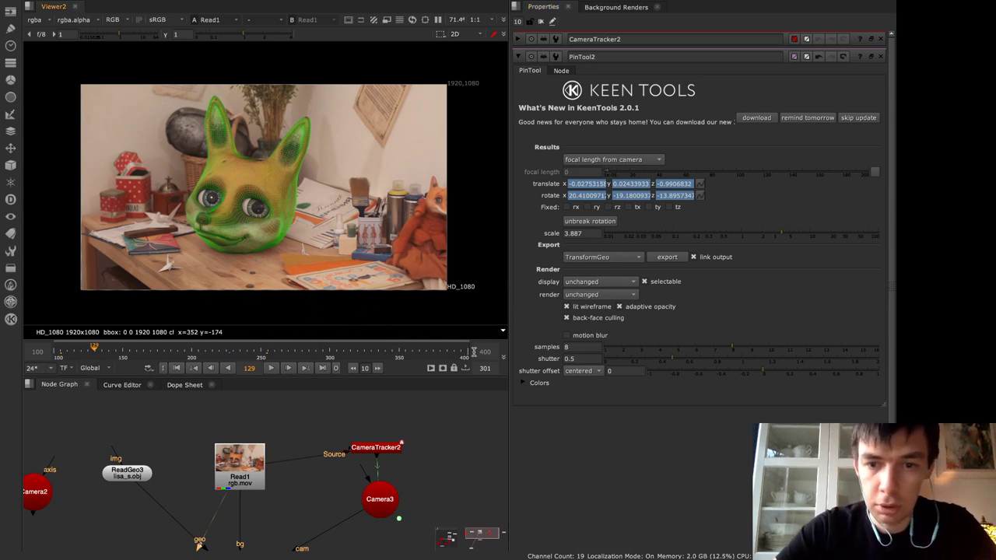
Go to frame 398 and find the Cube geometry node to add to the node graph
left_click(465, 357)
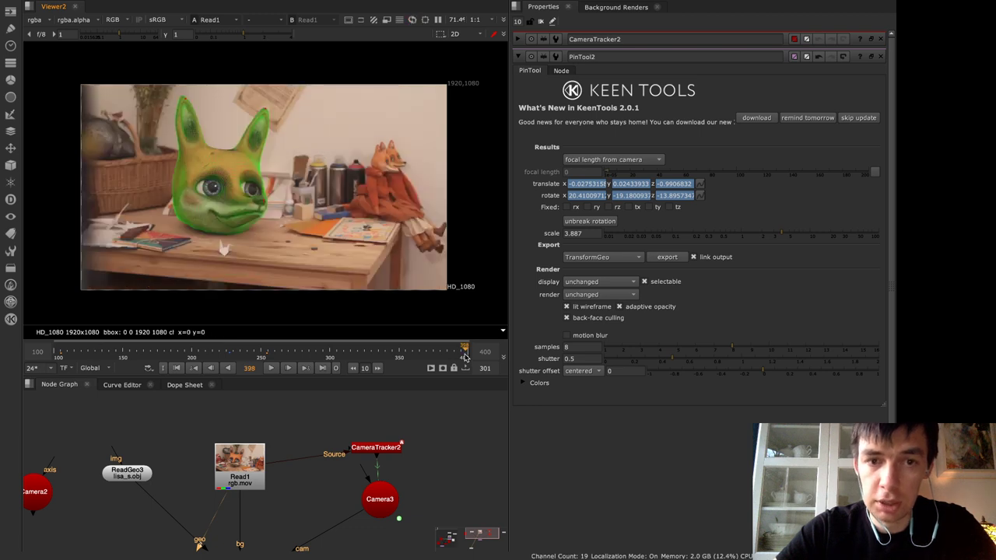
scroll(419, 347, "right", 1)
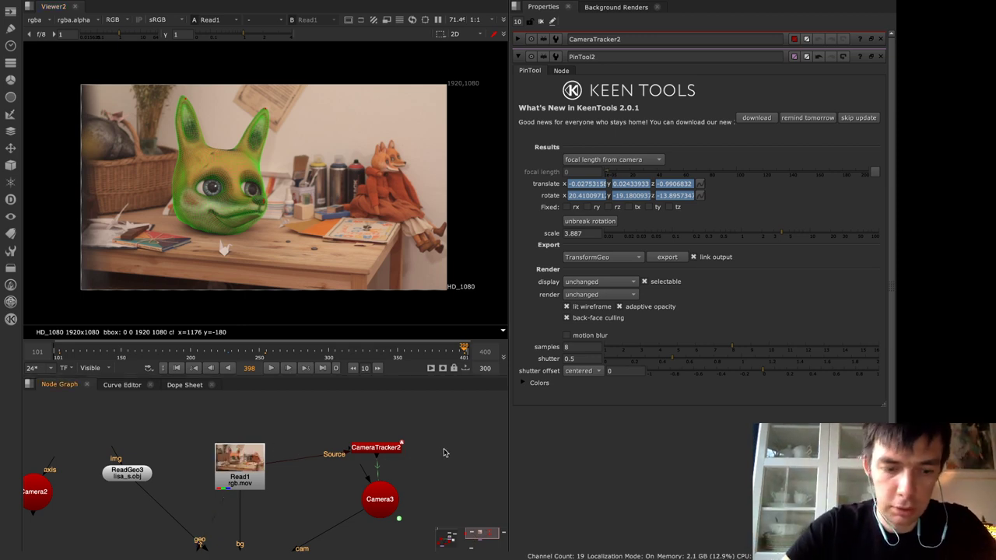
key("Tab")
type("cube")
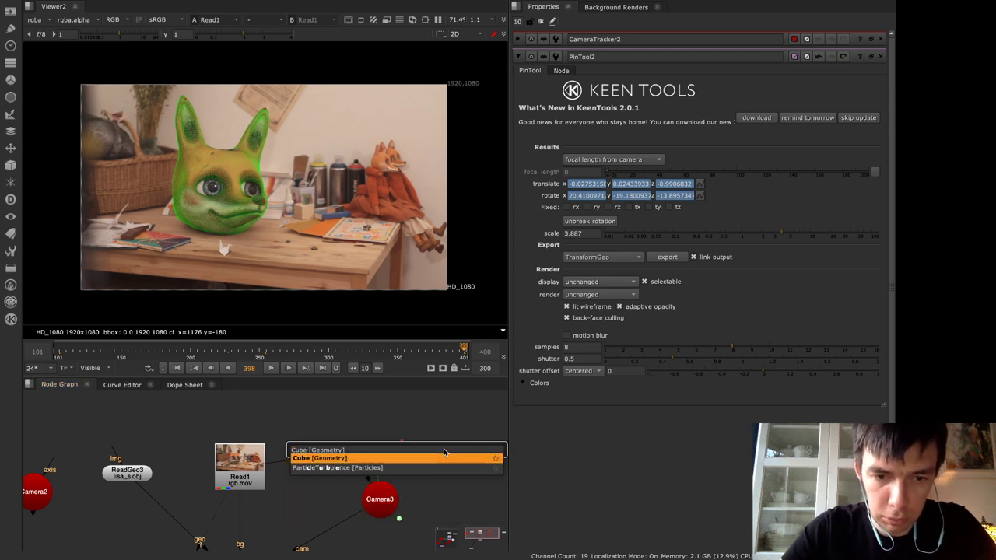
Add a Cube geometry node and a KeenTools PinTool node to the node graph
key("Return")
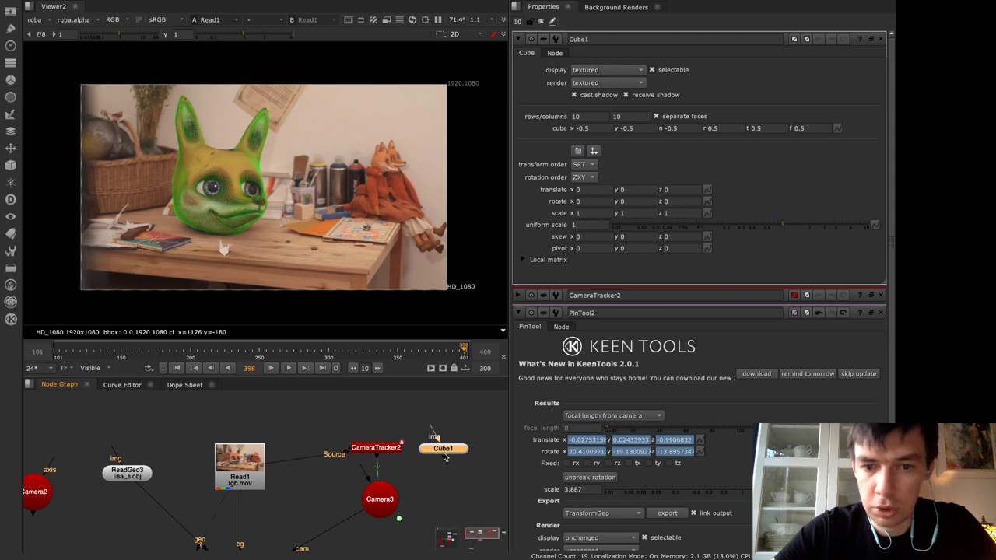
left_click(435, 490)
middle_click_drag(435, 489, 432, 431)
key("Tab")
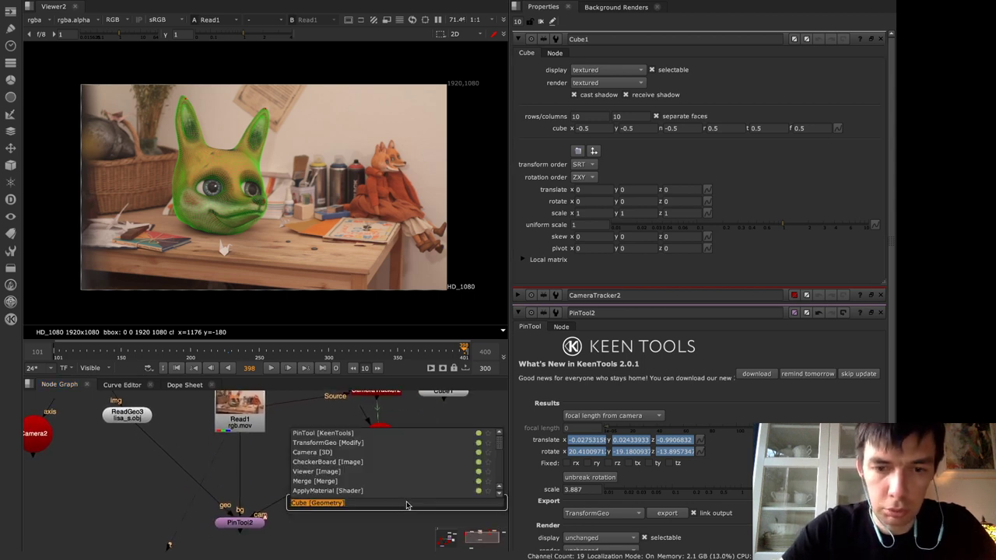
type("poin")
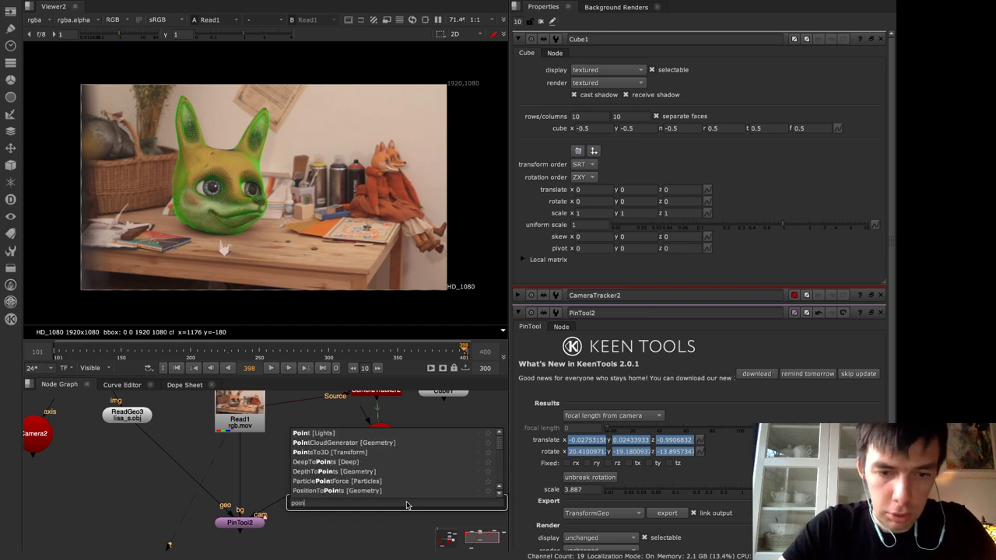
key("BackSpace")
key("BackSpace")
key("BackSpace")
type("ee")
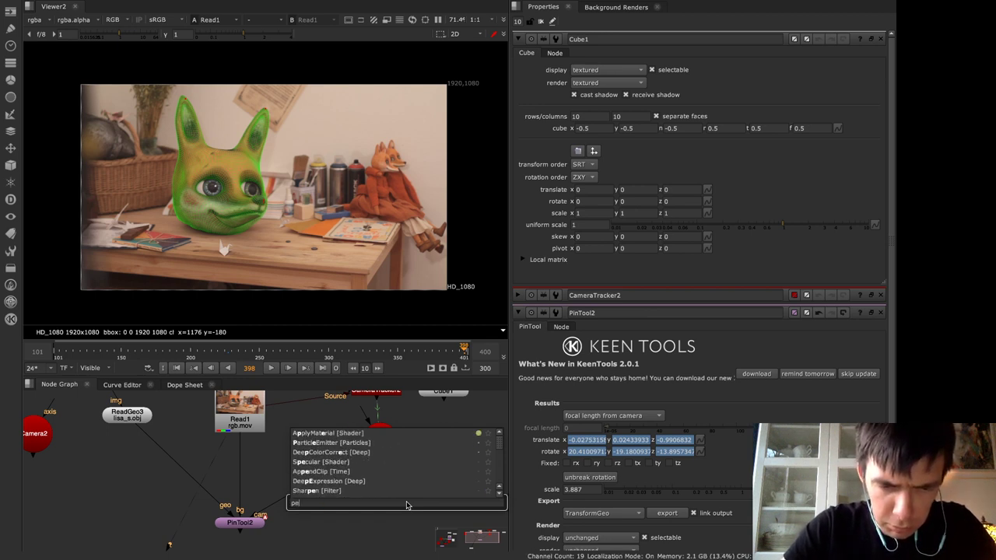
key("BackSpace")
key("BackSpace")
type("inTool [KeenTools")
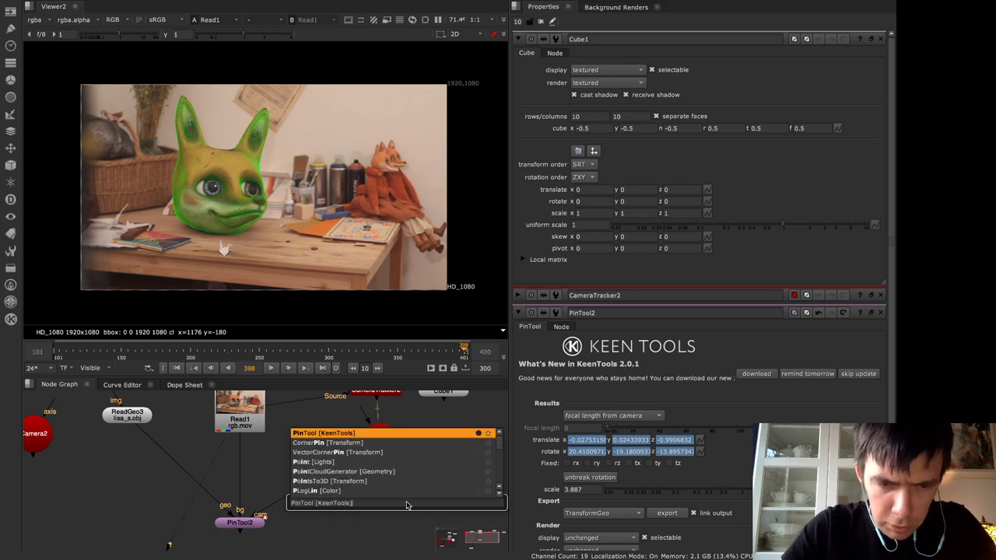
key("Return")
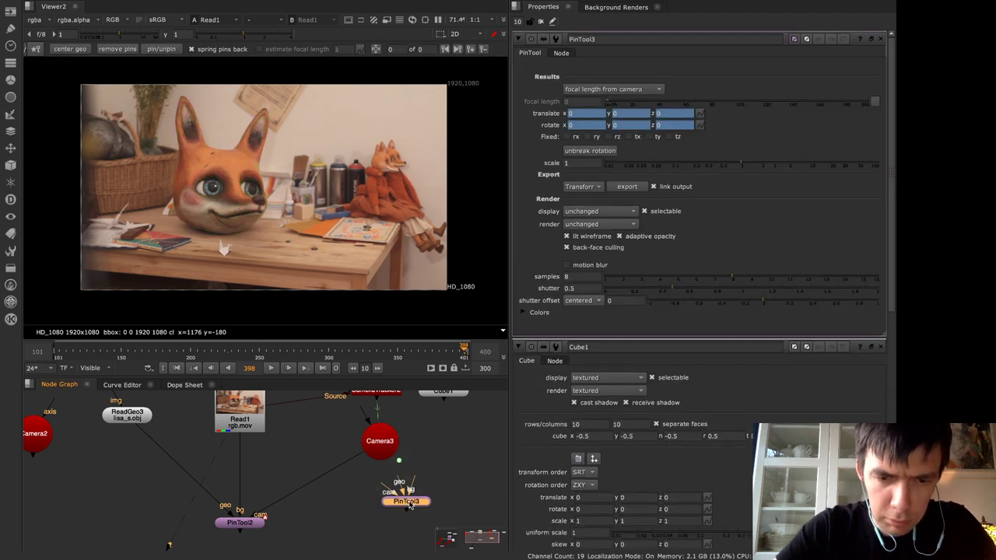
Connect the new PinTool's geo input to Cube1, cam to Camera3 and bg to Read1, and show its output in the viewer
left_click_drag(397, 470, 436, 410)
left_click_drag(391, 501, 380, 461)
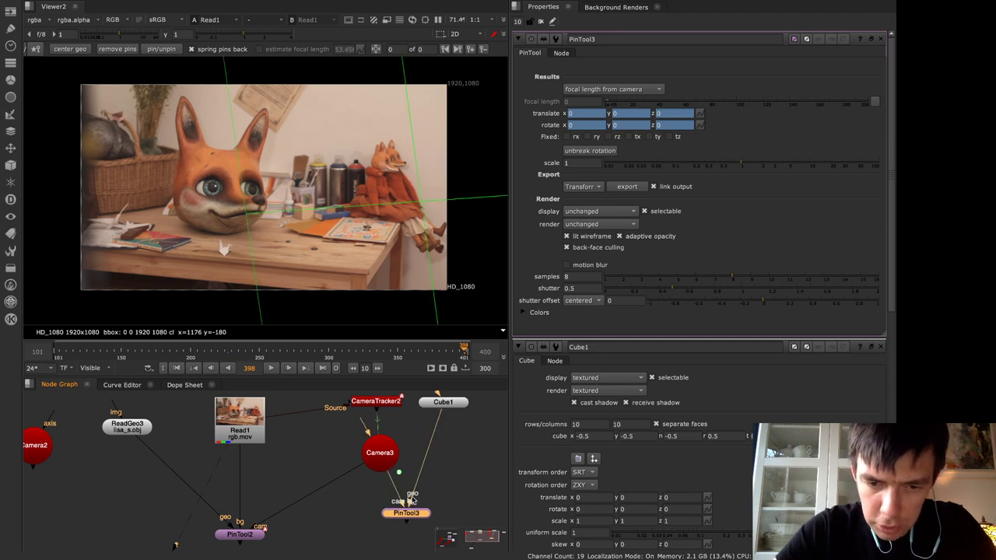
left_click_drag(405, 498, 239, 428)
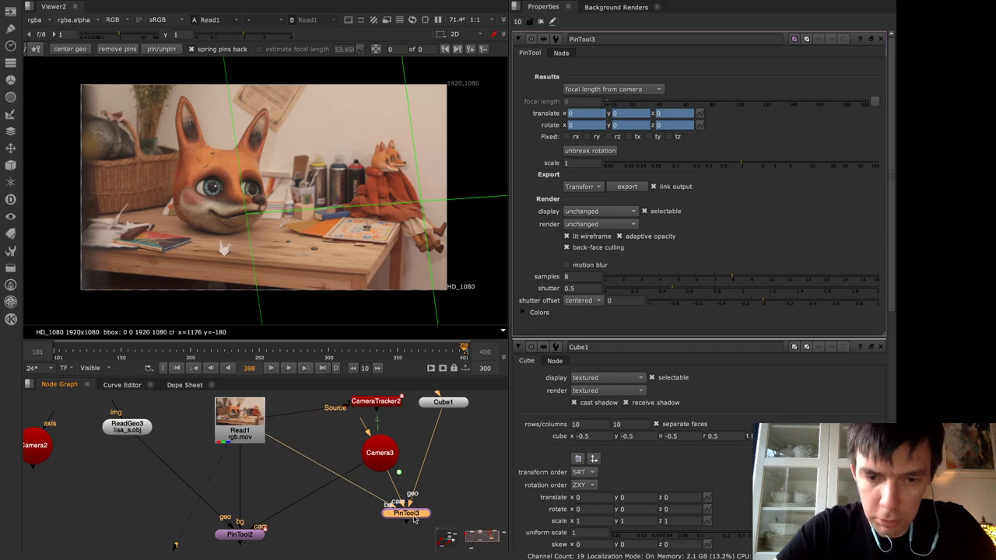
key("1")
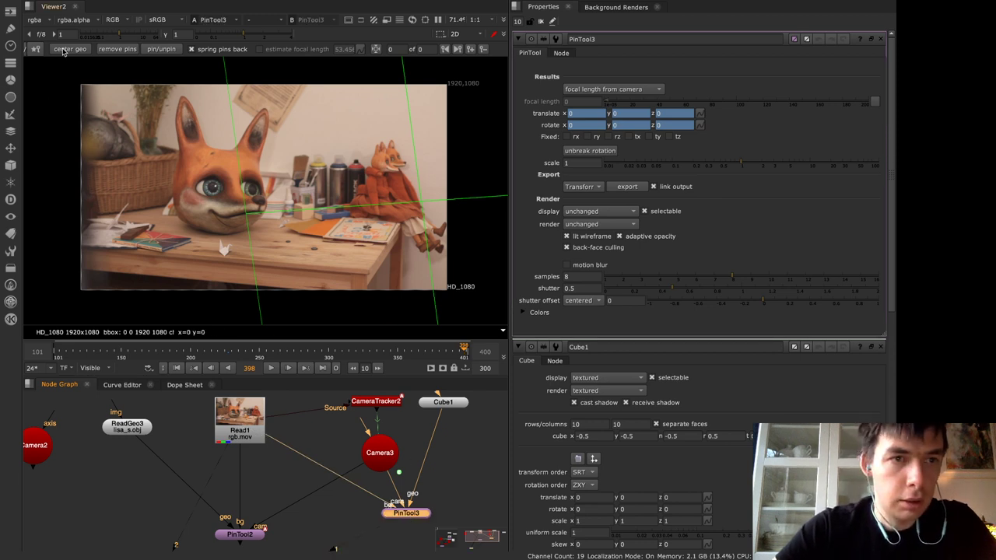
Center the cube geometry at frame 398 and pin its lower front corners to the tabletop beside the fox head
left_click(64, 49)
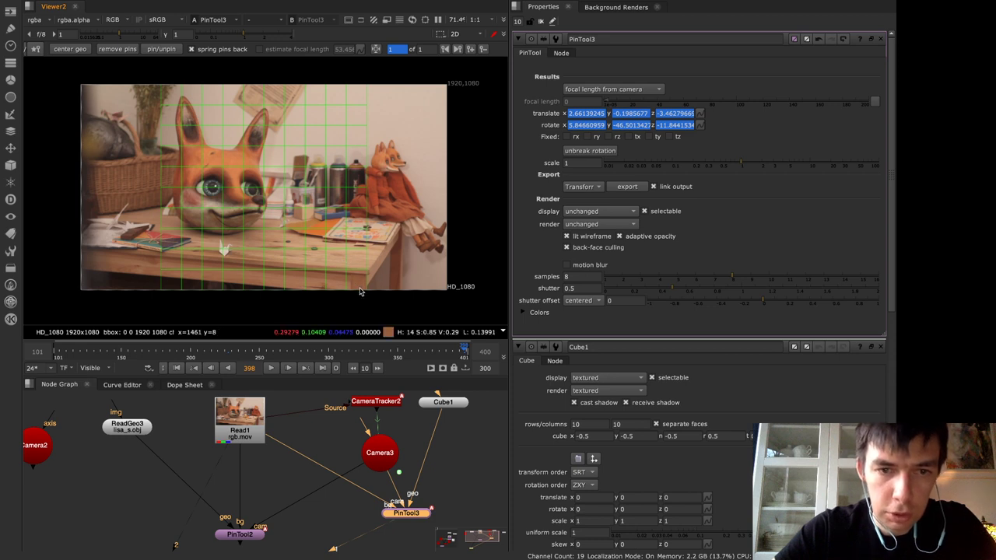
left_click_drag(359, 291, 305, 246)
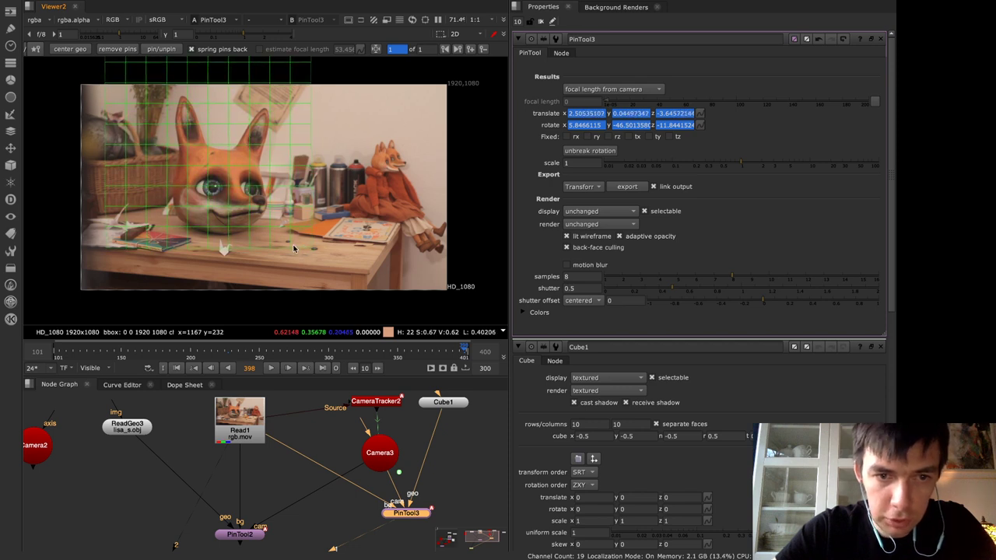
left_click_drag(105, 243, 341, 251)
Adjust the cube's base corner pins to turn it in line with the tabletop perspective near the two black buttons
scroll(302, 250, "up", 5)
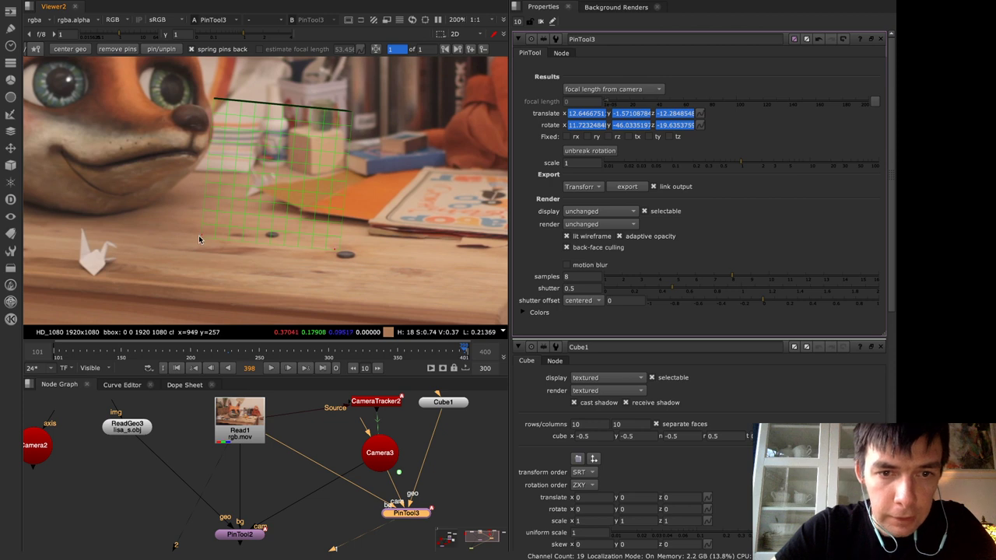
left_click_drag(200, 239, 201, 236)
left_click_drag(335, 186, 334, 185)
left_click_drag(198, 225, 234, 214)
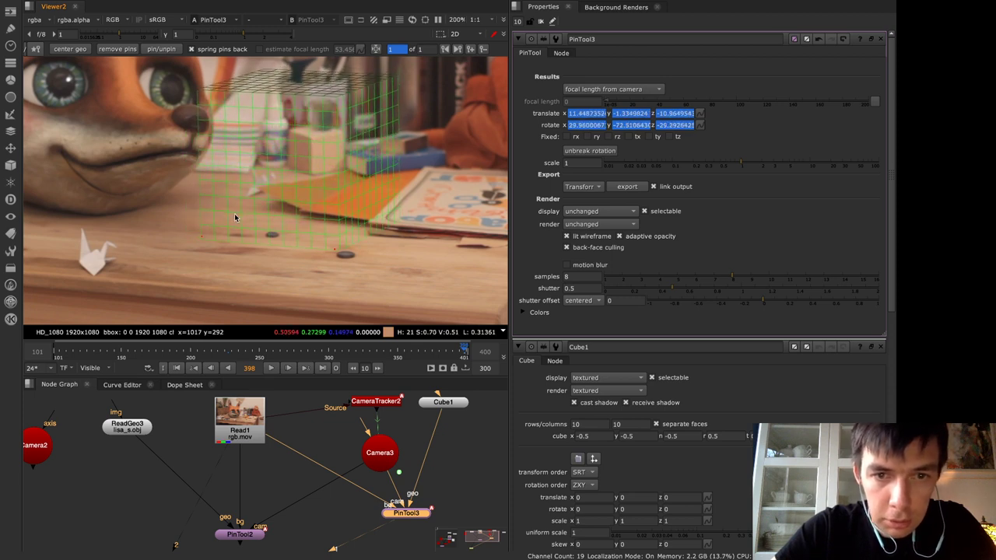
left_click_drag(411, 207, 369, 227)
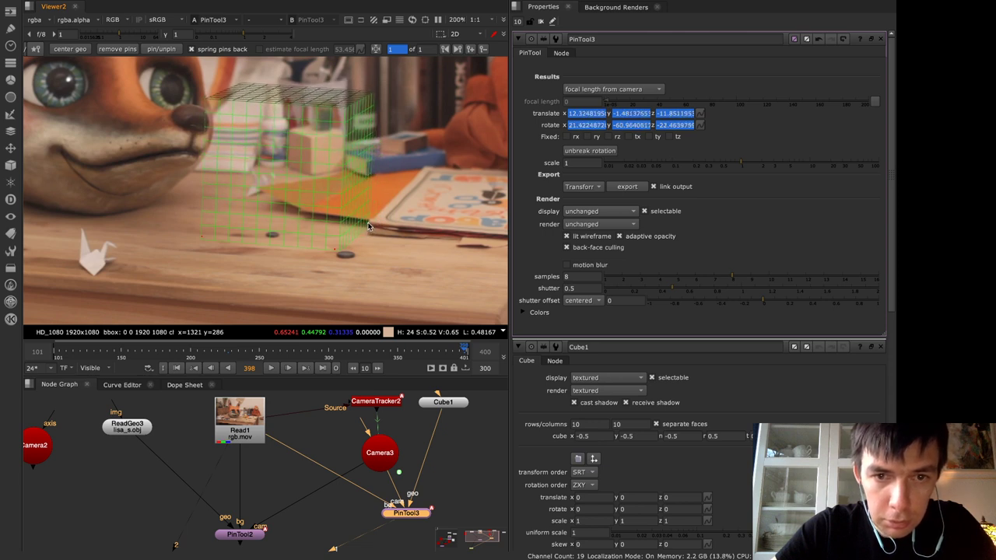
Fine-tune the pins at the cube's lower front corners against the tabletop and the nearest black button
scroll(431, 239, "down", 6)
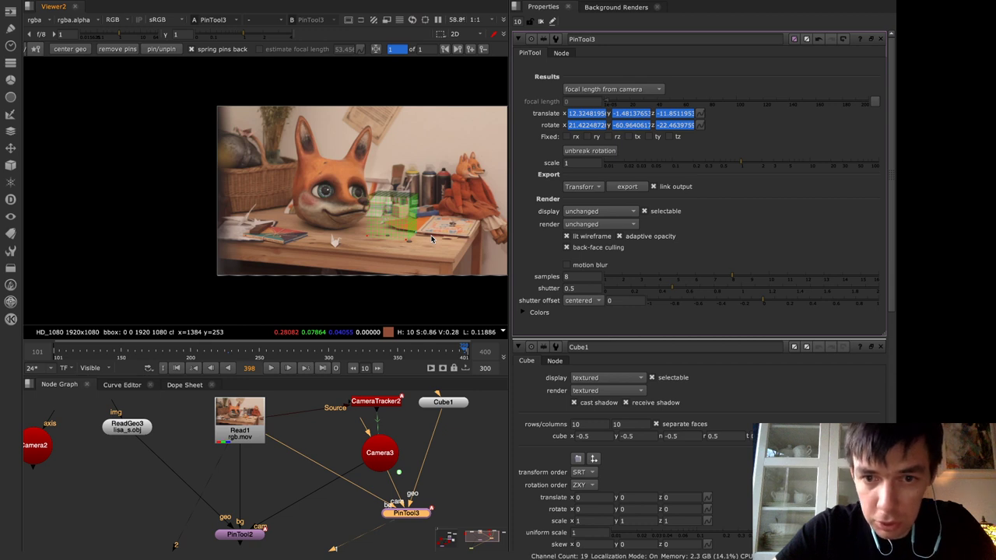
scroll(432, 239, "up", 3)
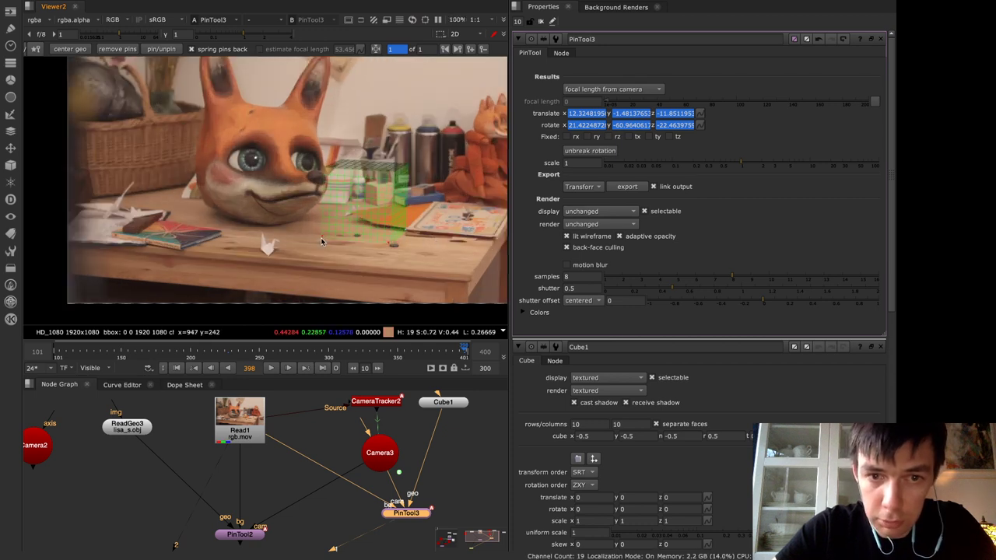
left_click_drag(322, 241, 322, 239)
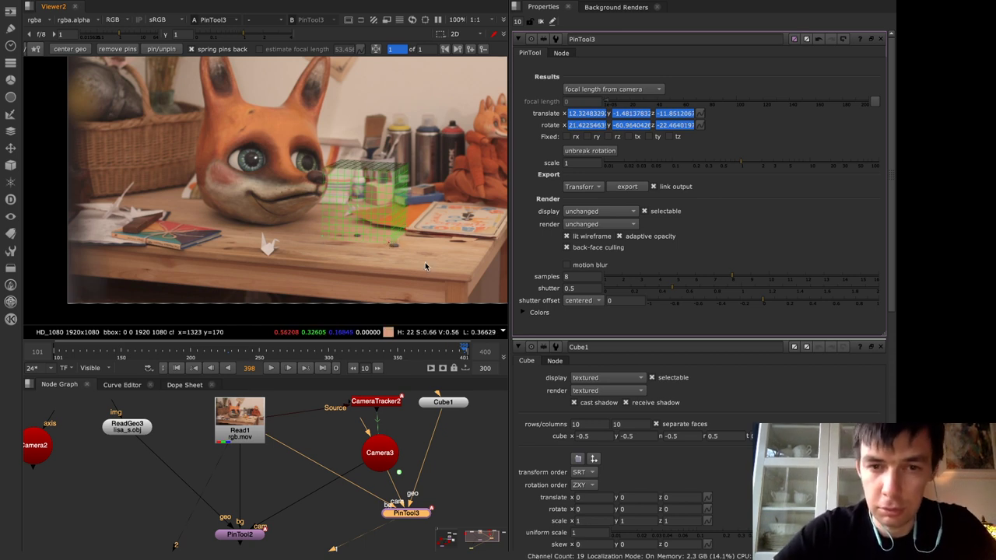
scroll(377, 249, "up", 6)
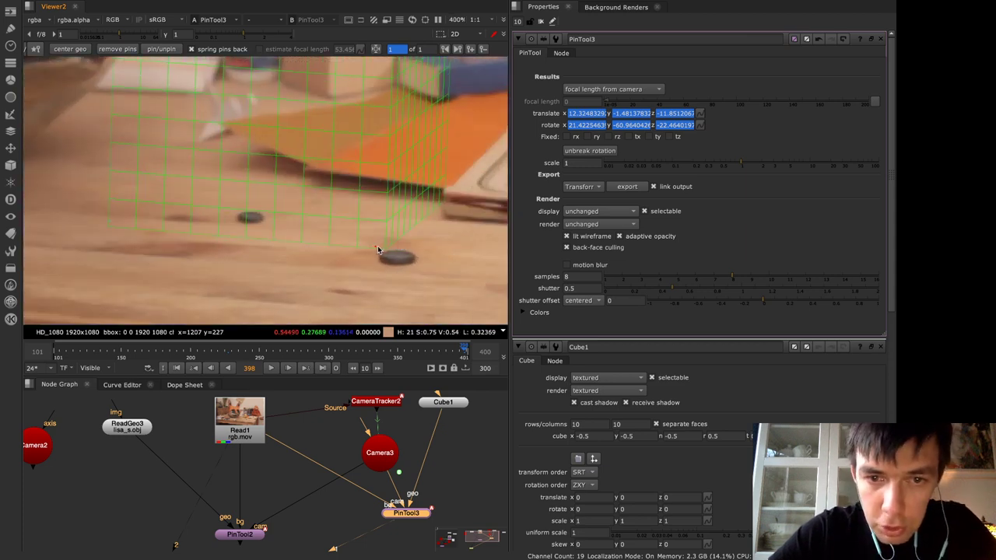
left_click_drag(378, 247, 377, 248)
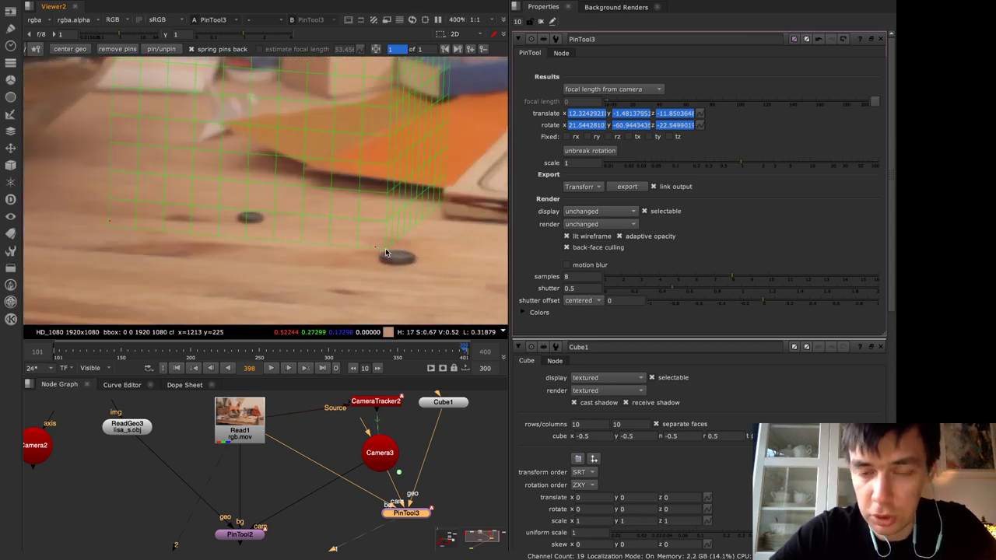
scroll(385, 250, "down", 4)
scroll(385, 250, "down", 2)
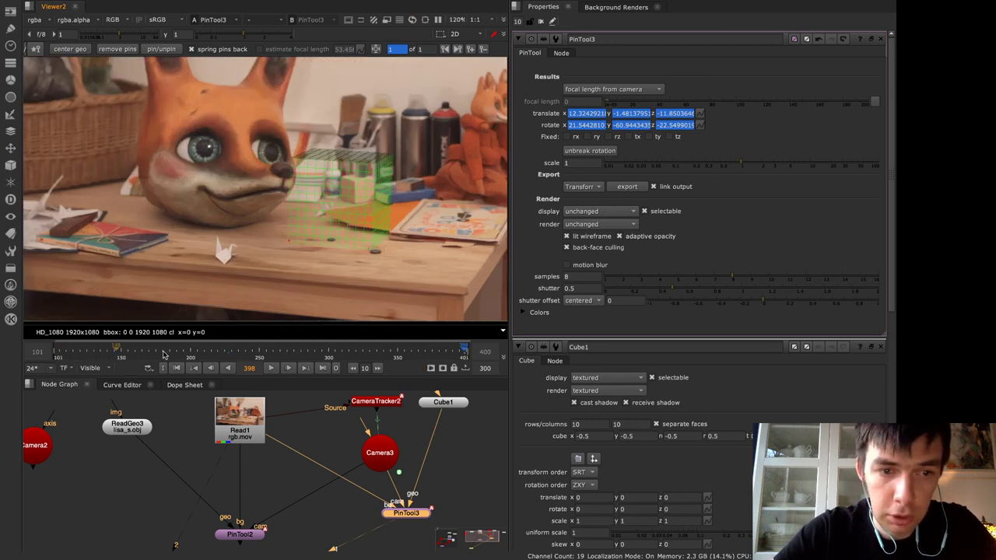
At frame 366, reduce the pinned cube's scale to 0.061 to bring it back onto the tabletop beside the fox head
left_click(309, 353)
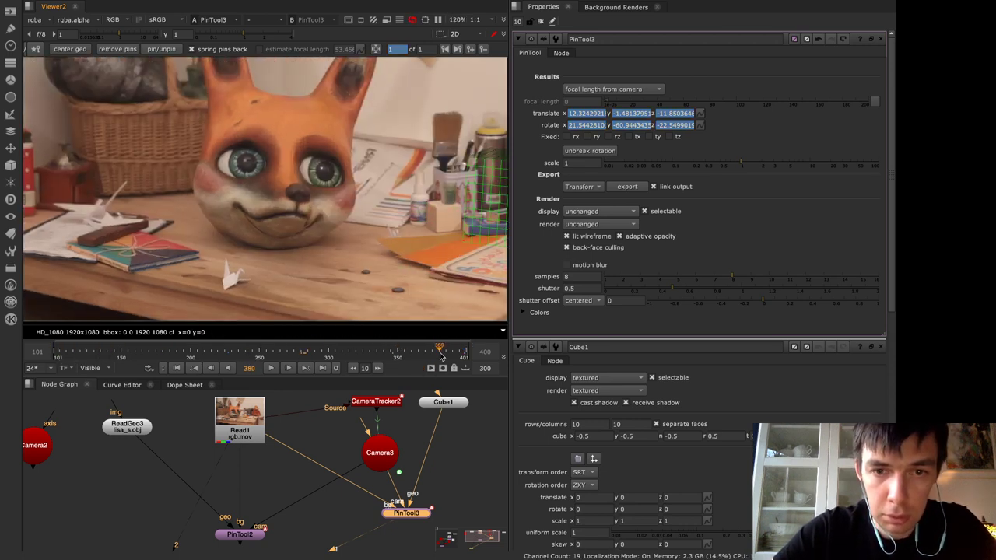
left_click(418, 354)
key("Right")
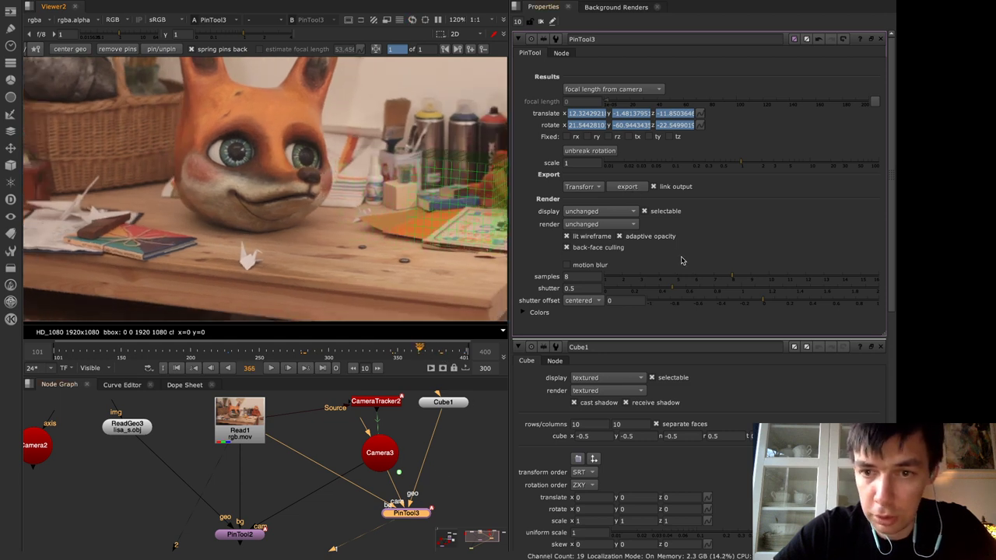
left_click_drag(738, 164, 657, 187)
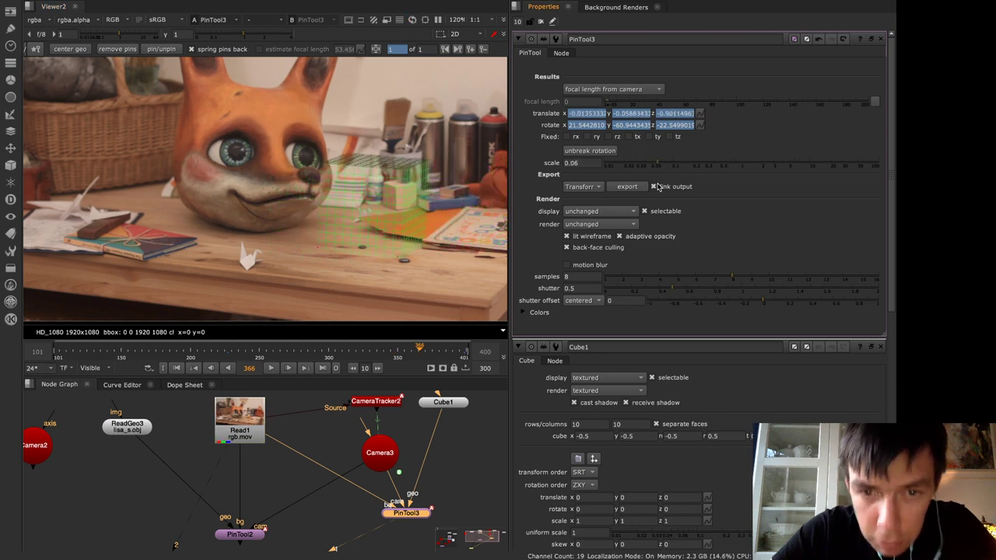
left_click(589, 163)
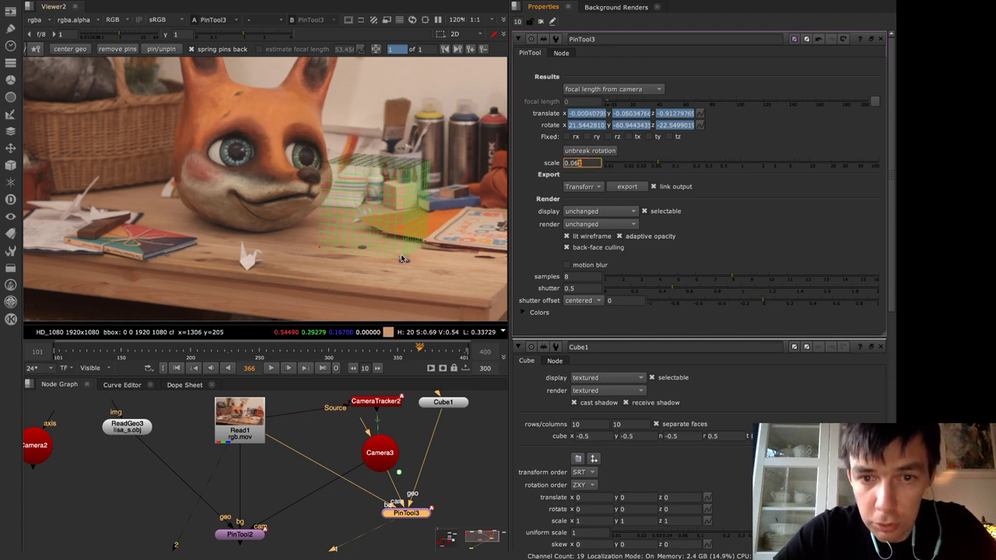
Compare the cube's placement at frame 398, and refine its scale to 0.0602 at frame 103
left_click(464, 352)
key("Right")
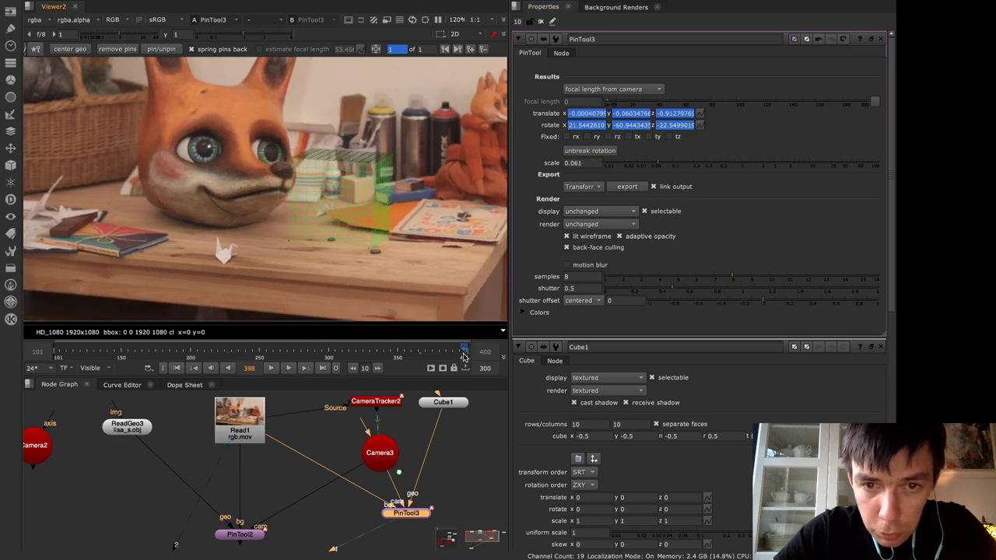
scroll(450, 354, "down", 1)
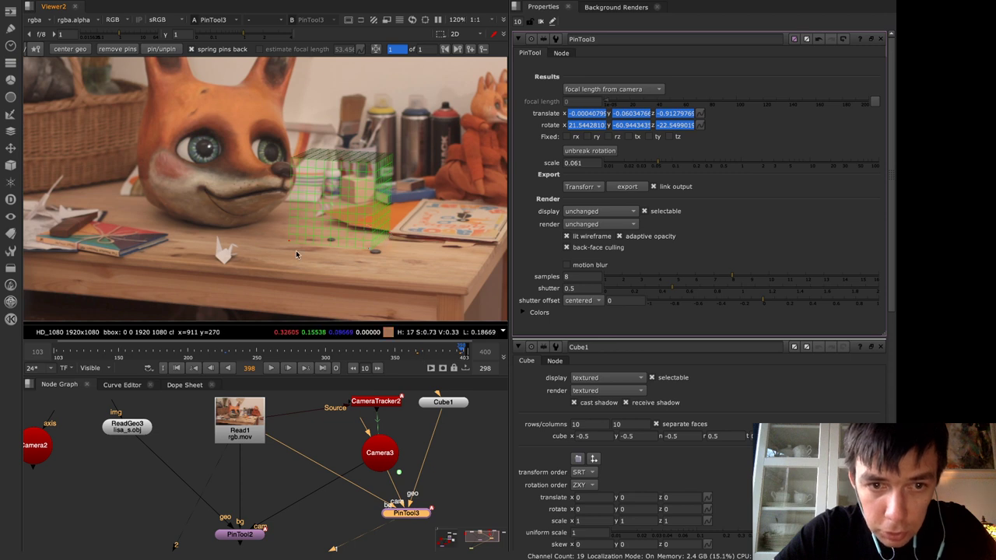
left_click(57, 354)
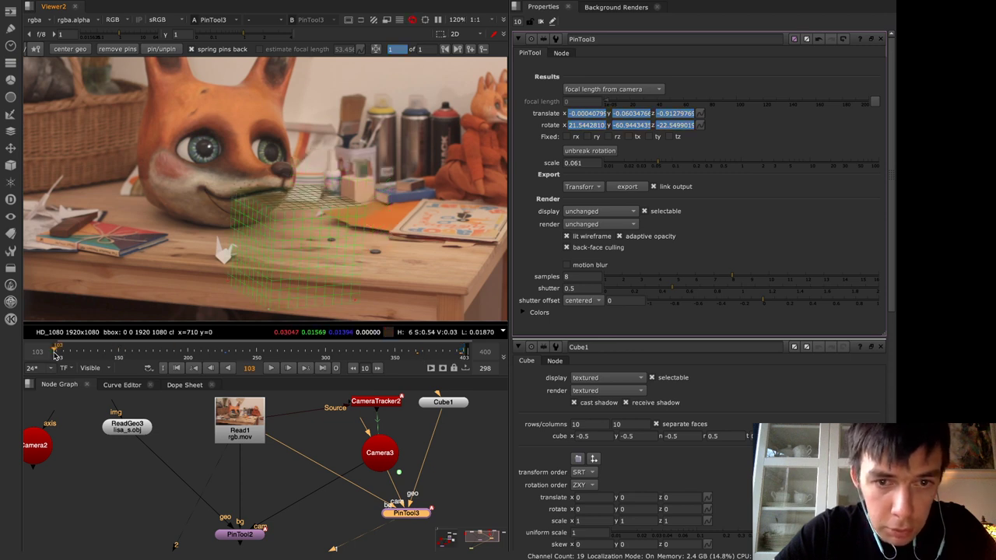
left_click(595, 162)
type("0")
key("Down")
key("Down")
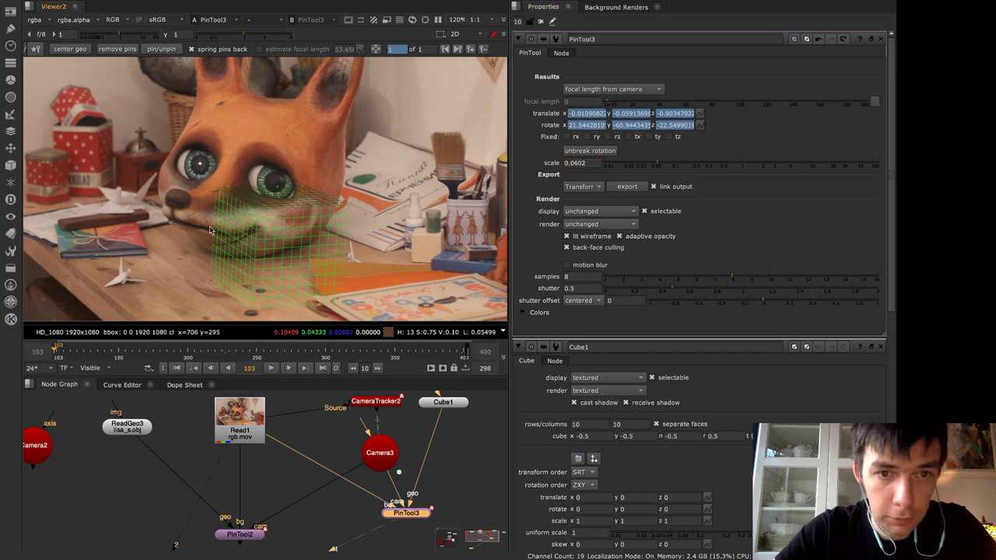
Enlarge the viewer and scrub the shot from frame 103 to 389 to examine how the cube follows the tabletop
scroll(214, 261, "down", 5)
scroll(312, 264, "up", 1)
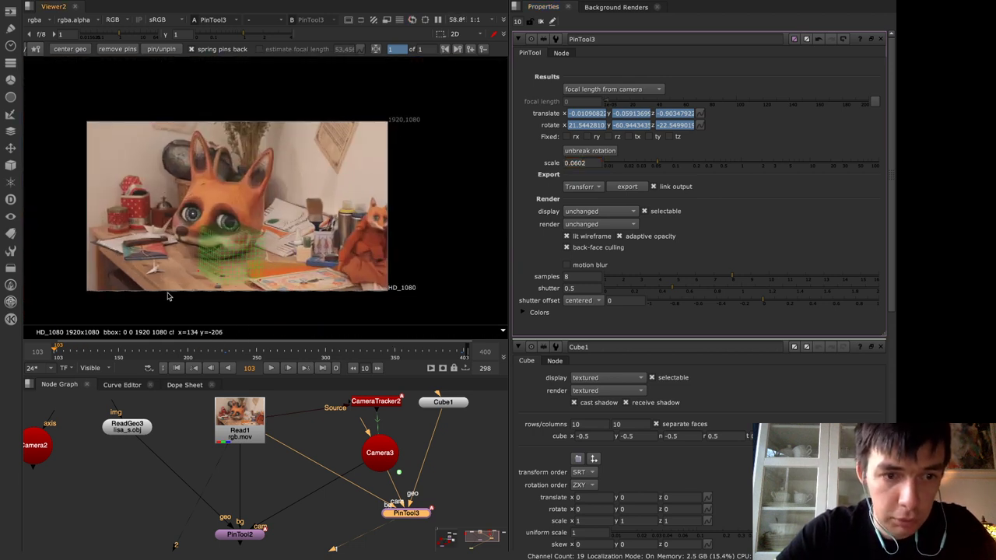
key("space")
key("f")
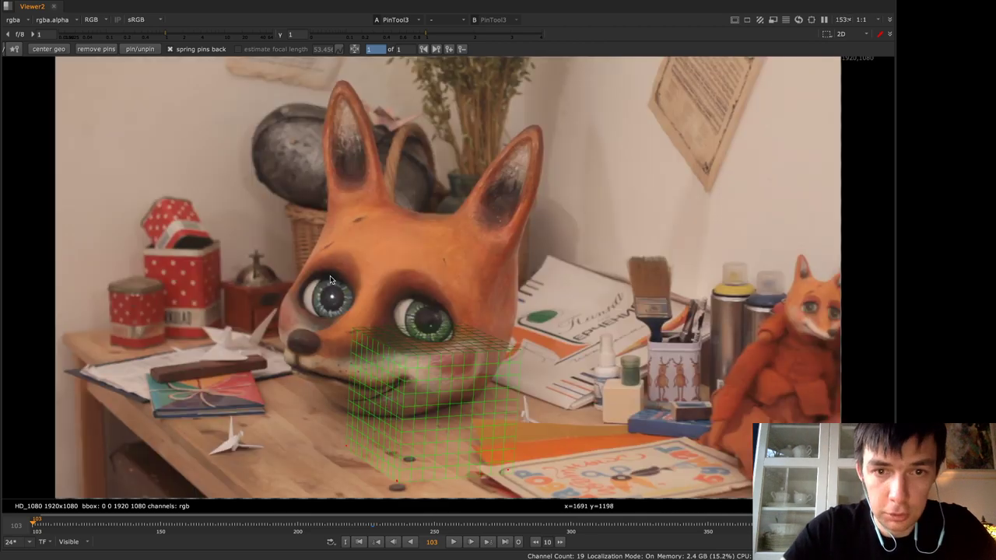
left_click(67, 525)
left_click_drag(66, 526, 839, 517)
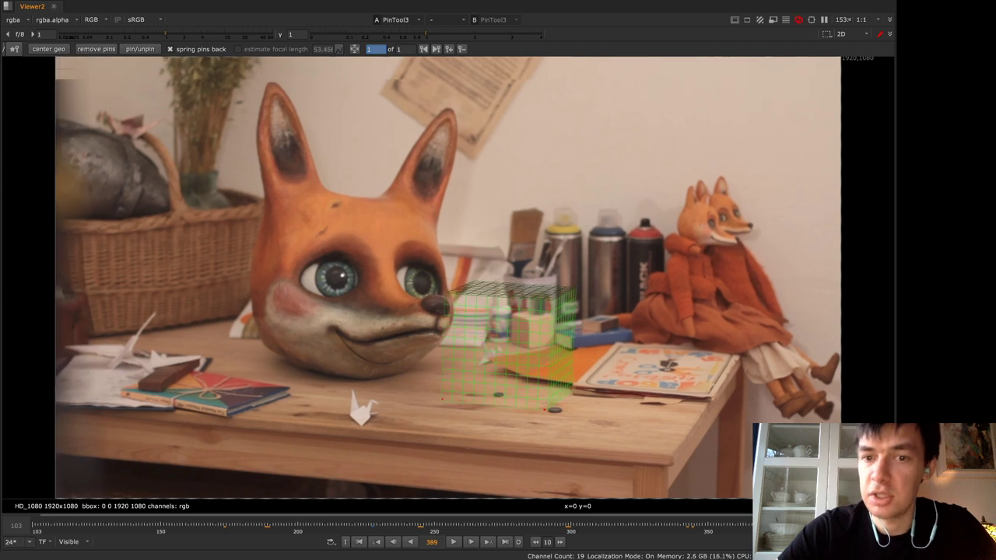
key("Right")
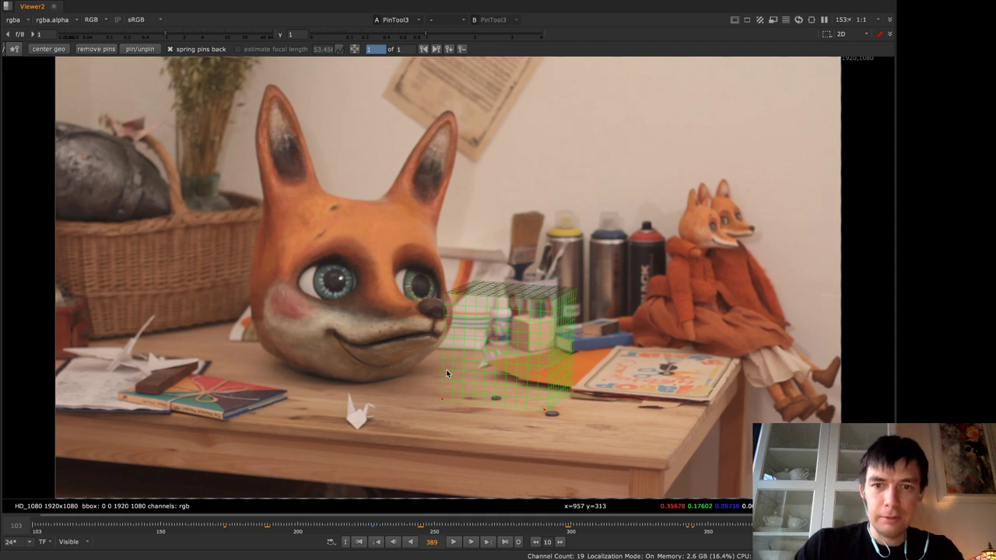
Switch to the presentation in Safari, show the Animation slide, and switch back to the fox.nk script in Nuke
key("super+Tab")
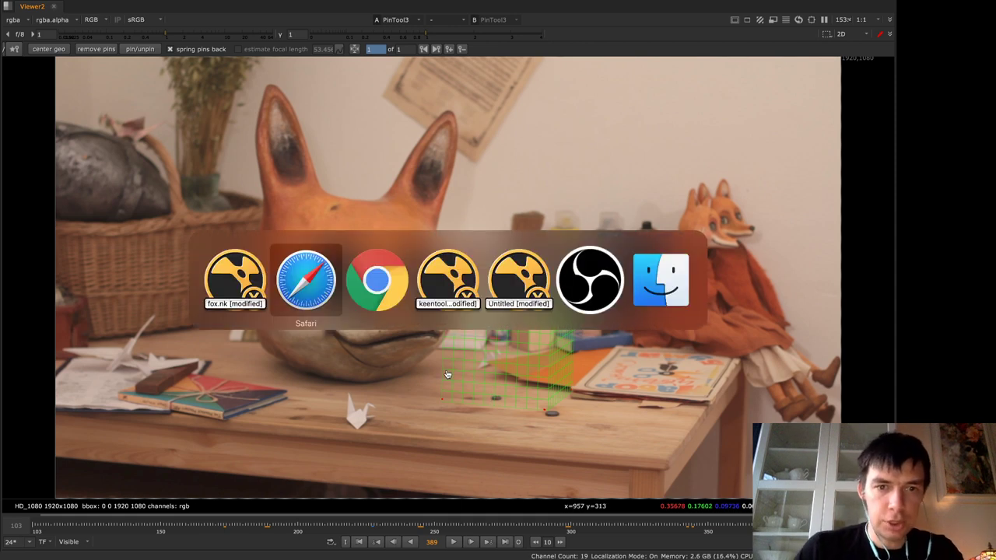
key("Right")
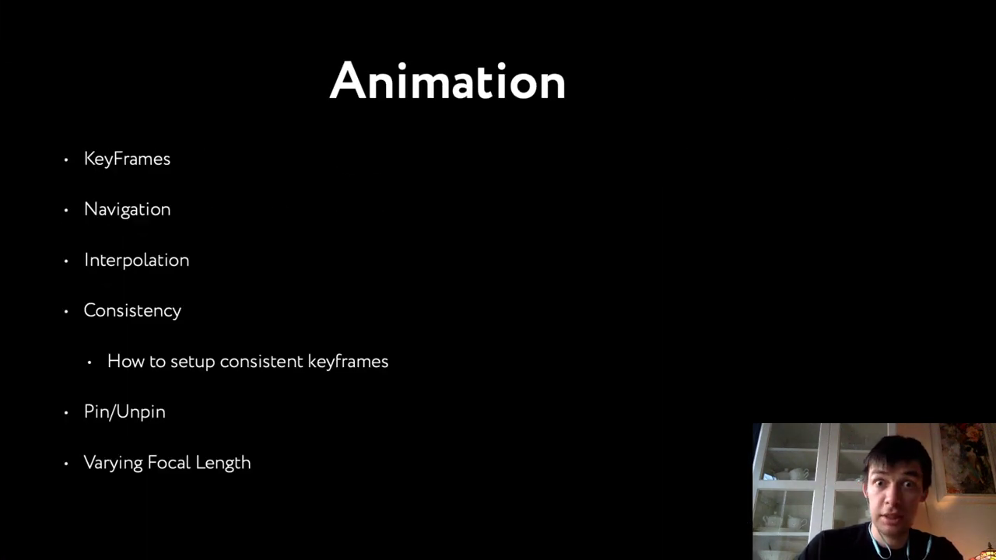
key("super+Tab")
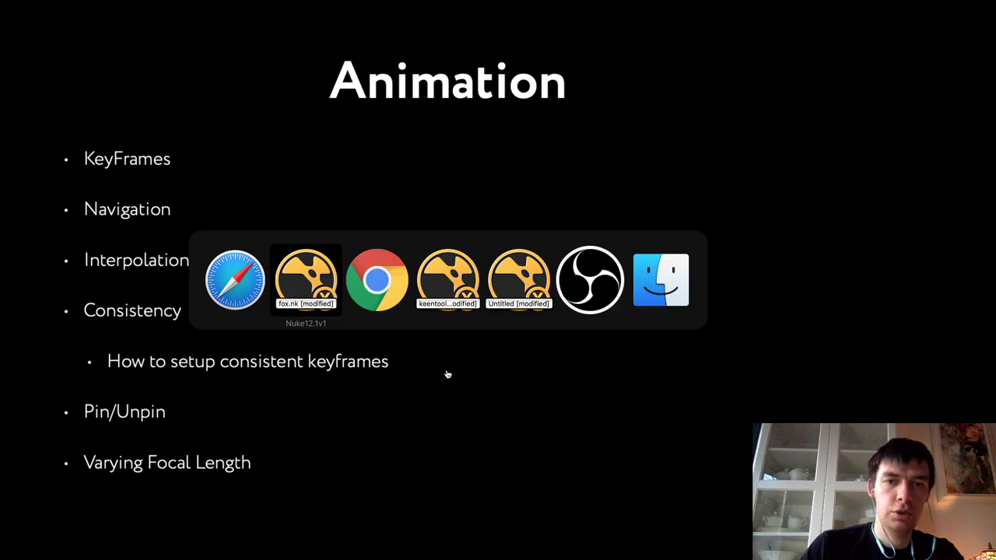
Switch to the keentools-gt-violin.nk script and play the violinist shot with the timeline narrowed to frames 1–49
key("super+Tab")
key("super+Tab")
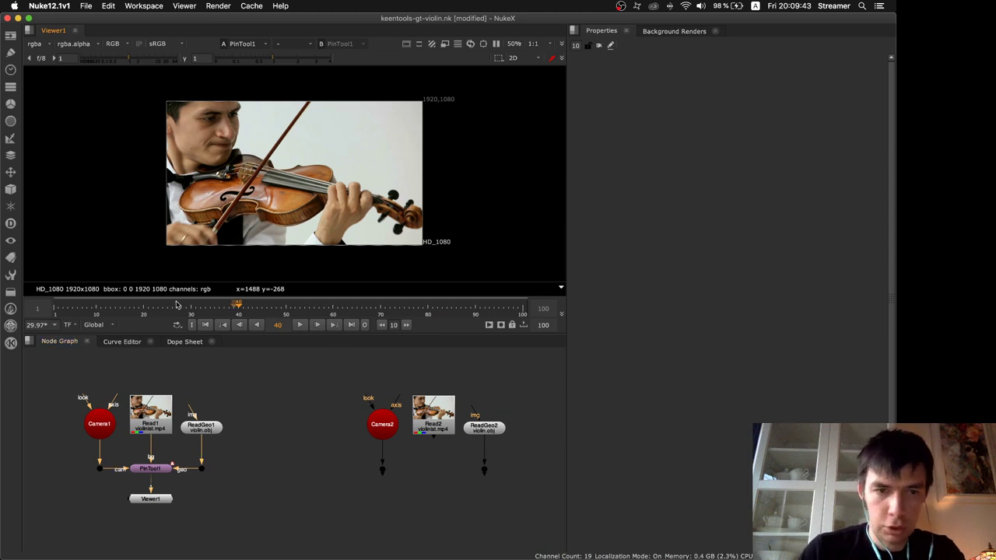
mouse_move(73, 305)
left_mouse_down()
mouse_move(474, 329)
mouse_move(266, 317)
mouse_move(80, 322)
left_mouse_up()
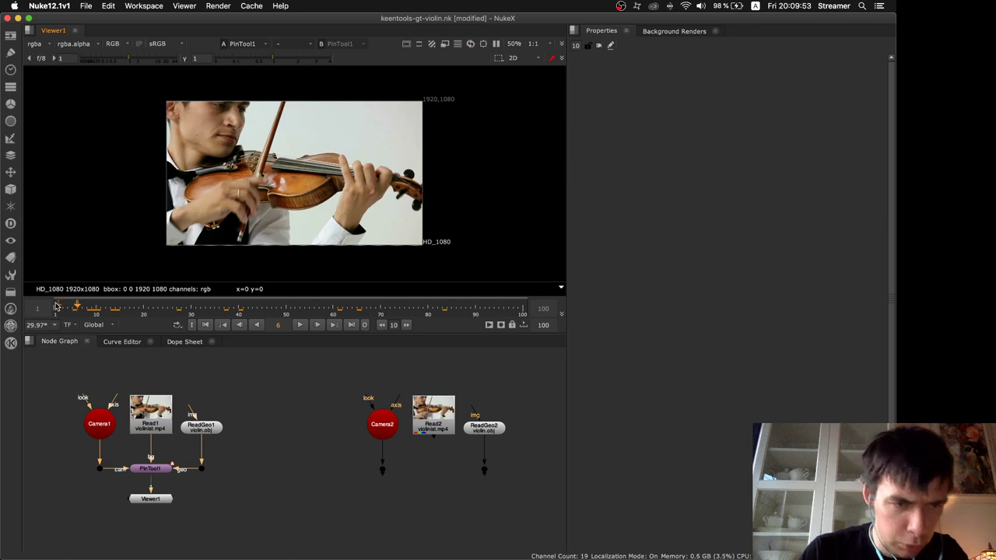
scroll(54, 307, "down", 2)
middle_click_drag(54, 307, 249, 311)
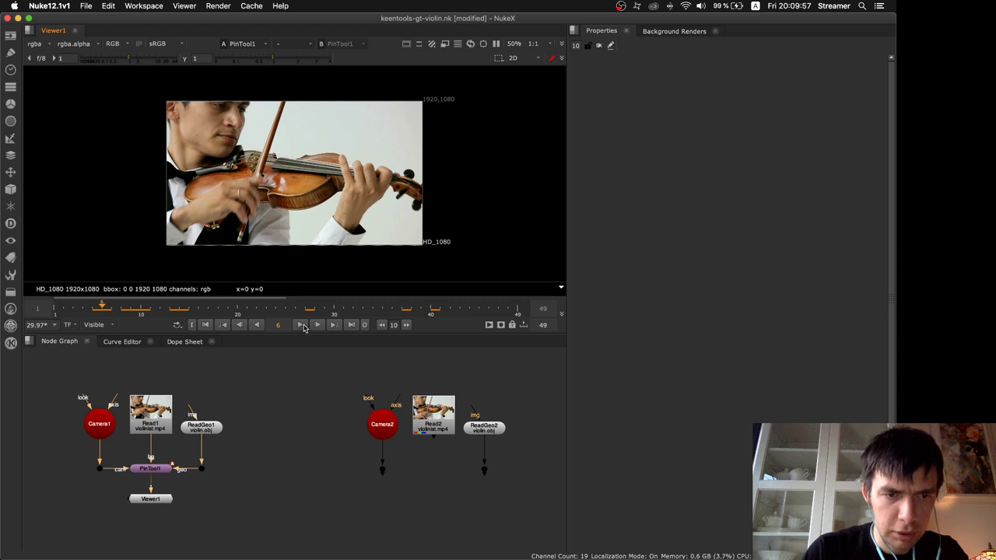
left_click(301, 325)
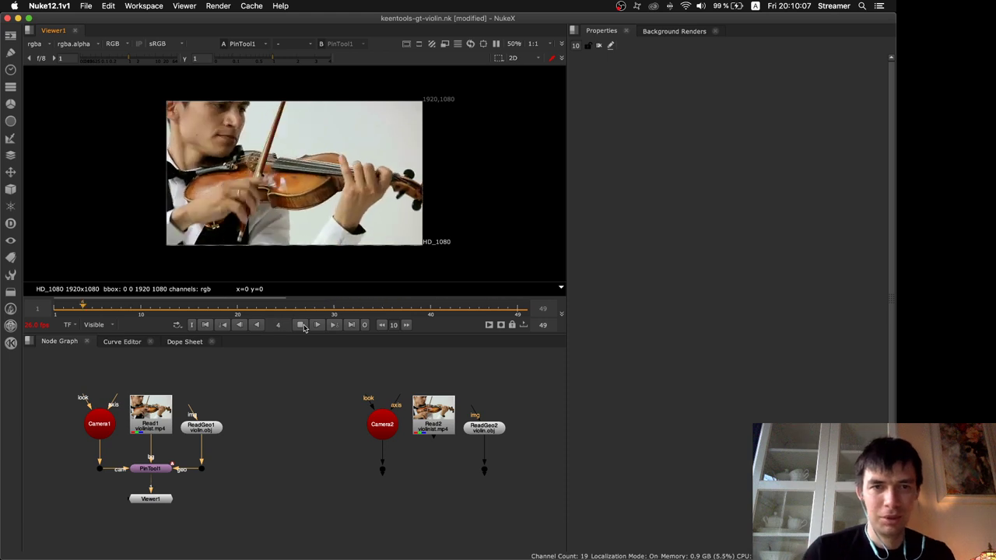
Clear all caches while the violinist shot plays, and stop playback at frame 31
left_click(251, 5)
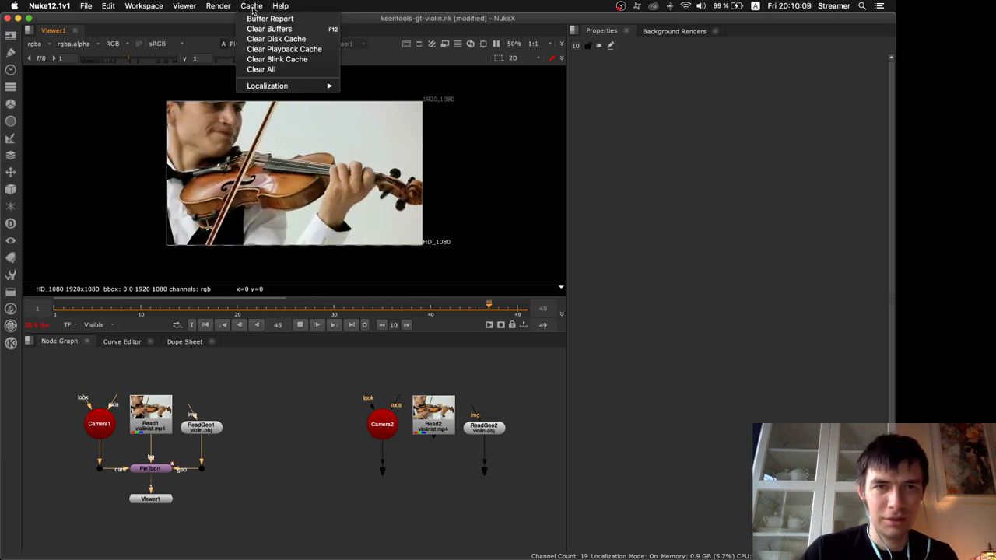
left_click(276, 71)
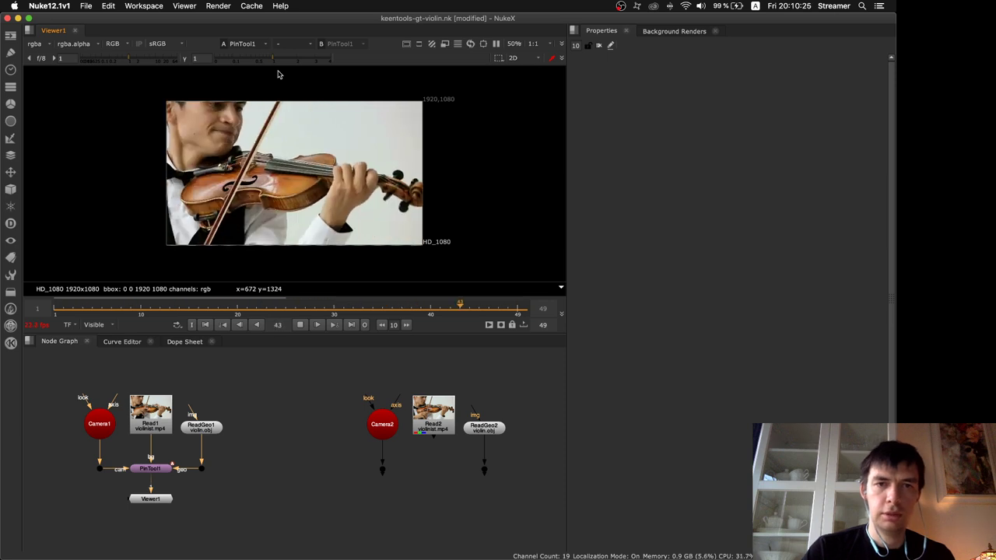
left_click(299, 324)
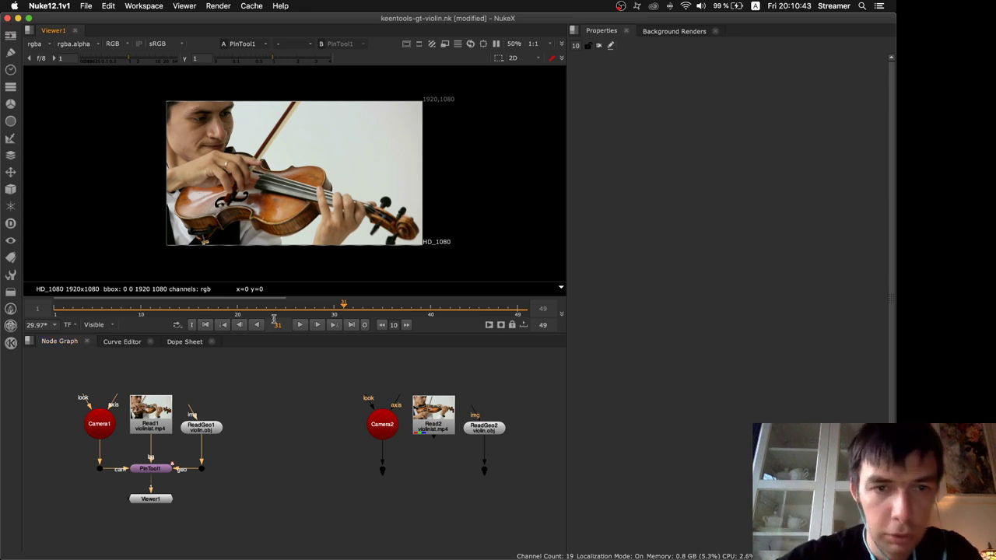
Show the ReadGeo2 violin geometry in the 3D viewer with the headlamp lighting on, orbiting to face its front
left_click(483, 427)
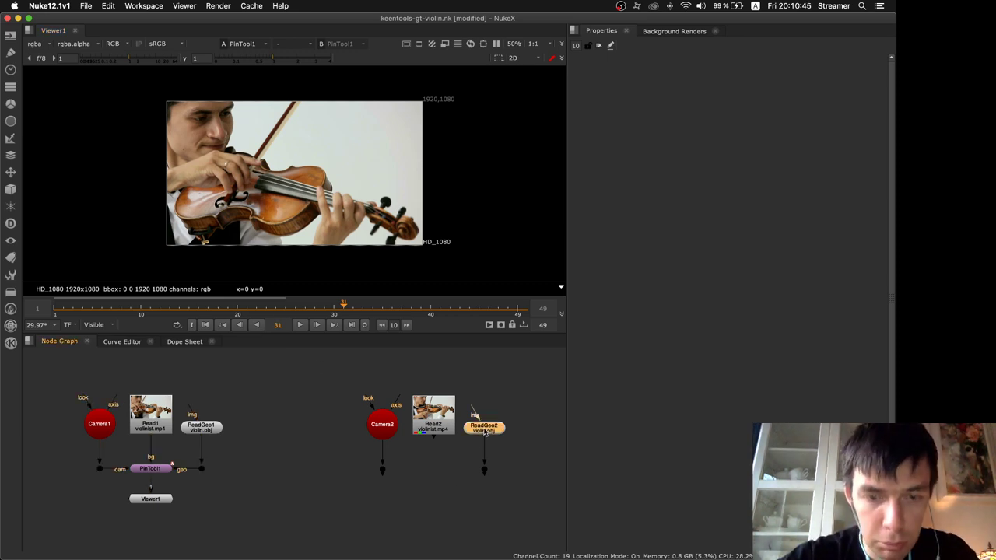
key("1")
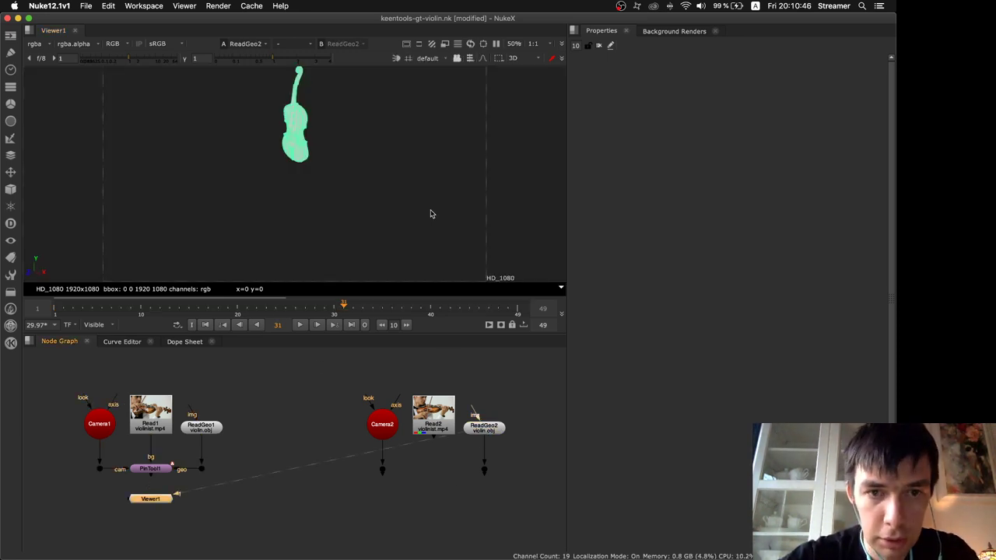
left_click(395, 59)
left_click(403, 139)
mouse_move(368, 170)
left_mouse_down("super")
mouse_move(303, 169)
mouse_move(367, 156)
left_mouse_up("super")
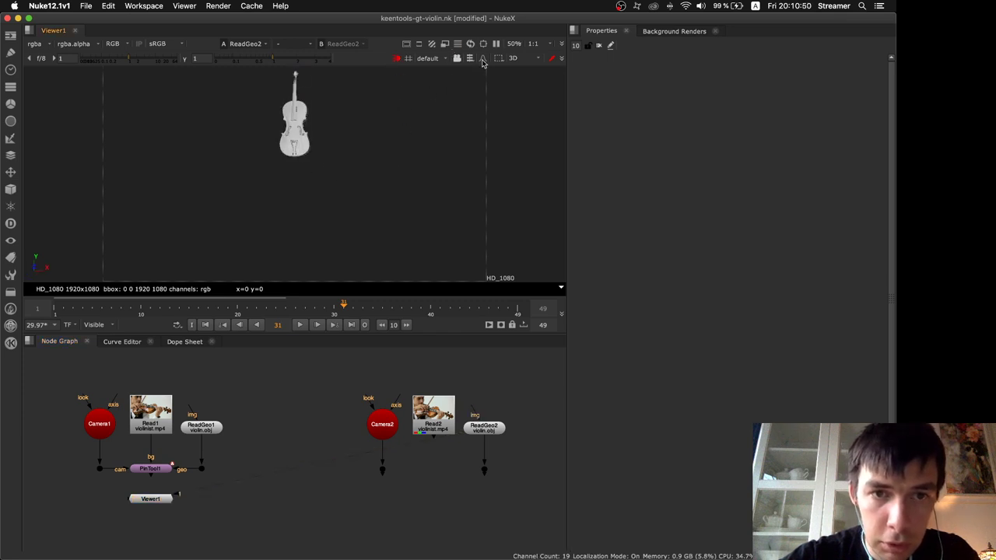
left_click(386, 427)
left_click(441, 481)
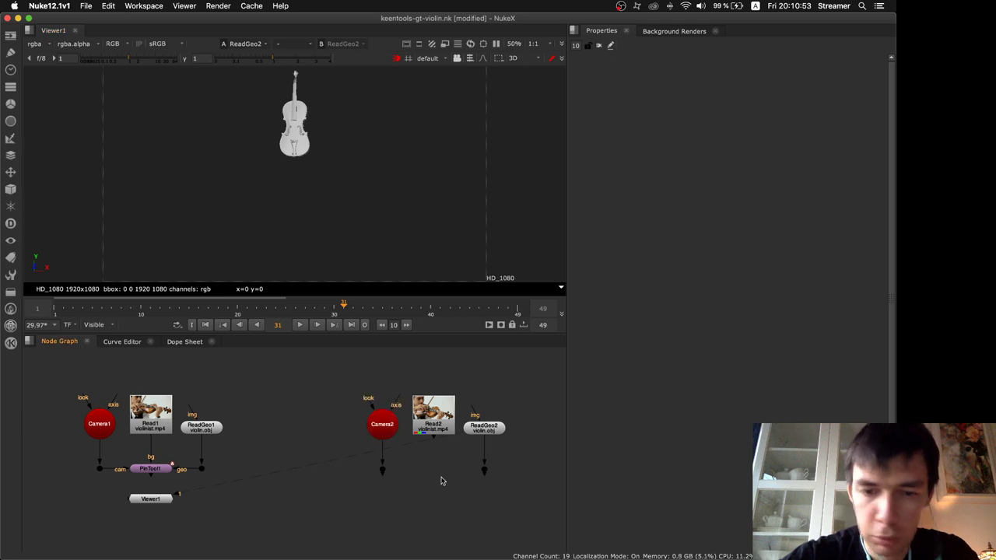
key("Tab")
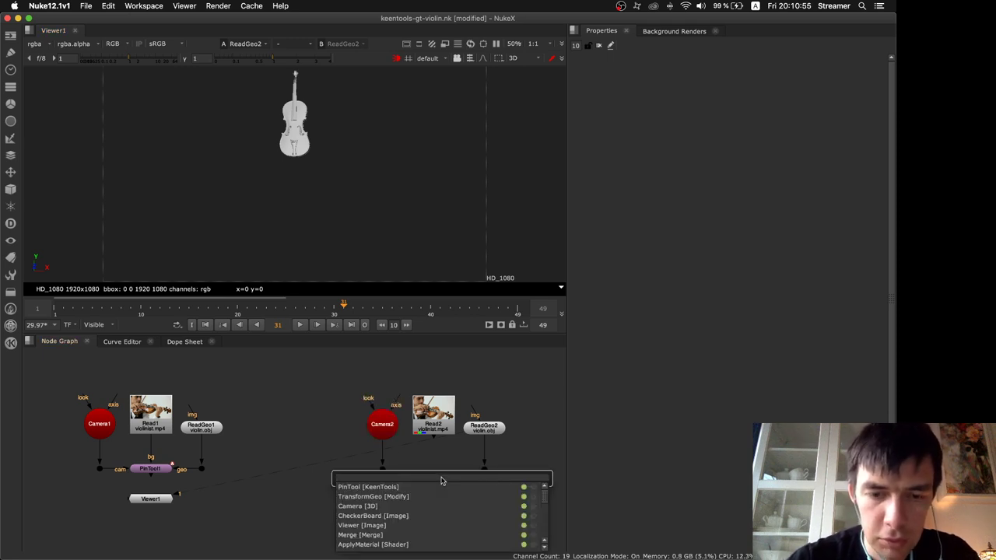
key("Down")
key("Return")
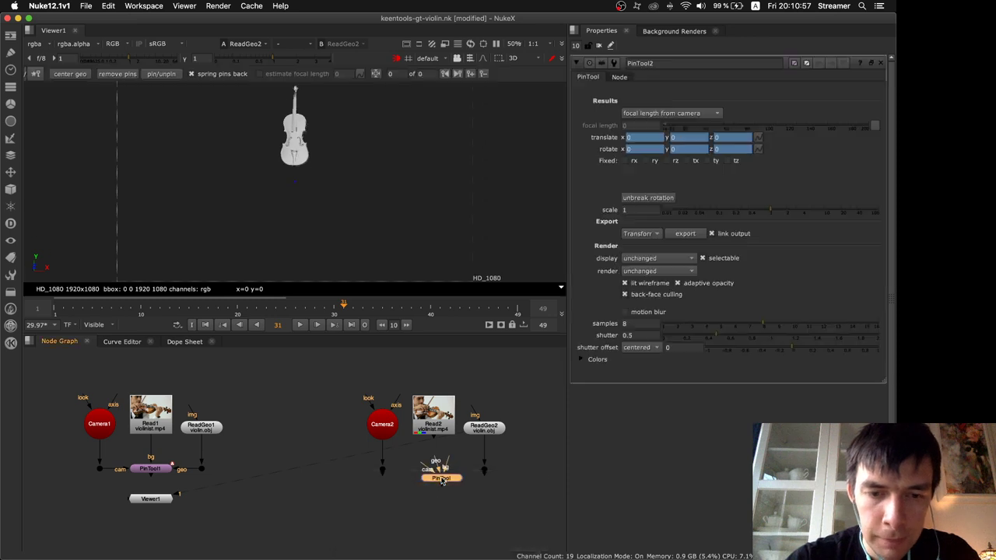
left_click_drag(435, 482, 428, 486)
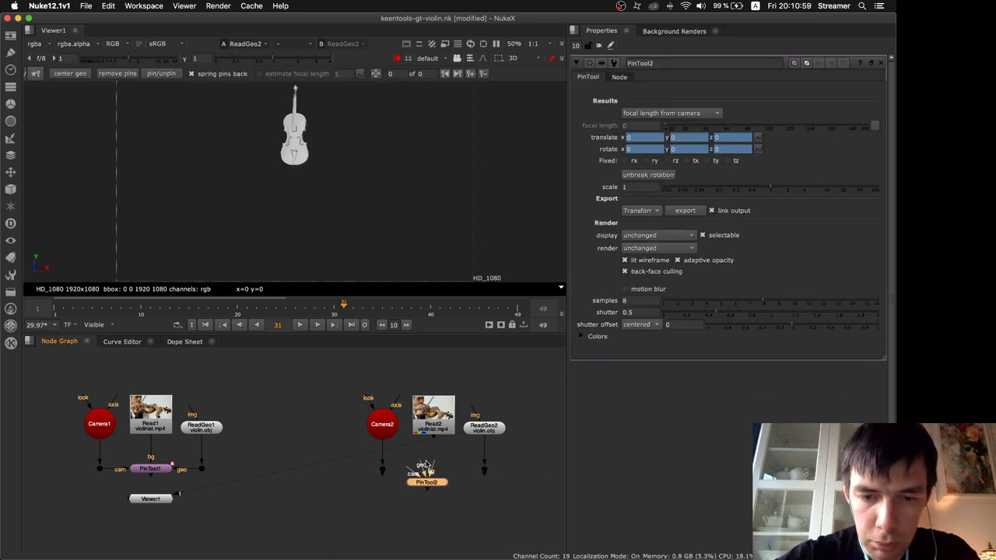
left_click_drag(521, 445, 329, 382)
left_click(423, 485)
key("Delete")
Add a KeenTools PinTool node fed by Camera2, Read2 and ReadGeo2, and place it centrally beneath them
scroll(547, 387, "up", 3)
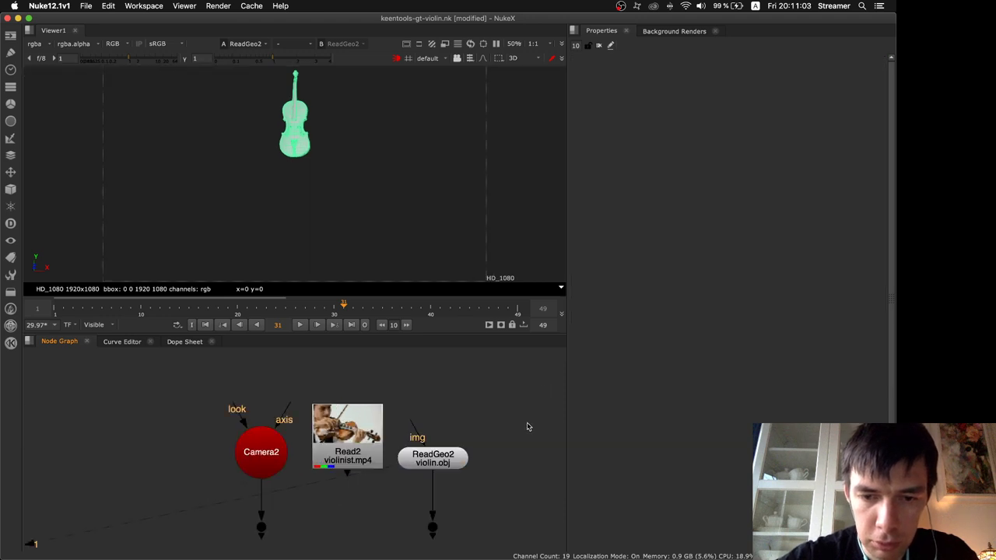
left_click_drag(197, 420, 164, 393)
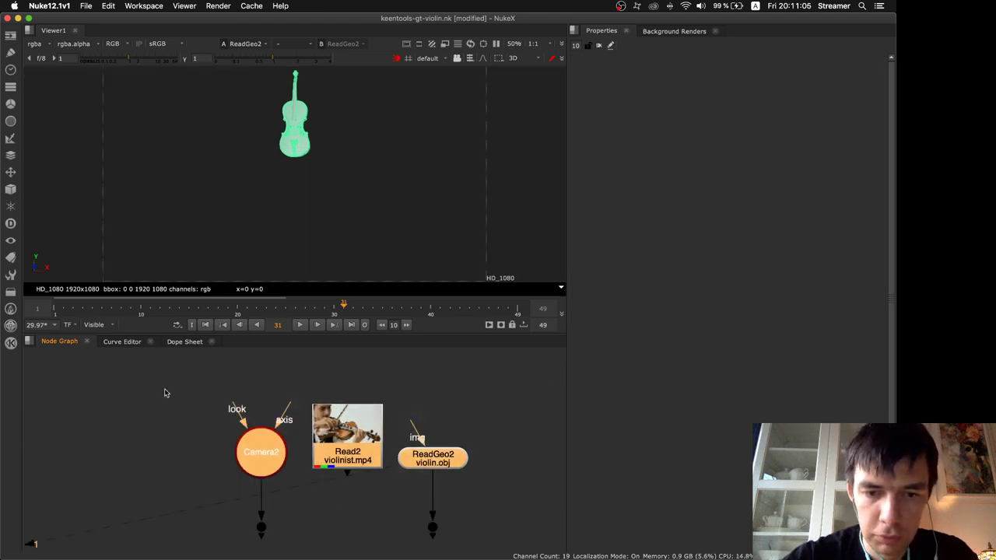
key("Tab")
type("p")
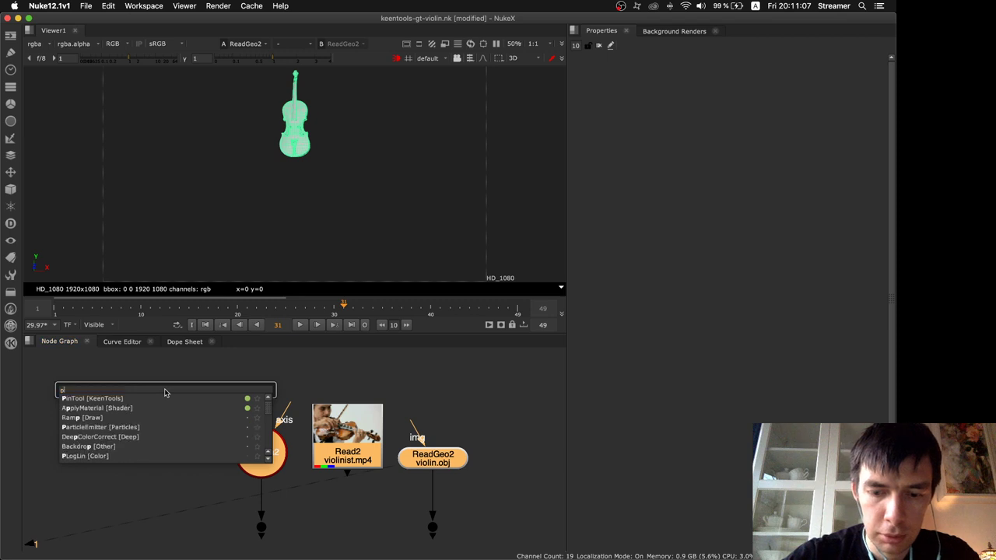
type("intol")
key("Down")
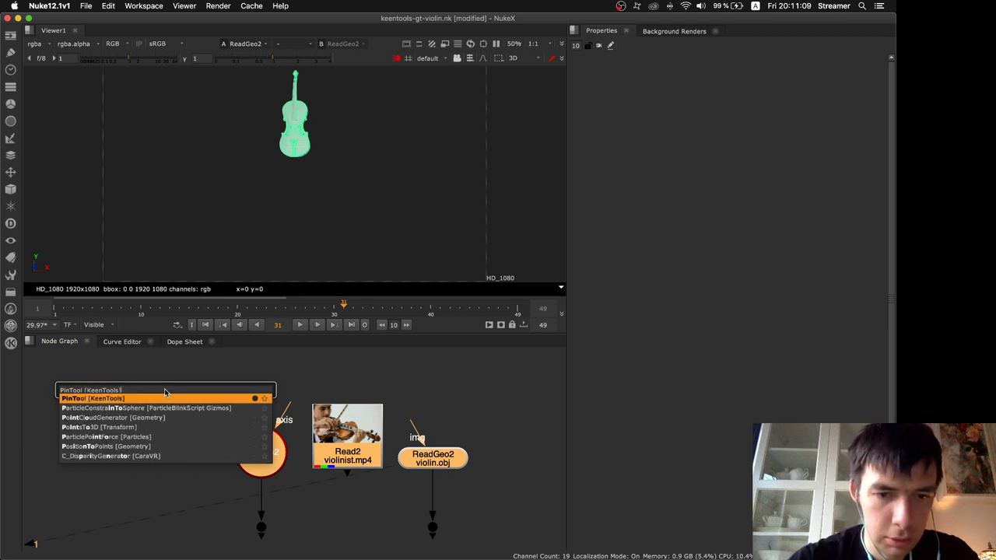
key("Return")
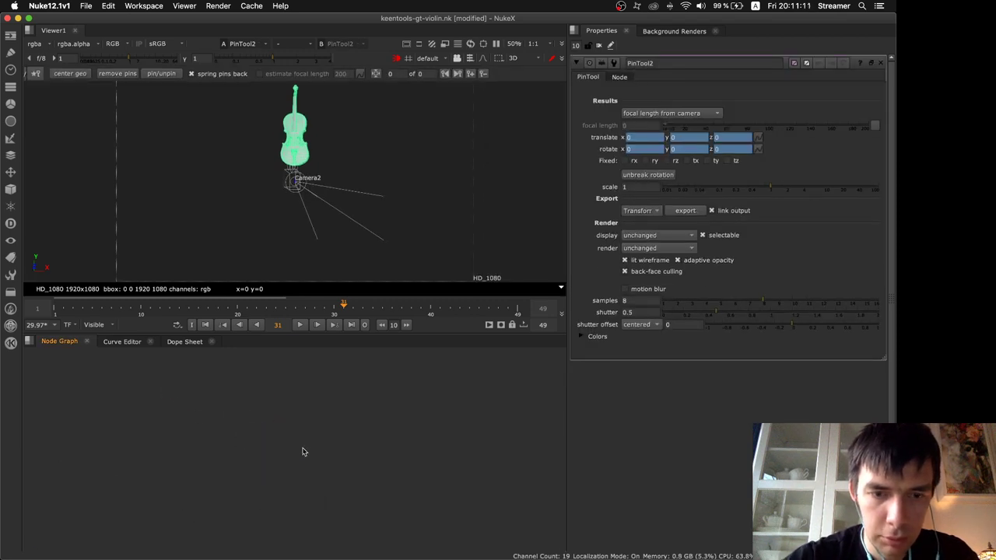
left_click(303, 452)
key("f")
left_click_drag(498, 445, 436, 474)
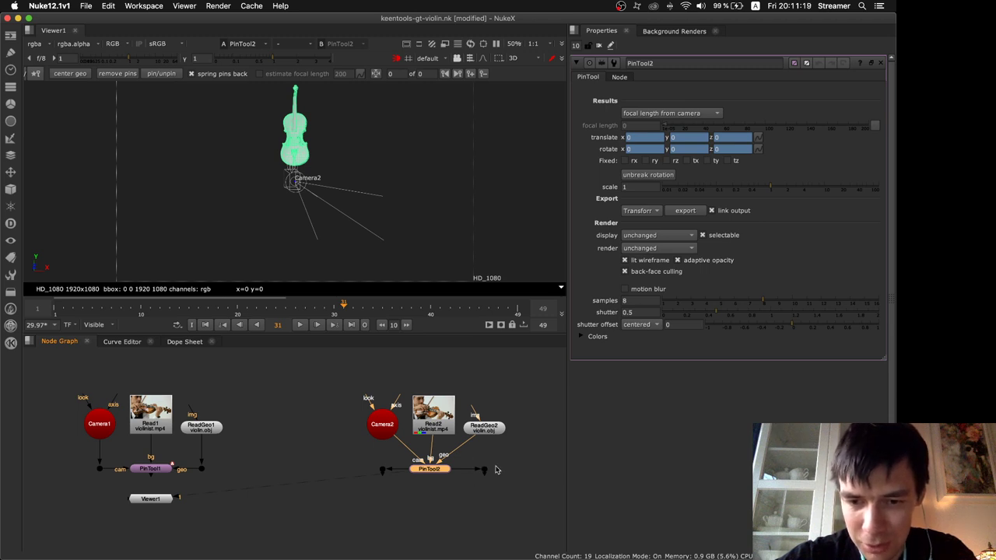
Move the dot to the right of PinTool2 to directly beneath it, so that its output line runs straight down
left_click_drag(486, 472, 436, 519)
left_click(448, 517)
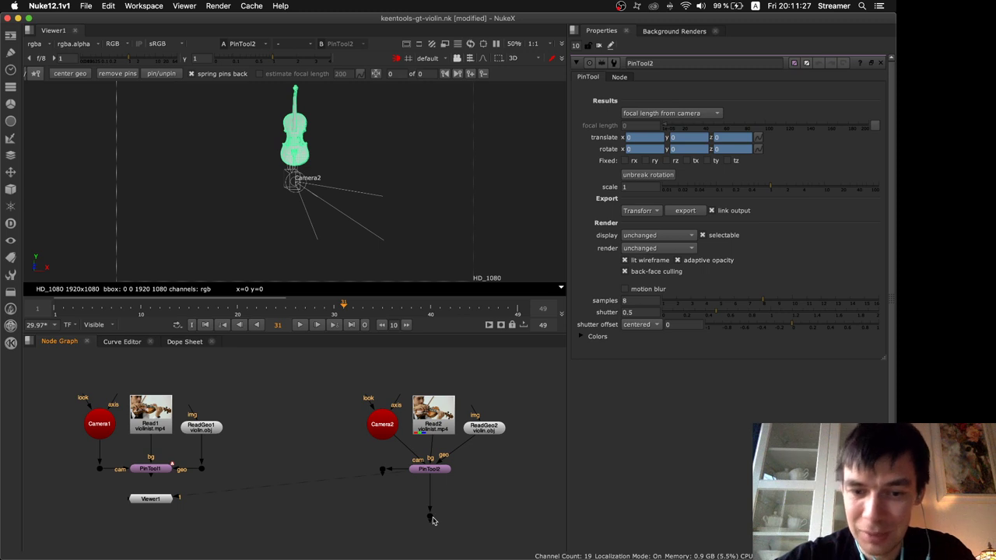
double_click(433, 520)
left_click(477, 512)
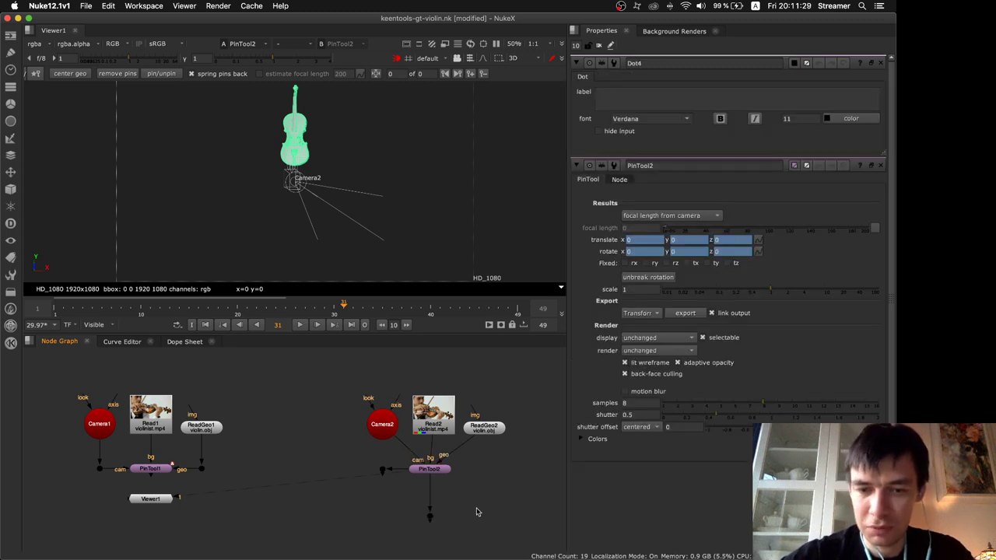
left_click_drag(436, 520, 484, 363)
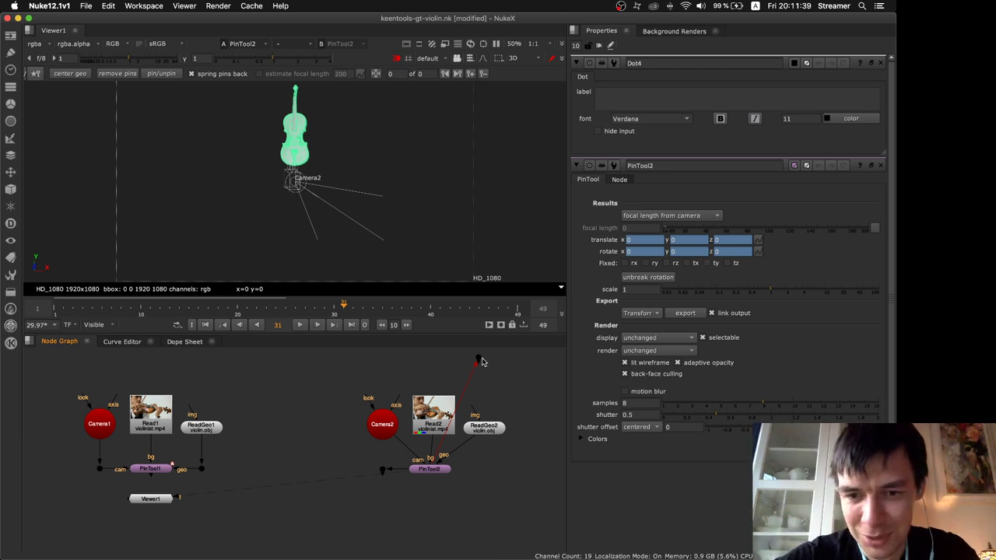
left_click_drag(479, 360, 437, 512)
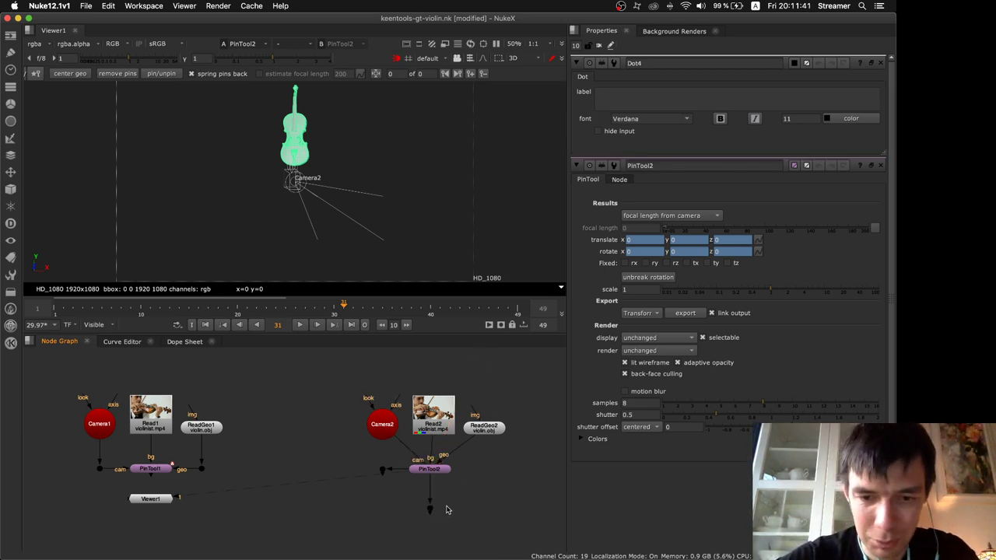
Center the violin geometry at frame 31 with PinTool2 and roughly pin its neck and body onto the filmed violin
left_click(430, 471)
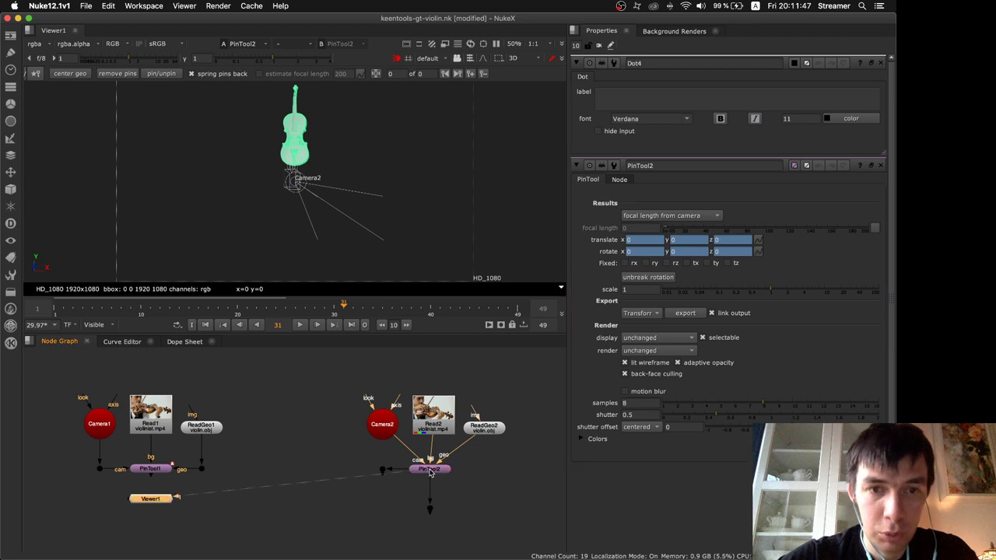
left_click(150, 499)
left_click(59, 72)
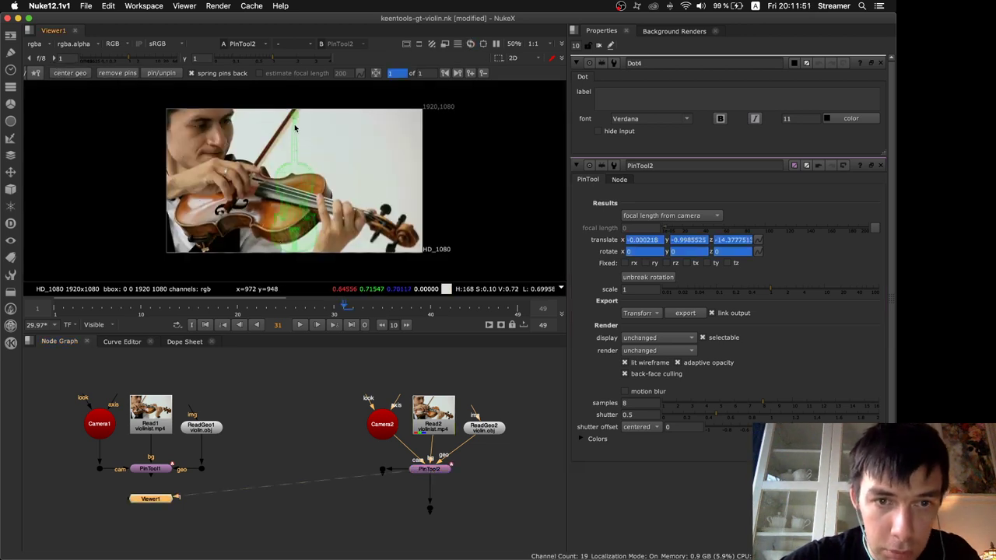
left_click_drag(296, 118, 389, 224)
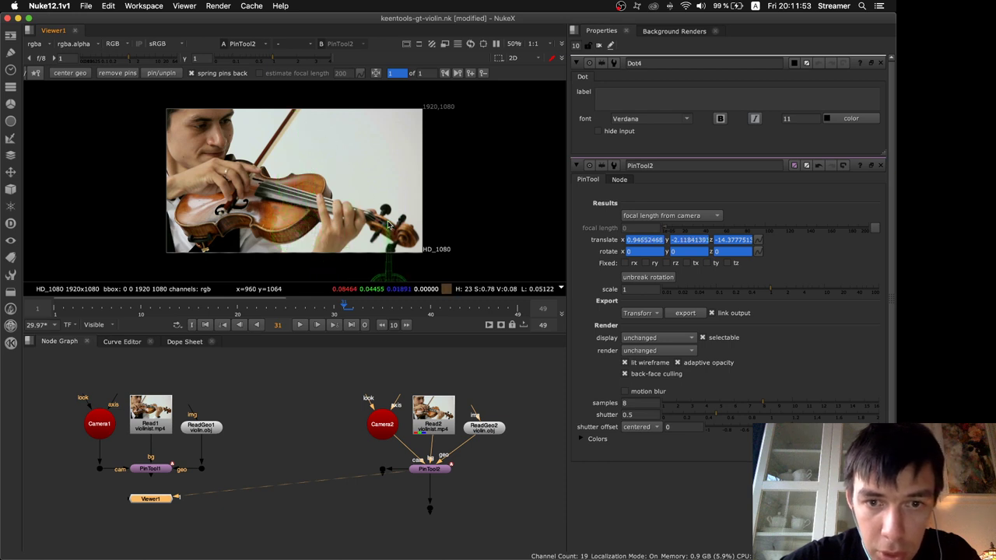
left_click_drag(389, 276, 261, 225)
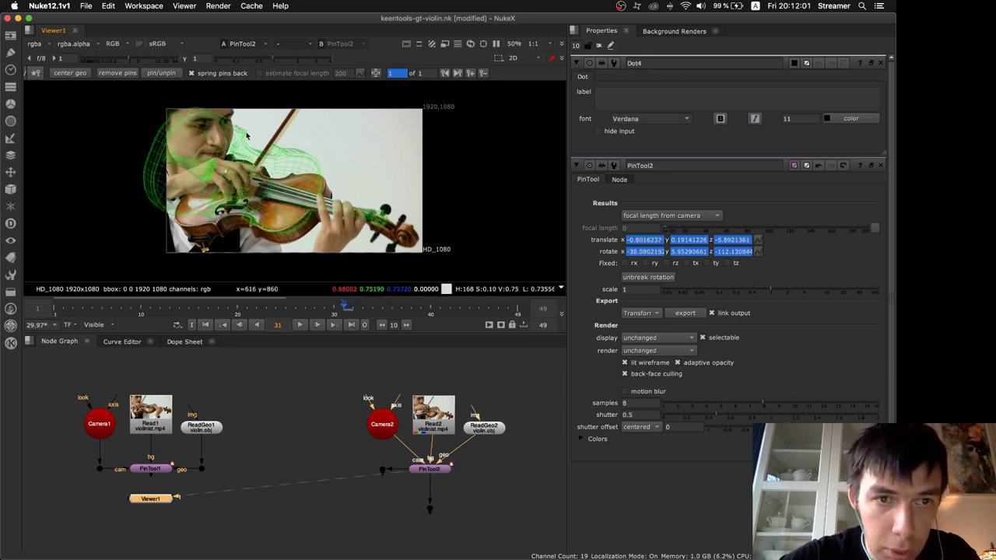
left_click_drag(247, 138, 264, 171)
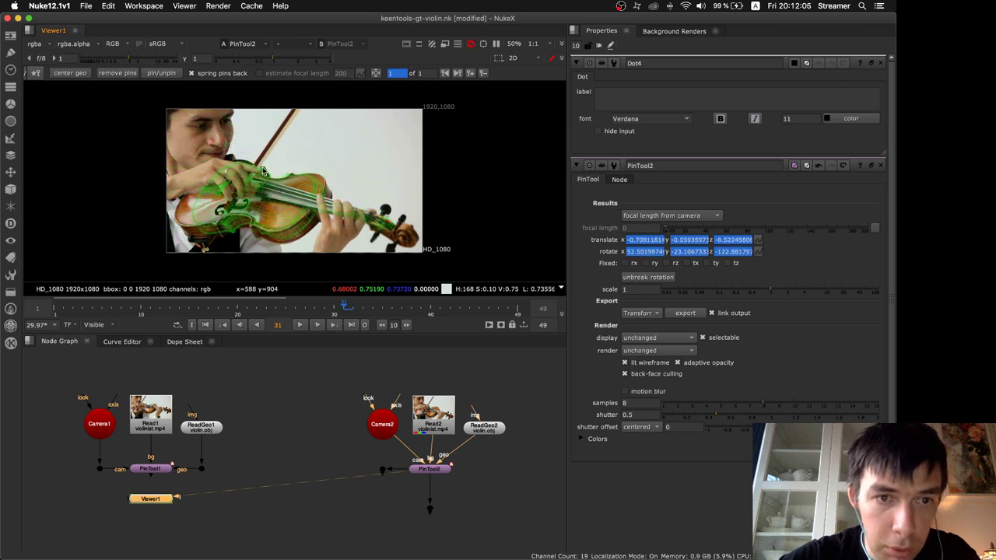
left_click_drag(228, 221, 179, 204)
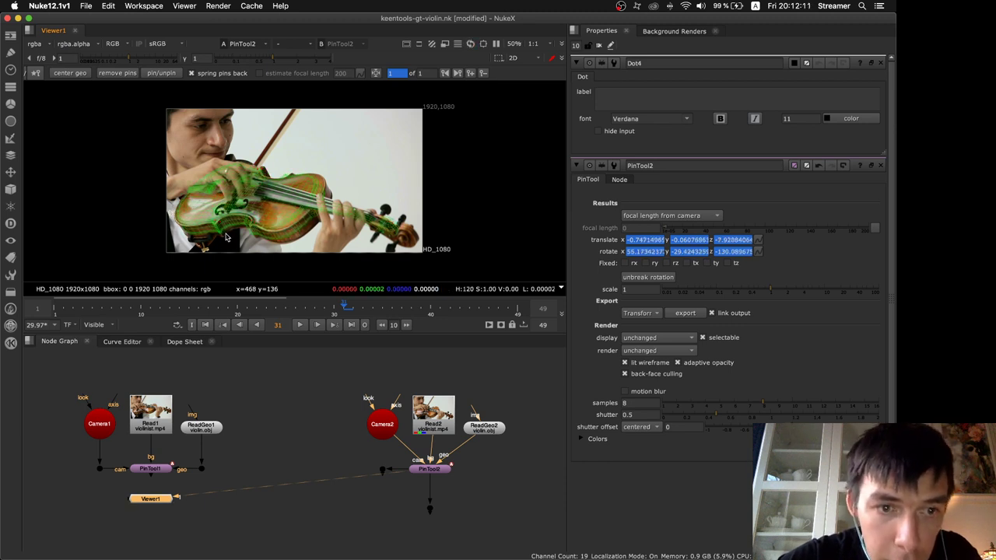
Refine the violin mesh at frame 31 with pins on the body's edges and the scroll to match the filmed outline
left_click_drag(223, 235, 224, 241)
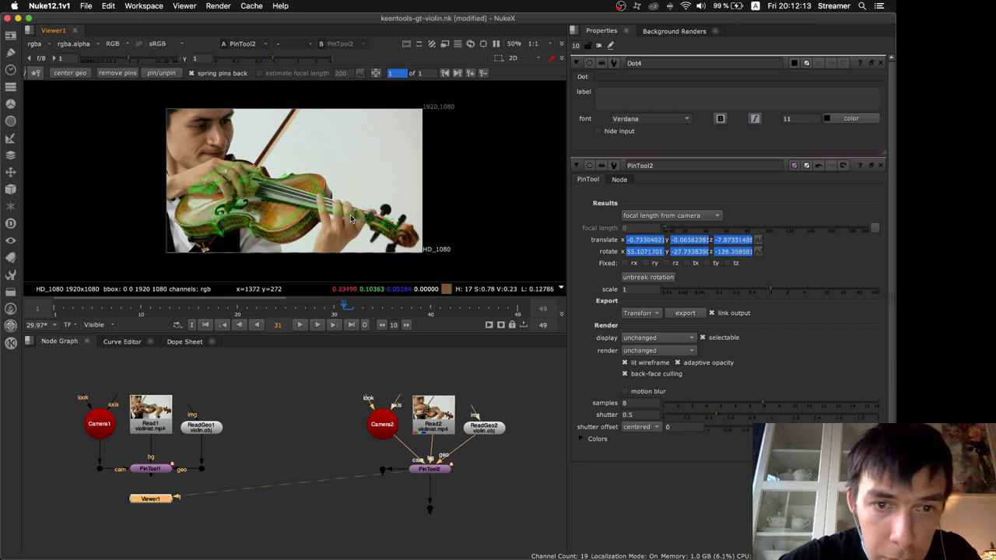
left_click_drag(392, 224, 411, 235)
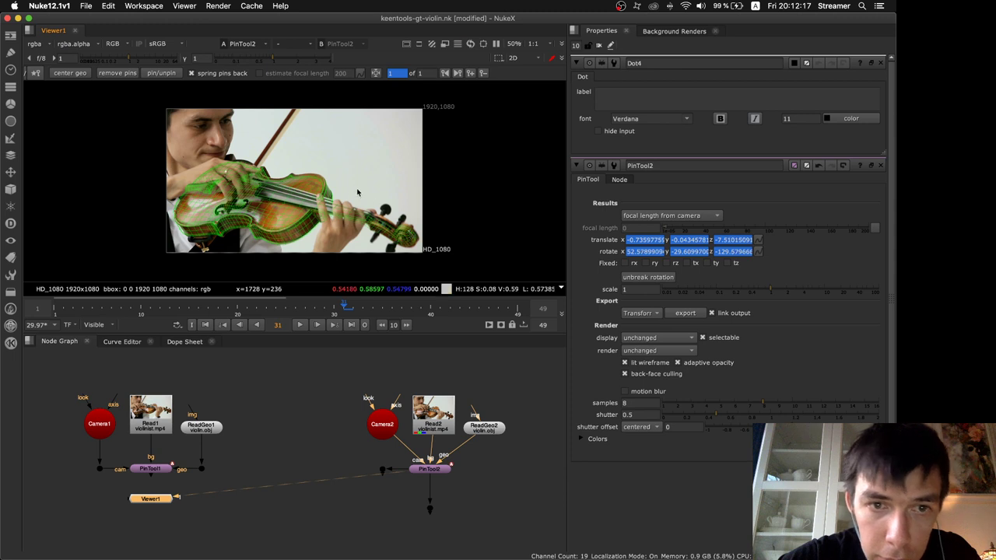
left_click_drag(289, 177, 292, 179)
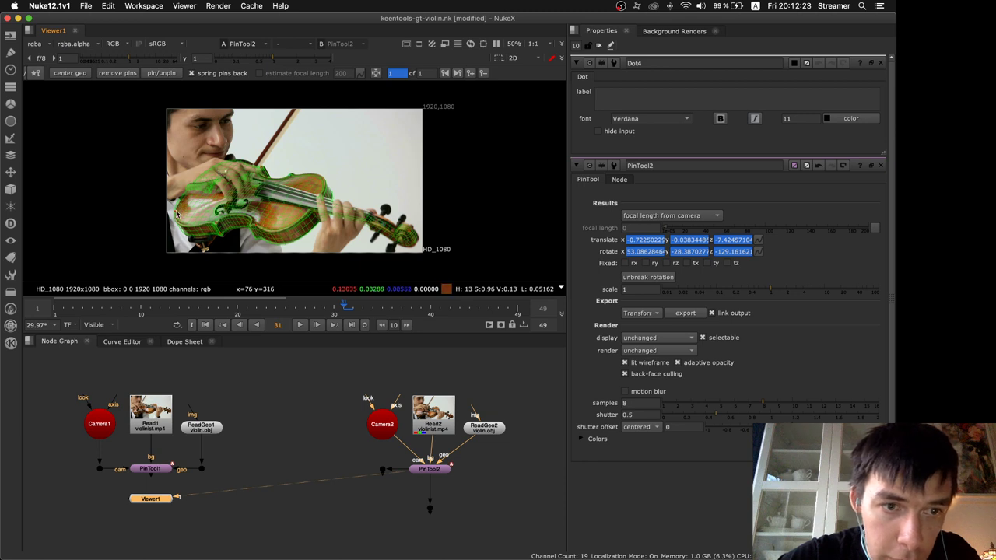
left_click_drag(177, 210, 178, 211)
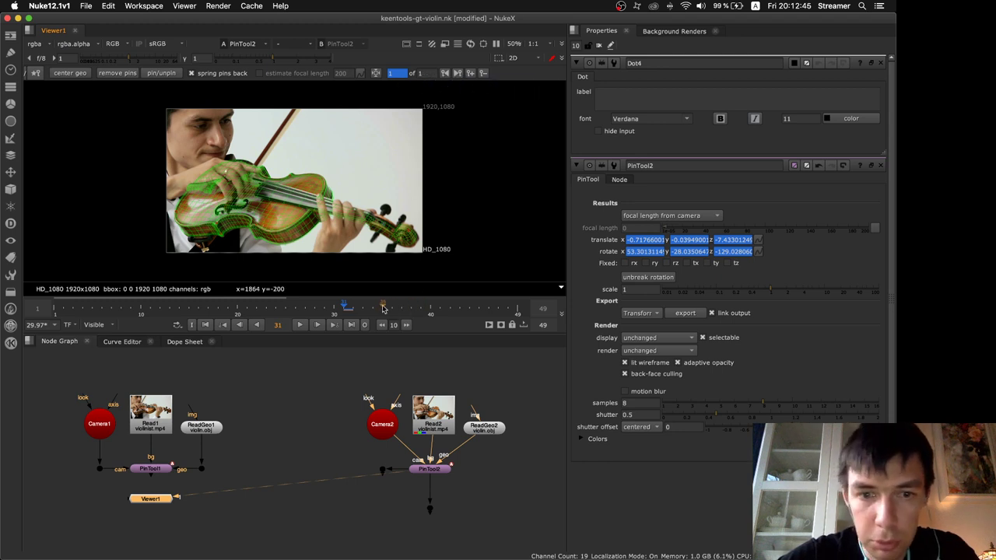
At frame 40, roughly pin the violin mesh by its upper edge, lower edge and scroll onto the filmed violin
left_click(427, 310)
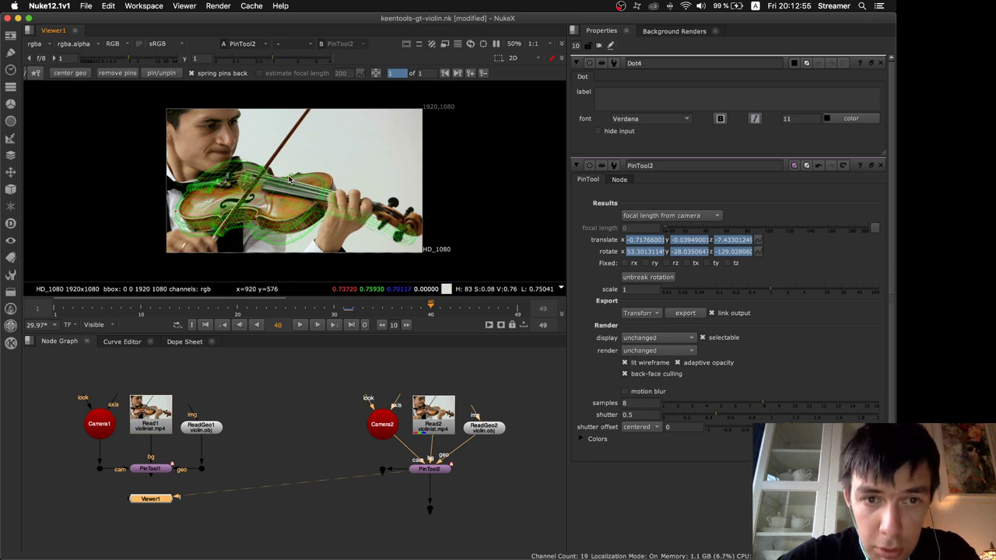
left_click(292, 178)
left_click_drag(293, 179, 292, 176)
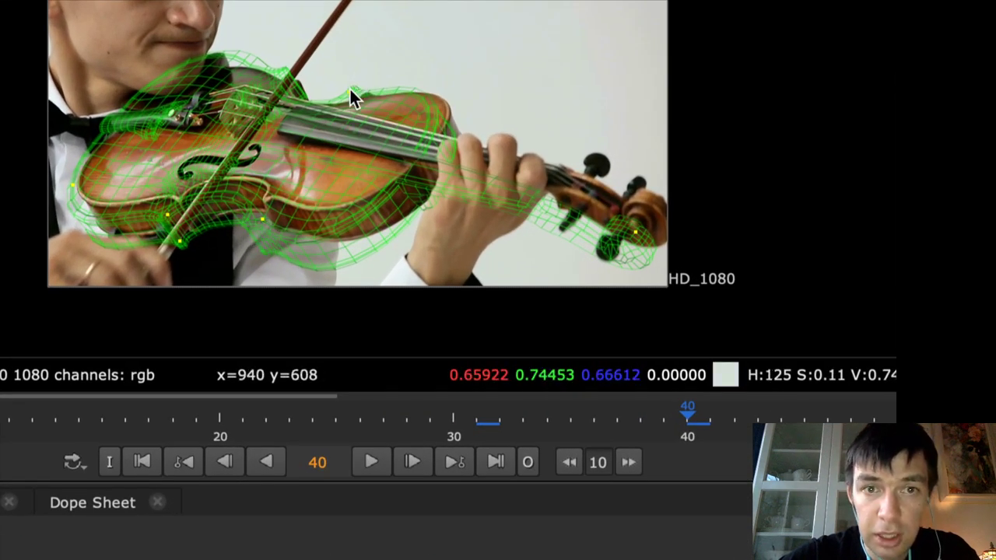
mouse_move(352, 100)
left_mouse_down()
mouse_move(371, 93)
mouse_move(365, 58)
mouse_move(352, 93)
mouse_move(378, 78)
mouse_move(376, 66)
mouse_move(367, 109)
mouse_move(364, 97)
left_mouse_up()
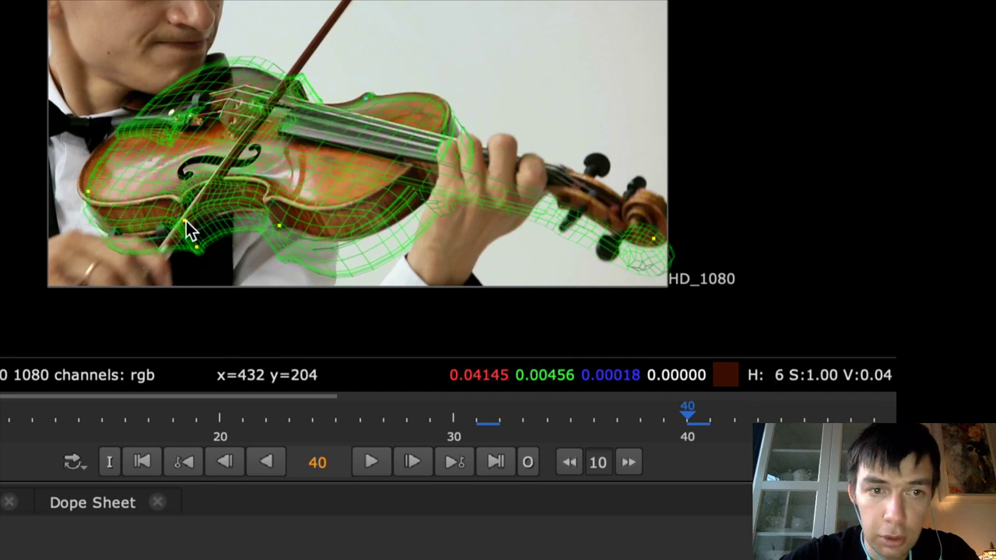
left_click_drag(186, 221, 185, 204)
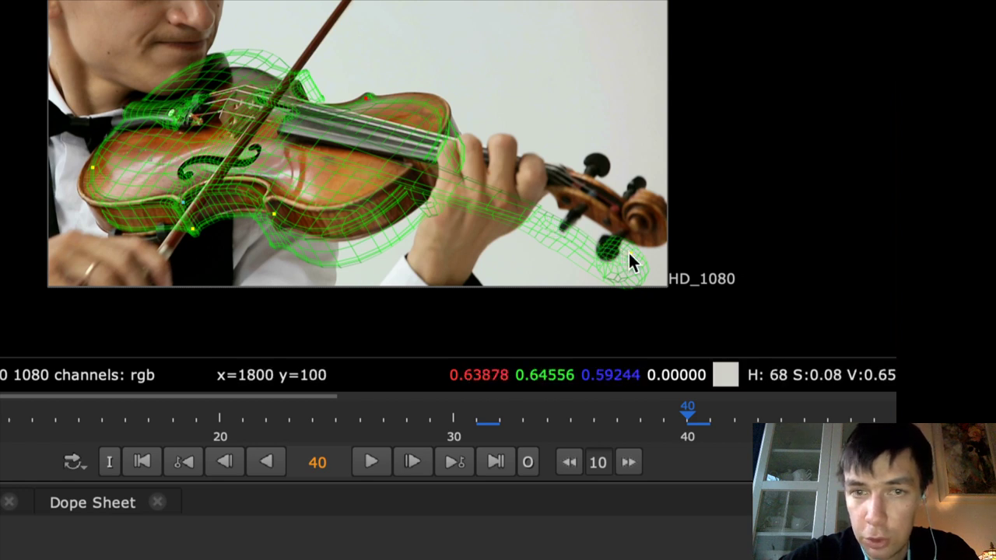
left_click_drag(628, 250, 651, 204)
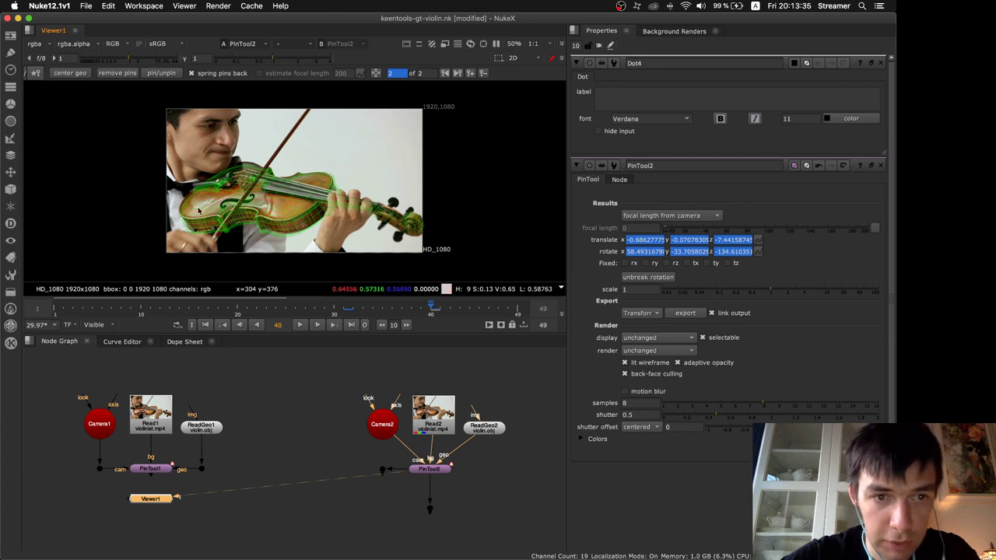
Refine the frame 40 alignment with pins on the chin end of the violin's body and on its scroll
scroll(186, 220, "up", 2)
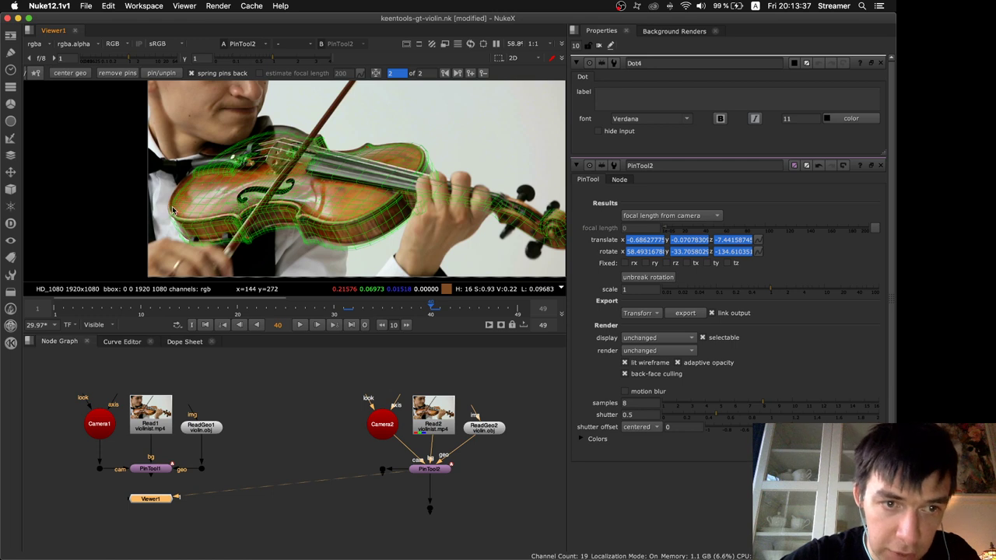
scroll(173, 208, "up", 4)
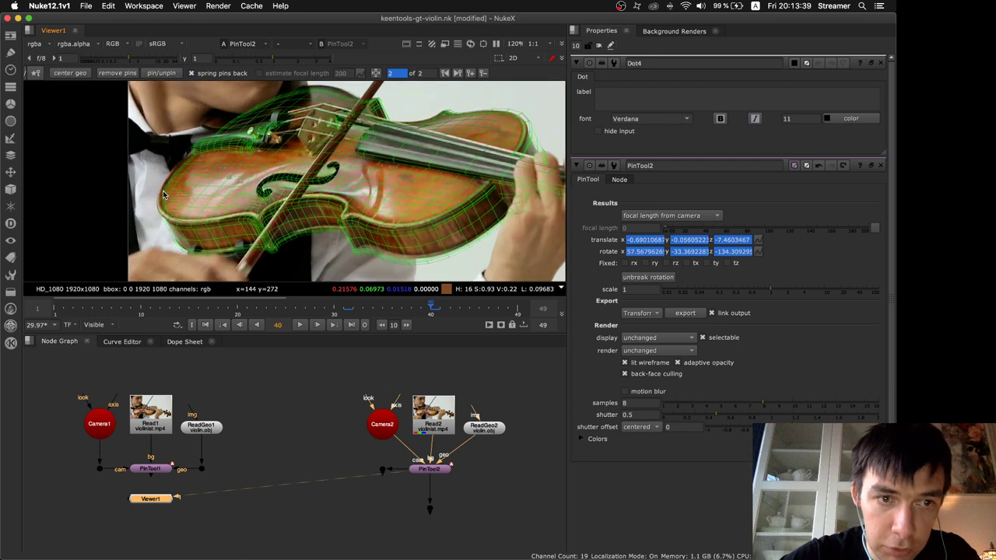
left_click_drag(164, 195, 162, 192)
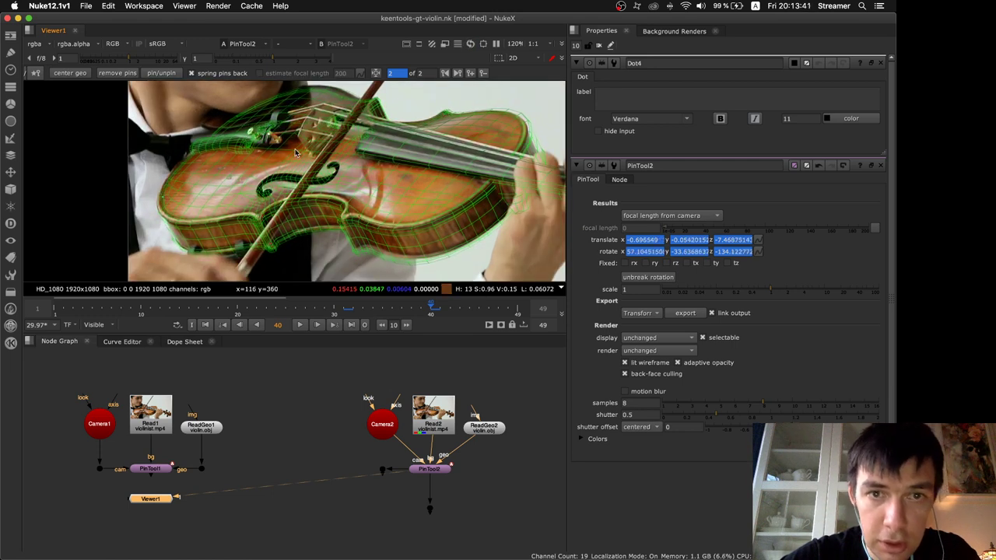
right_click(480, 101)
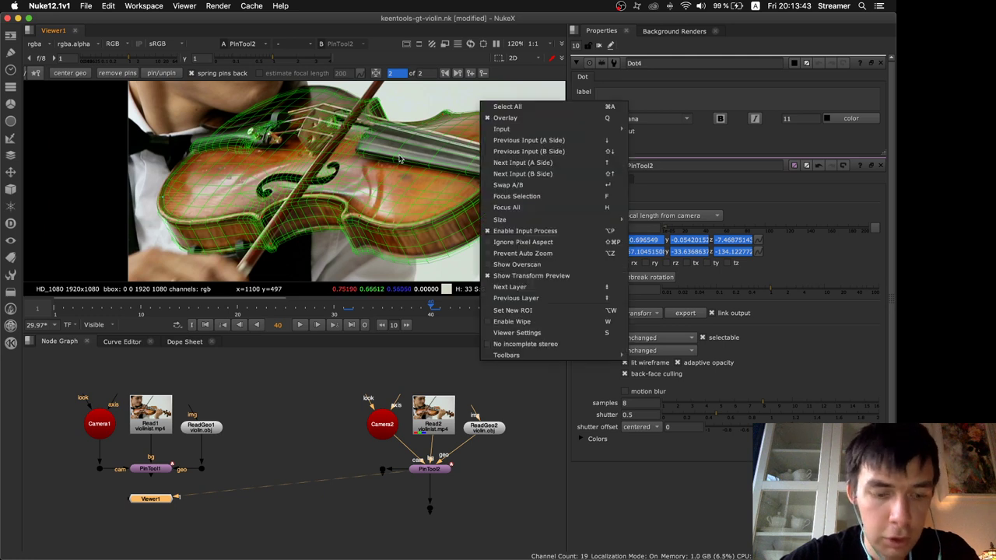
left_click(399, 158)
middle_click_drag(436, 154, 266, 156)
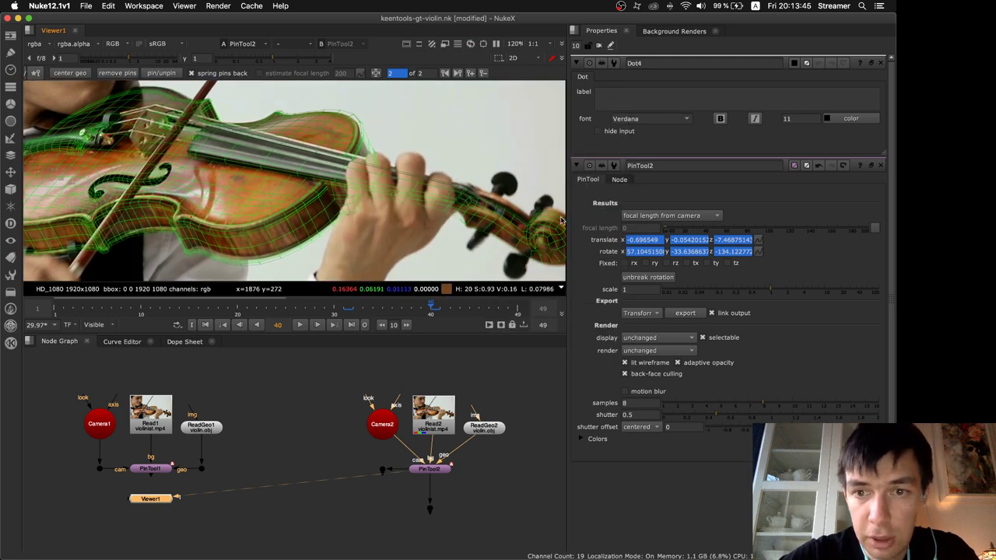
middle_click_drag(561, 221, 523, 211)
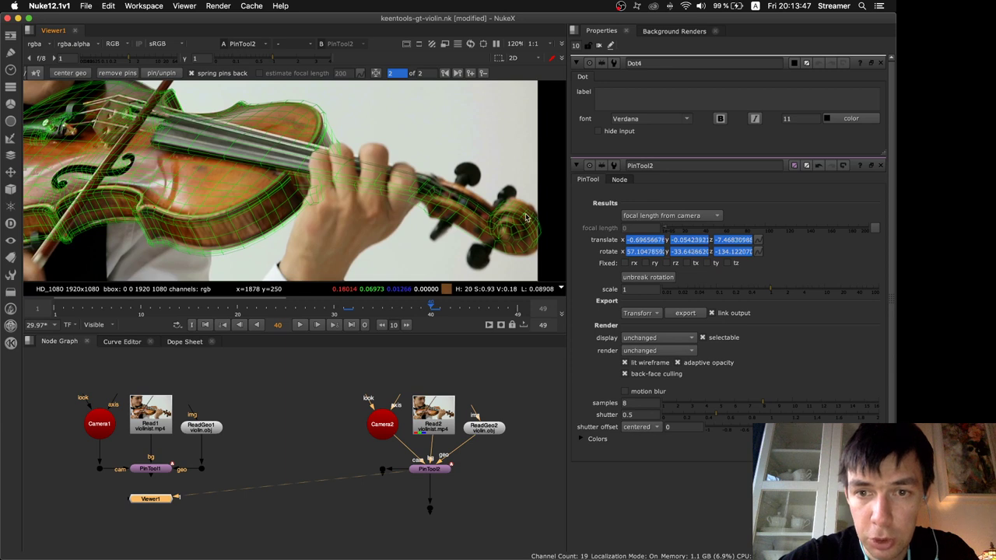
left_click_drag(526, 218, 528, 216)
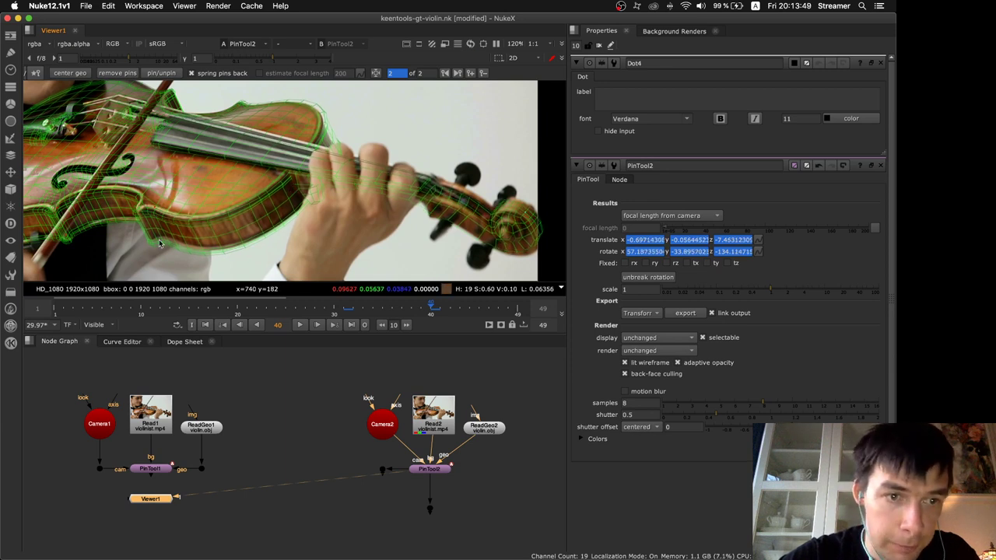
Fit the mesh at frame 40 to the body's lower edge, the upper edge near the neck and the edge beside the bridge
left_click_drag(160, 237, 159, 226)
left_click_drag(314, 107, 314, 115)
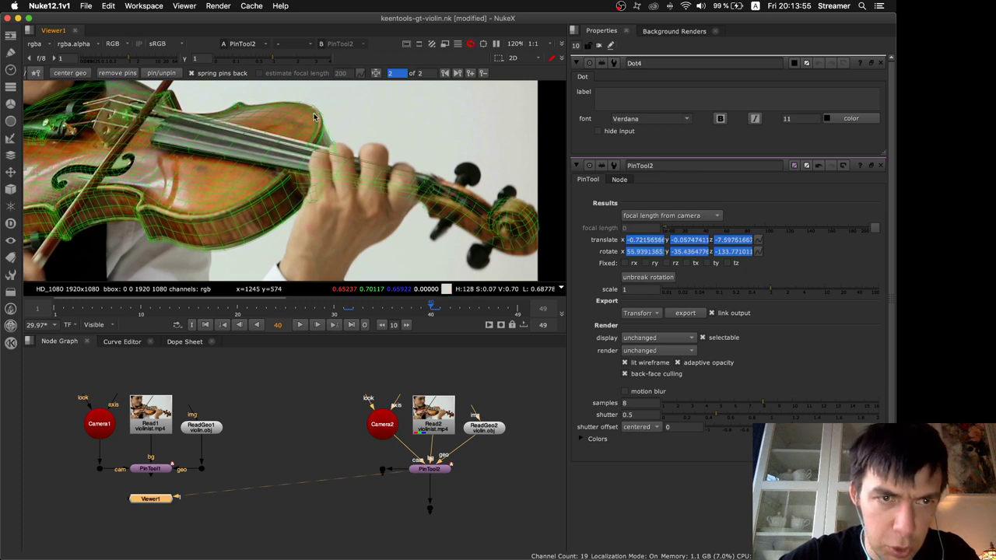
middle_click_drag(172, 112, 304, 171)
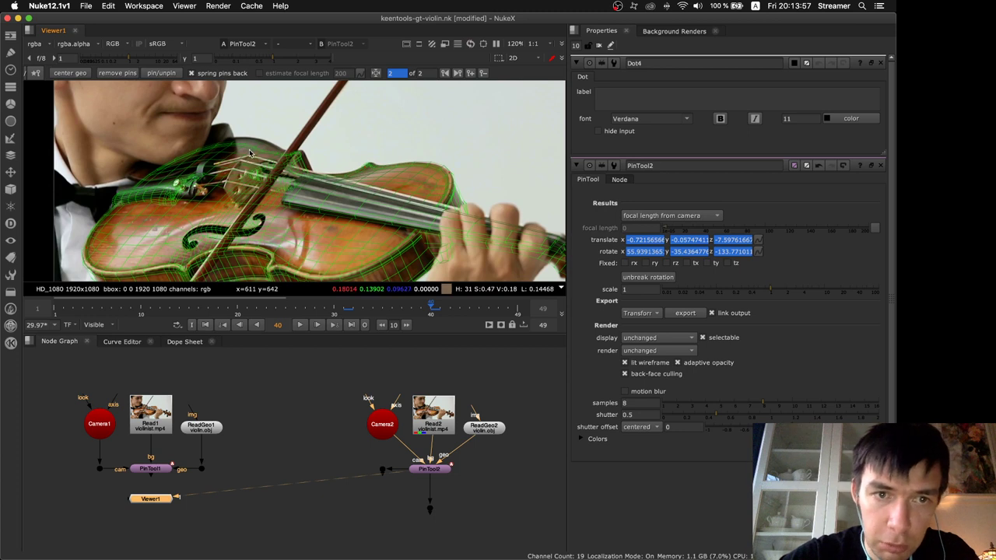
left_click_drag(249, 152, 252, 145)
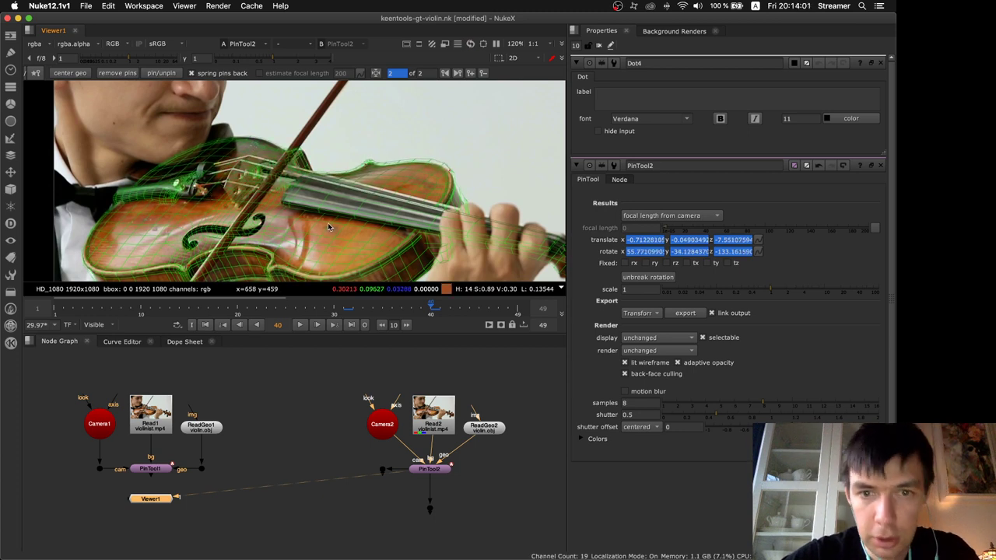
middle_click_drag(321, 223, 295, 167)
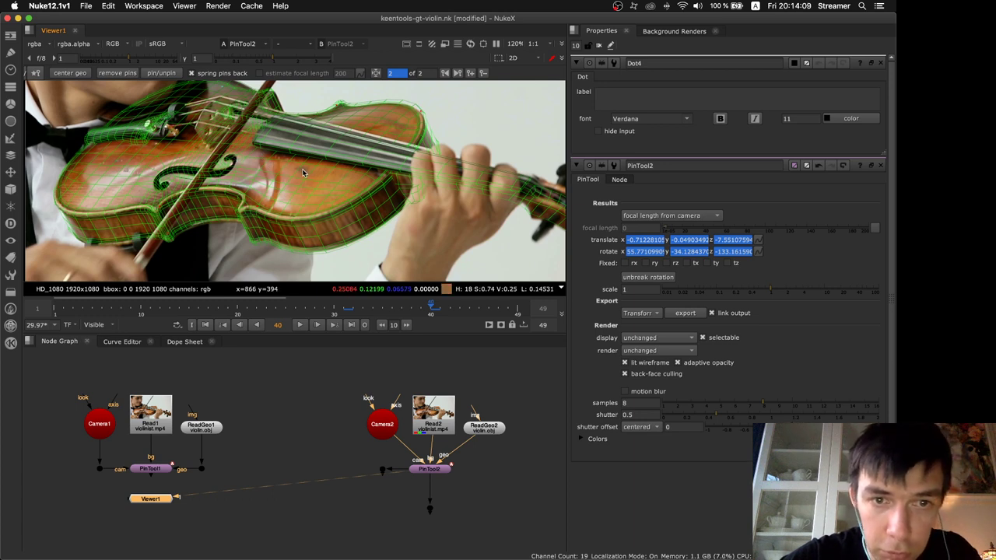
Compare the violin's alignment at keyframes 31 and 40 and examine the interpolated mesh position on the frames between them
left_click(348, 312)
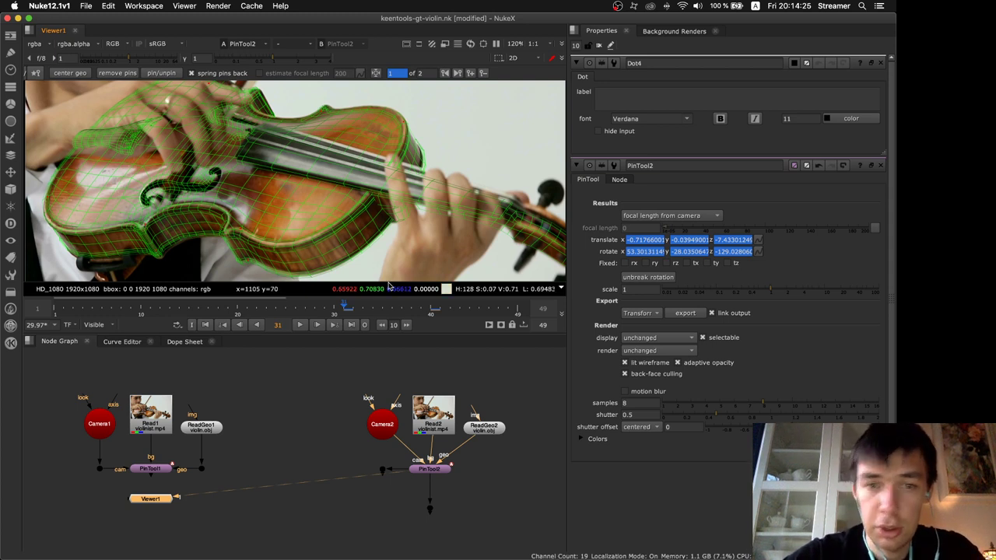
left_click(434, 306)
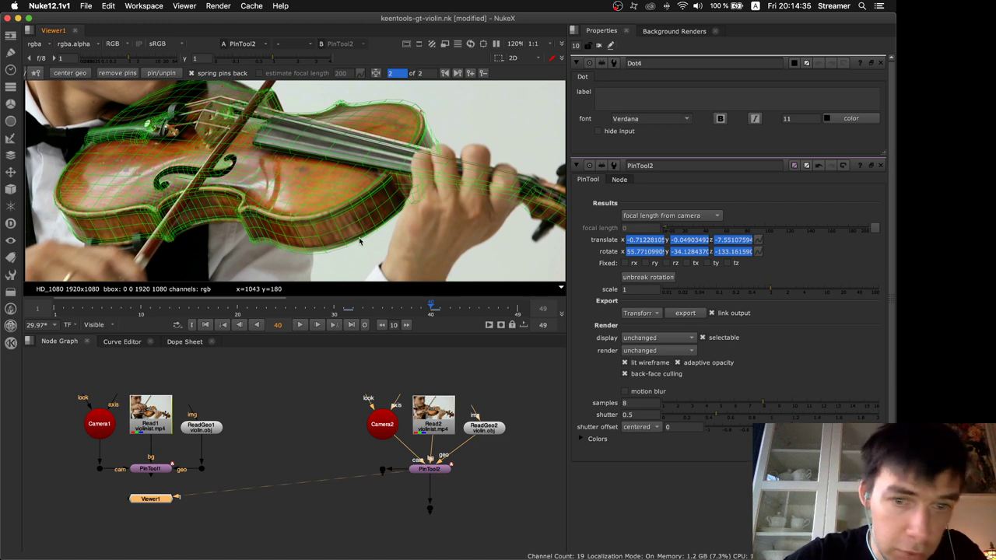
left_click(348, 310)
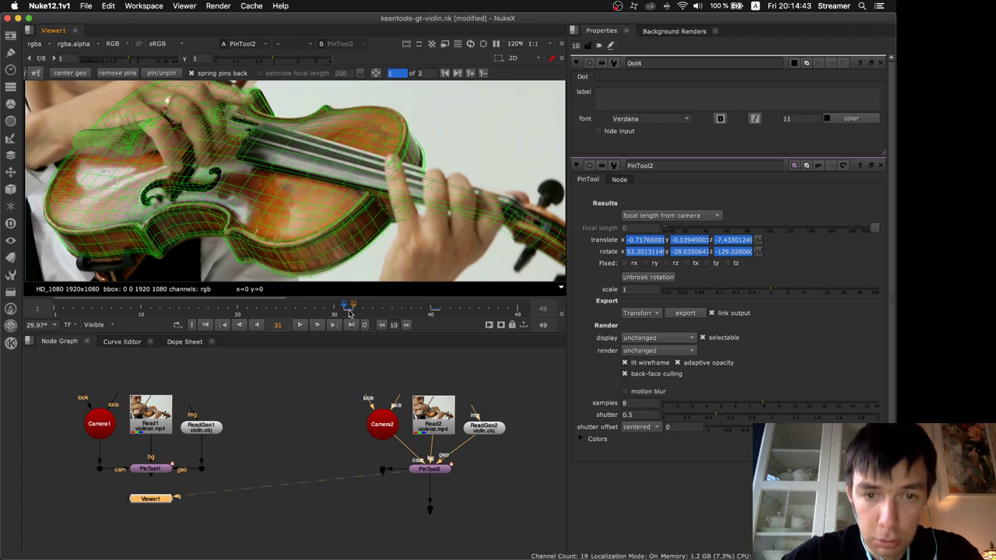
left_click_drag(349, 312, 375, 308)
left_click(392, 308)
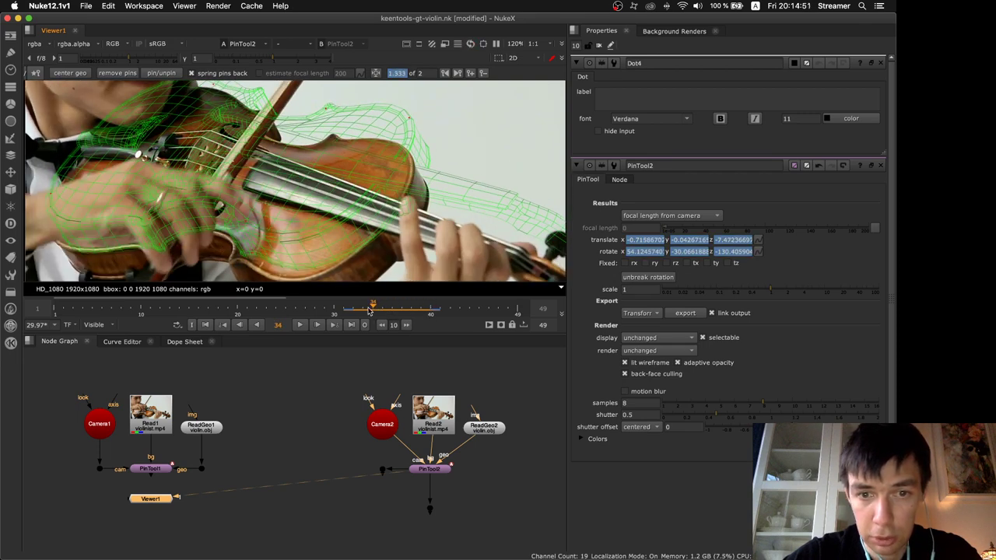
left_click(350, 311)
left_click(376, 310)
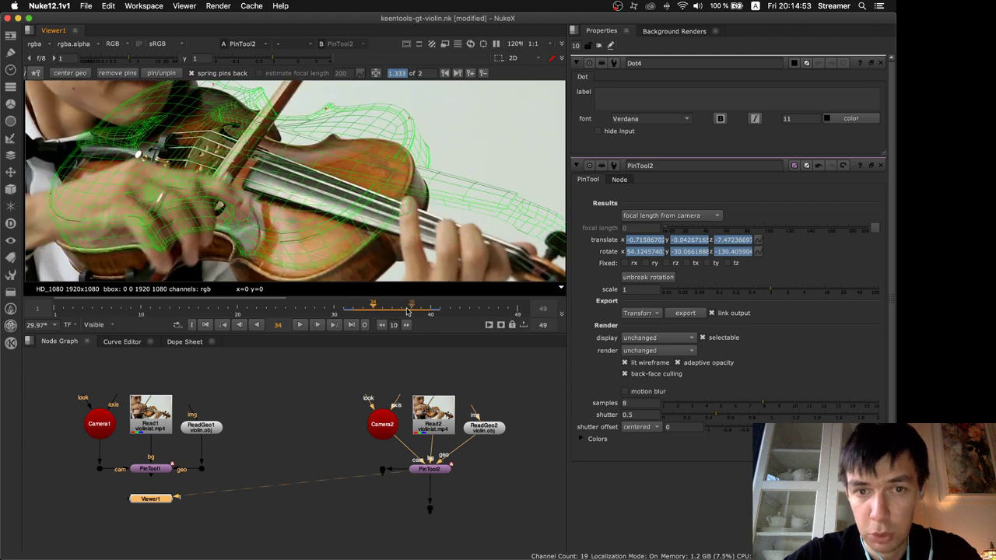
left_click(387, 312)
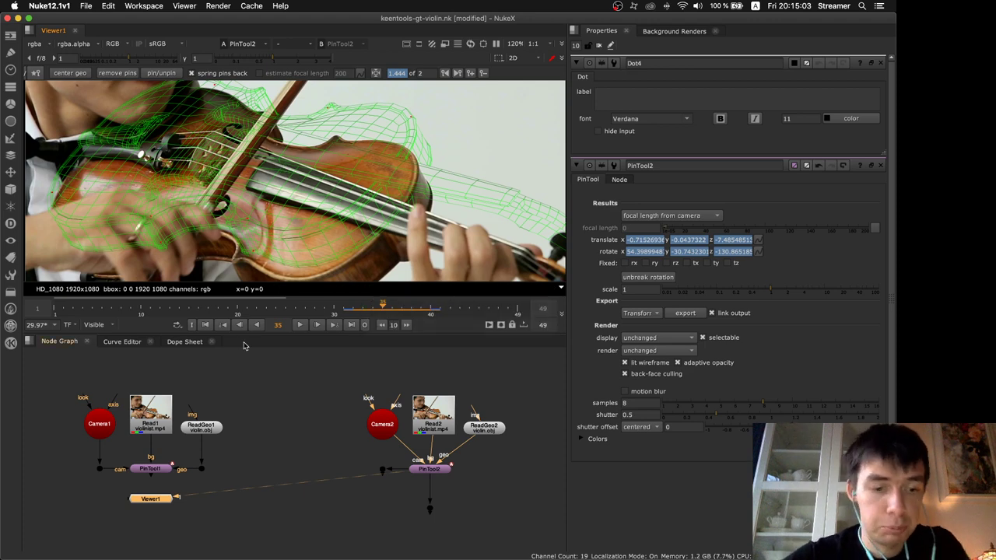
key("super+Tab")
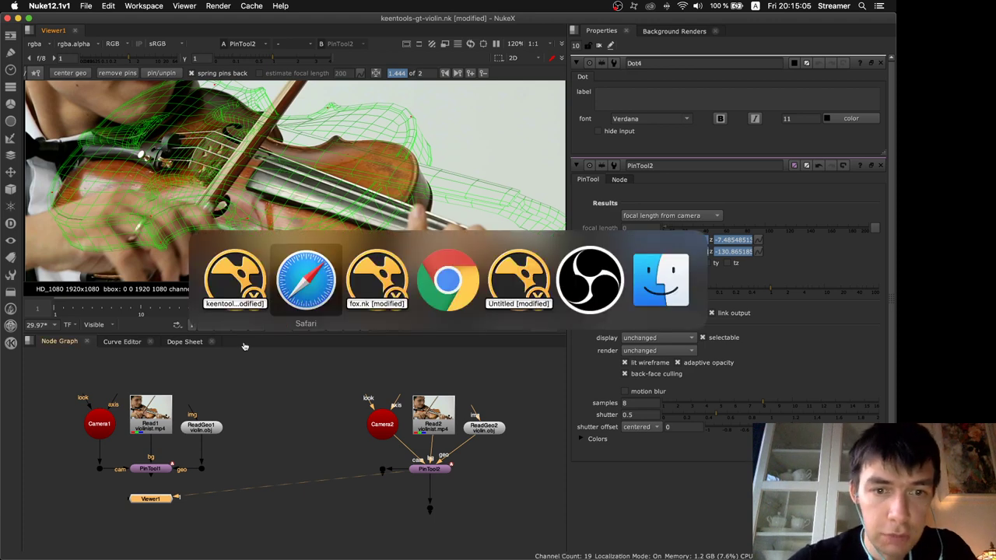
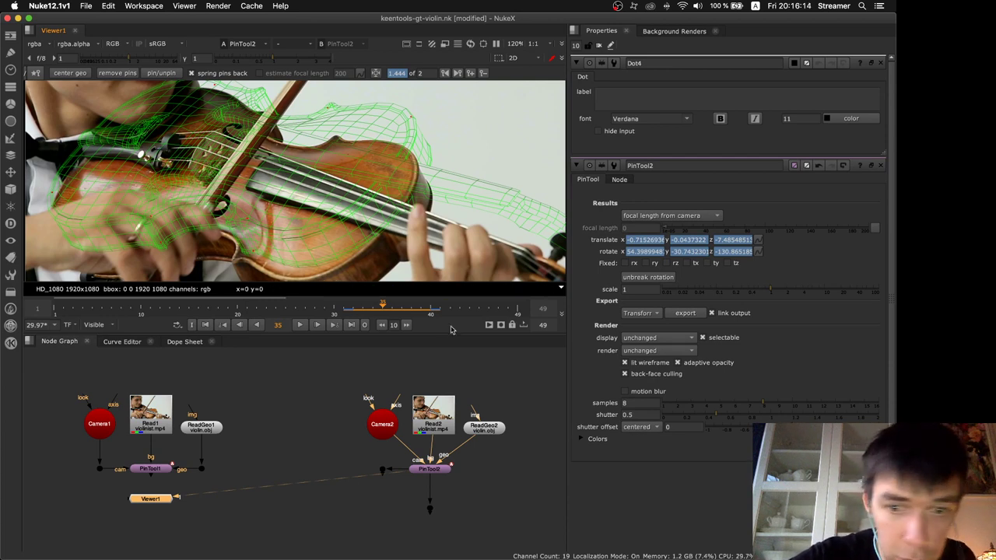
left_click(435, 307)
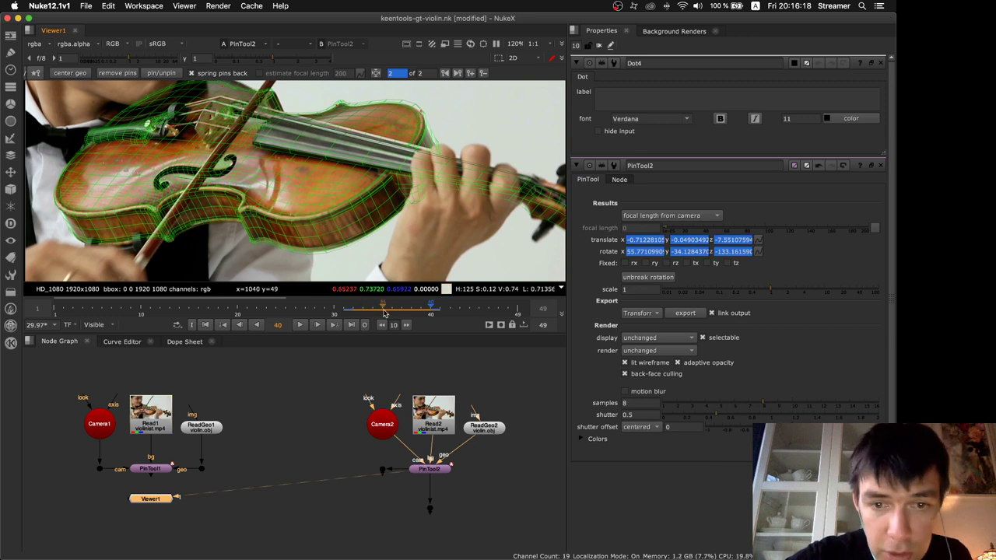
At frame 35, pin the violin mesh's upper edges, lower edge and chin end onto the filmed violin
left_click(384, 309)
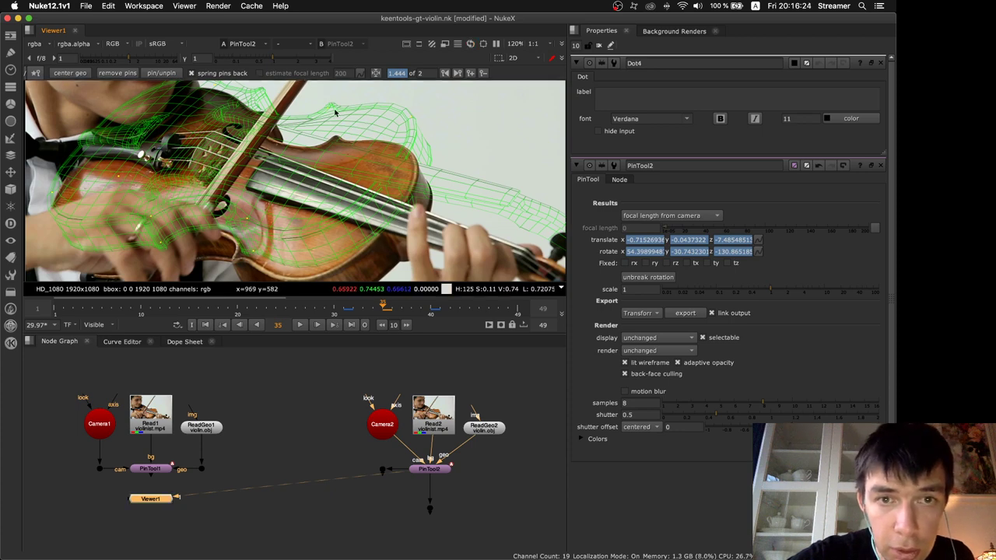
left_click_drag(327, 110, 332, 143)
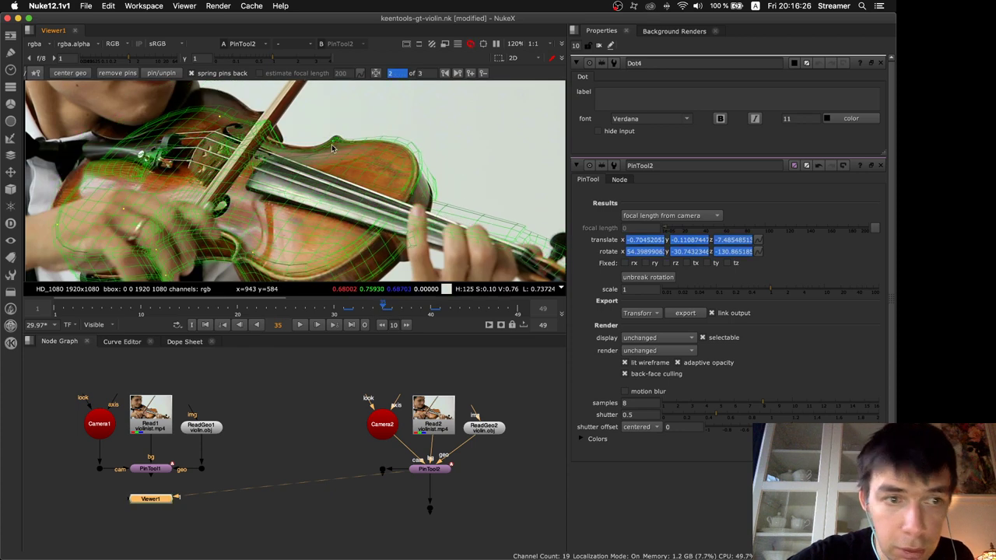
left_click_drag(253, 255, 250, 257)
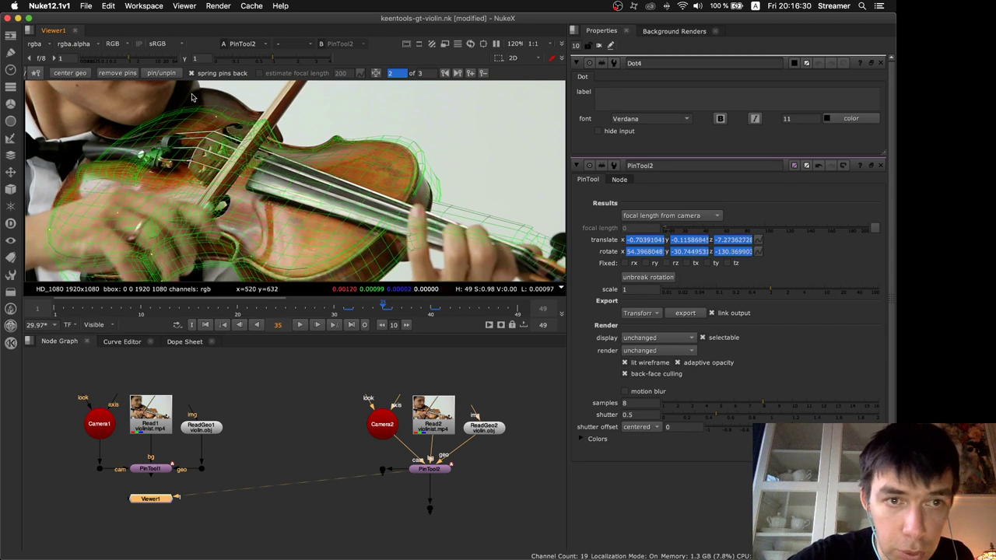
left_click_drag(217, 117, 217, 104)
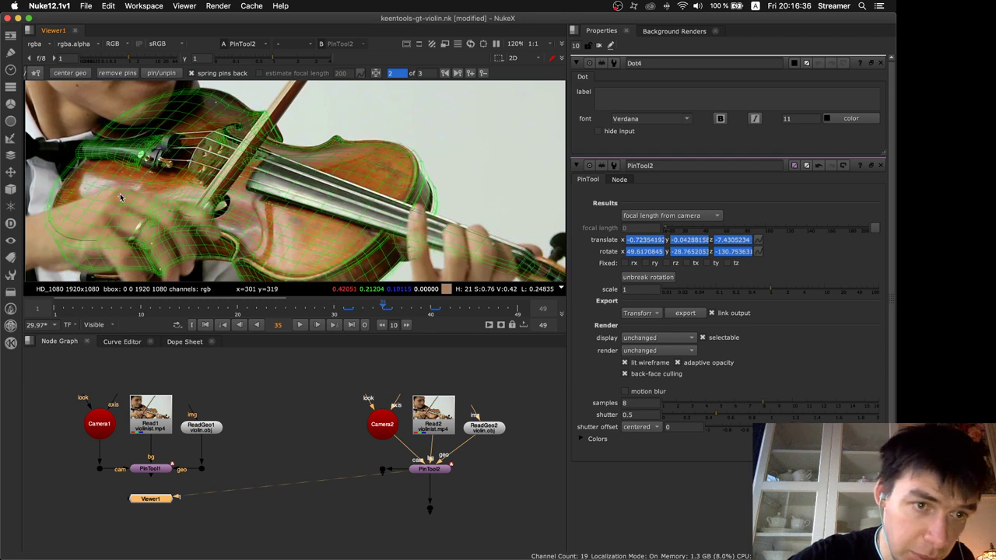
left_click_drag(51, 206, 56, 210)
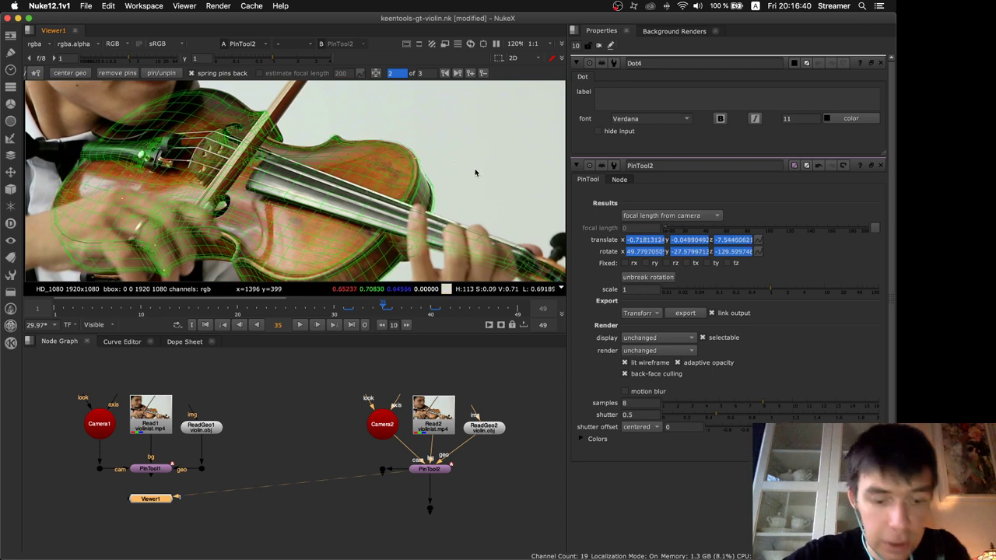
Adjust the pin on the violin body's lower edge at frame 35 and scrub the timeline to frame 40 to check the match
middle_click_drag(475, 172, 440, 115)
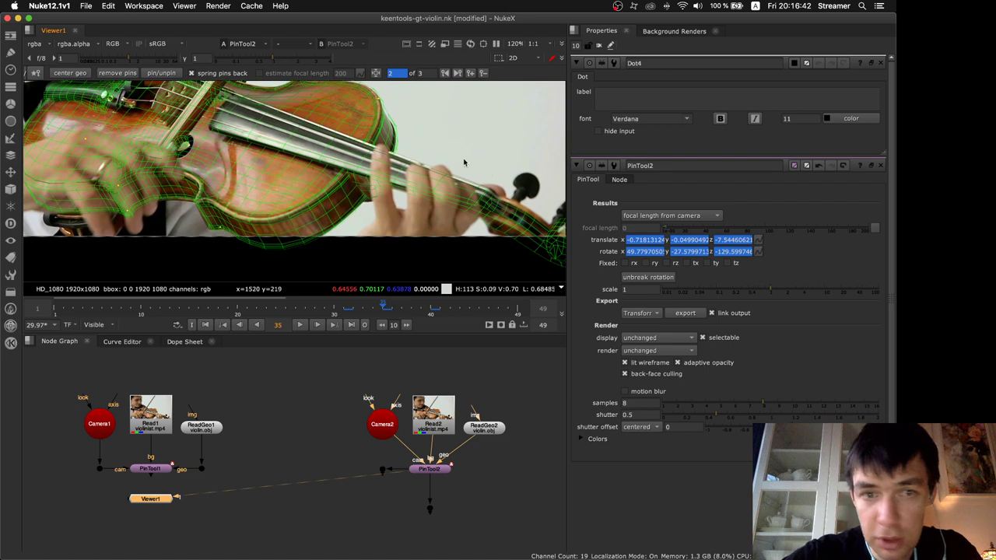
left_click_drag(220, 227, 216, 226)
middle_click_drag(305, 118, 373, 165)
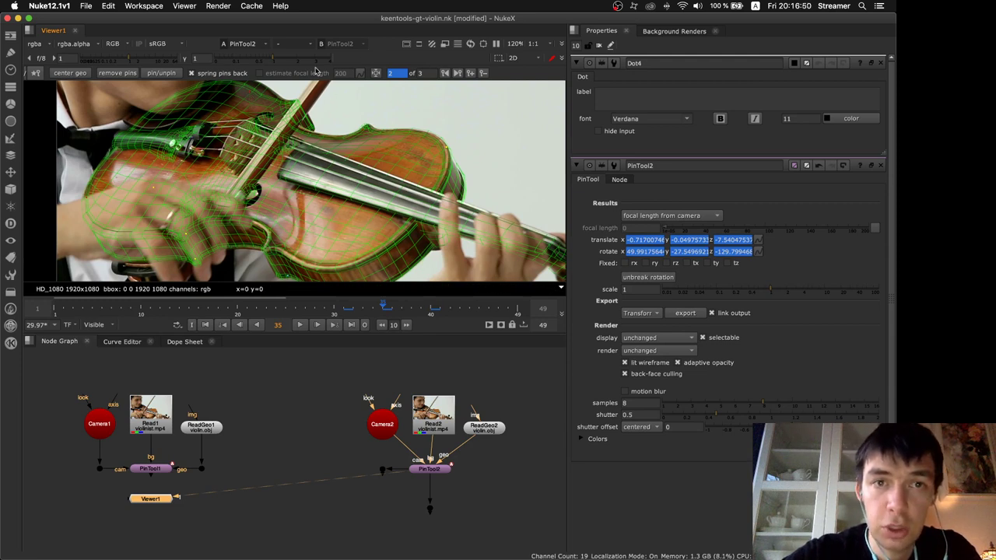
mouse_move(283, 313)
left_mouse_down()
mouse_move(343, 305)
mouse_move(412, 315)
left_mouse_up()
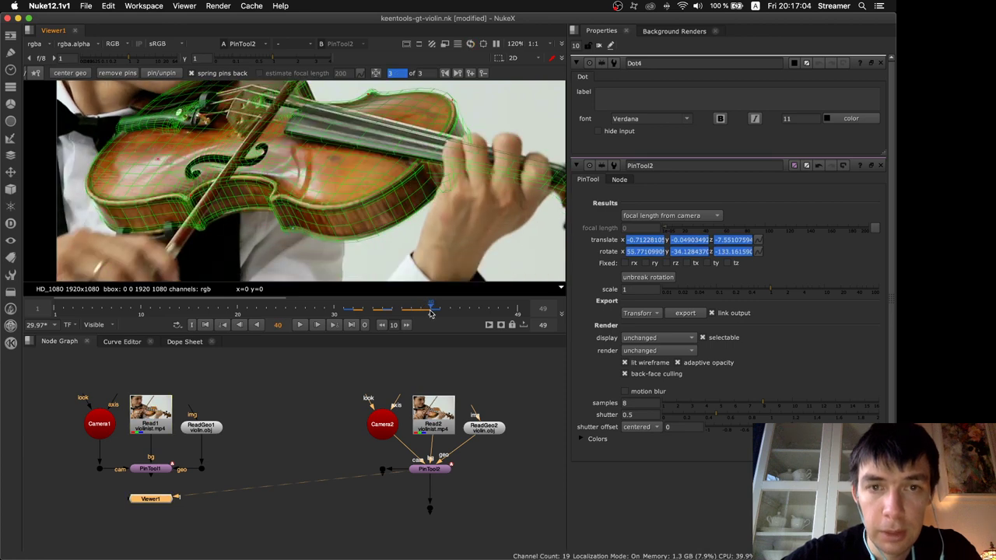
Switch to the violin demo video and watch its rough model placement and Magic Keyframe mesh fitting
key("super+Tab")
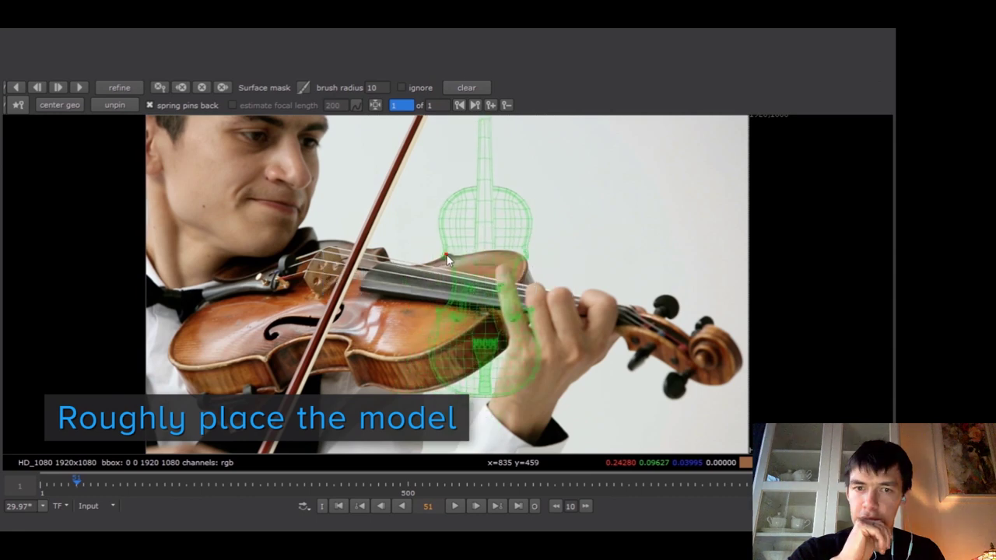
left_click_drag(498, 326, 259, 360)
left_click_drag(368, 397, 351, 348)
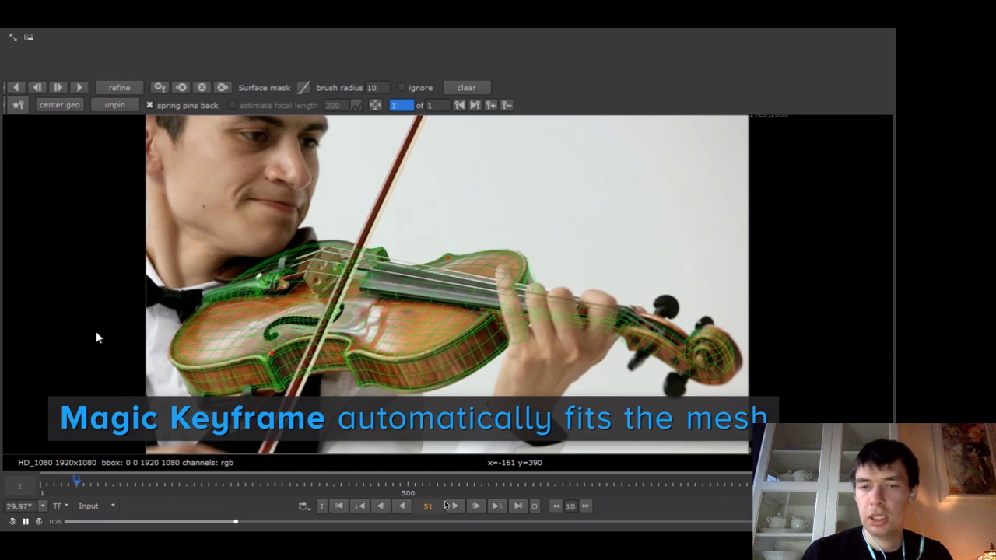
Skip the violin demo video to its end and switch back to the violin project in Nuke
left_click_drag(238, 521, 631, 528)
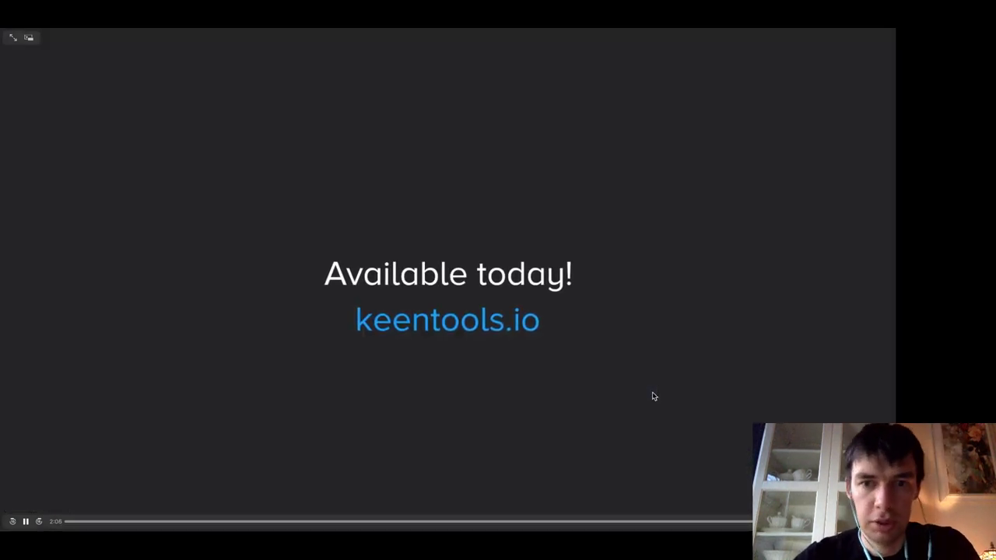
key("super+Tab")
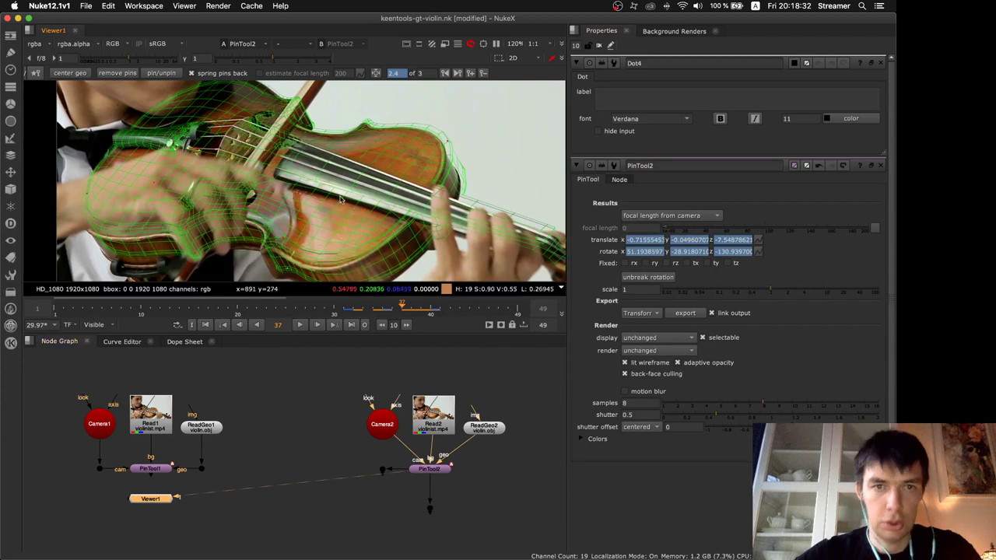
Add a Magic Keyframe at frame 38 and adjust the pins along the violin mesh's upper edge to match the footage
left_click(407, 309)
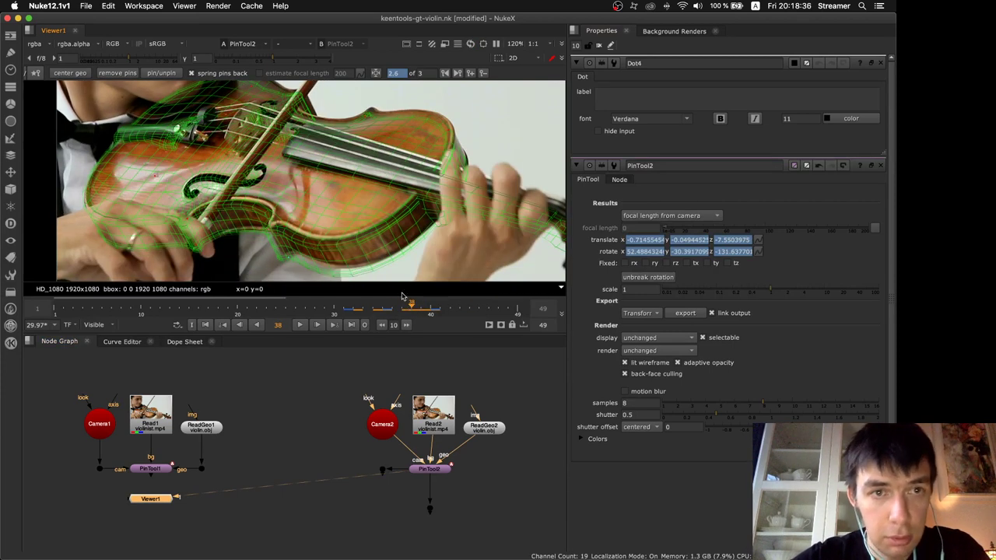
left_click(35, 73)
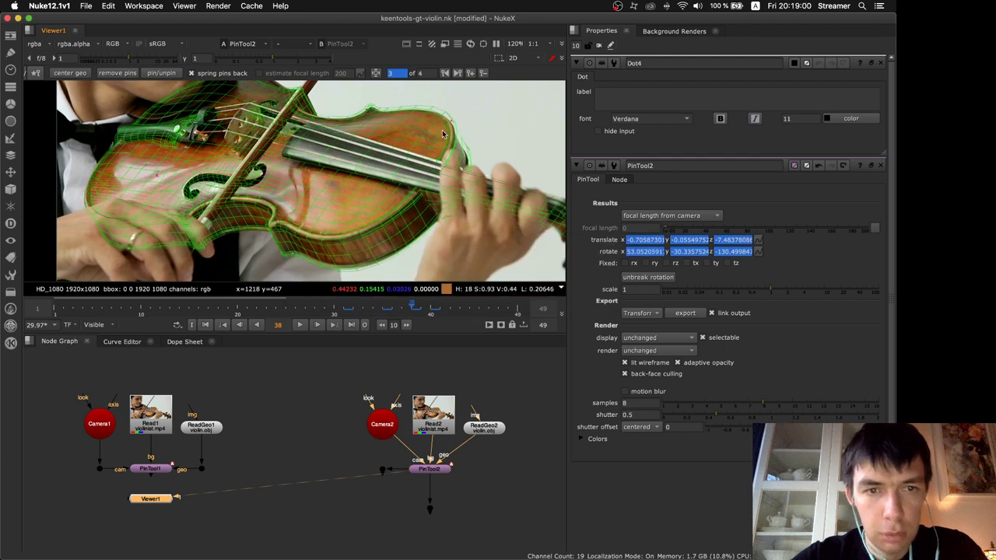
left_click_drag(368, 109, 372, 114)
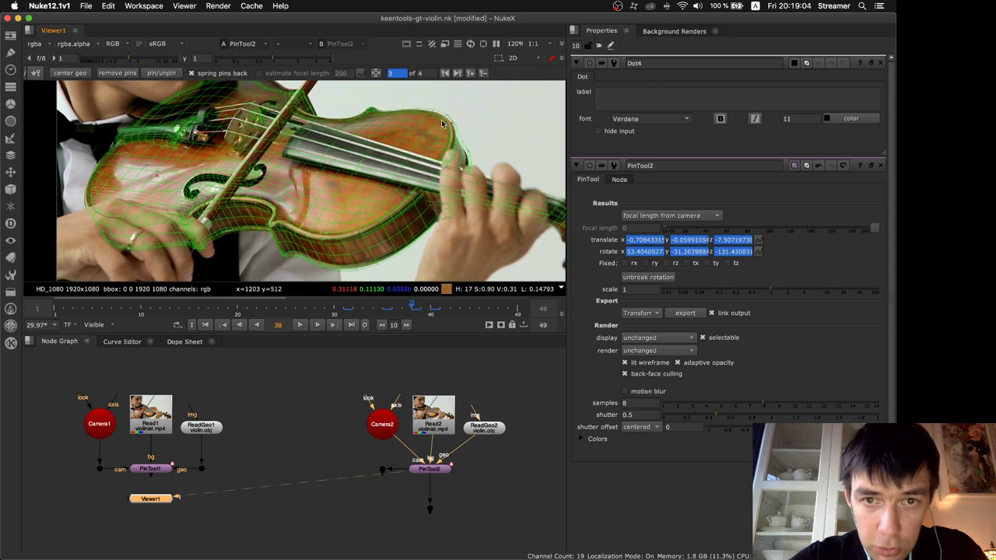
left_click_drag(451, 124, 449, 123)
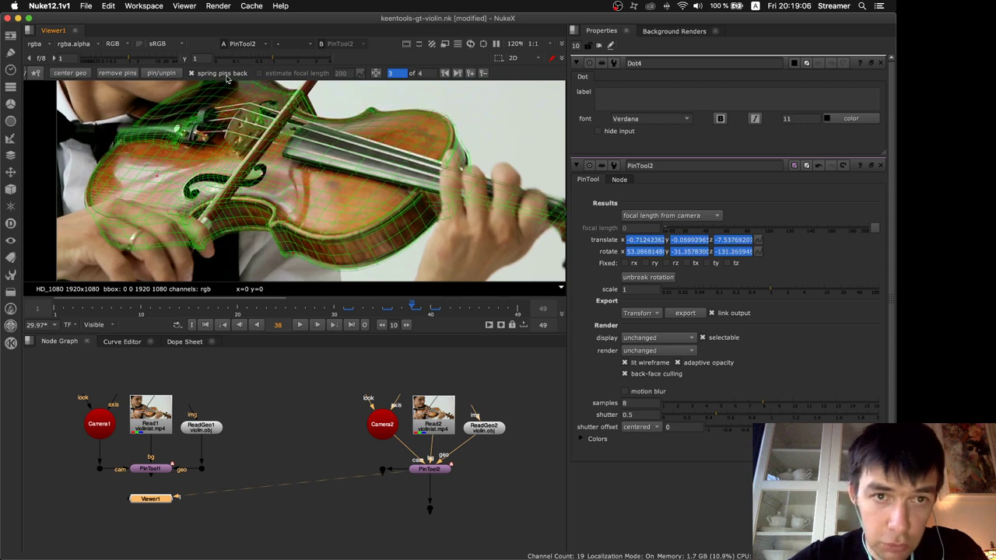
Add a Magic Keyframe at frame 20 and pull the mesh's upper body edge onto the filmed violin in the enlarged viewer
middle_click_drag(490, 176, 398, 149)
left_click(237, 310)
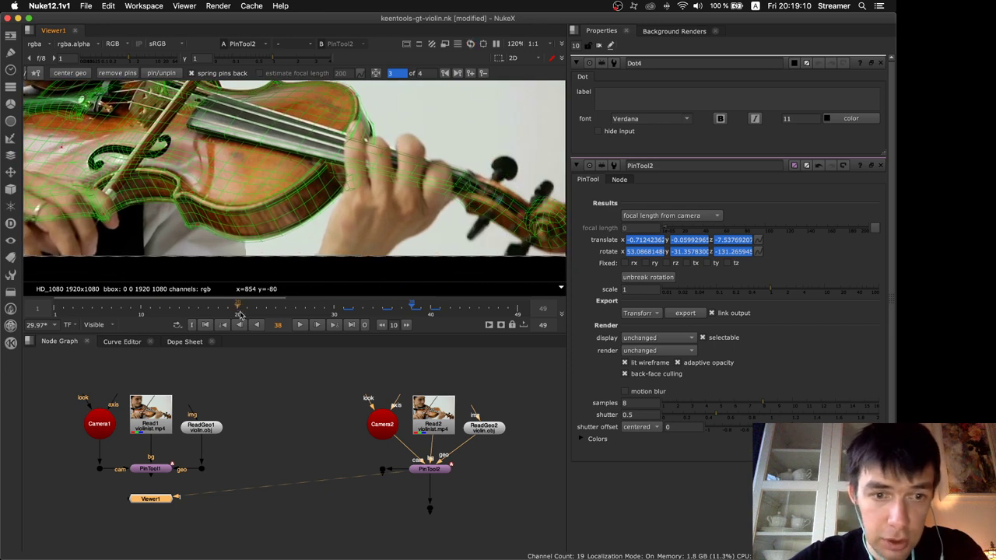
scroll(282, 228, "down", 8)
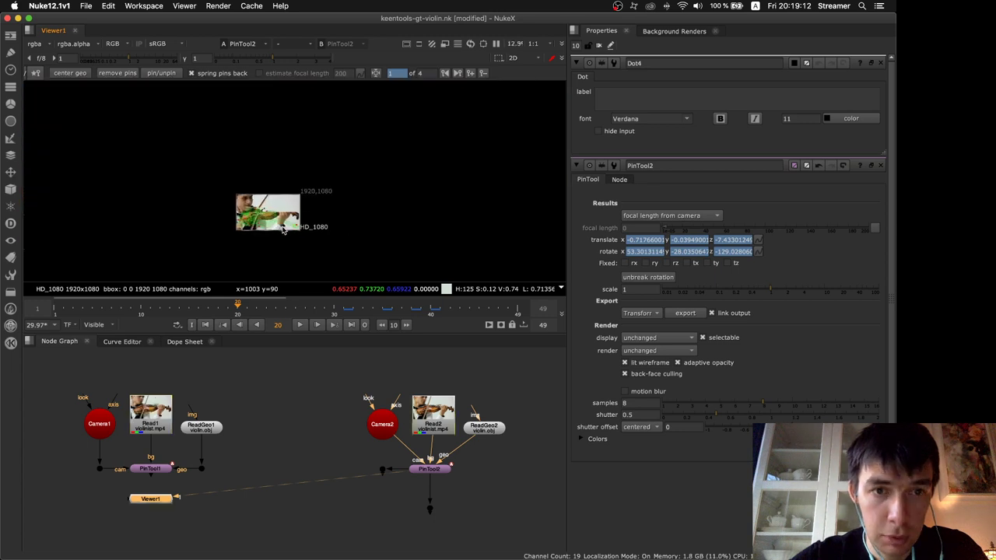
scroll(282, 230, "up", 3)
scroll(284, 215, "up", 2)
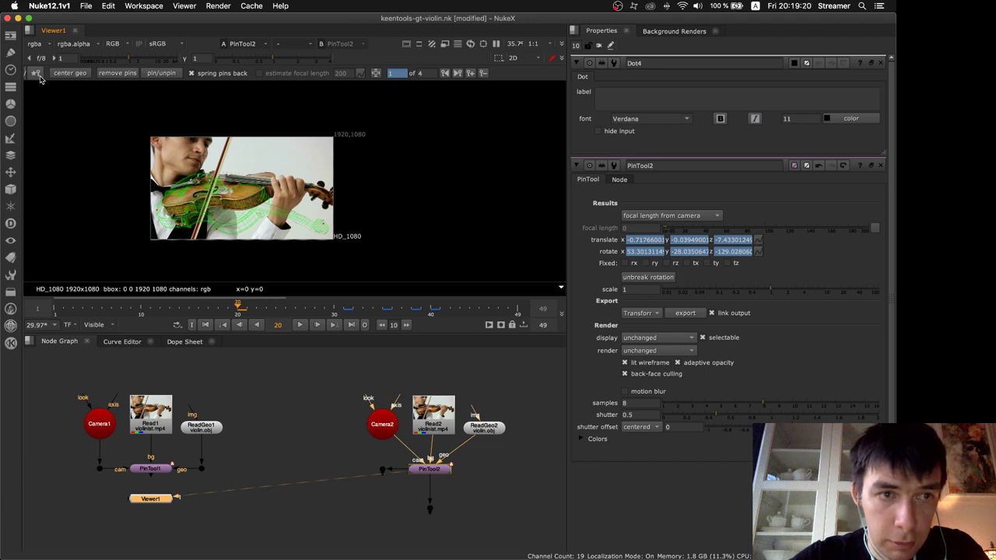
left_click(38, 75)
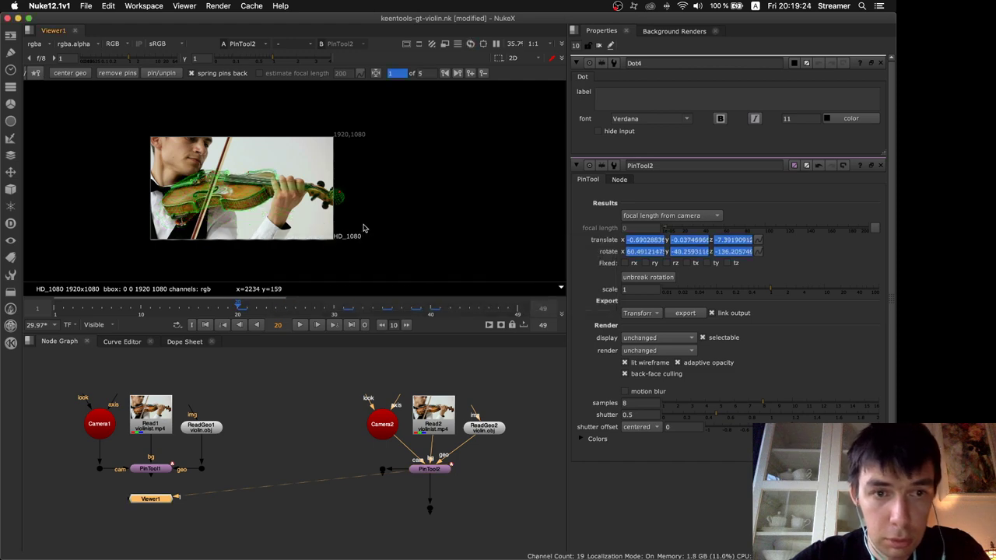
key("space")
key("f")
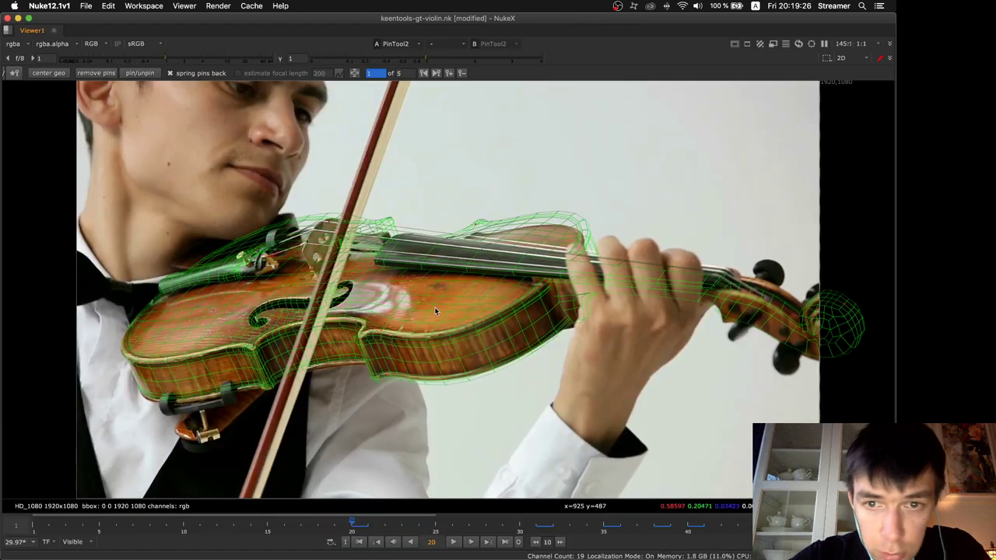
left_click_drag(474, 249, 452, 287)
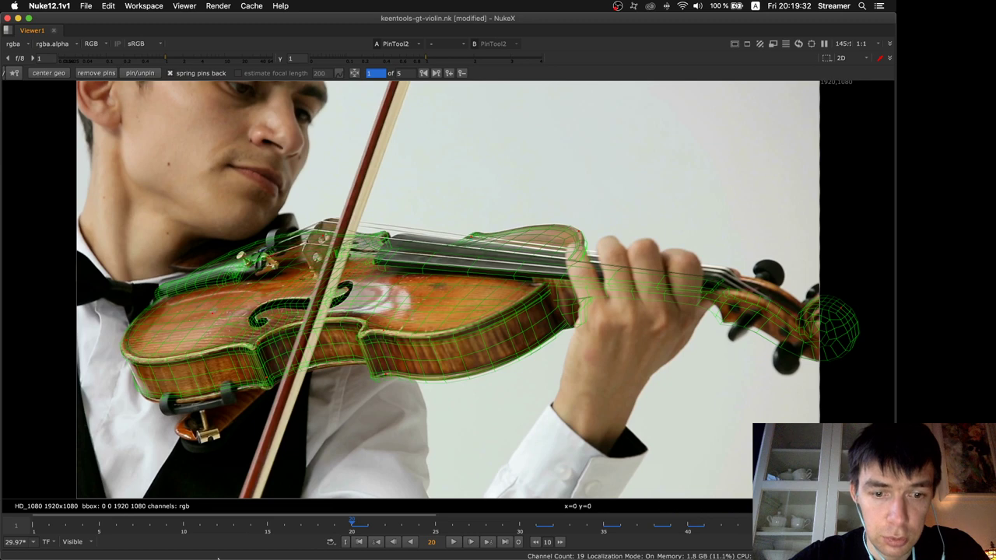
Fit the violin mesh at frame 2 with a Magic Keyframe
left_click(179, 525)
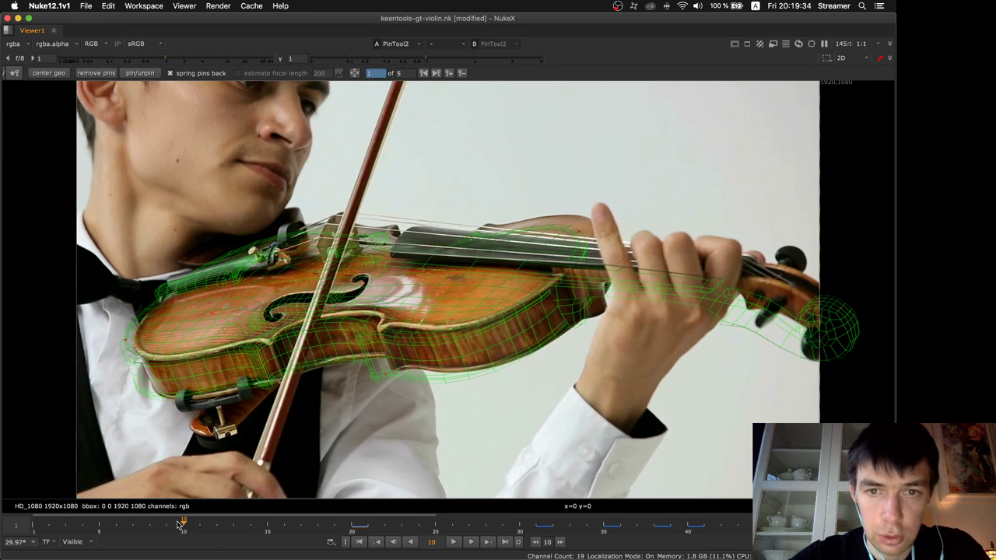
left_click(48, 529)
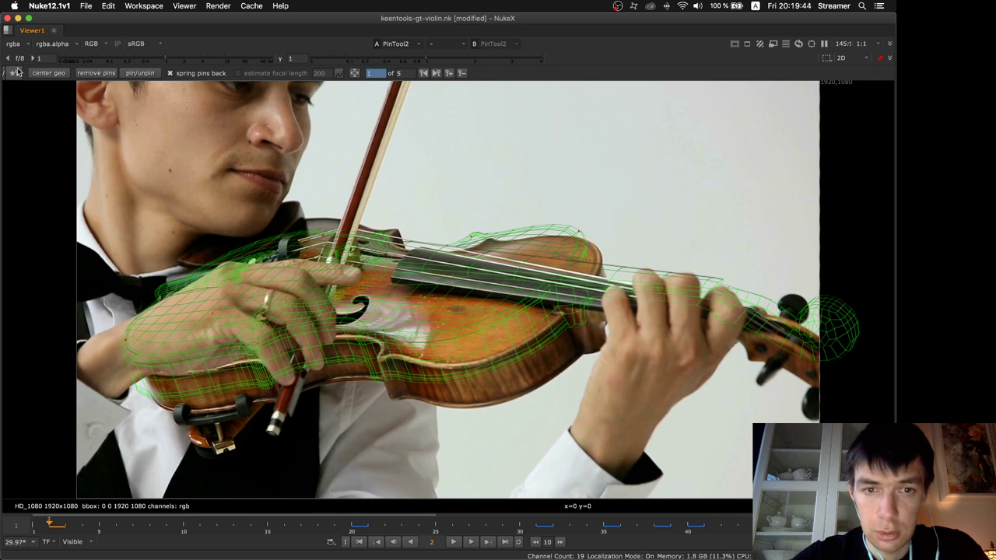
left_click(18, 72)
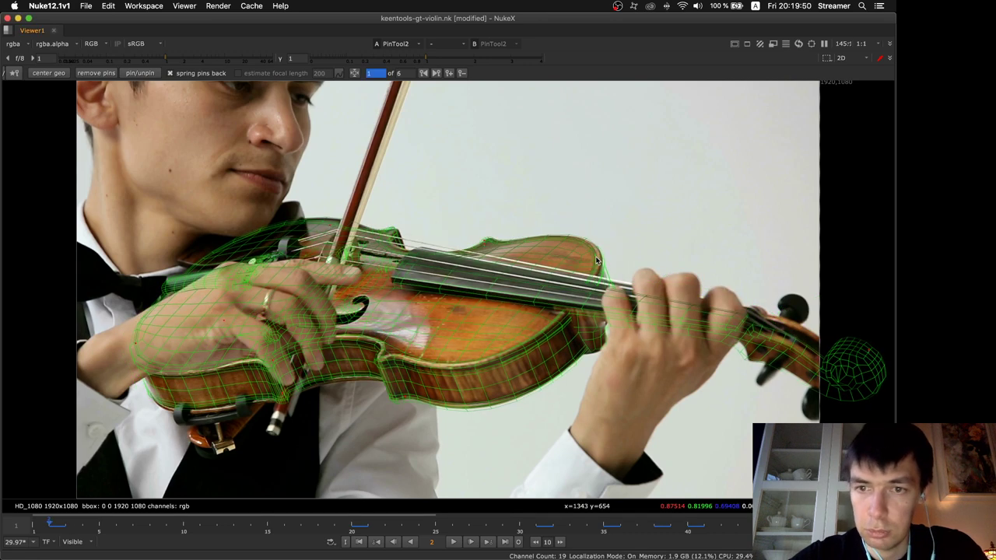
Switch to the fox.nk project and display the fox head's PinTool2 node with its properties open
key("super+Tab")
left_click(405, 274)
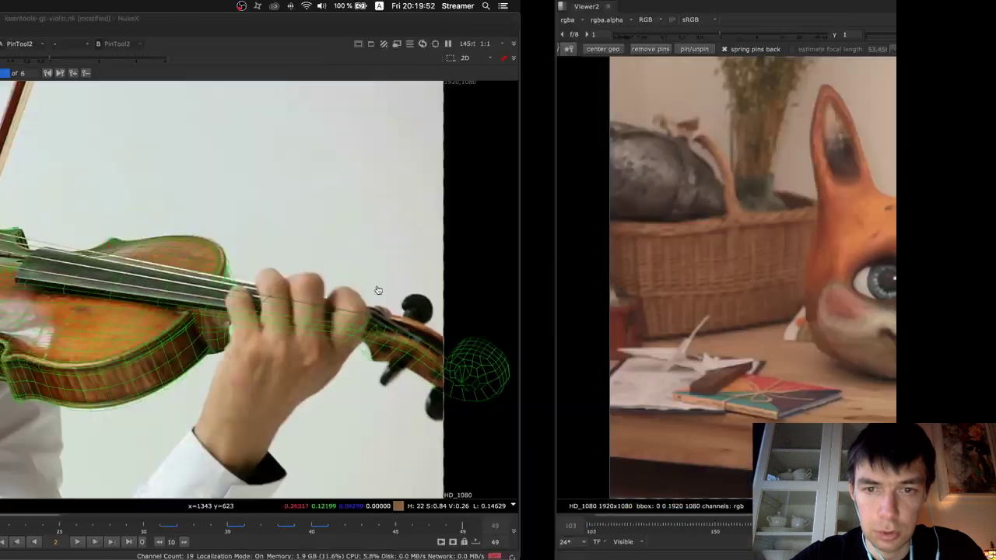
key("space")
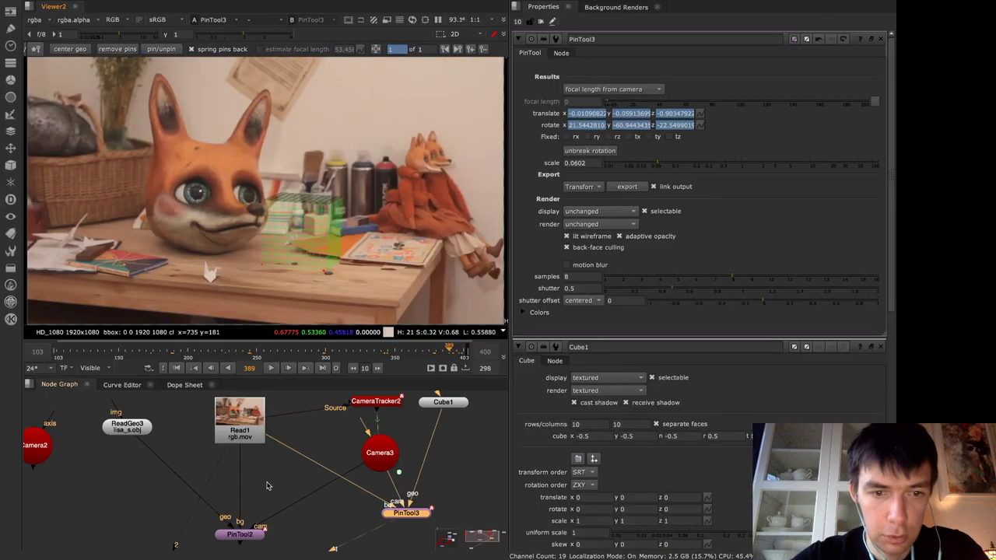
double_click(240, 533)
key("1")
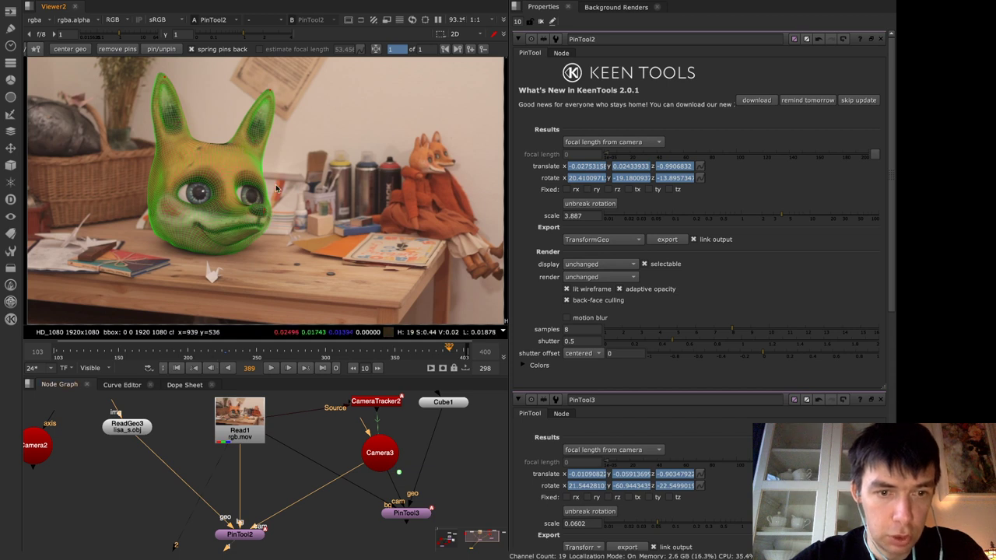
At frame 389, displace the fox head mesh with pins and refit it with Magic Keyframe, declining to kill the Frame Server processes
left_click_drag(162, 76, 225, 74)
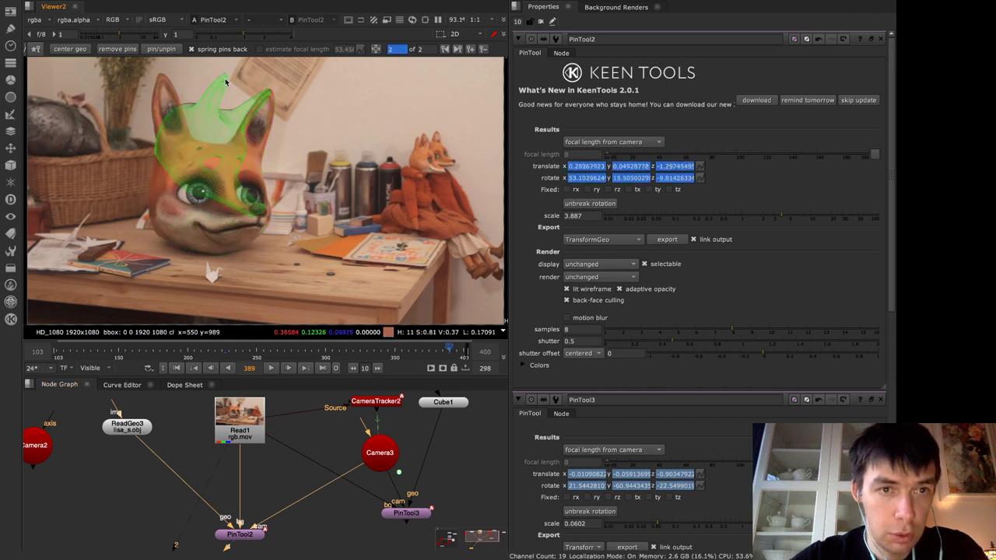
left_click_drag(261, 215, 251, 176)
left_click_drag(170, 142, 178, 178)
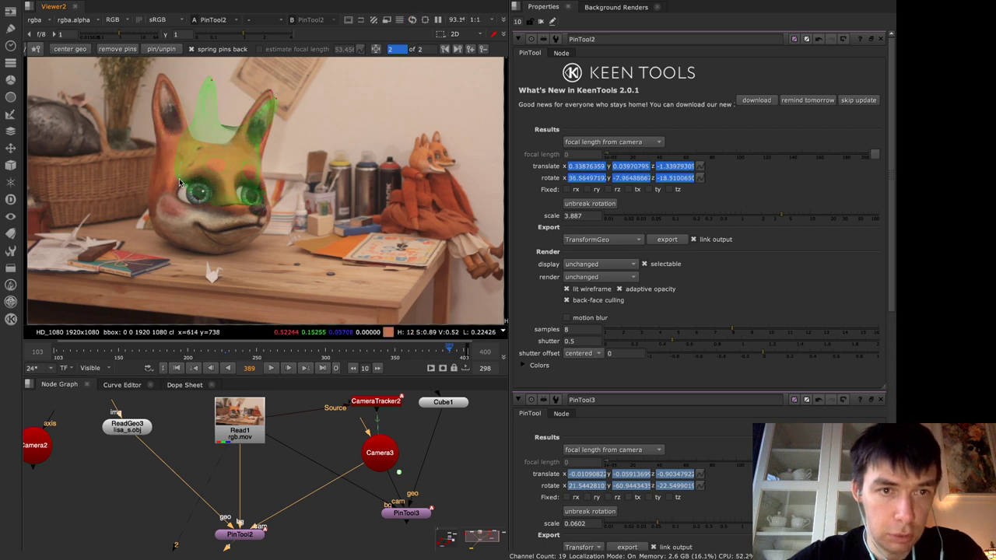
left_click(35, 49)
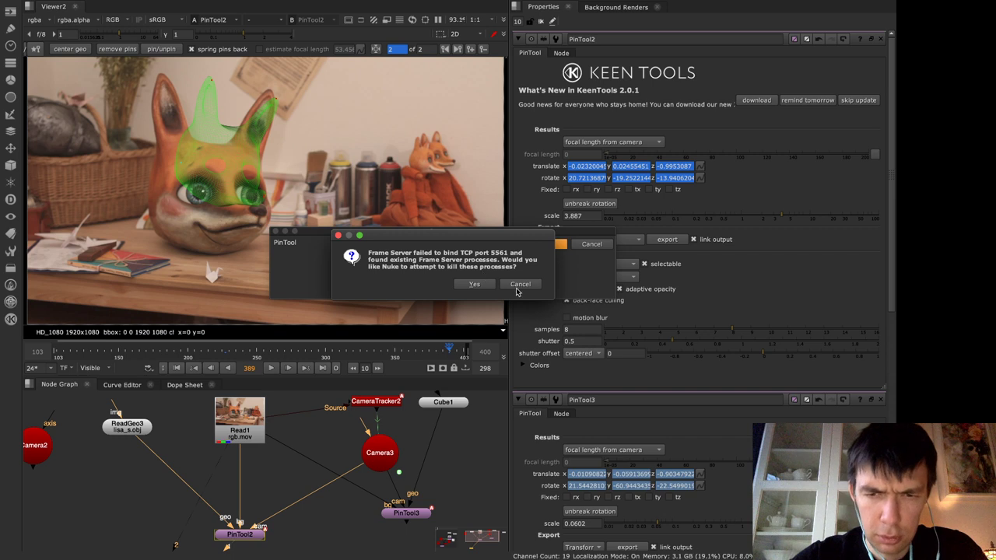
left_click(520, 284)
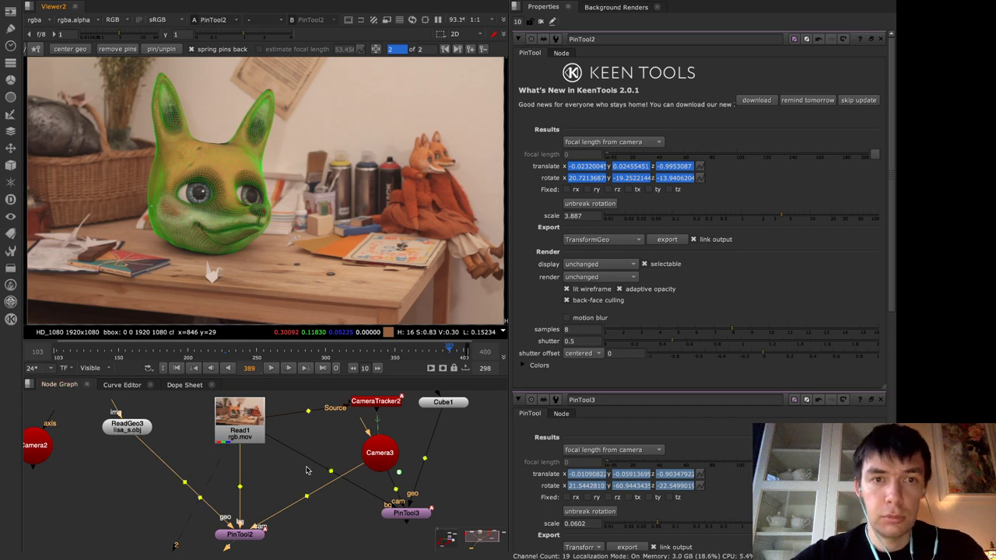
Switch to the violin project and examine how the mesh fits the filmed violin at frame 2
key("super+Tab")
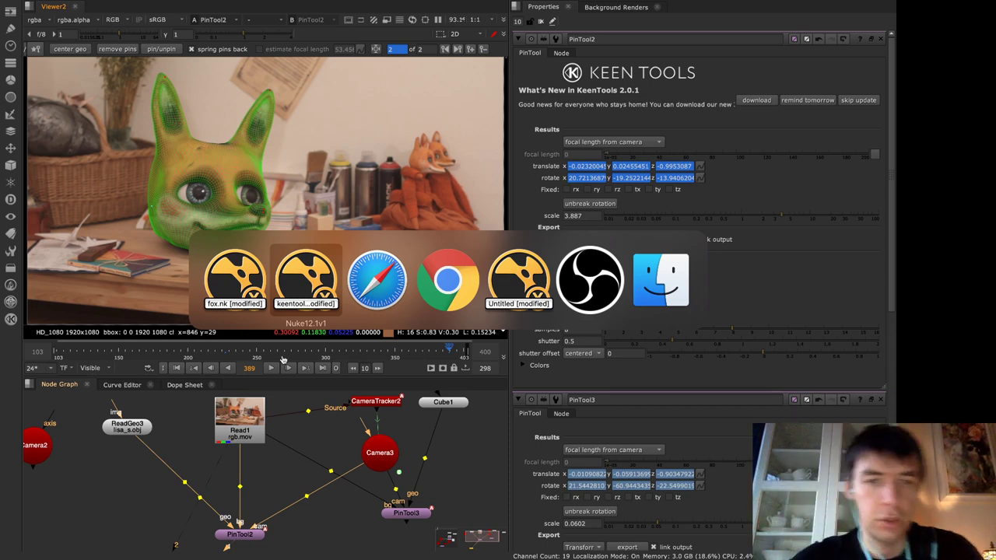
left_click(294, 290)
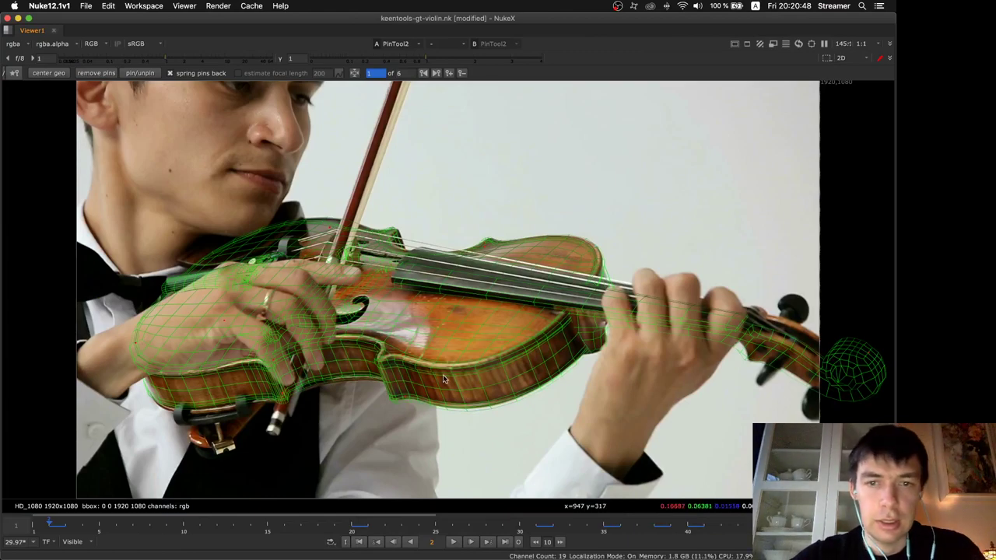
scroll(424, 377, "down", 10)
scroll(443, 379, "up", 10)
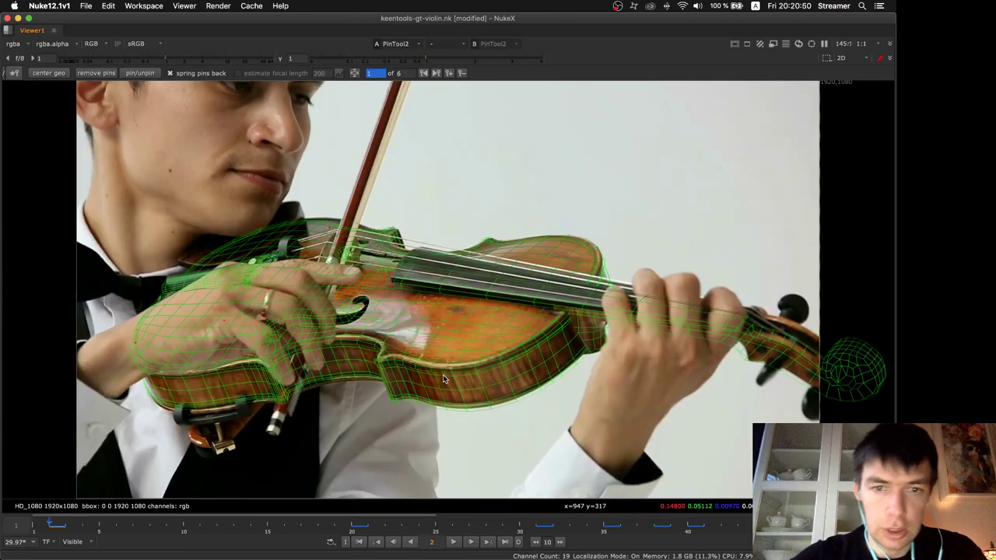
View the Results slide on link output and exporting options, and return to the fox.nk project in Nuke
key("super+Tab")
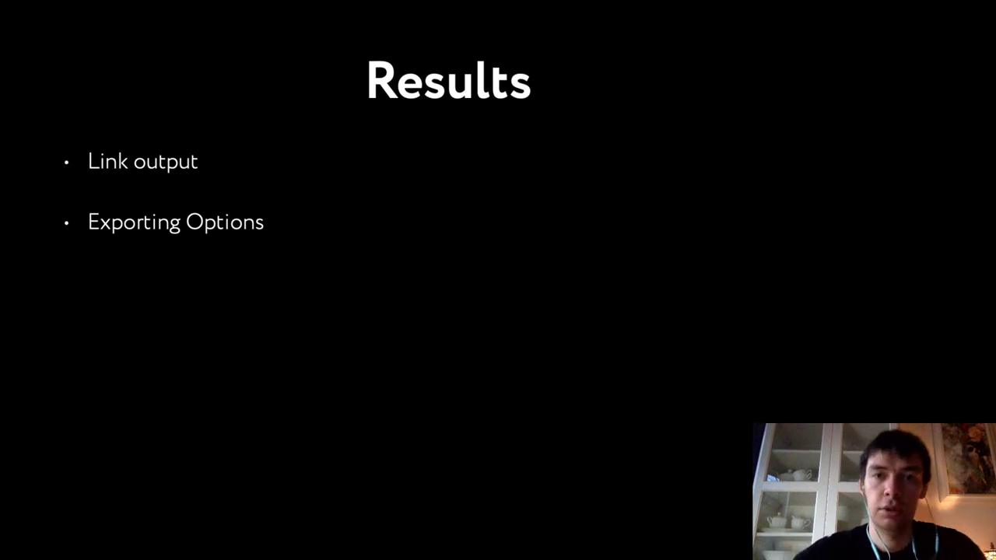
key("super+Tab")
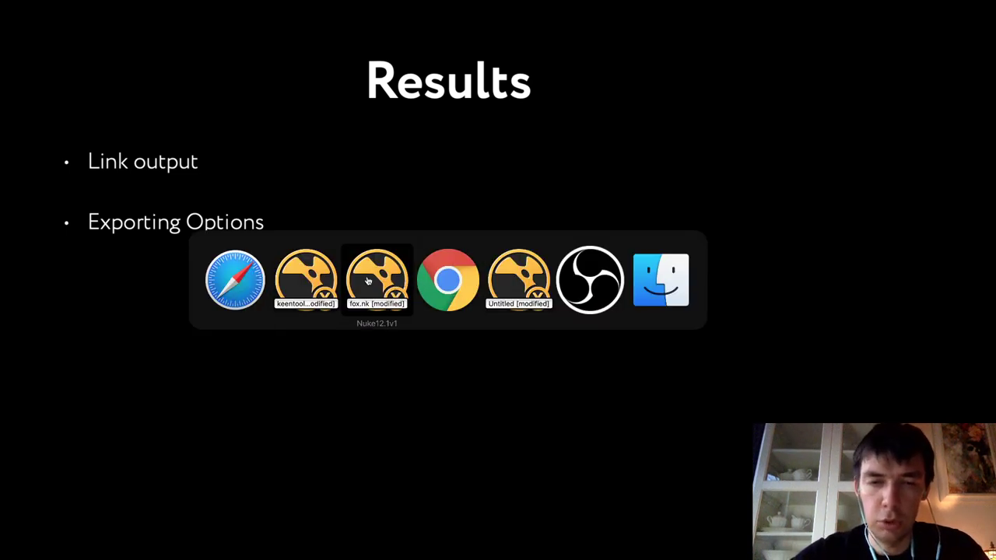
left_click(373, 284)
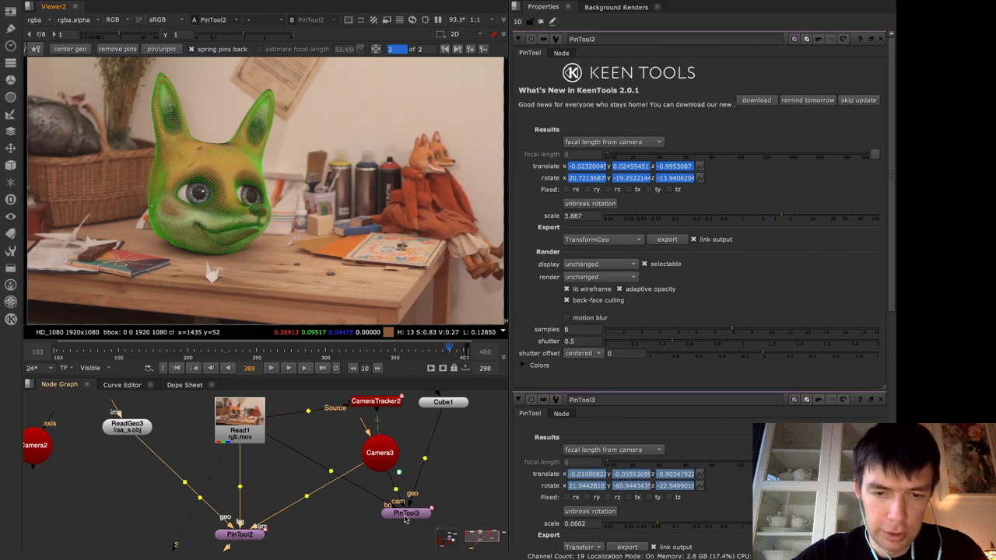
Move the PinTool2 node slightly aside in the node graph and remove its keyframe at frame 389
left_click(405, 517)
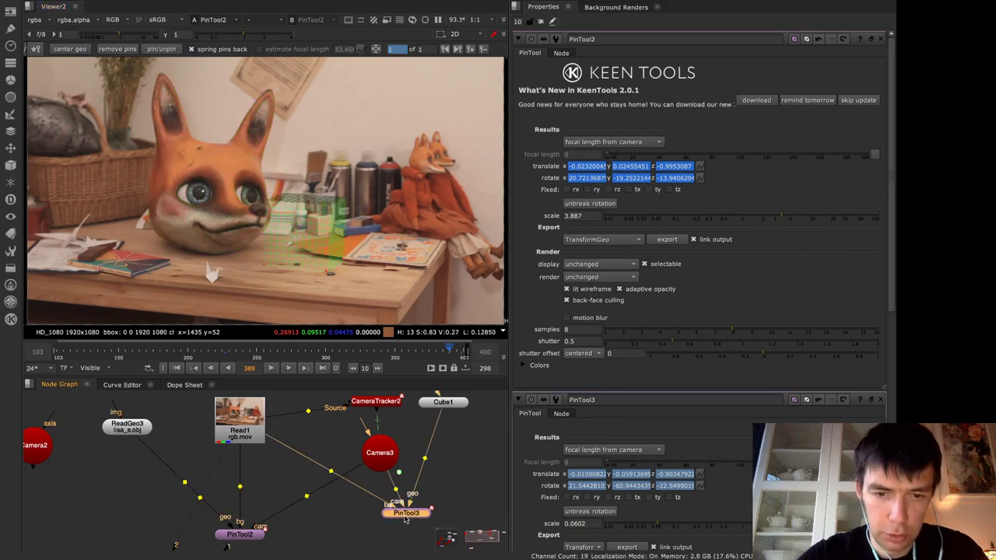
left_click(241, 537)
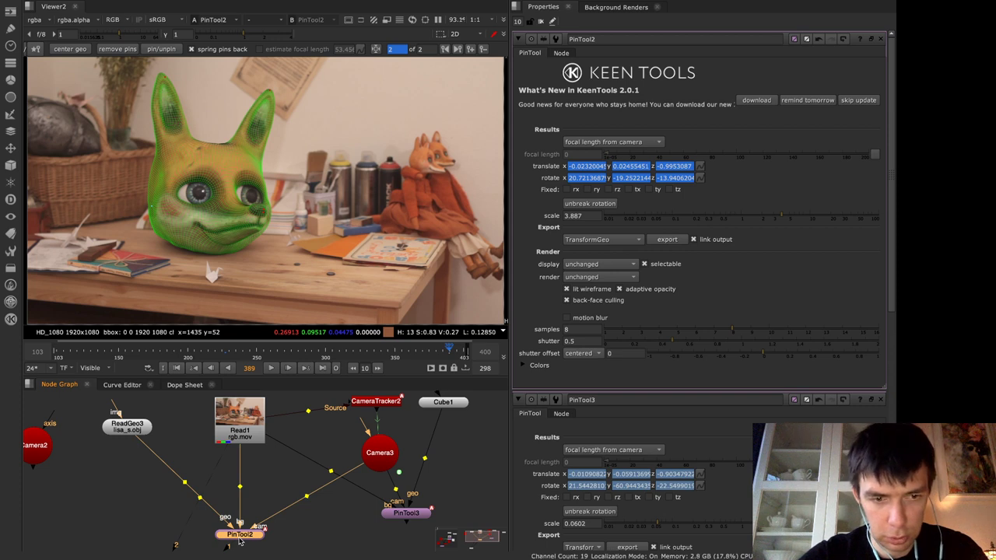
left_click_drag(242, 542, 212, 523)
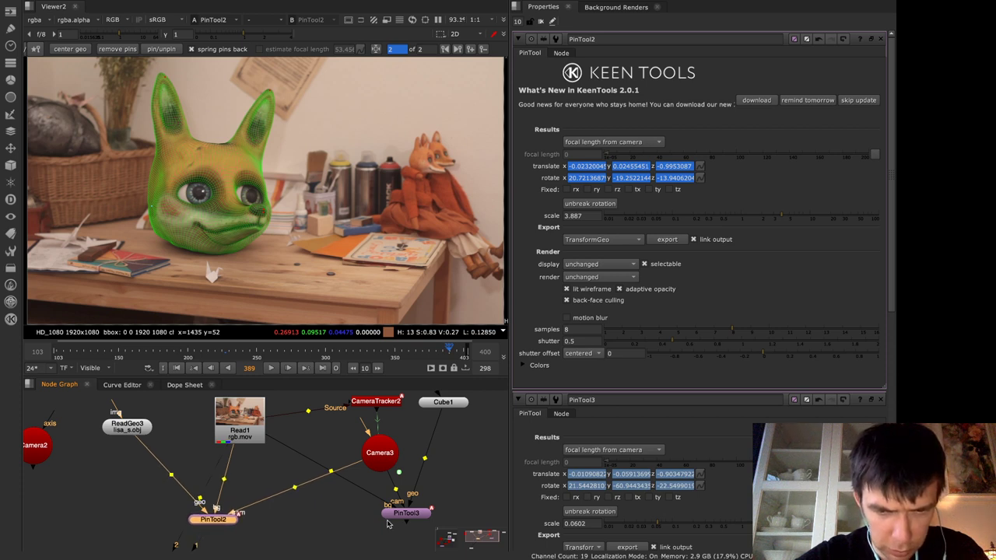
left_click(218, 522)
left_click(219, 523)
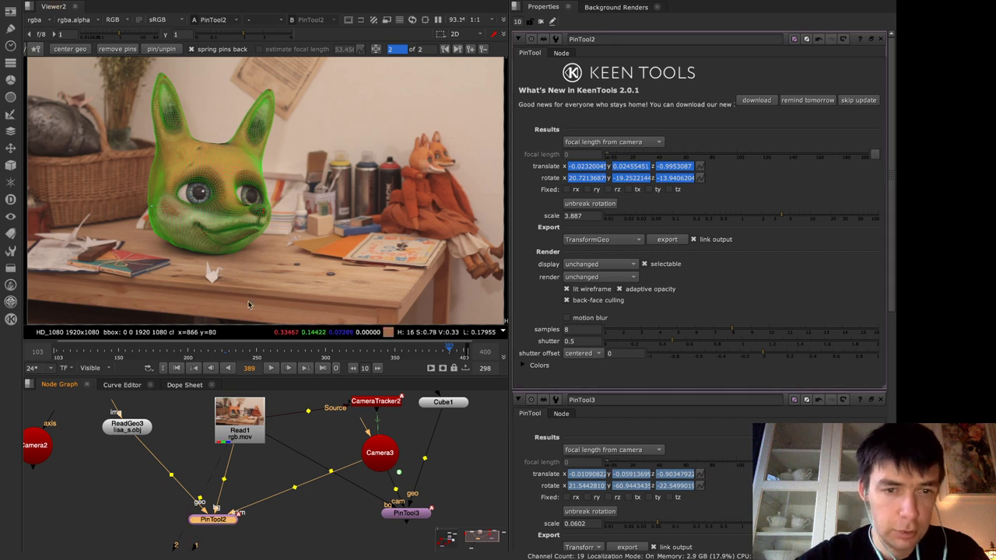
left_click(482, 49)
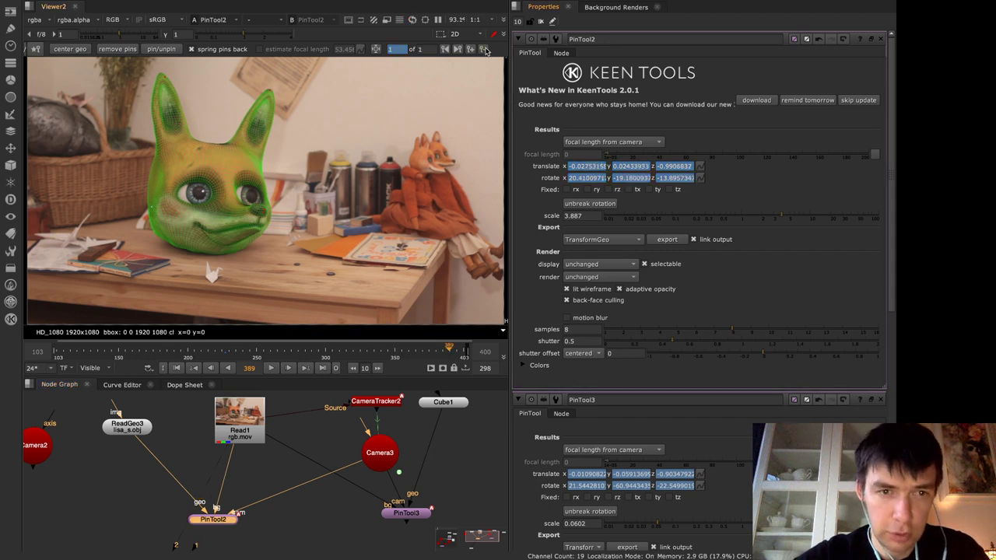
Go to the fox head's keyframe at frame 227 and export PinTool2's result as a linked TransformGeo node
left_click(225, 352)
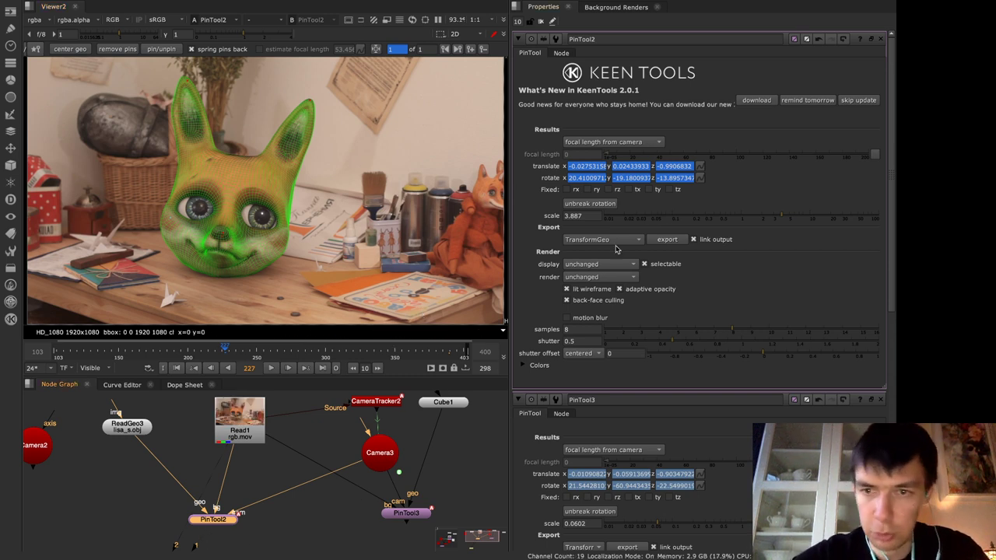
left_click(671, 241)
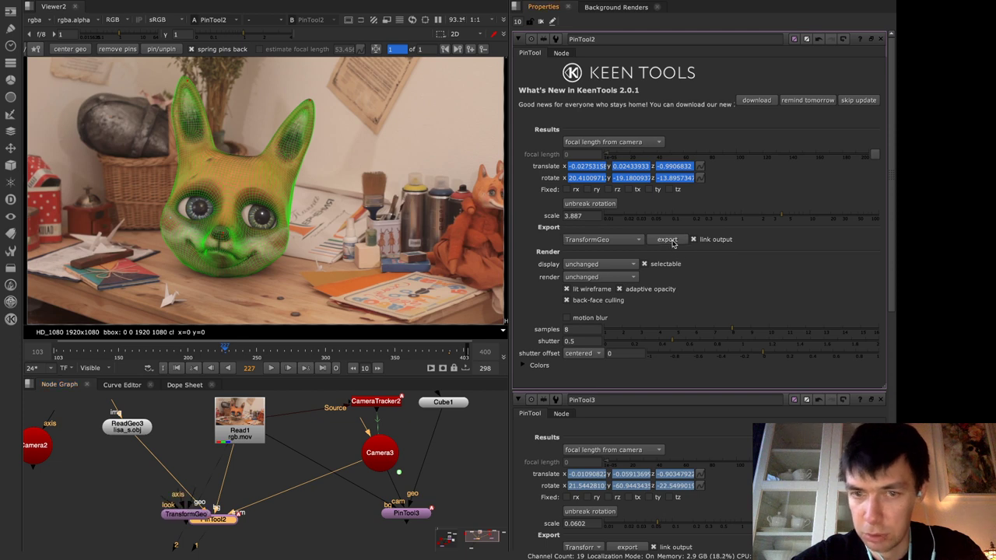
Move the exported TransformGeo3 node clear of PinTool2 and connect its geometry input to ReadGeo3
left_click_drag(187, 519, 230, 424)
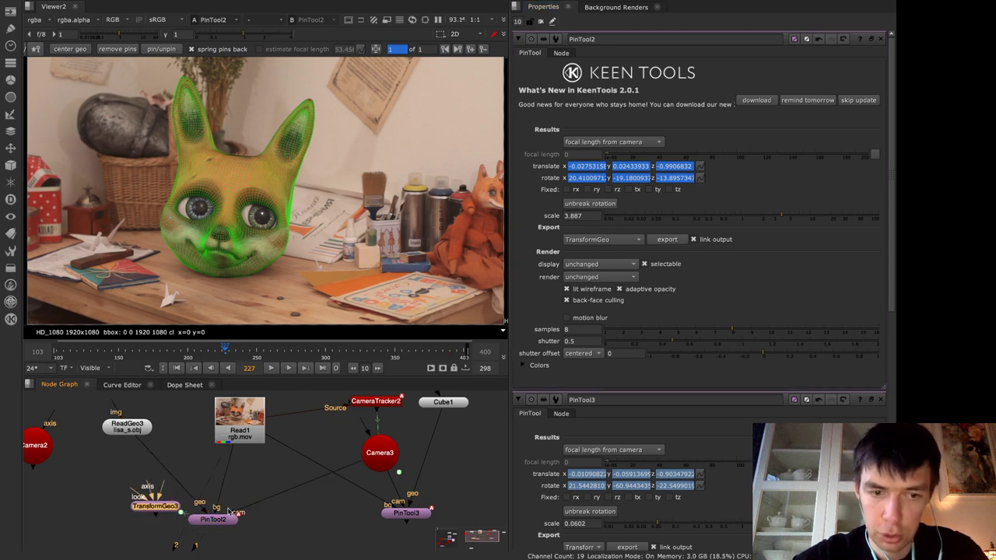
left_click_drag(164, 491, 232, 434)
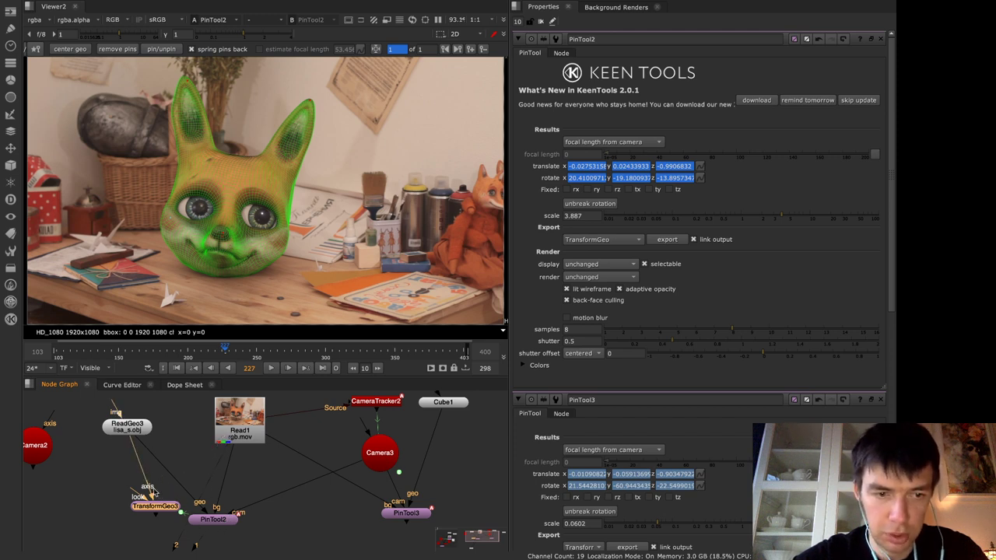
left_click_drag(161, 506, 109, 506)
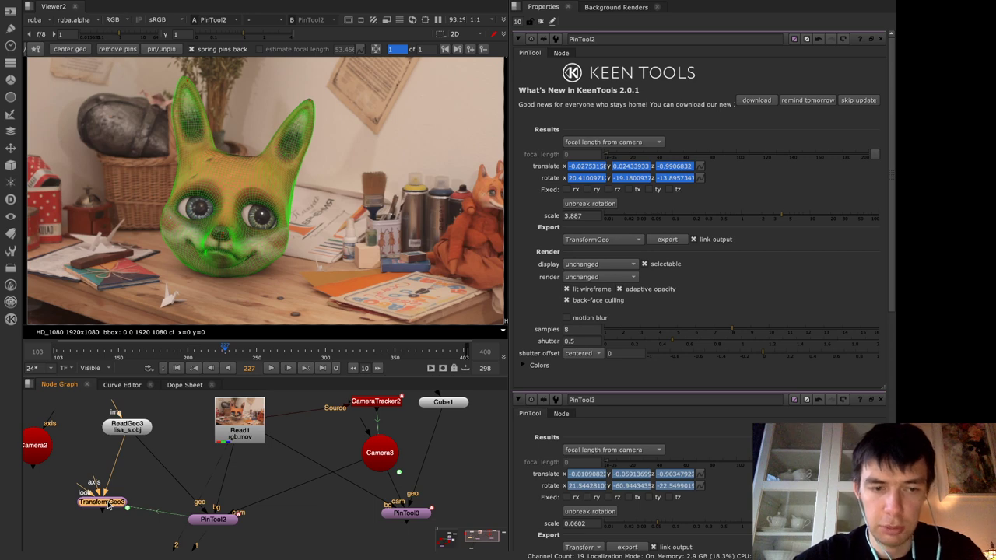
Show TransformGeo3's output in the 3D scene, close all open node properties, and open only TransformGeo3's properties
key("1")
left_click(251, 267)
key("f")
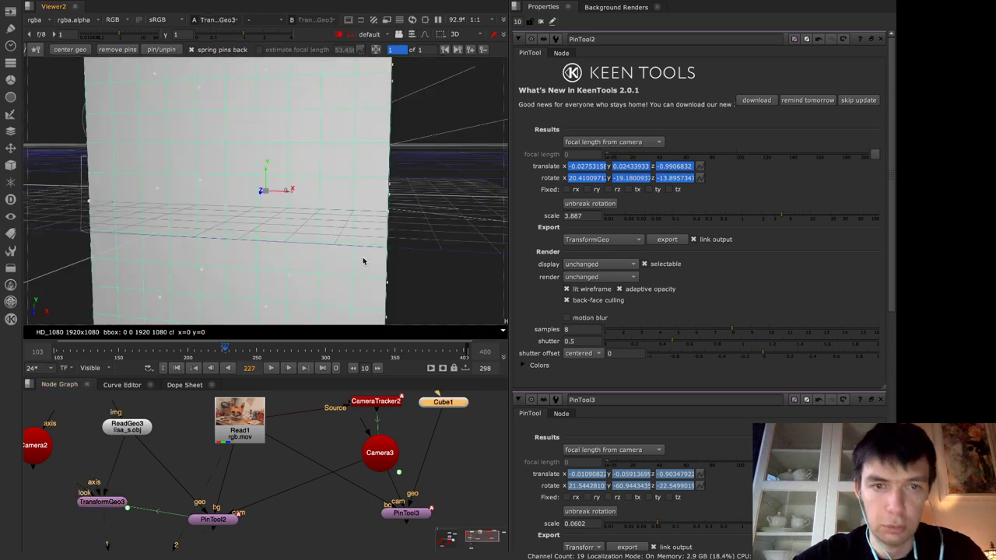
scroll(362, 261, "down", 5)
left_click_drag(396, 182, 347, 303, "ctrl")
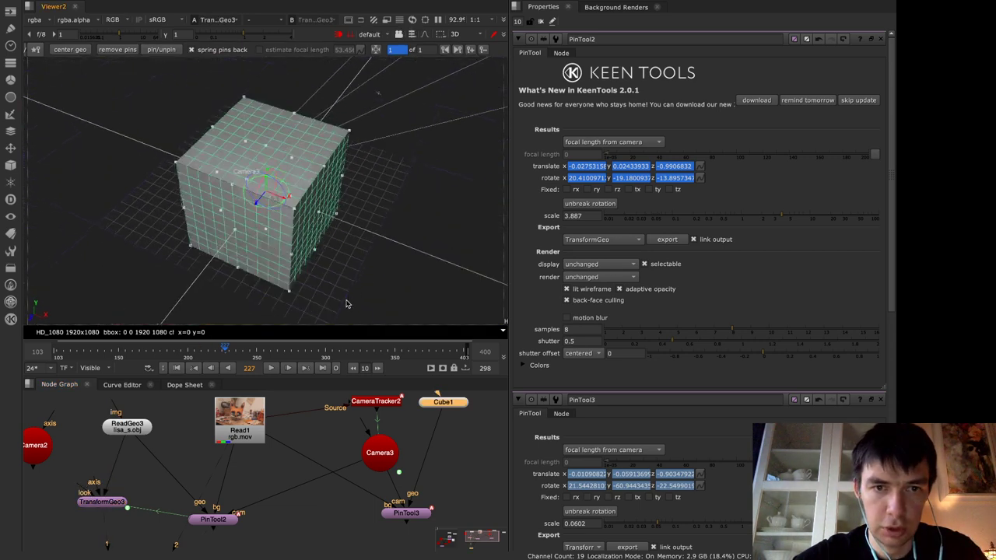
left_click(541, 23)
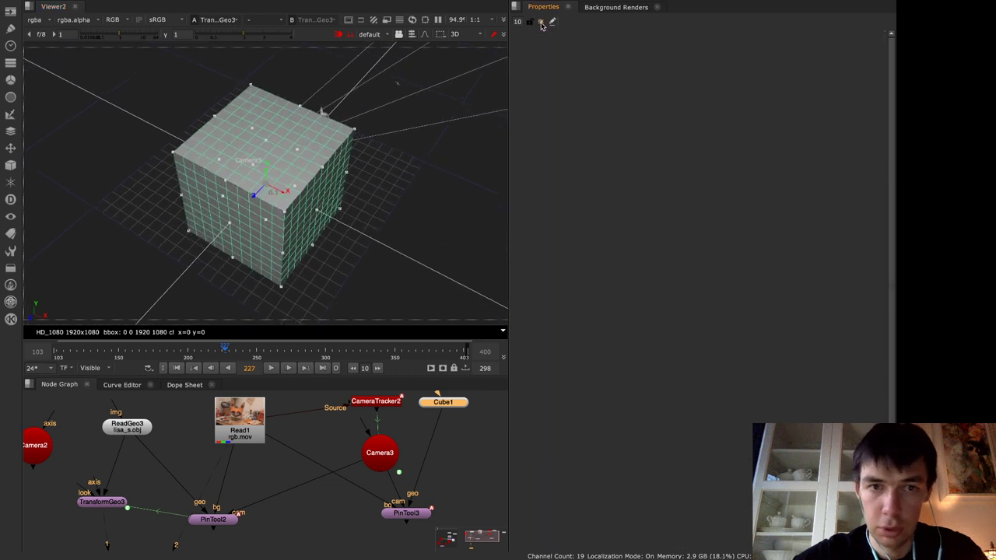
double_click(109, 504)
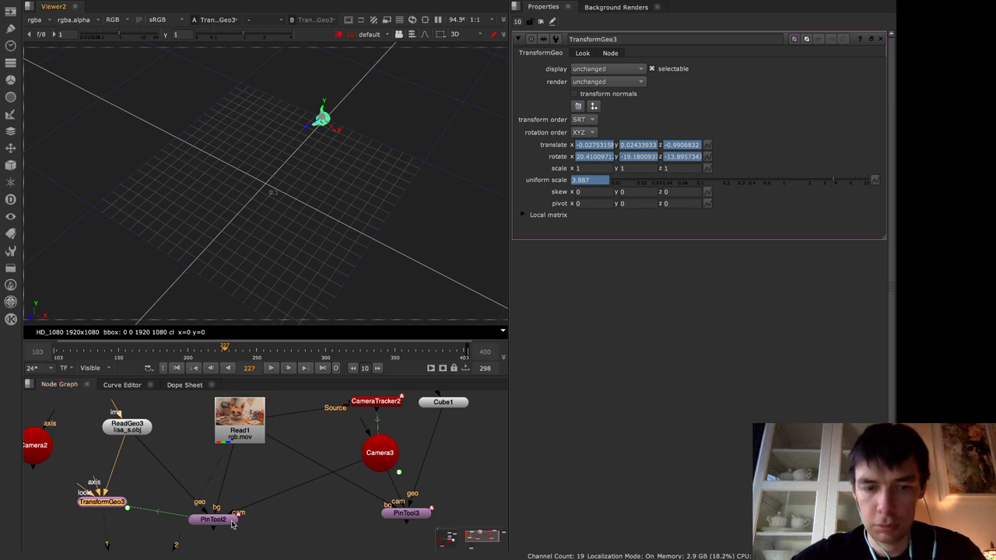
Align PinTool2 with TransformGeo3 in the node graph, show its output in 3D, and open its properties
left_click_drag(232, 524, 232, 511)
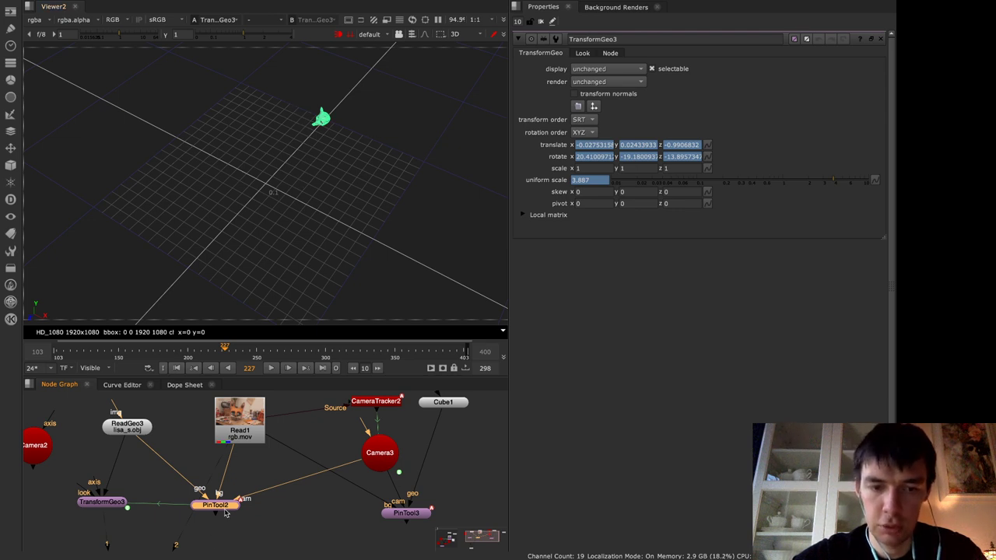
key("1")
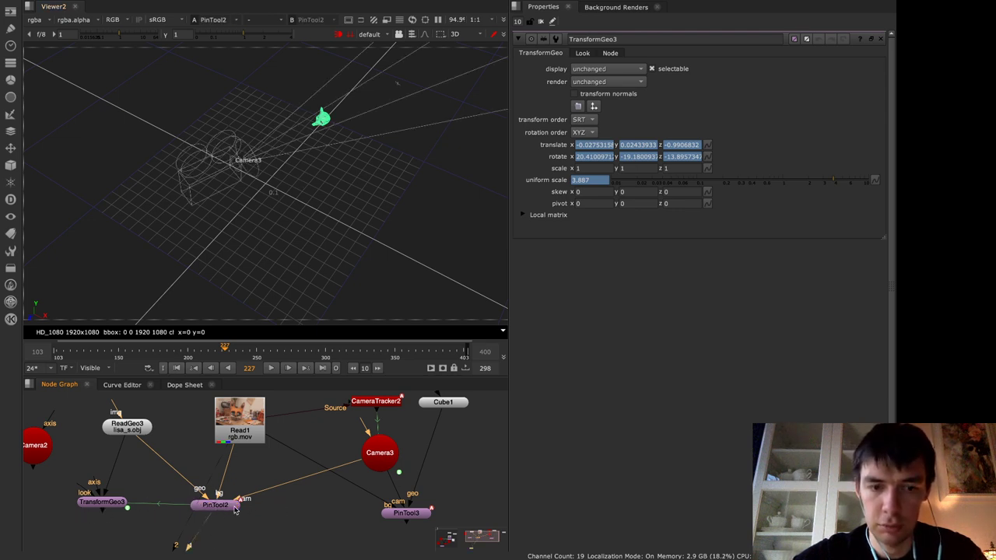
left_click_drag(224, 511, 226, 510)
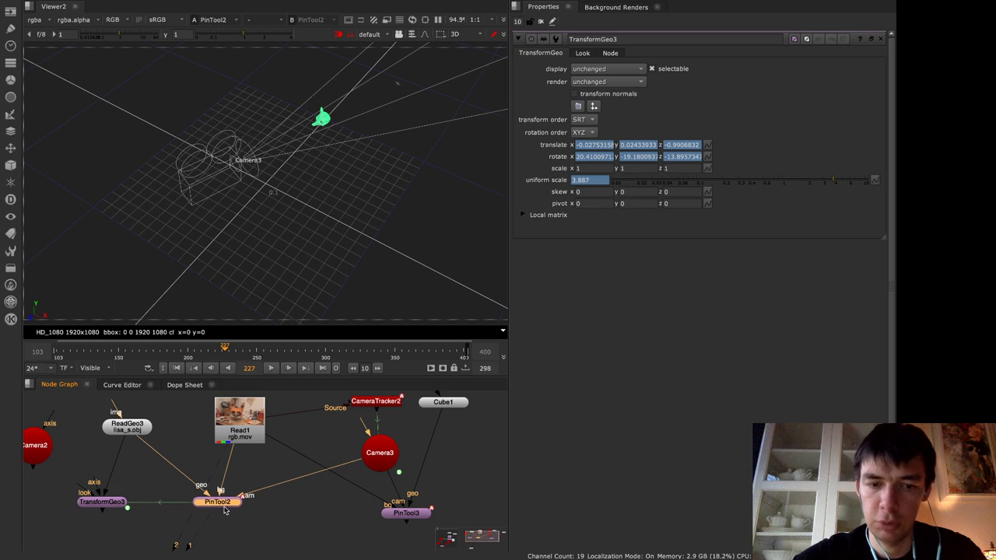
double_click(225, 510)
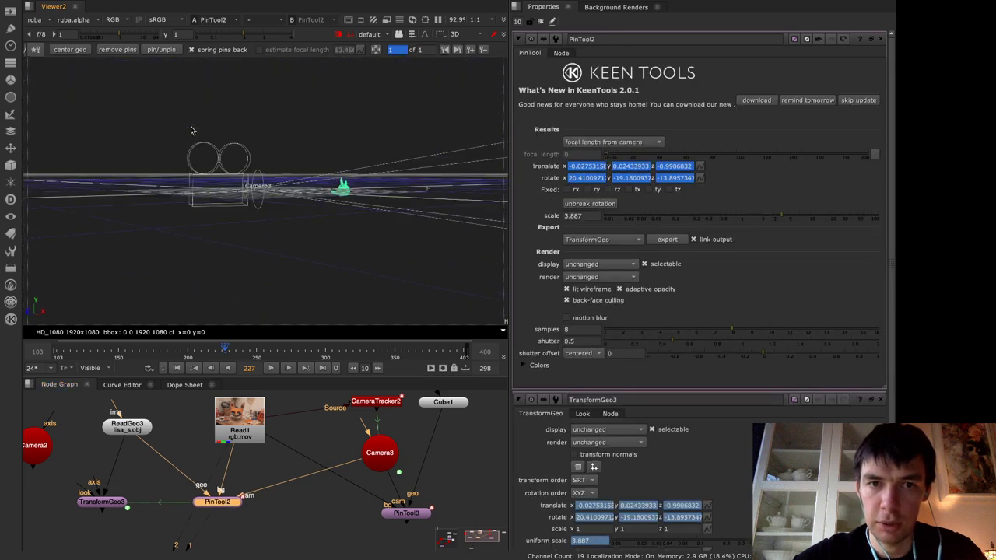
left_click_drag(191, 130, 278, 229, "ctrl")
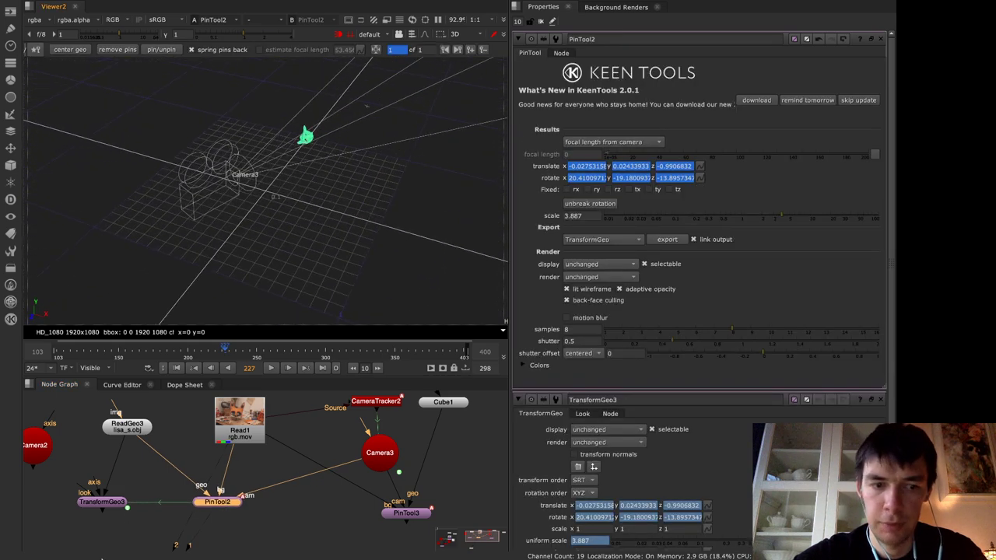
Bring up TransformGeo3's properties for comparison and look through PinTool2's export type options
double_click(105, 503)
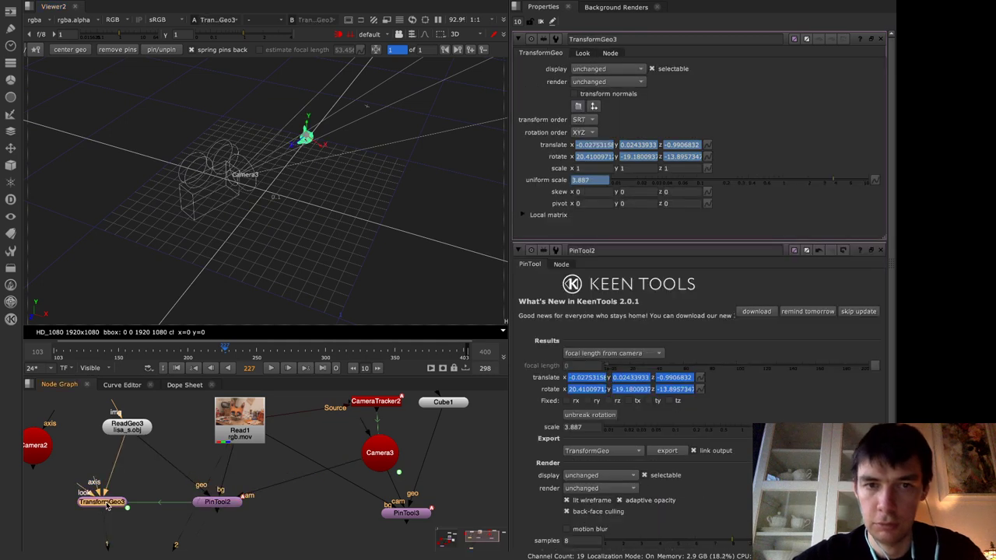
left_click(588, 451)
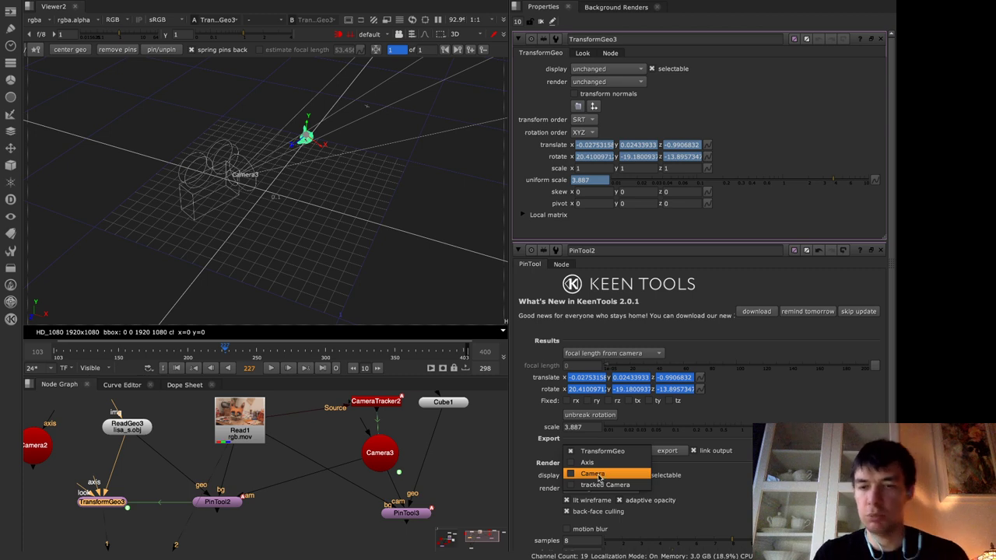
left_click(298, 520)
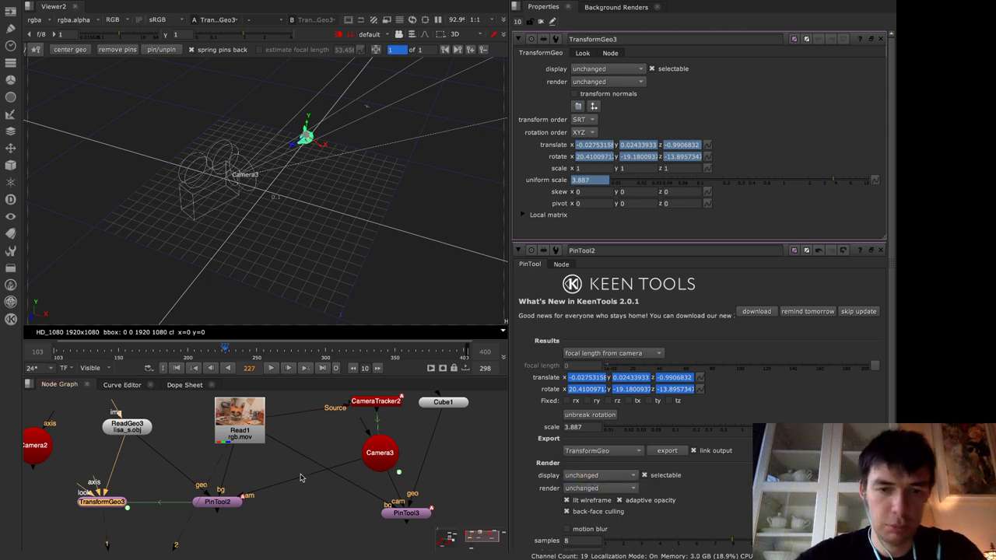
Add a new Camera node beside Camera2 in the node graph and show it in the 3D scene
middle_click_drag(217, 468, 267, 461)
left_click(109, 451)
key("Tab")
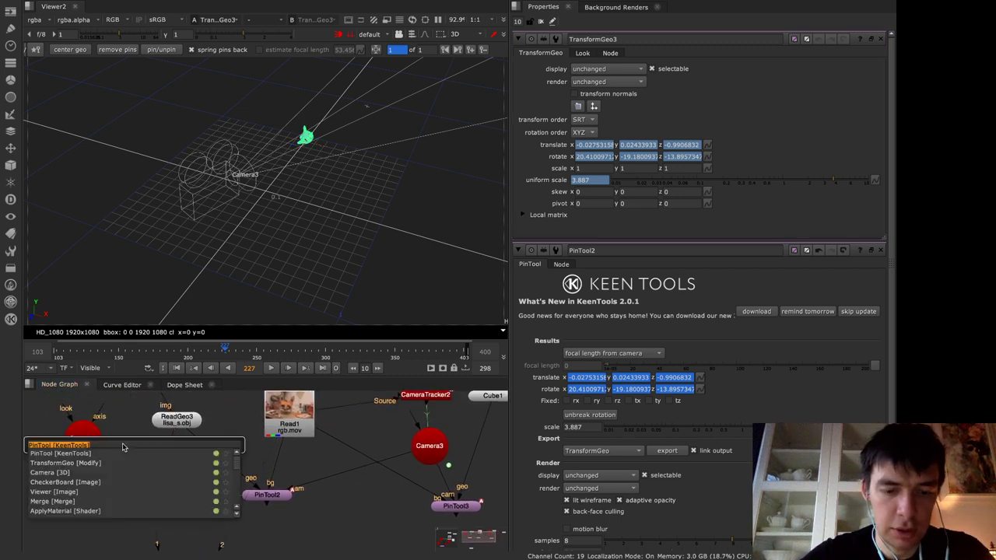
type("camera")
key("Return")
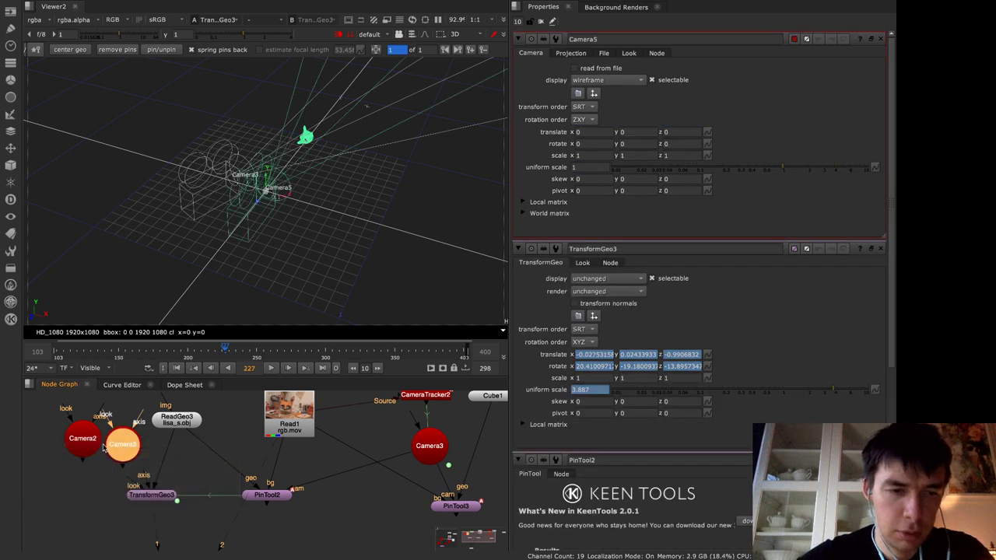
mouse_move(94, 441)
left_mouse_down()
mouse_move(61, 438)
mouse_move(110, 447)
mouse_move(92, 435)
left_mouse_up()
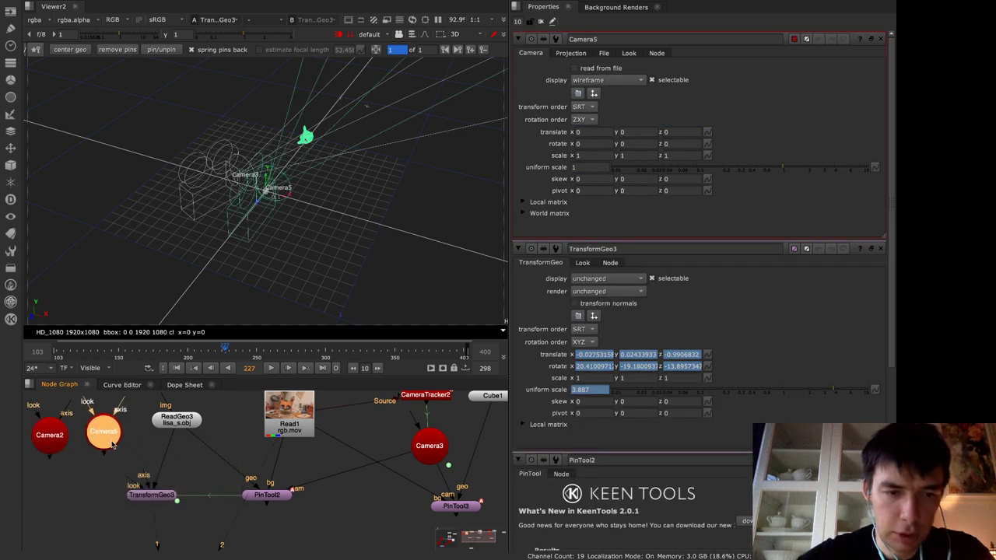
key("1")
left_click(113, 443)
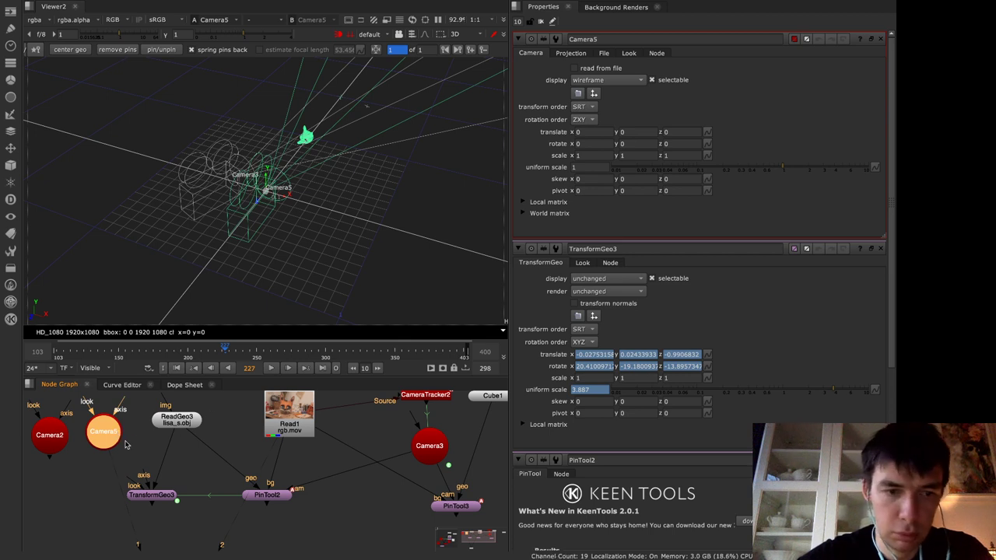
Move TransformGeo3 closer to PinTool2 and add a new PinTool node below it
left_click(164, 499)
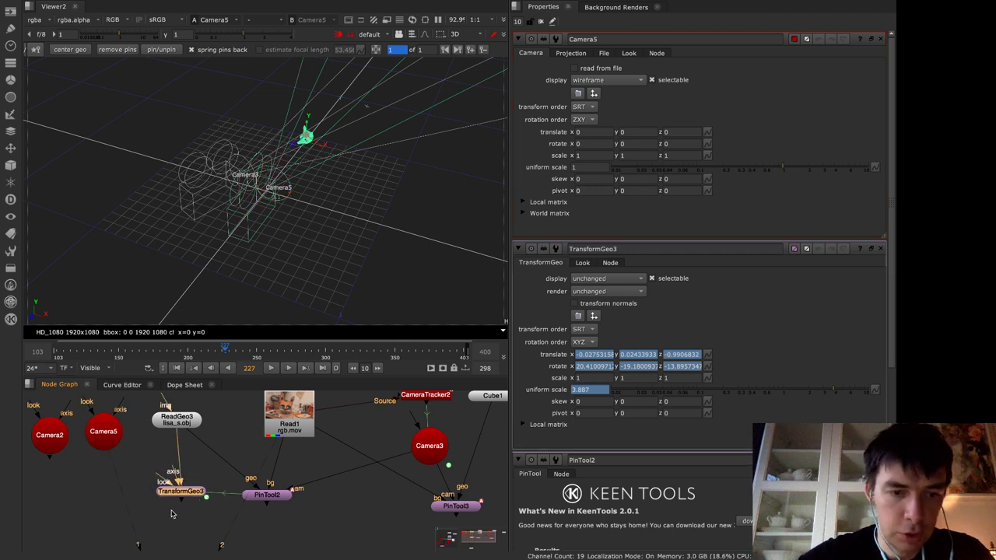
key("Tab")
type("pin")
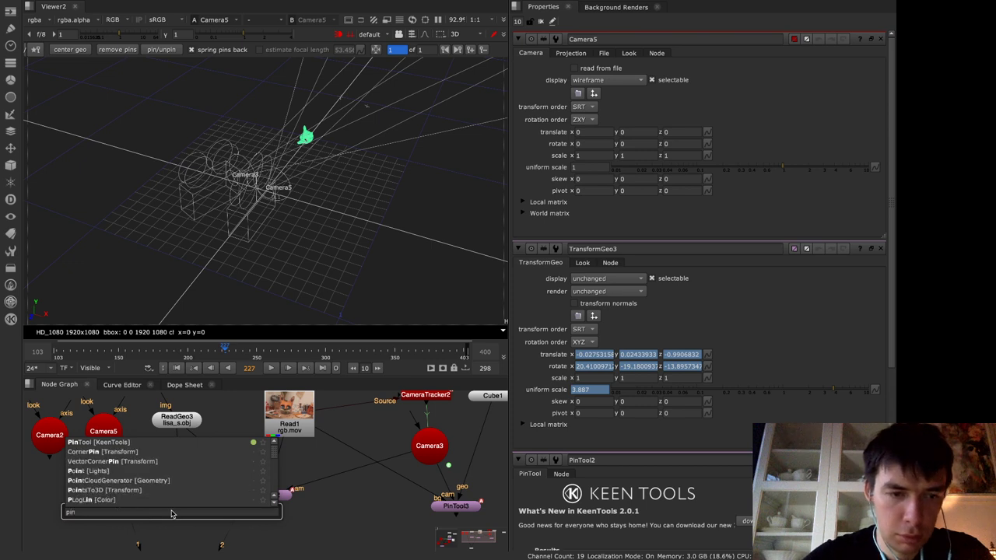
key("Return")
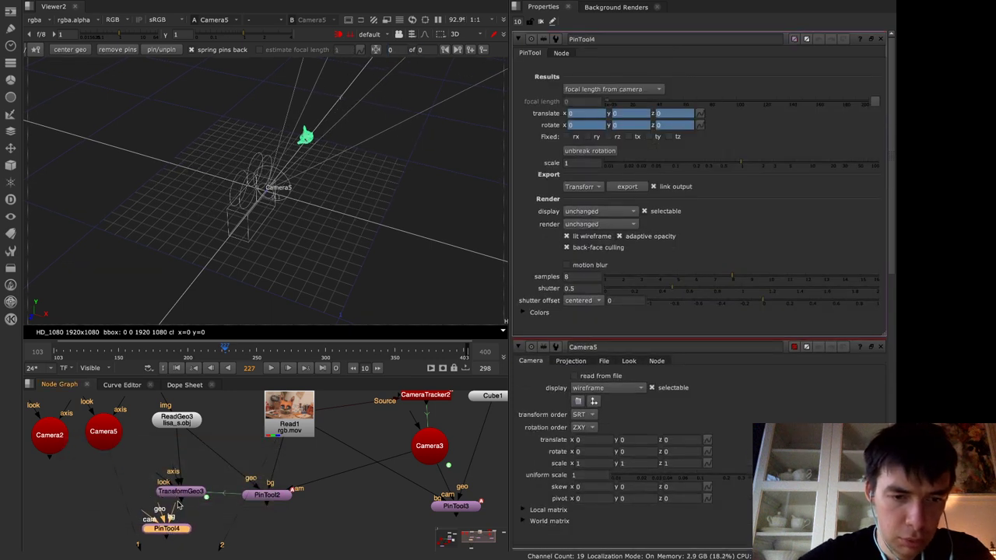
Connect the new PinTool's bg to Read1, geo to ReadGeo3 and cam to Camera5, and view it in 2D
left_click_drag(178, 505, 265, 440)
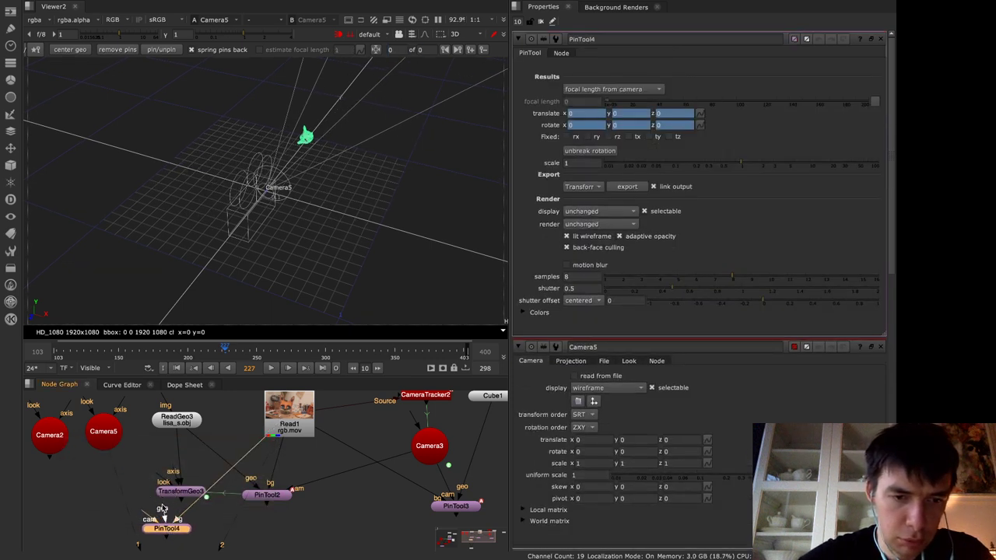
left_click_drag(162, 509, 103, 438)
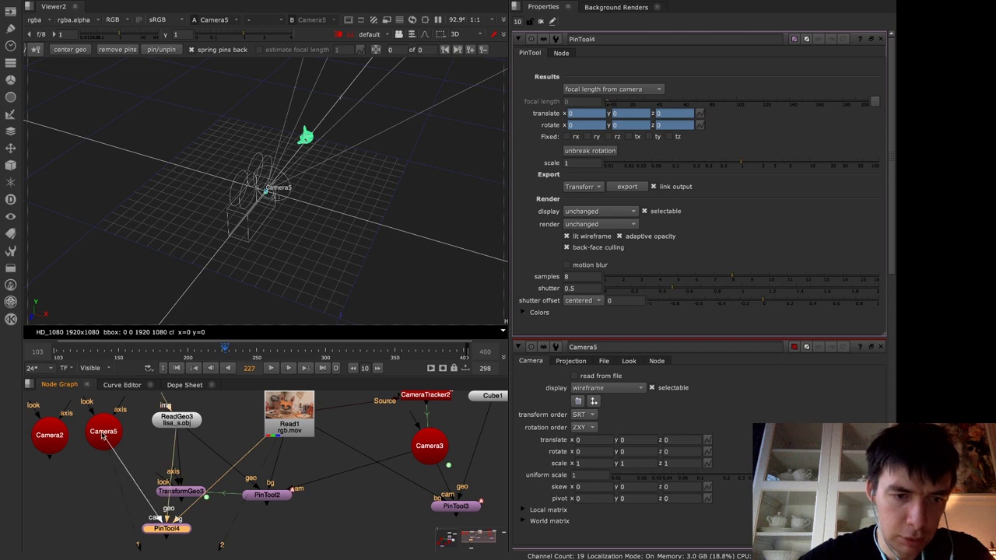
key("1")
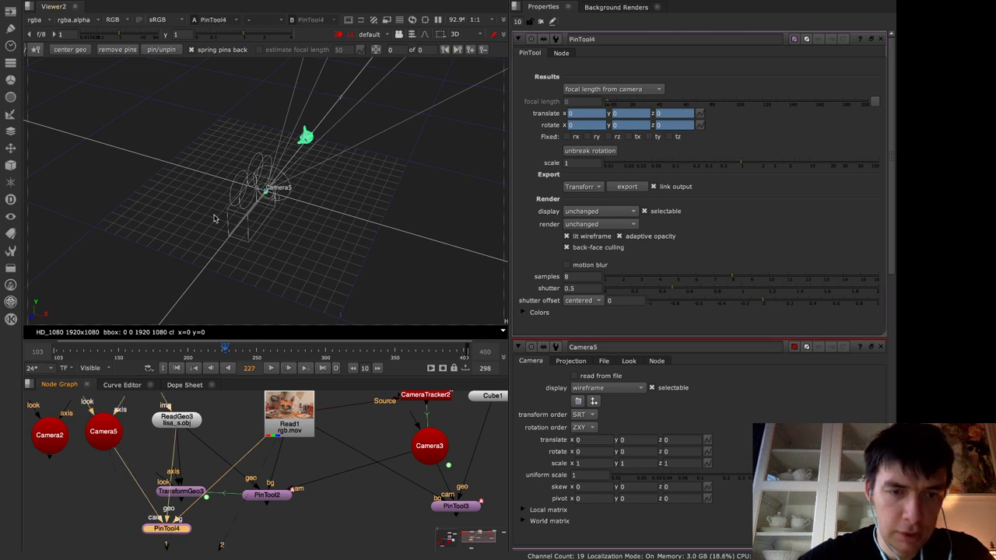
key("Tab")
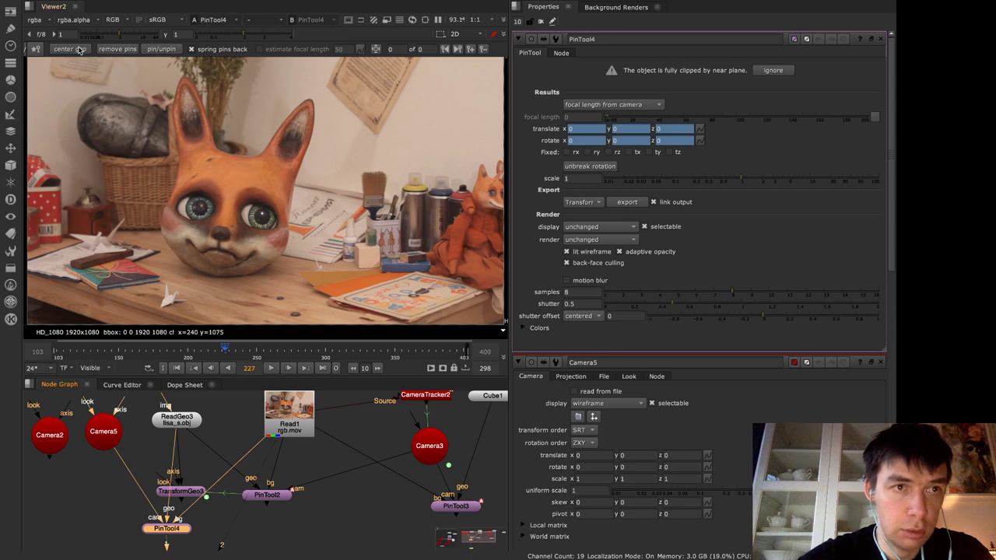
Try centering the mesh and pinning it to the fox head's ears and face at frame 227, and remove that keyframe
left_click(79, 49)
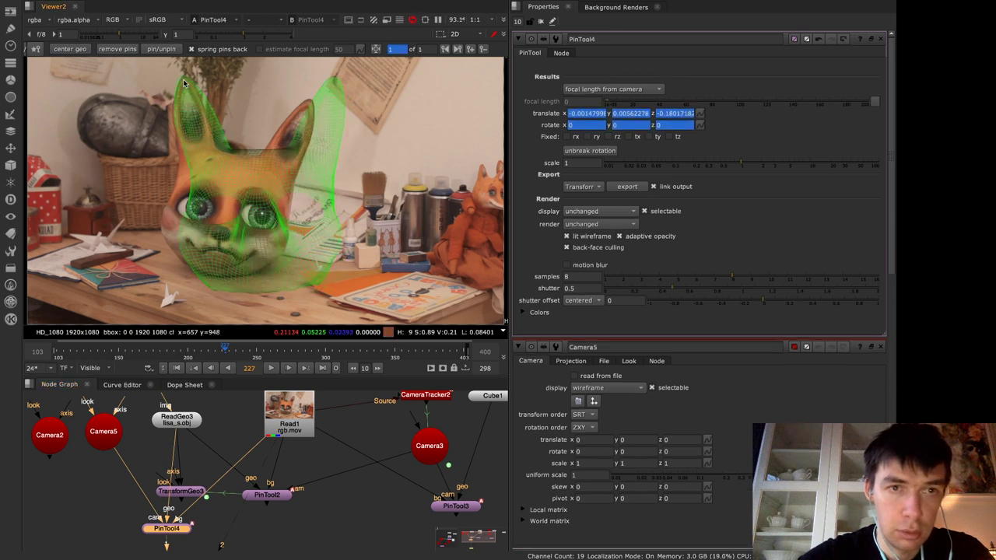
left_click_drag(334, 83, 309, 102)
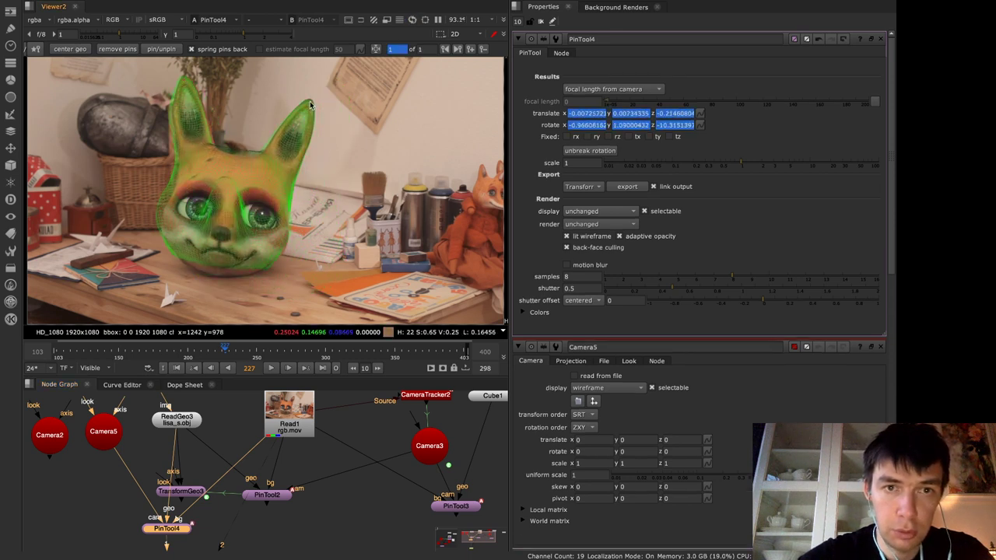
left_click_drag(233, 190, 162, 225)
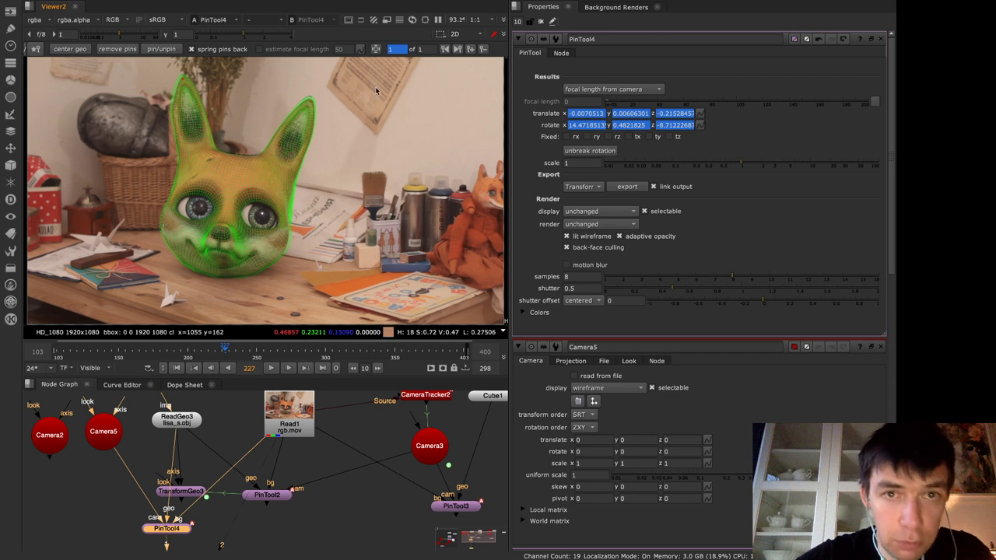
left_click(476, 49)
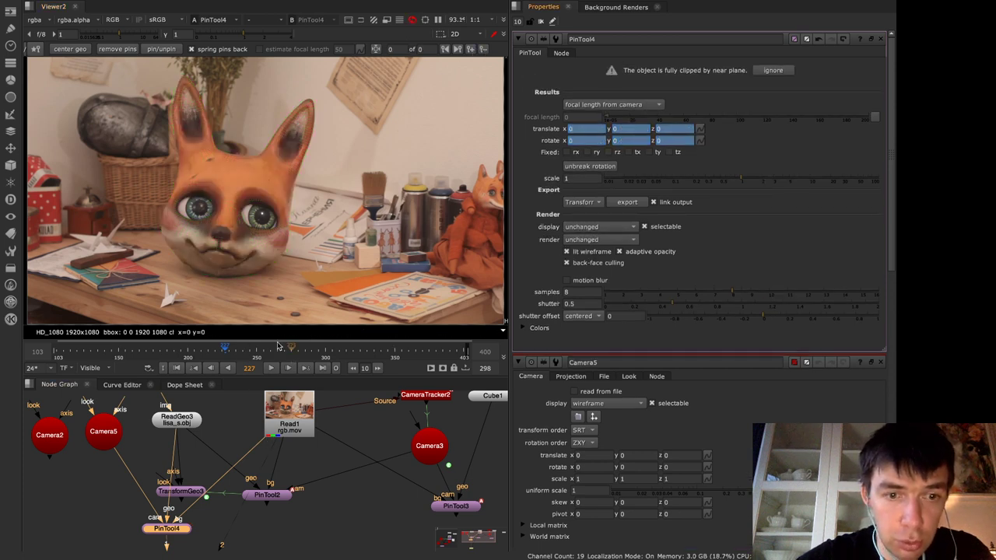
Close all node properties and reopen only PinTool4's
left_click(540, 23)
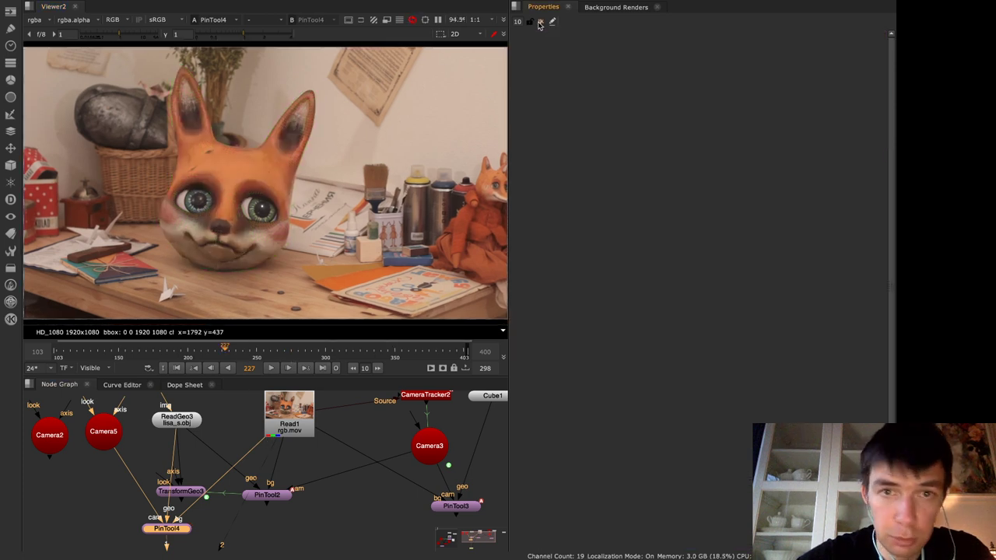
double_click(179, 532)
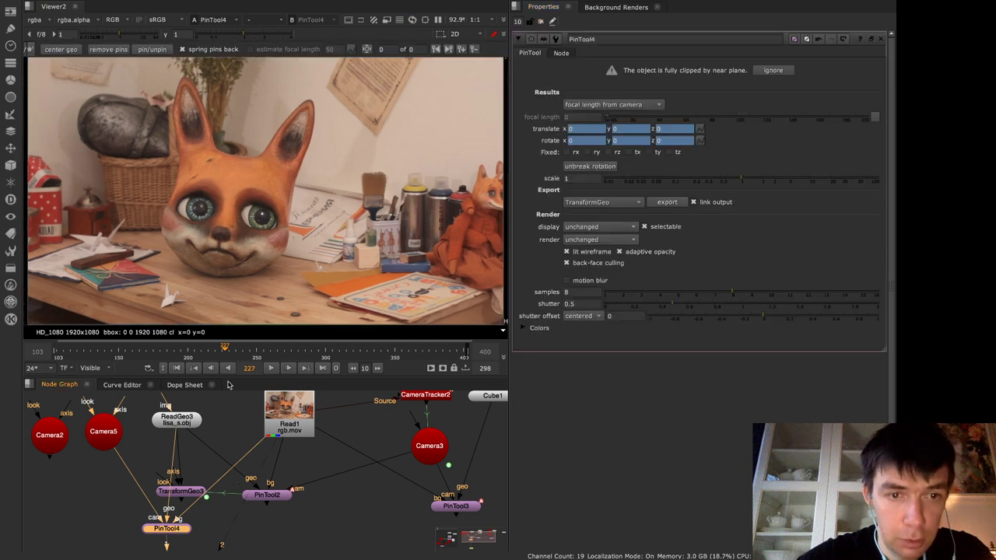
Go to frame 372, center the geometry and pin its ears and cheeks to the fox head
left_click(327, 352)
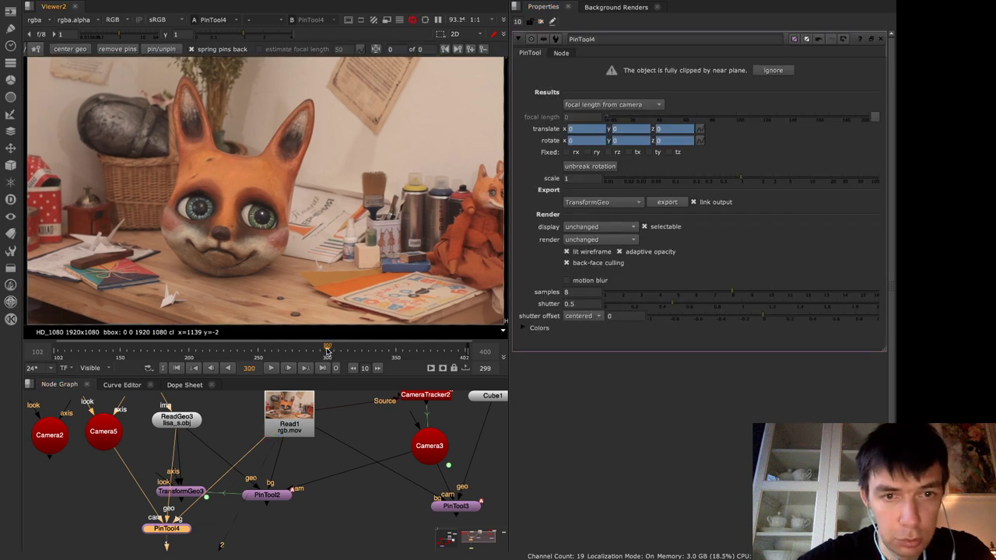
left_click(426, 351)
left_click_drag(425, 352, 329, 352, "alt")
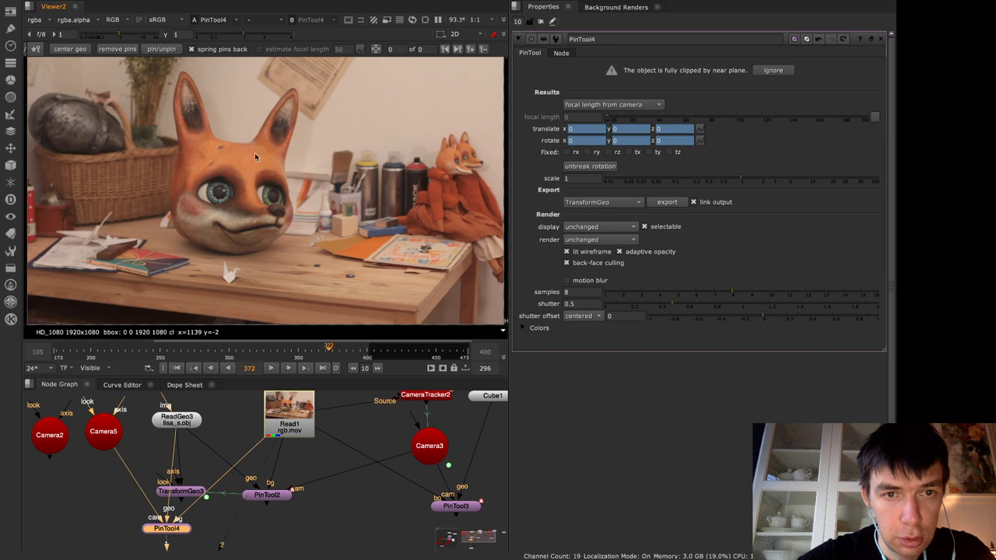
left_click(67, 50)
left_click_drag(191, 89, 182, 72)
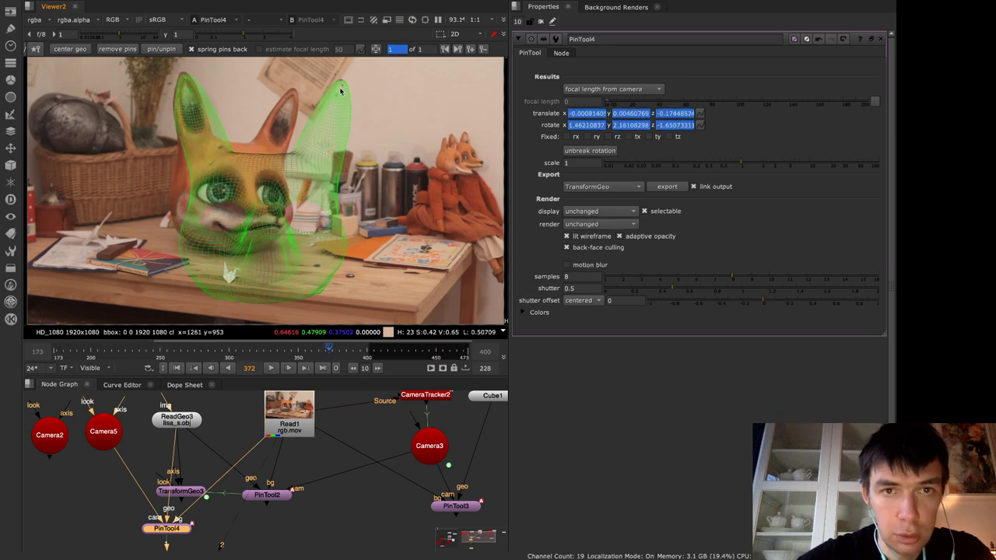
left_click_drag(341, 90, 273, 98)
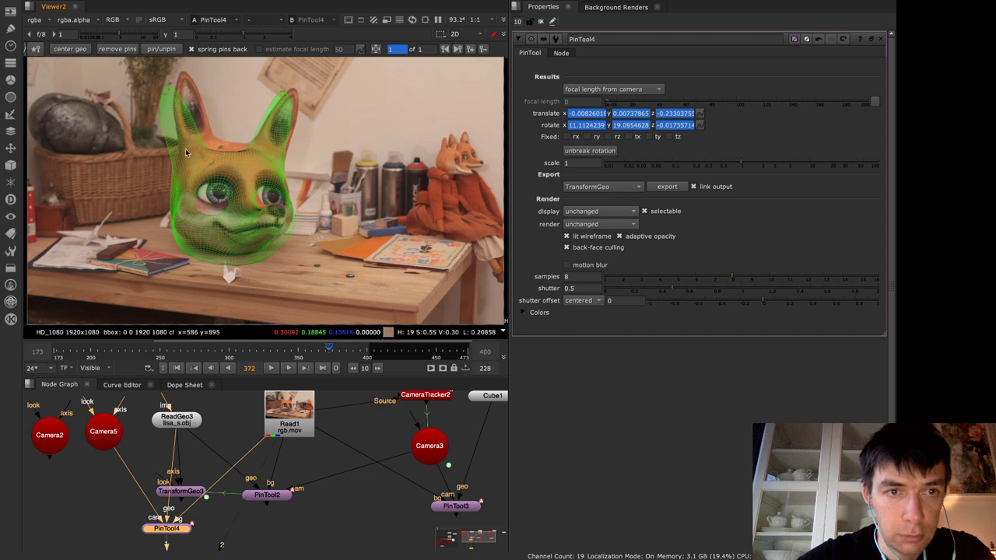
left_click_drag(172, 91, 186, 80)
left_click_drag(281, 216, 284, 216)
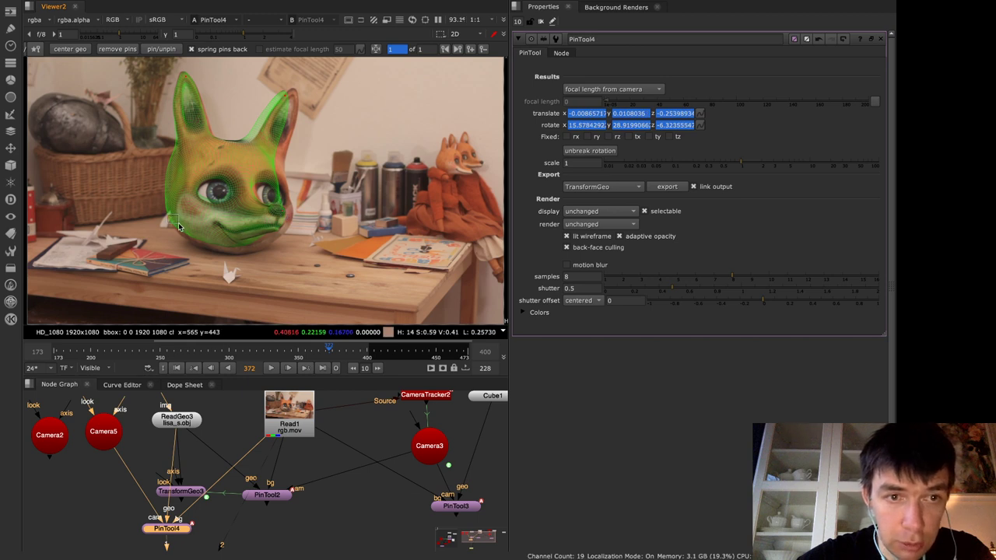
left_click_drag(169, 202, 174, 207)
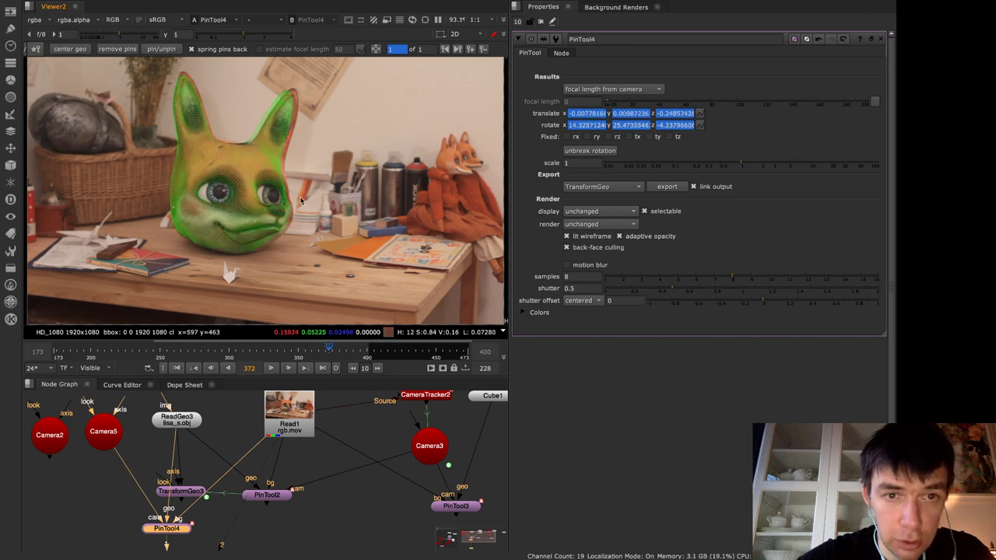
left_click_drag(286, 199, 289, 203)
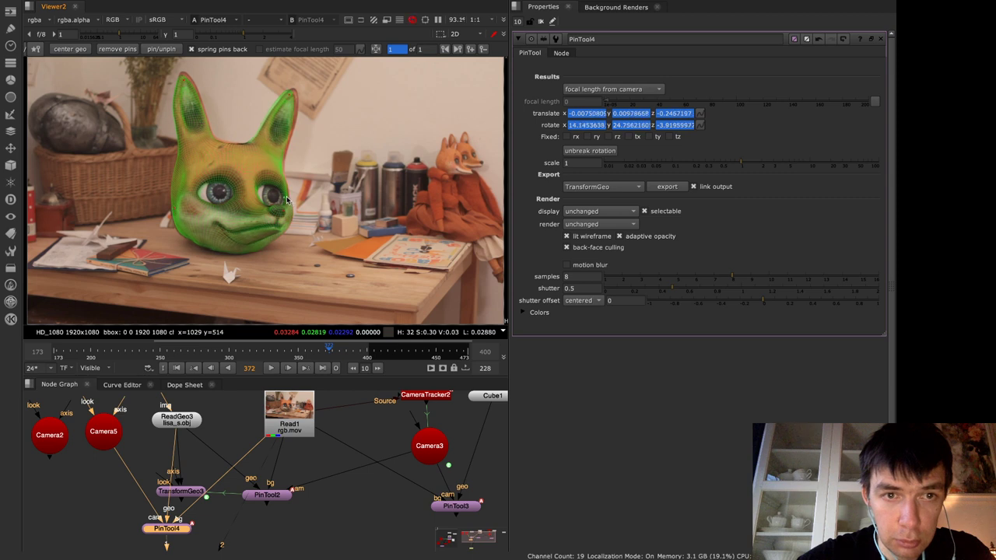
left_click_drag(189, 84, 187, 80)
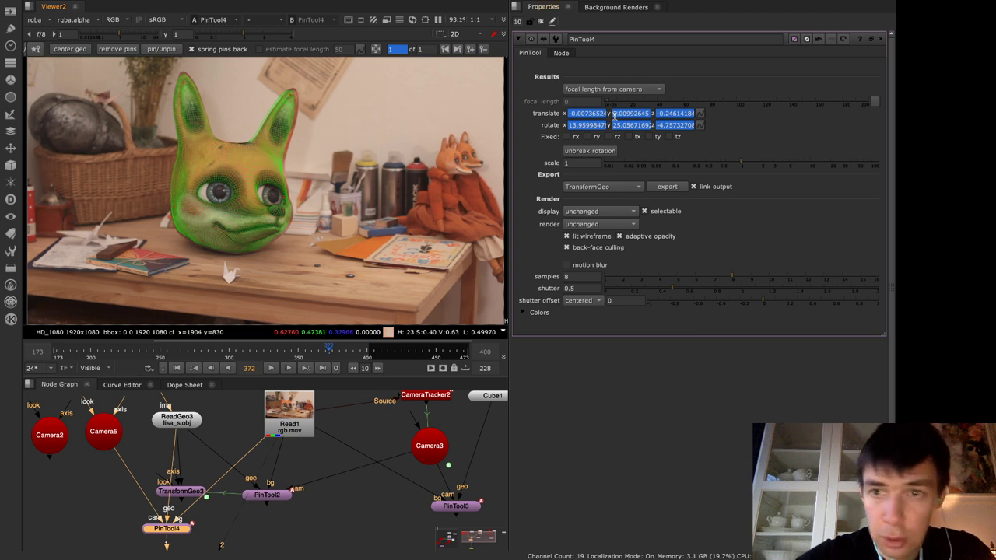
Switch PinTool4 to custom constant focal length, enable focal length estimation and refine the pins on the fox's ears and cheeks
left_click(614, 89)
left_click(617, 102)
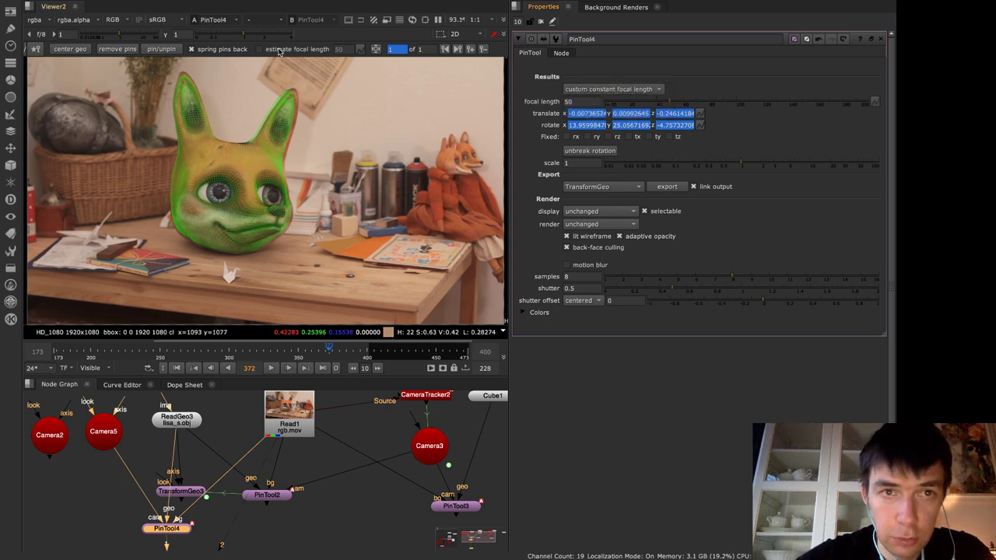
left_click_drag(294, 97, 297, 97)
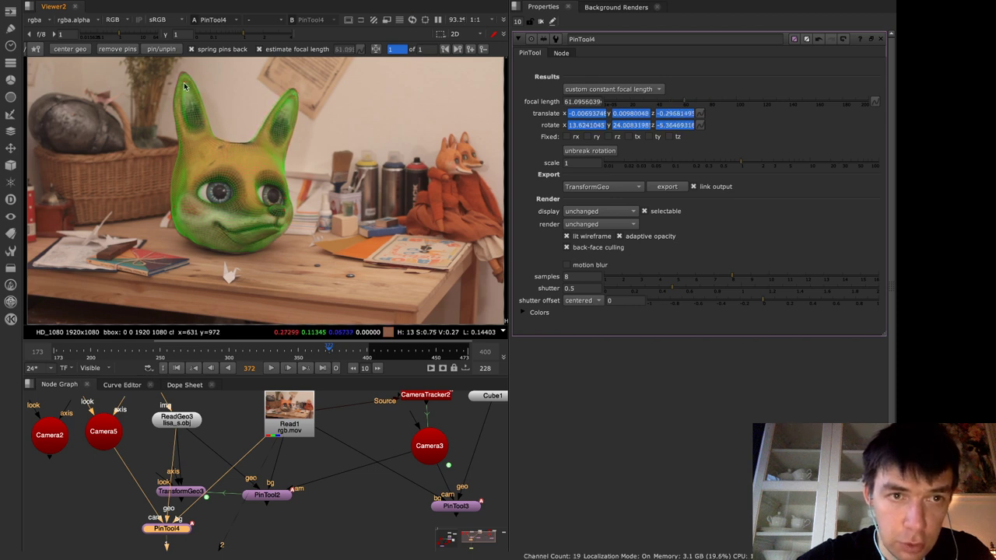
left_click_drag(184, 82, 183, 80)
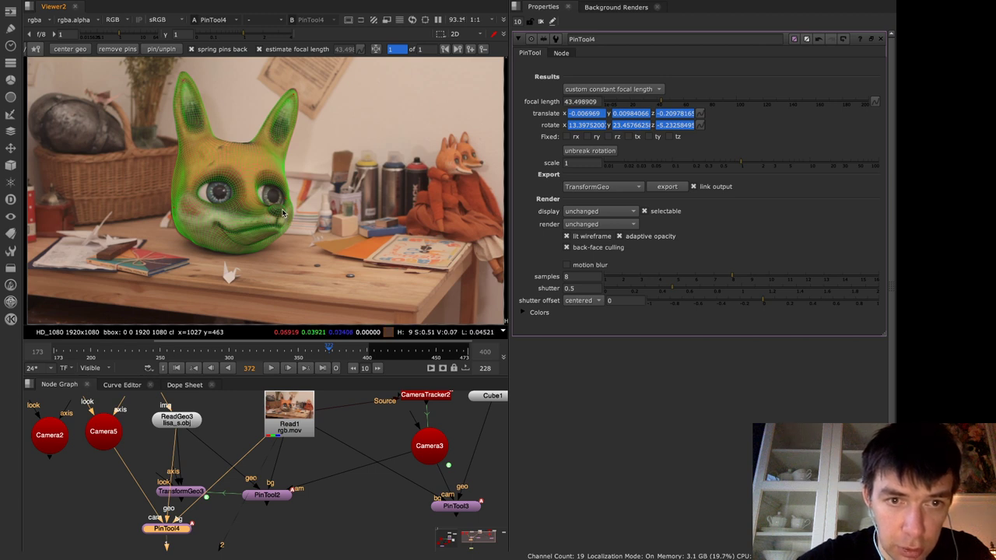
left_click_drag(174, 209, 171, 208)
left_click_drag(286, 200, 287, 200)
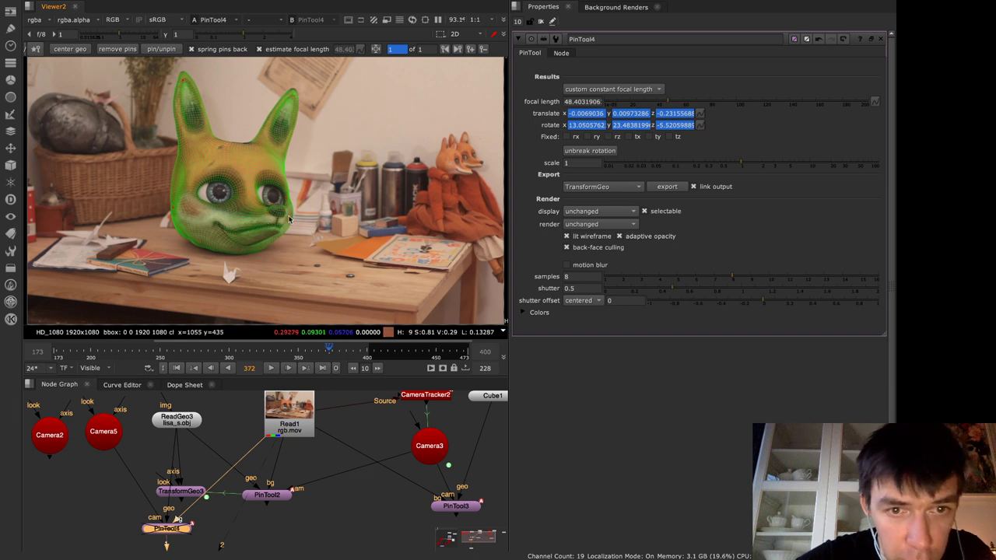
left_click_drag(284, 214, 282, 212)
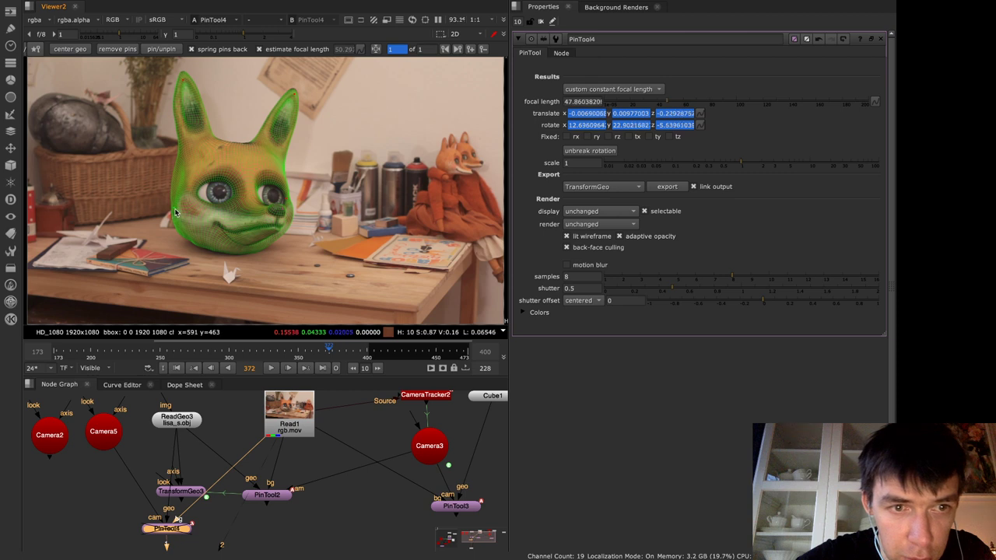
left_click_drag(176, 210, 173, 210)
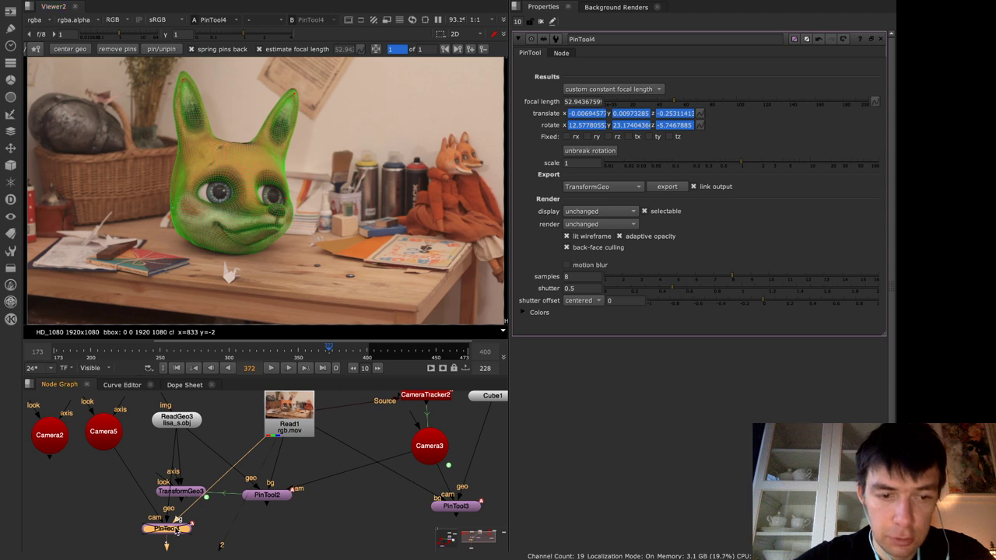
Export PinTool4's result as a linked TransformGeo and decline the additional Camera export
key("d")
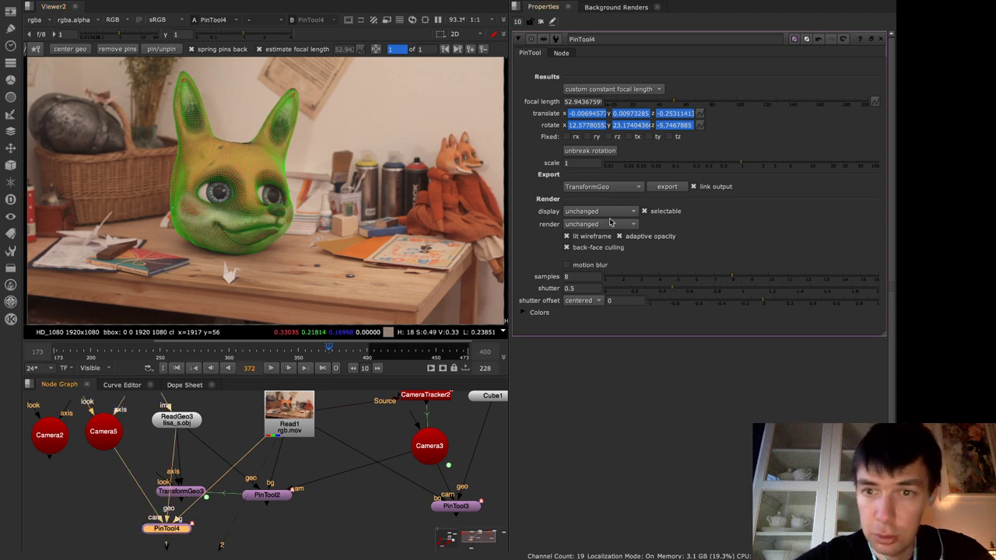
left_click(668, 187)
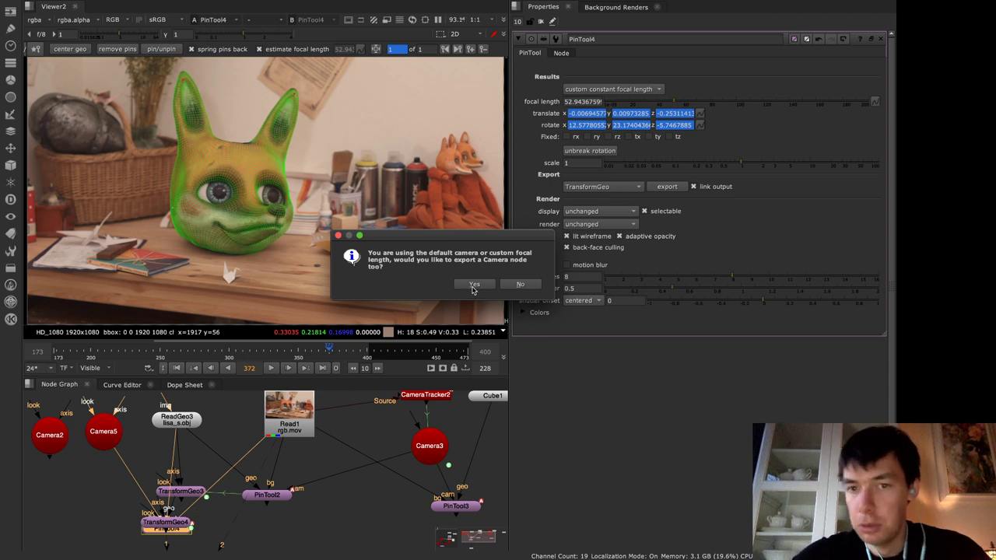
left_click(518, 285)
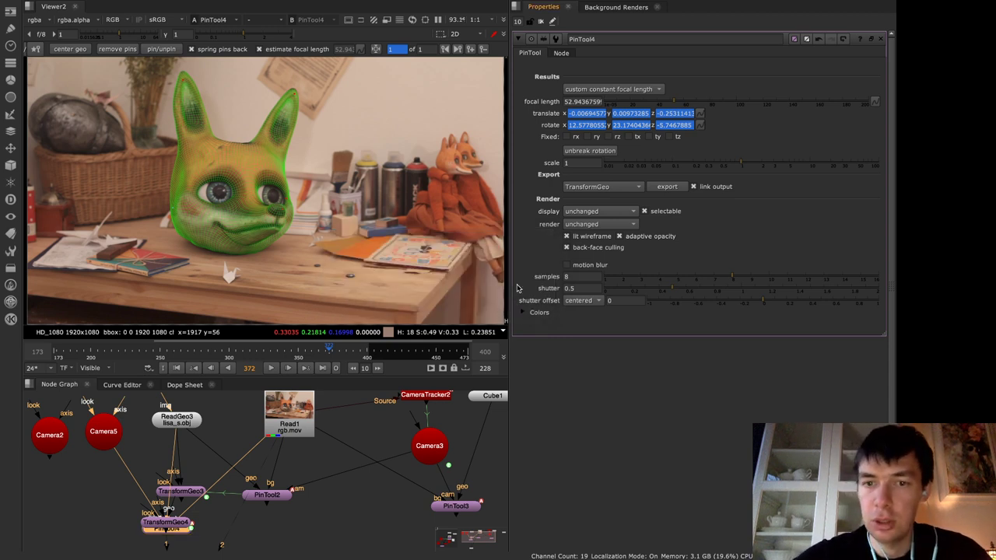
Export a linked Camera from PinTool4, place it beside the node and check its focal length in the projection settings
left_click(605, 188)
left_click(603, 209)
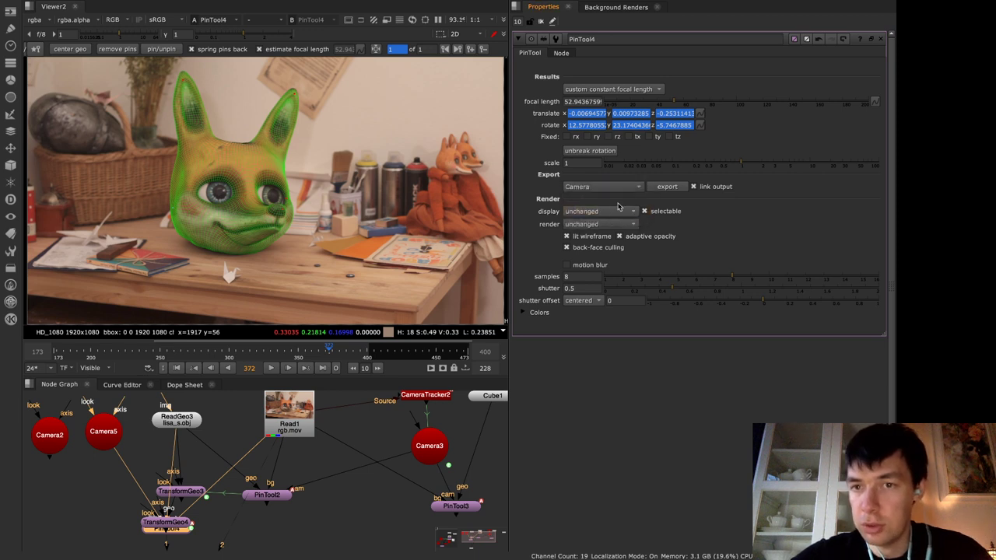
left_click(666, 187)
left_click_drag(235, 533, 310, 542)
double_click(311, 539)
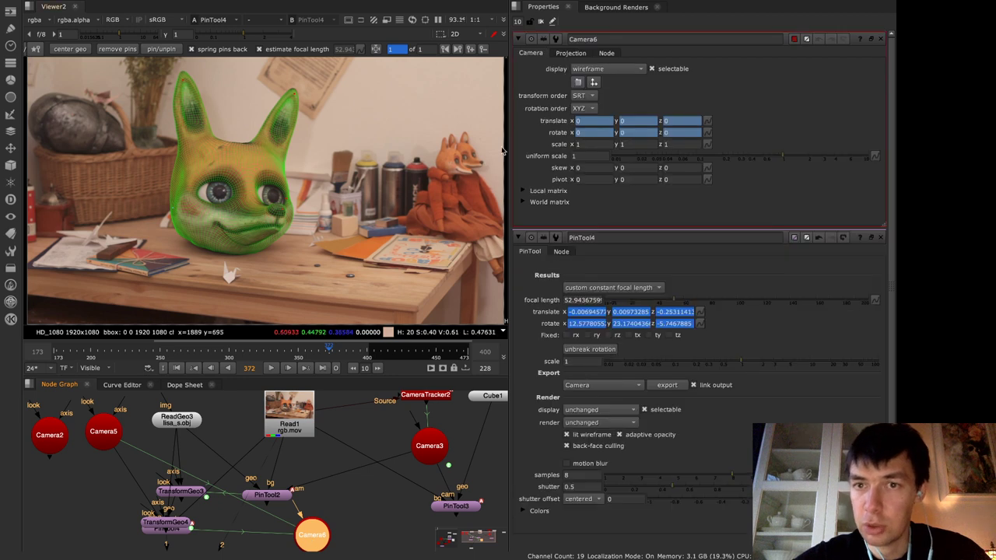
left_click(581, 58)
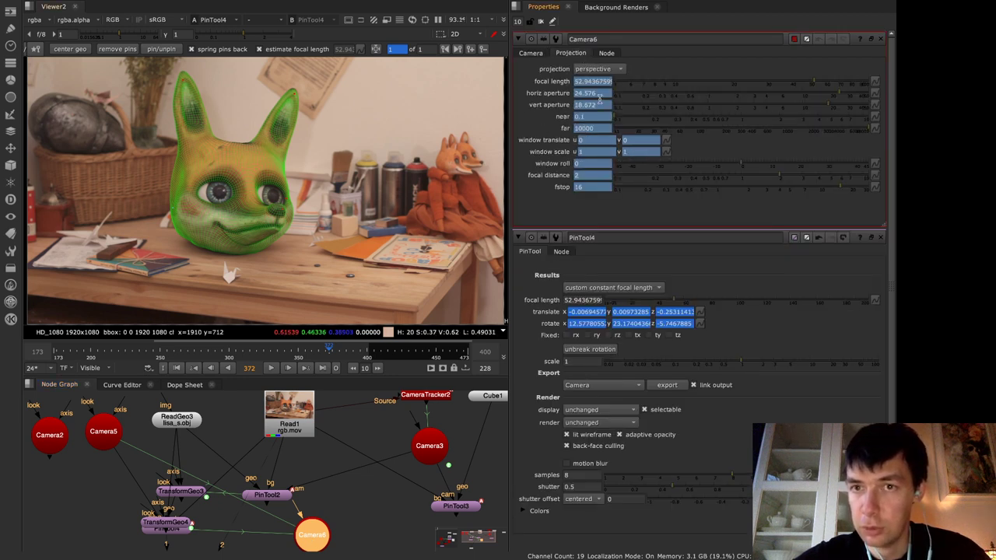
left_click_drag(595, 83, 559, 82)
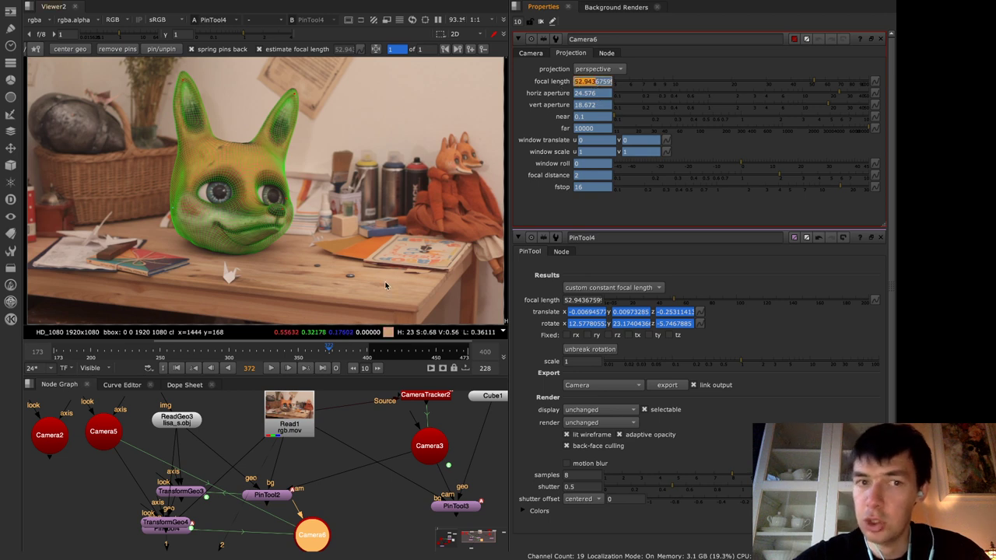
Delete the exported camera and TransformGeo4, and move PinTool4 into the free space below Camera5
left_click(316, 538)
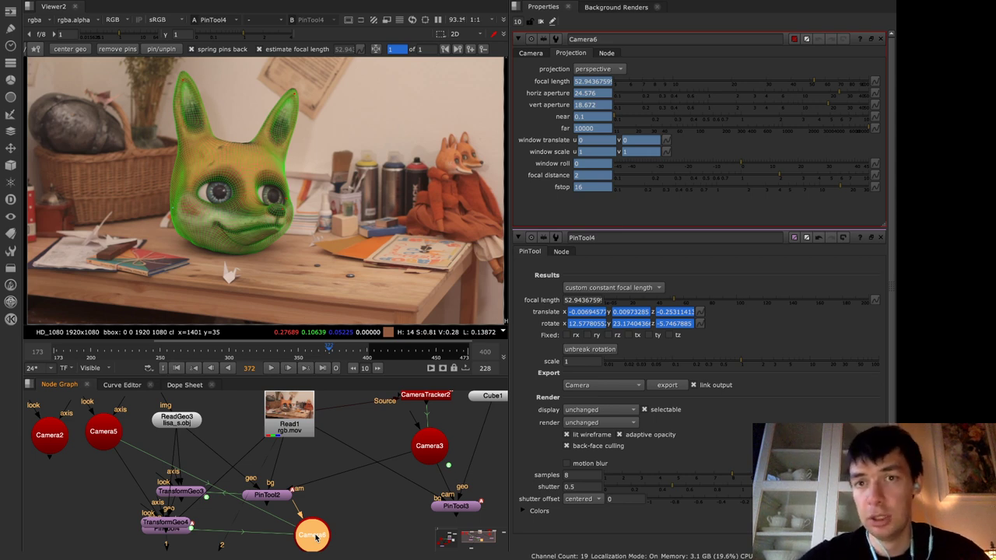
key("Delete")
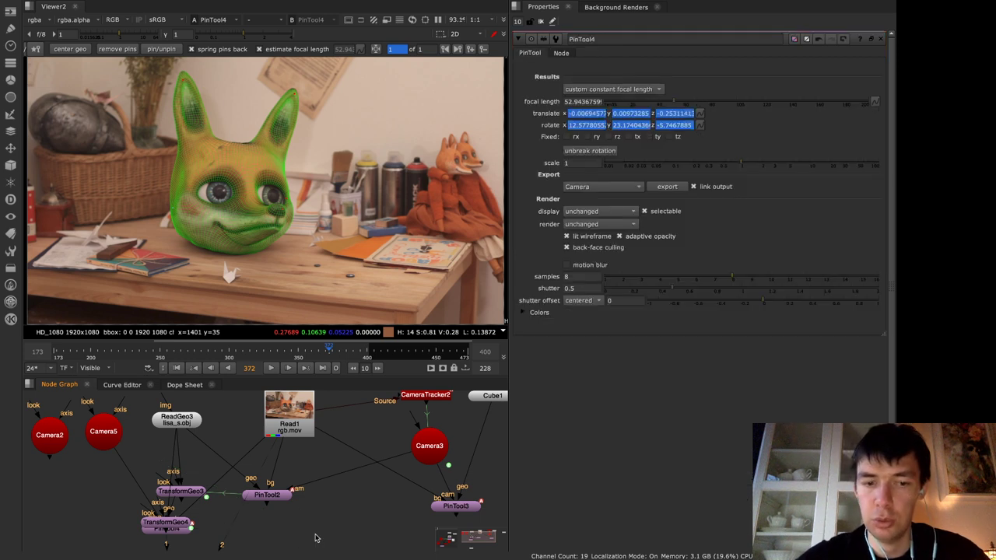
left_click_drag(157, 531, 195, 526)
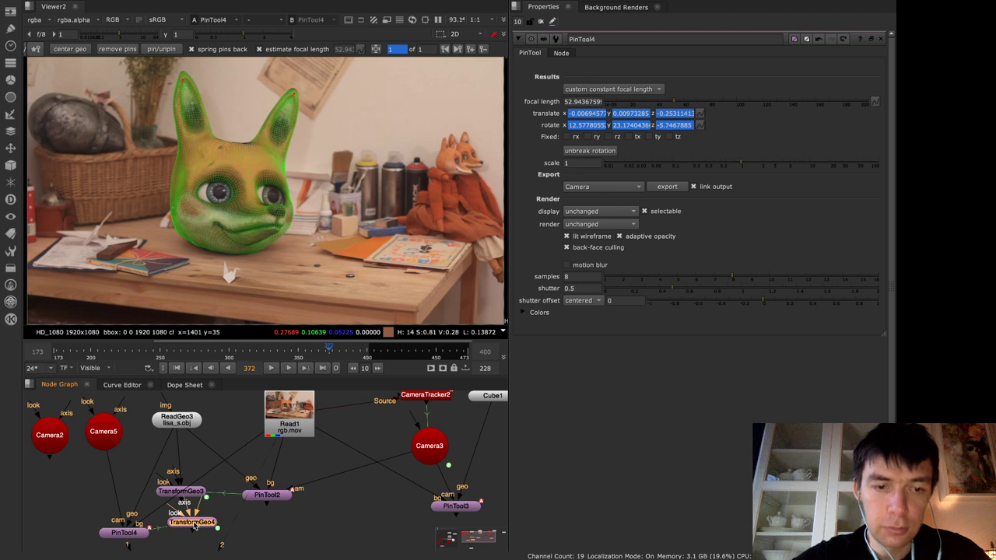
key("Delete")
left_click_drag(129, 535, 136, 533)
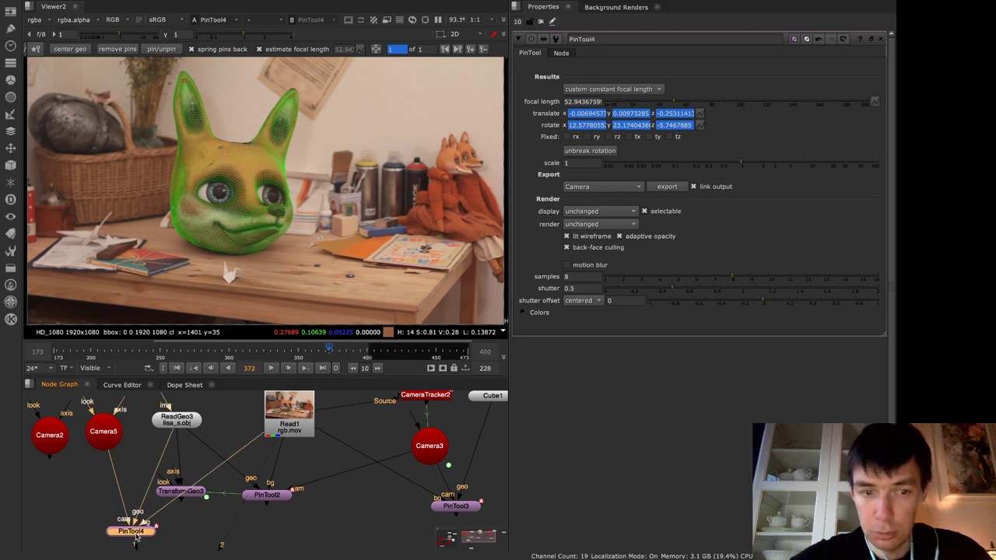
left_click(347, 508)
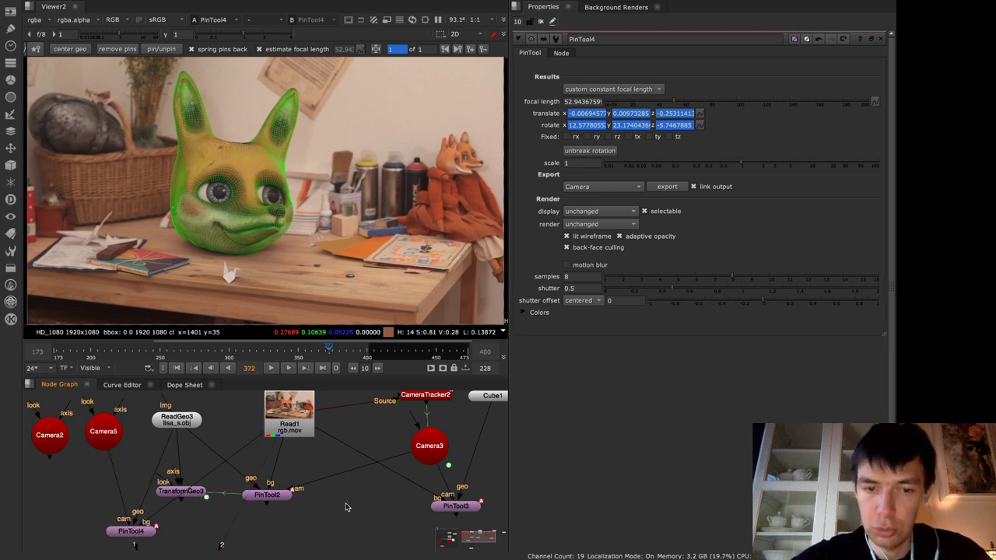
Line Camera3 up under CameraTracker2 and move PinTool3 aside to make room for another node
middle_click_drag(373, 503, 289, 503)
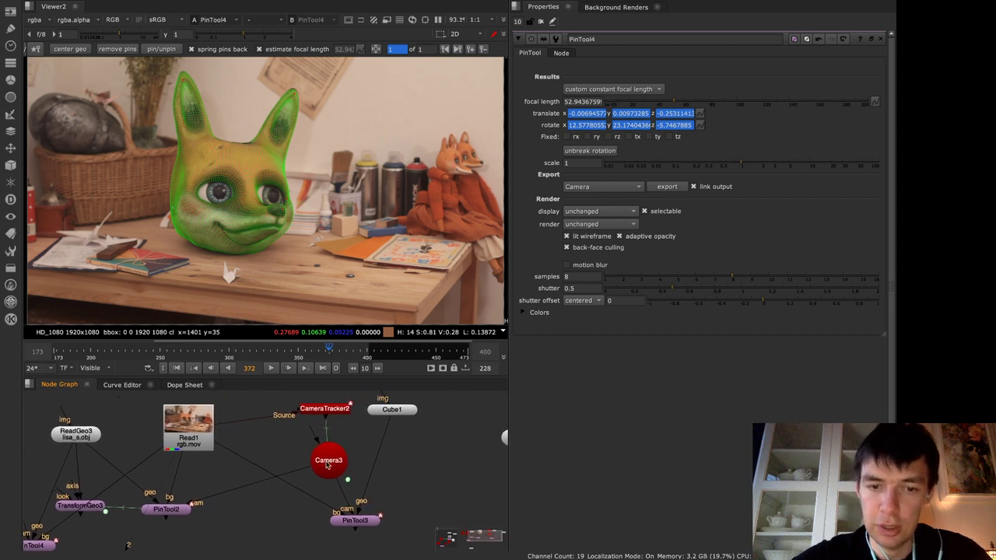
left_click_drag(327, 465, 333, 465)
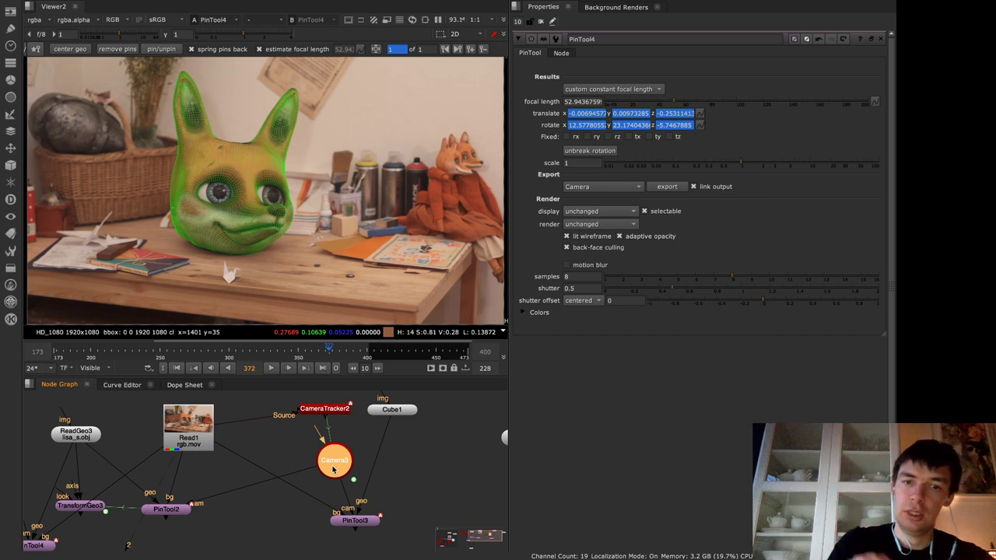
left_click_drag(333, 468, 349, 464)
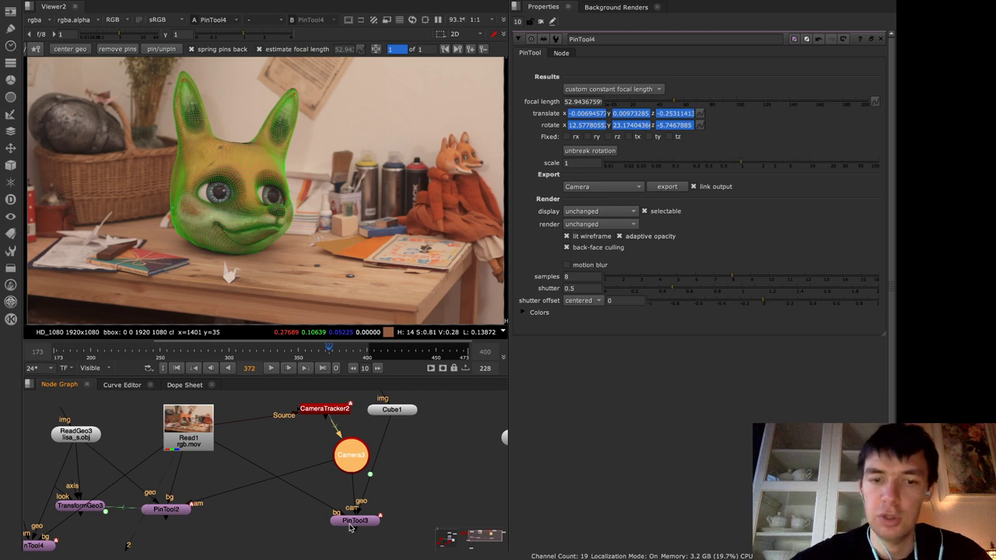
left_click_drag(350, 528, 322, 531)
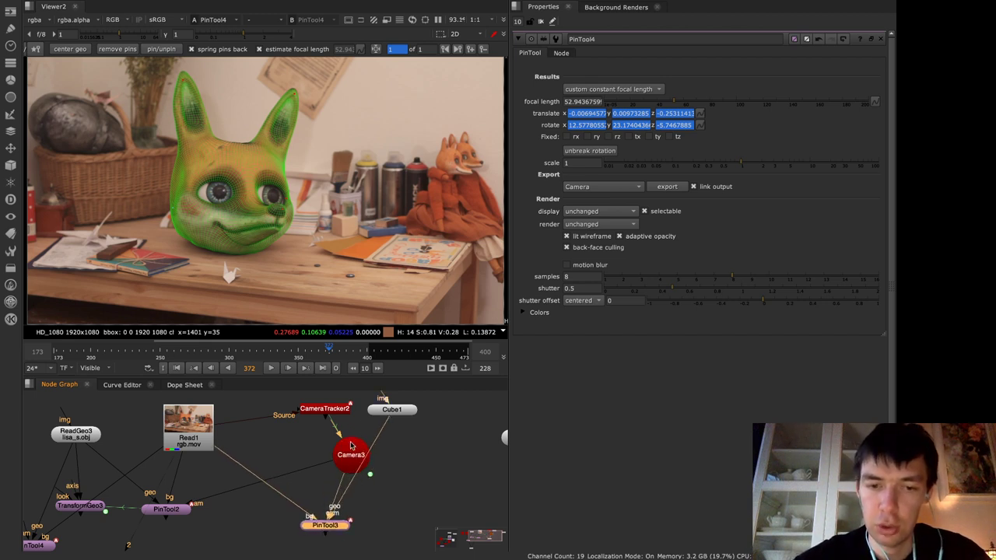
left_click_drag(350, 447, 325, 451)
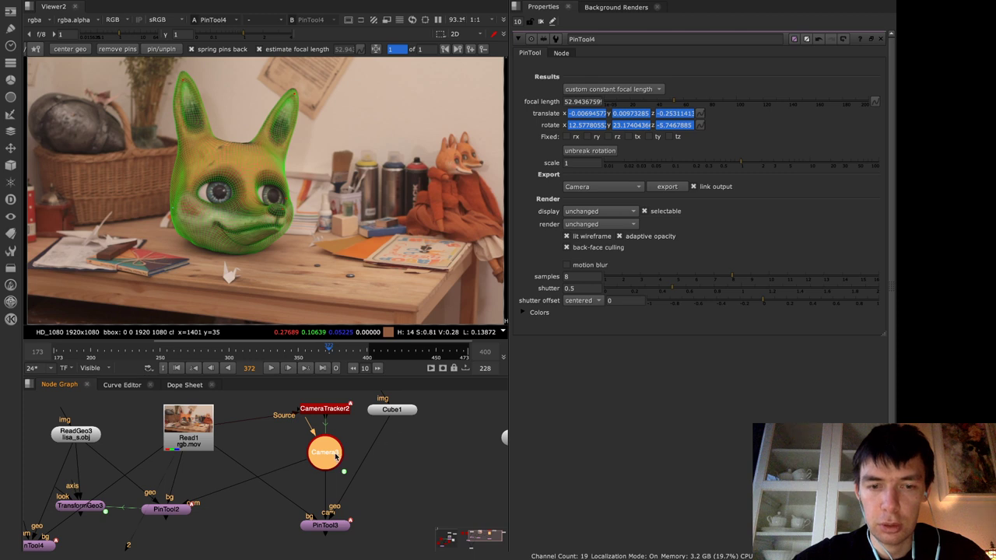
left_click_drag(339, 530, 294, 530)
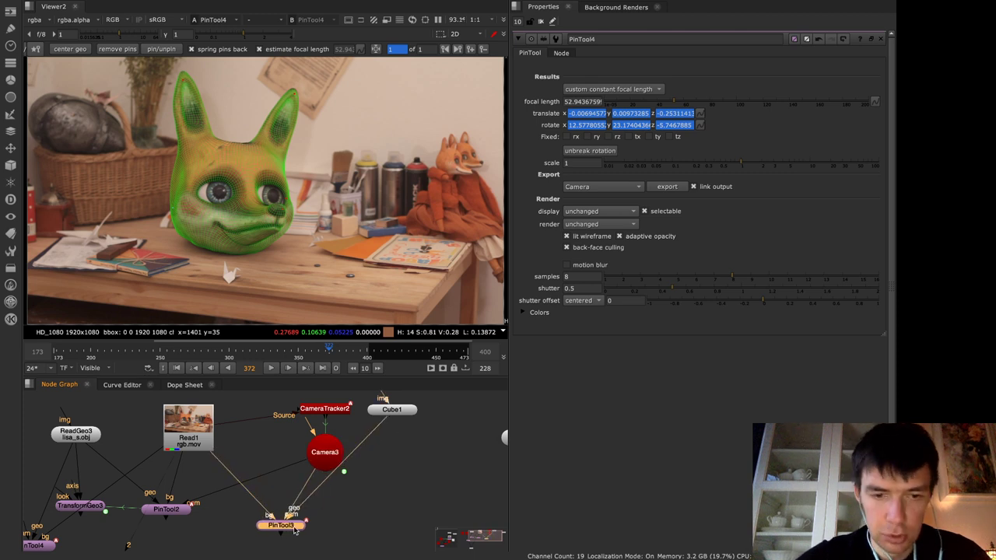
Add a new PinTool node beside PinTool3 and connect its bg input to Read1
left_click(413, 495)
key("Tab")
type("pin")
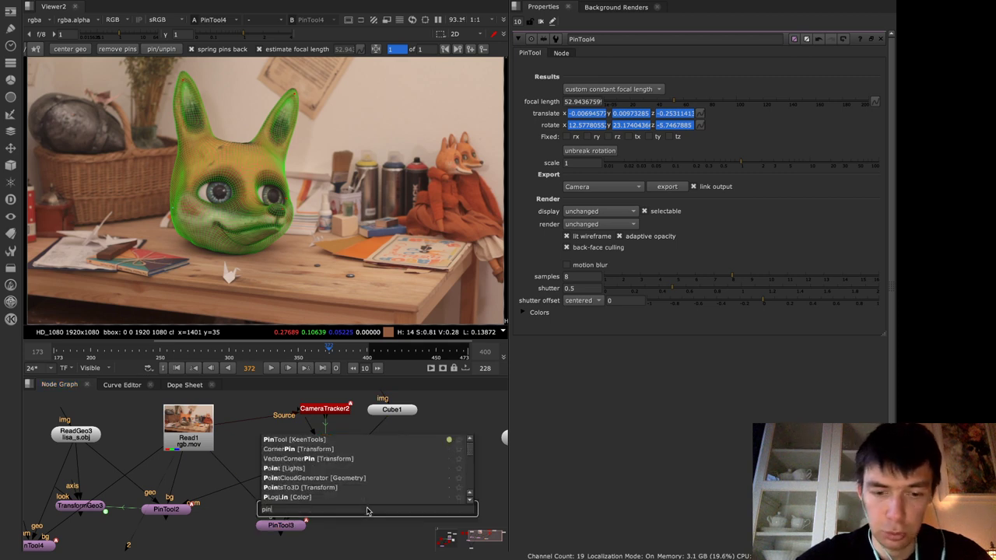
type("tool")
key("Return")
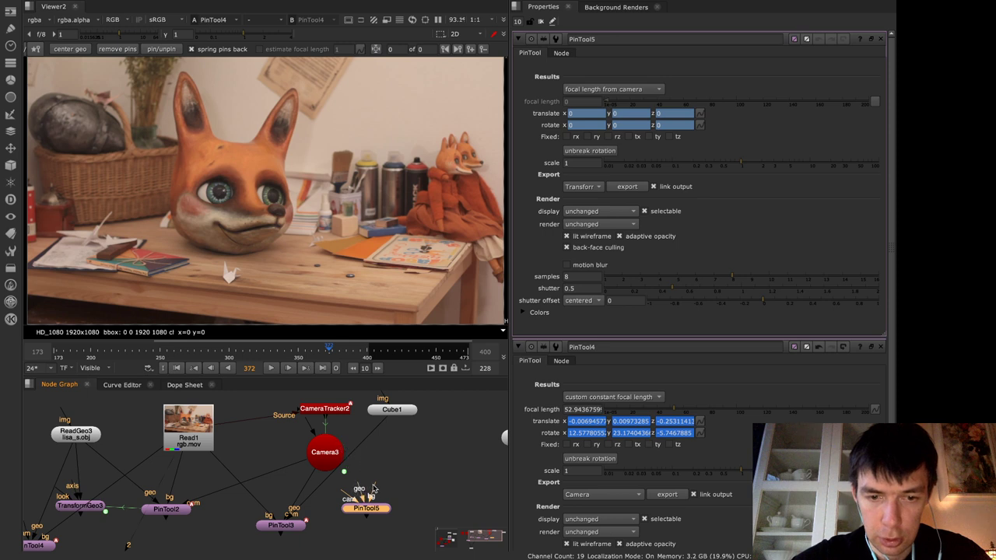
left_click_drag(373, 488, 195, 436)
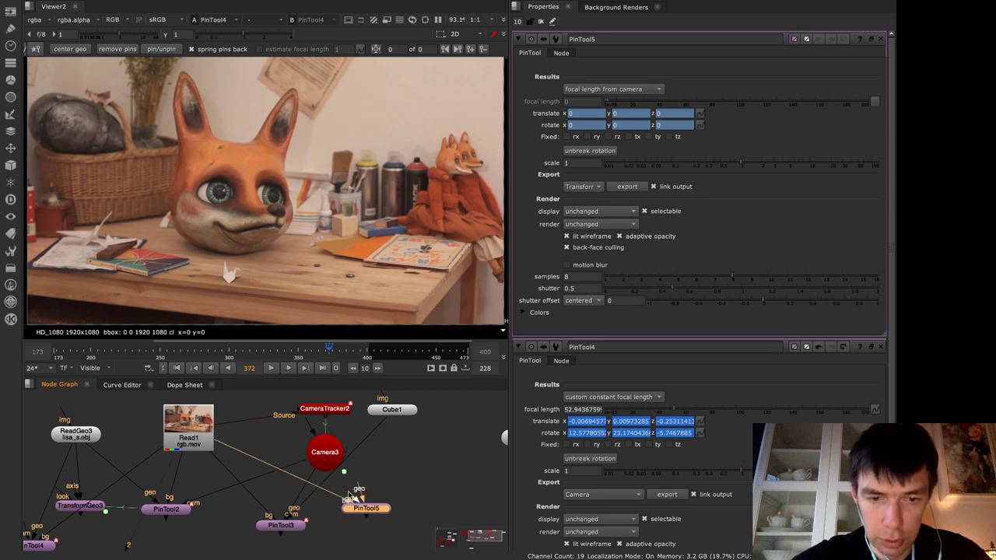
Connect PinTool5's cam input to Camera3, preview the table.obj model of ReadGeo2, and connect the geo input to it
left_click_drag(351, 496, 329, 455)
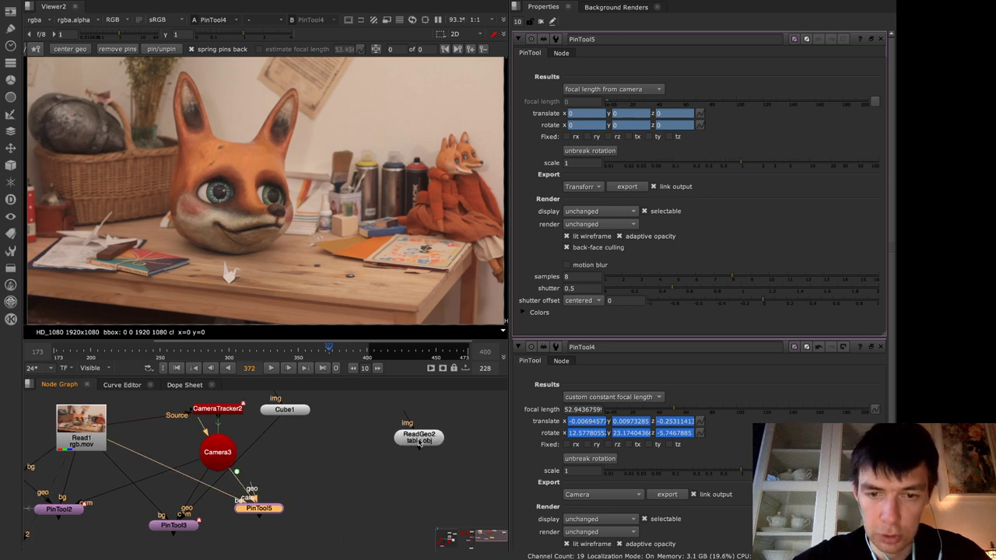
left_click(419, 438)
key("1")
left_click_drag(333, 272, 361, 302, "ctrl")
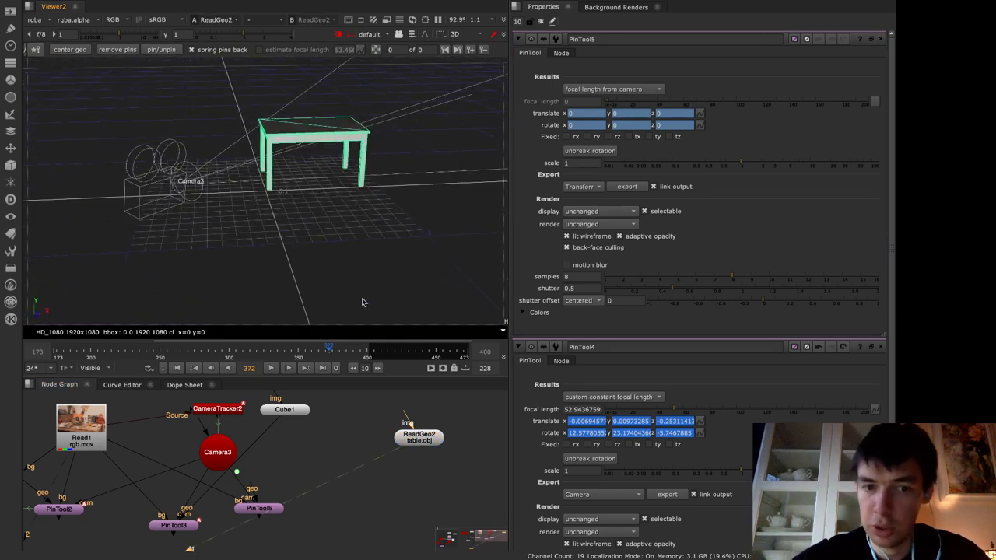
left_click_drag(253, 497, 412, 433)
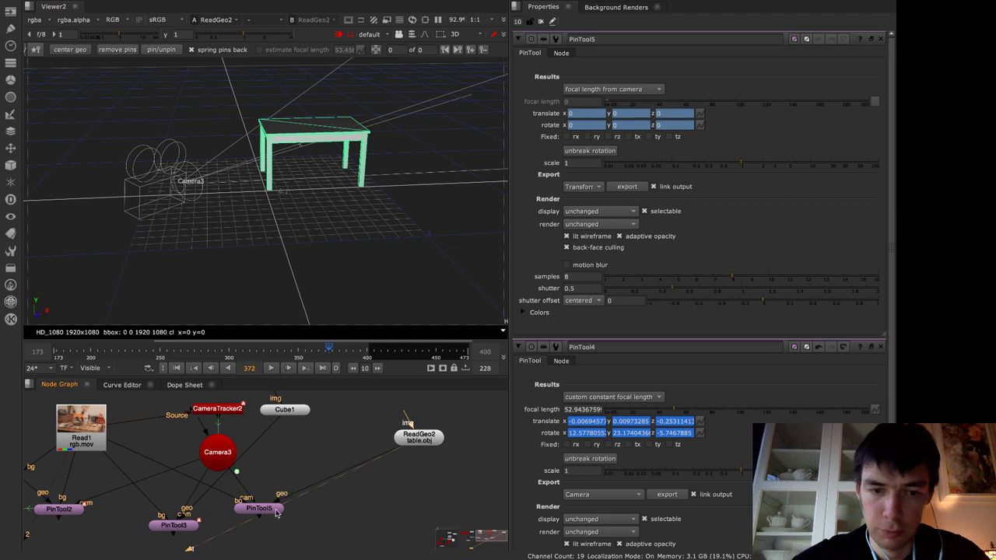
Show PinTool5's output in the 2D viewer, with the footage and the surrounding table wireframe in view
left_click(269, 515)
key("1")
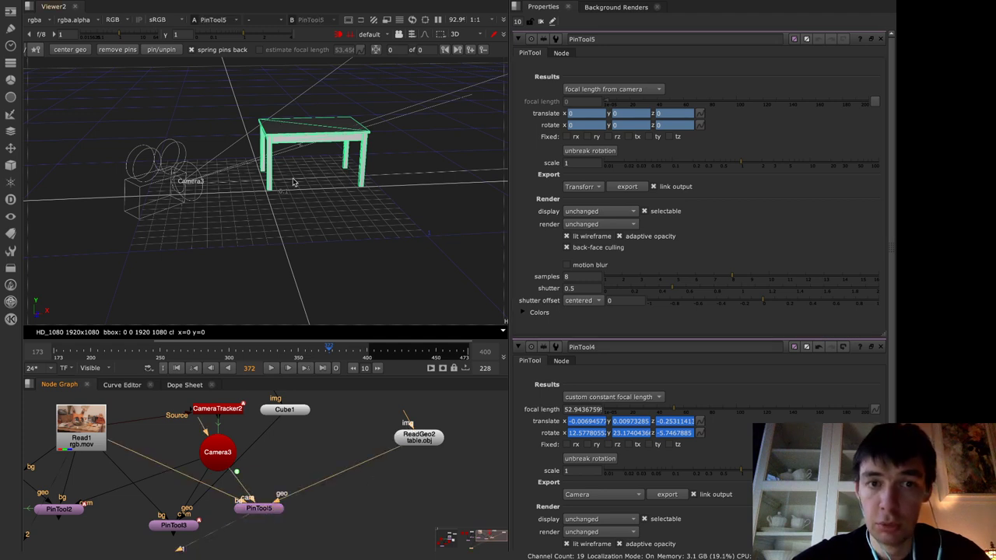
key("Tab")
scroll(333, 308, "down", 3)
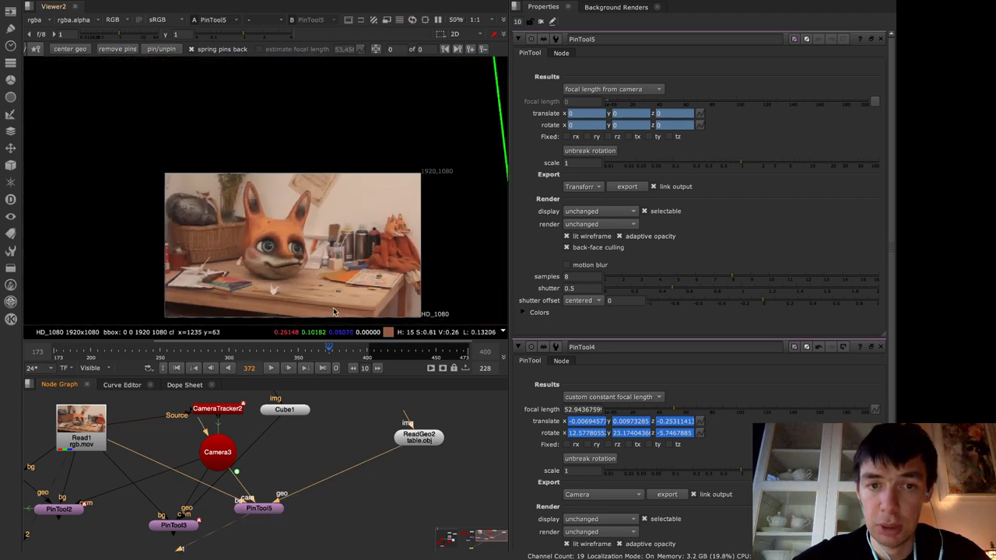
key("f")
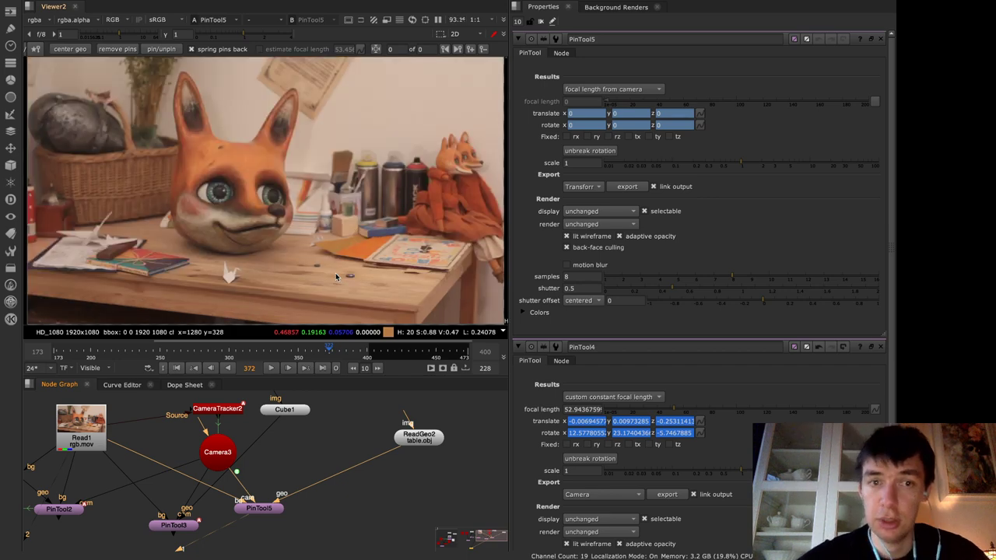
scroll(336, 276, "down", 5)
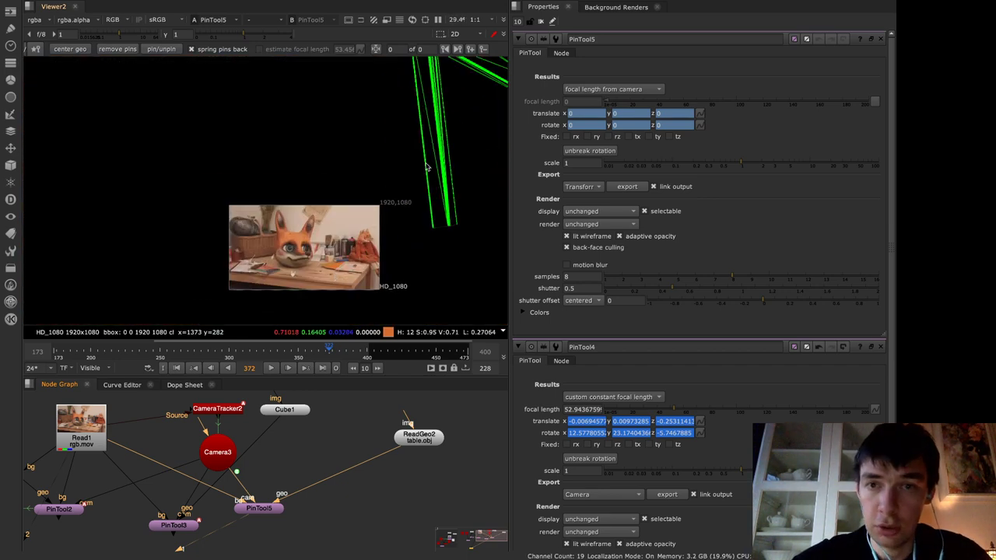
Close all open node properties, reopen only PinTool5's settings, and center the table geometry in the frame
left_click(542, 22)
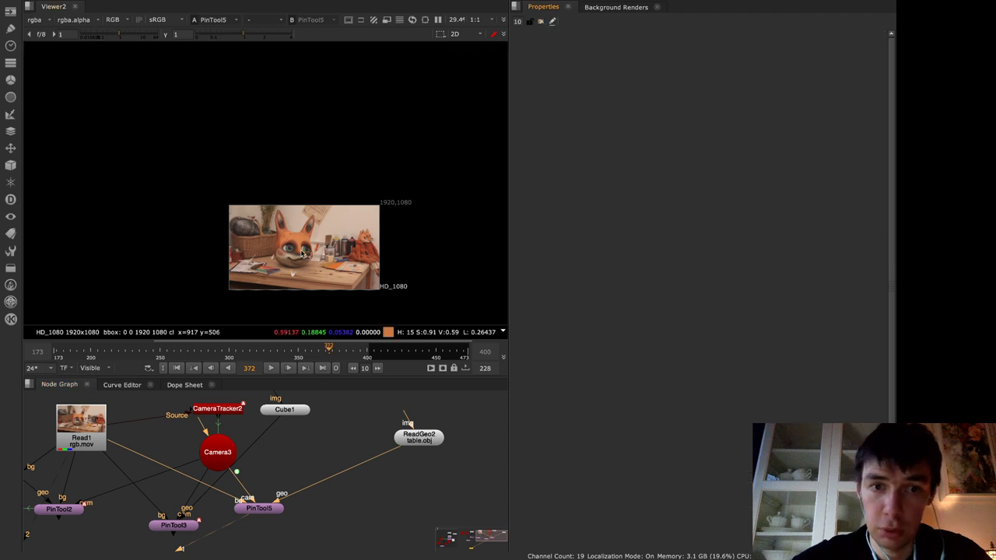
scroll(298, 265, "up", 3)
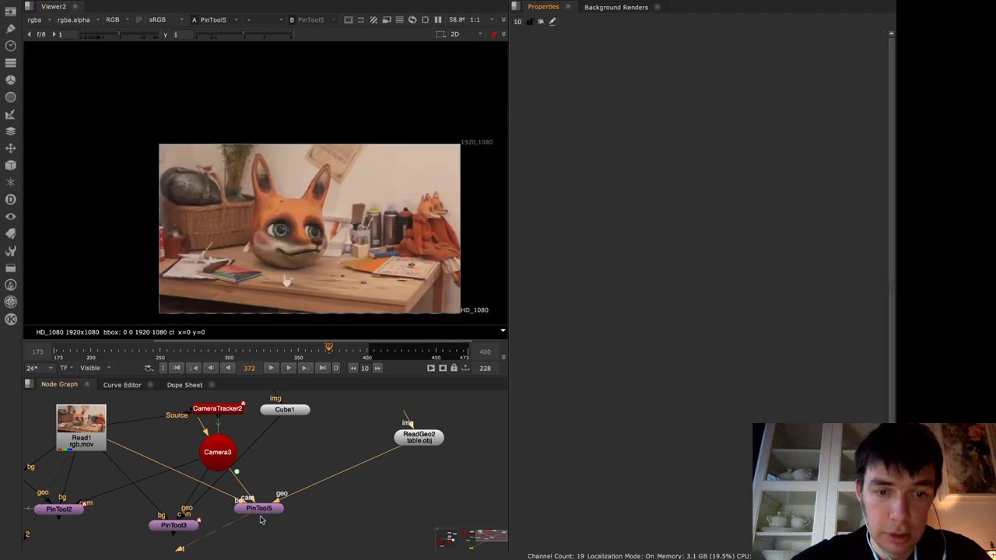
double_click(265, 509)
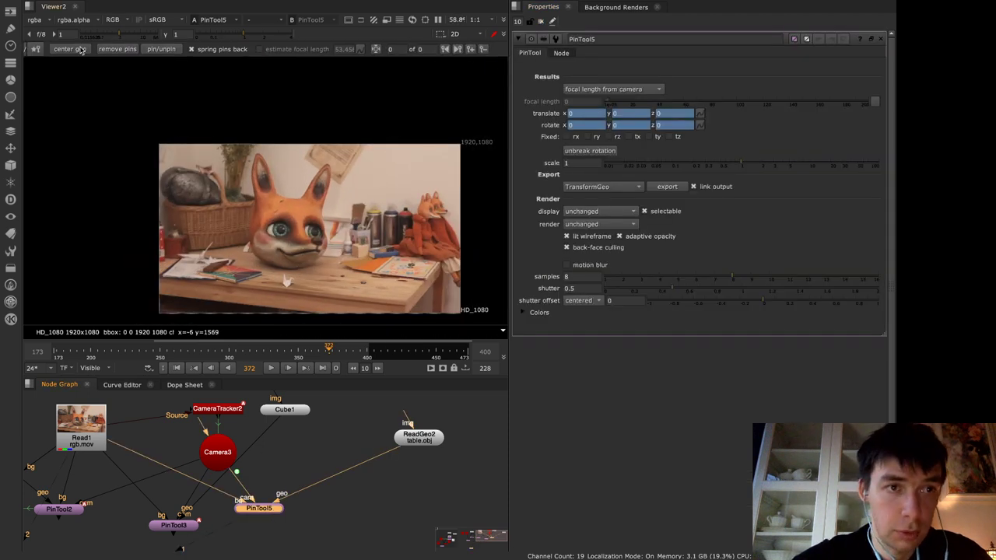
left_click(70, 49)
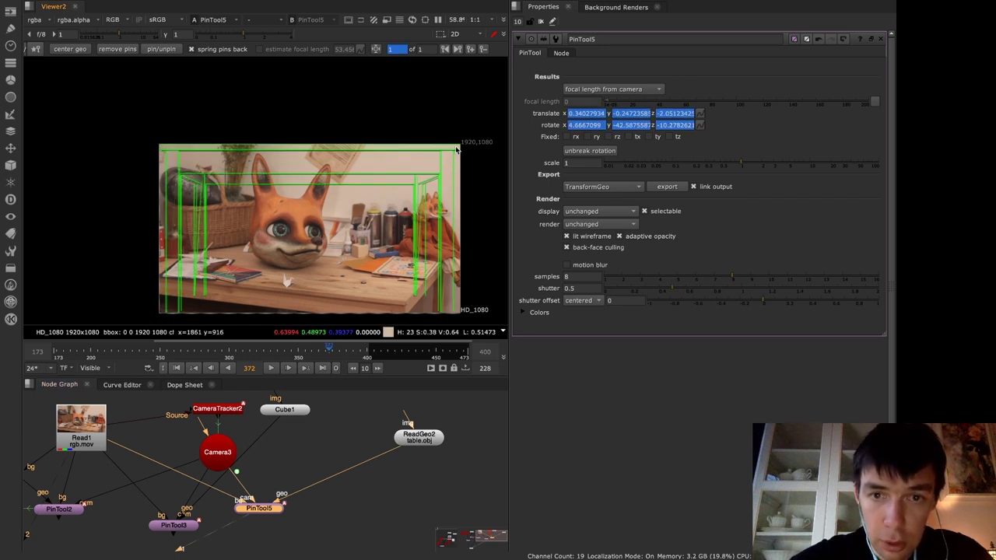
Pin the table wireframe's corners at frame 372 and pull them roughly onto the wooden tabletop in the footage
left_click_drag(457, 150, 436, 261)
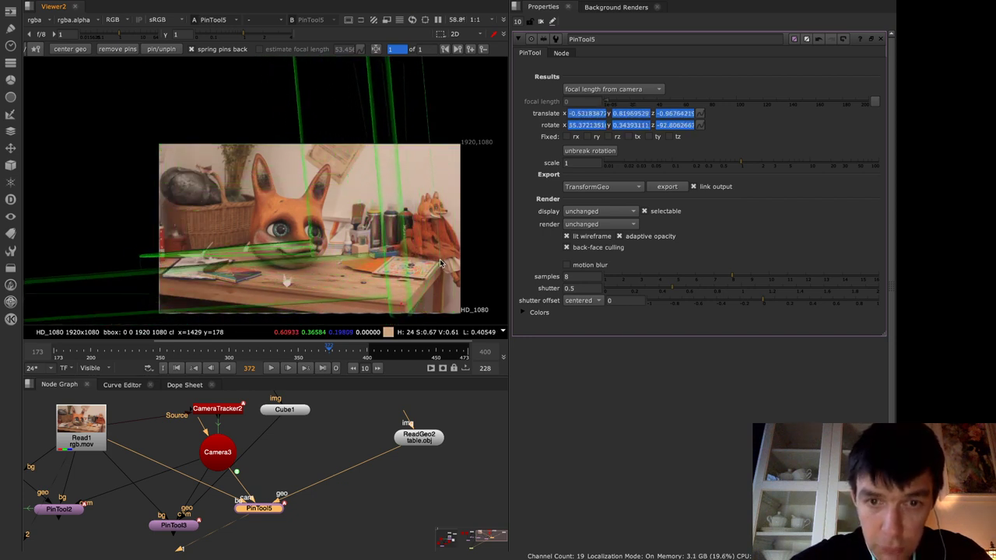
left_click_drag(324, 92, 253, 302)
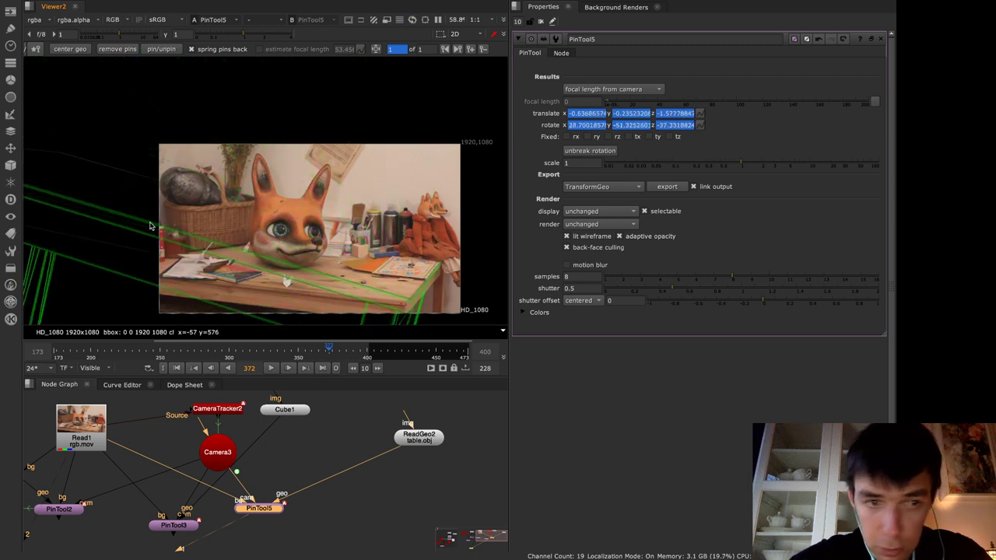
left_click(11, 199)
left_click(53, 176)
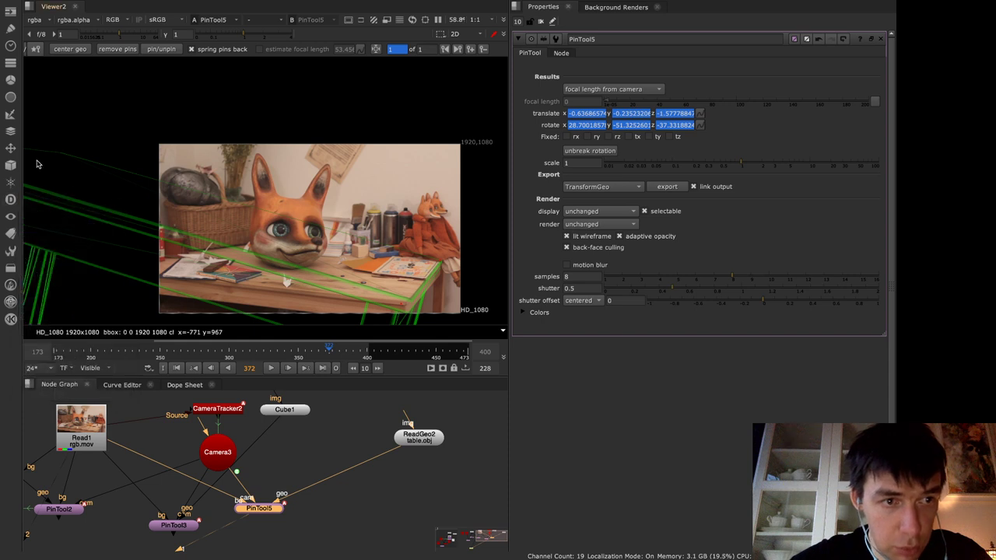
left_click_drag(36, 162, 184, 253)
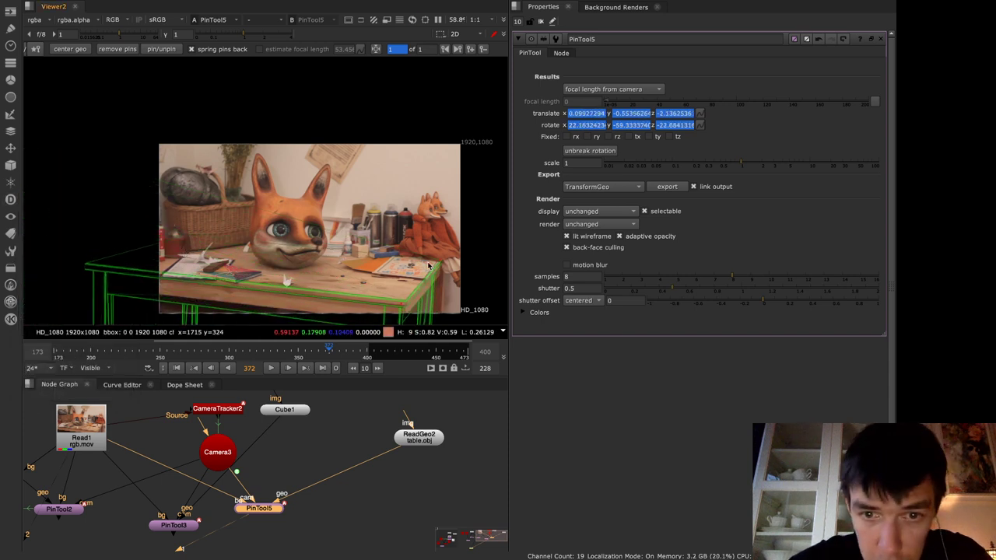
Fine-tune the pins at the tabletop's near, rear and far-left corners so the wireframe follows the table edges at frame 372
left_click_drag(446, 266, 451, 247)
left_click_drag(49, 279, 135, 276)
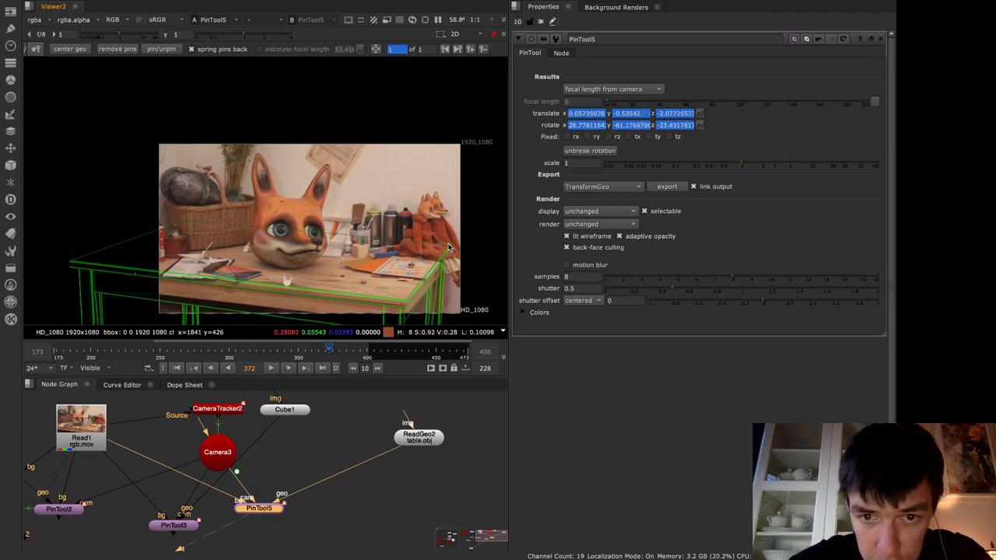
left_click_drag(449, 249, 451, 246)
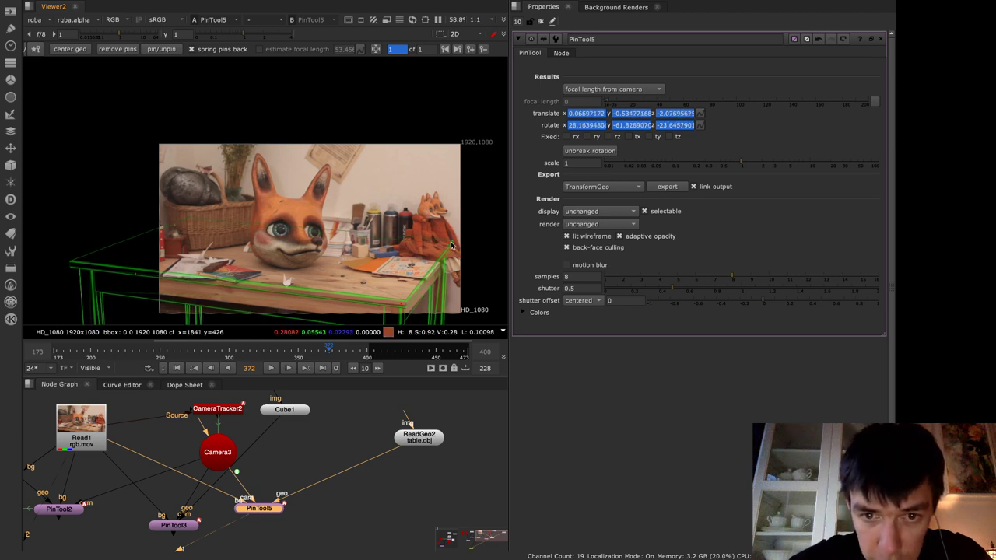
left_click_drag(401, 308, 403, 305)
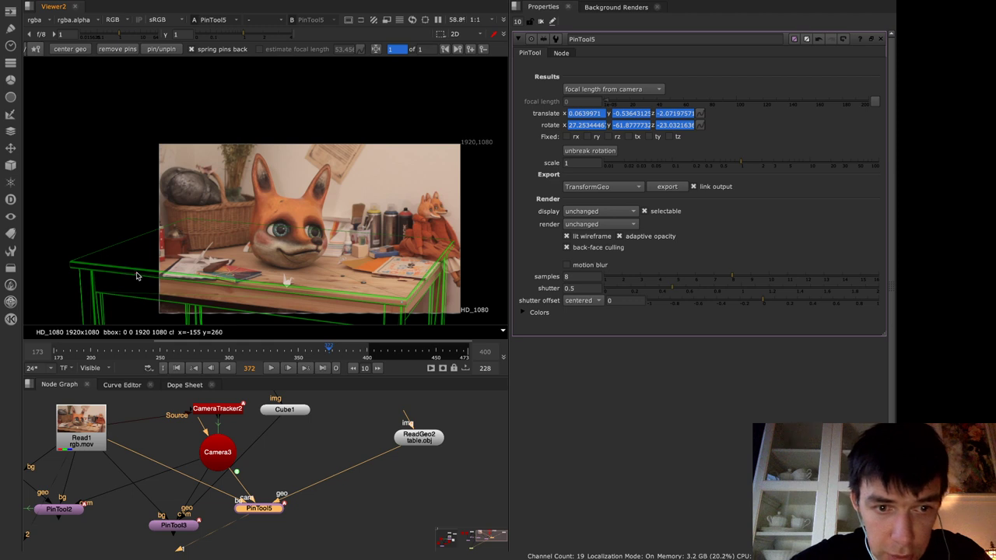
left_click_drag(137, 273, 144, 272)
mouse_move(402, 304)
left_mouse_down()
mouse_move(381, 319)
mouse_move(406, 298)
mouse_move(403, 309)
left_mouse_up()
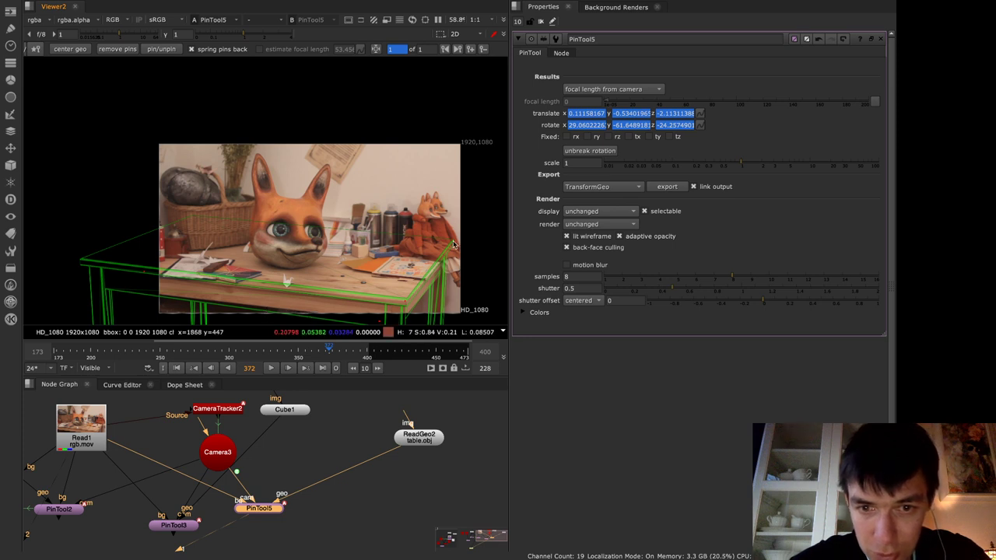
left_click_drag(452, 244, 449, 249)
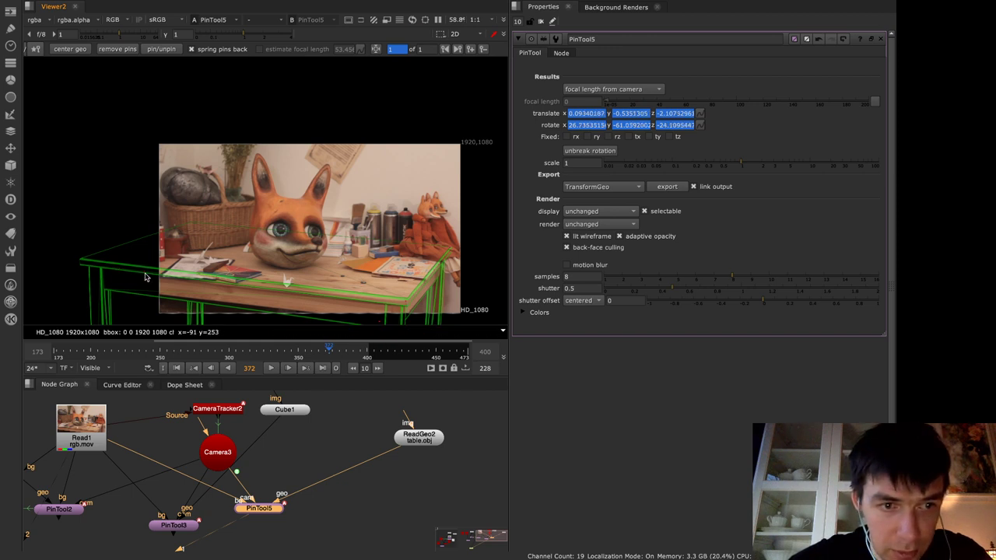
left_click_drag(95, 265, 104, 274)
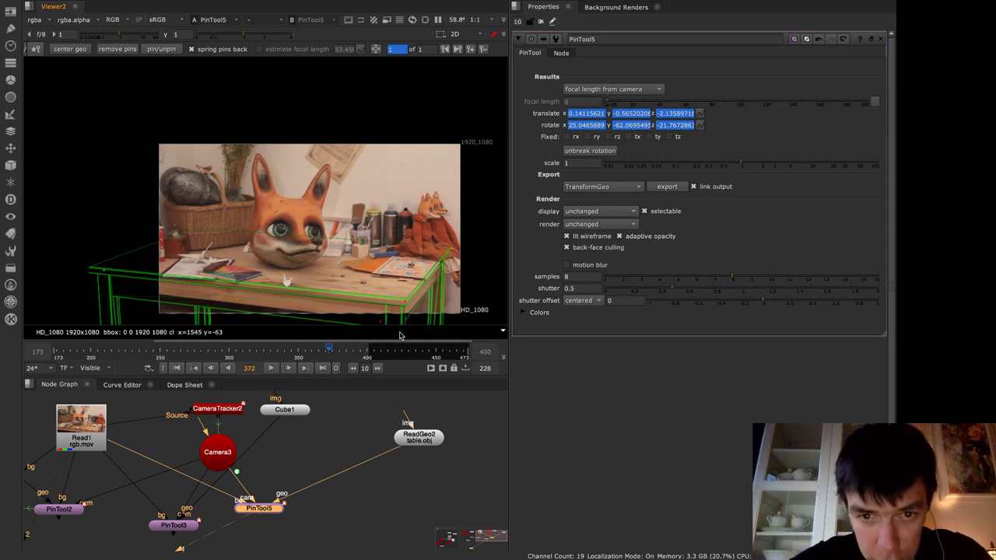
left_click_drag(404, 306, 404, 309)
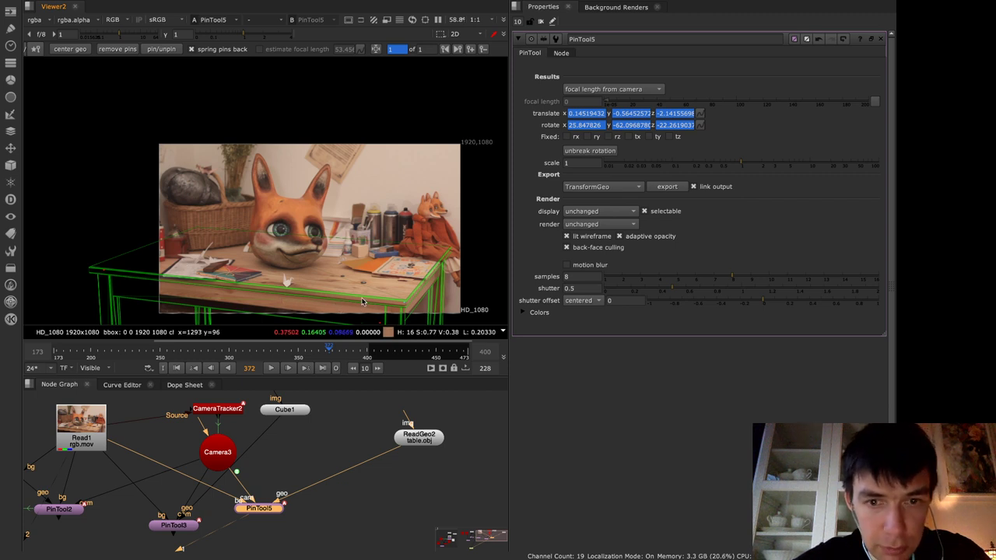
Switch the timeline to the Global range, go to frame 102, and set the table geometry's scale to 0.558
left_click_drag(96, 357, 80, 356)
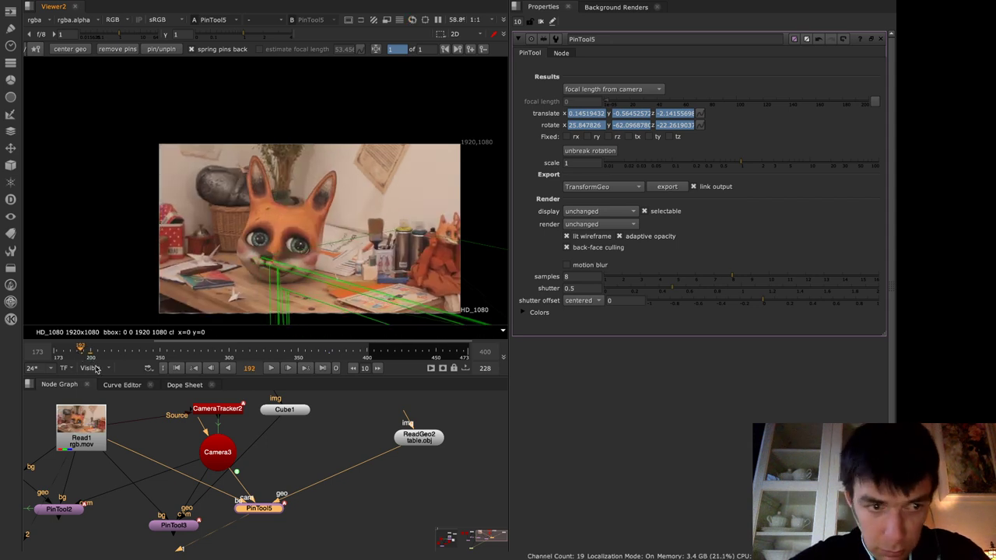
left_click_drag(59, 354, 57, 354)
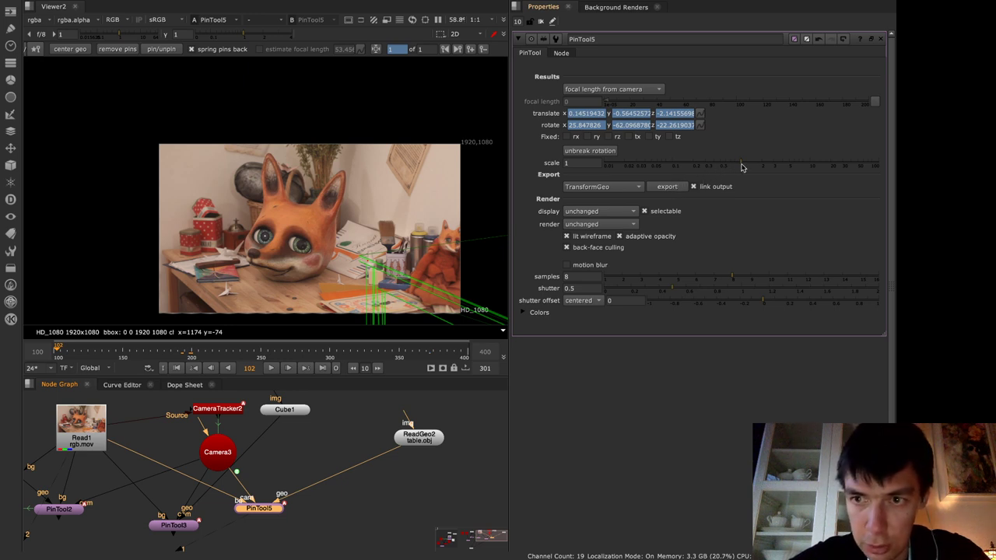
left_click_drag(741, 167, 723, 169)
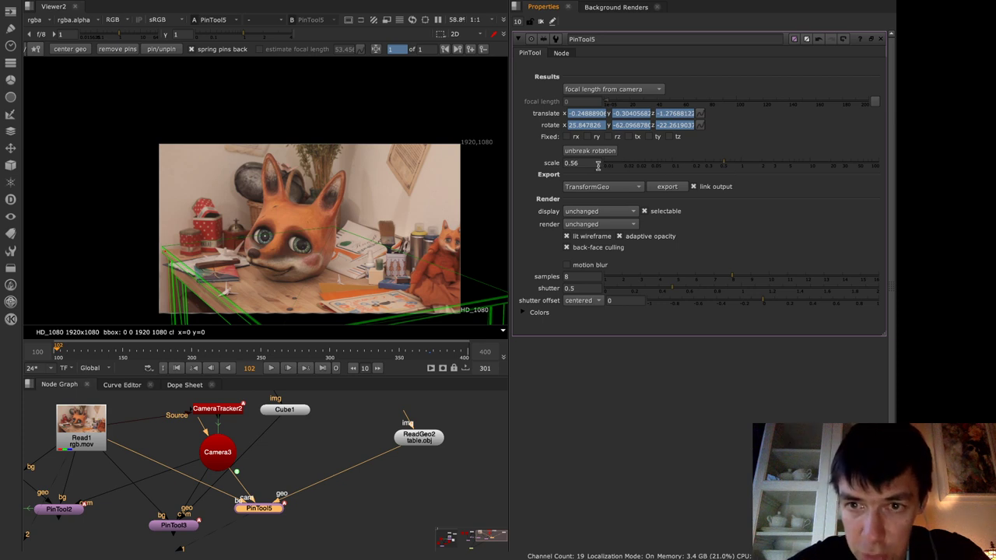
key("Down")
key("Up")
key("Right")
key("Down")
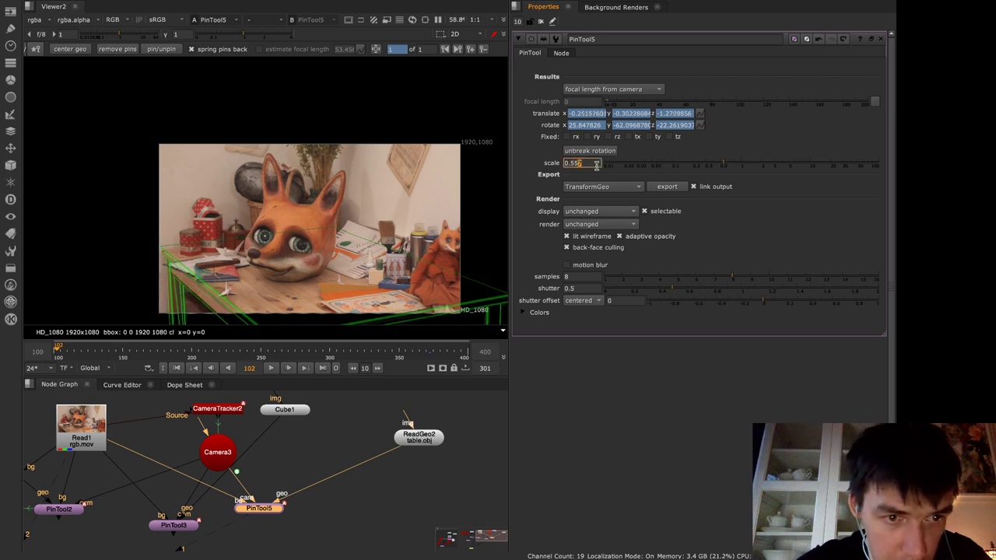
key("Down")
key("Down")
scroll(596, 164, "down", 2)
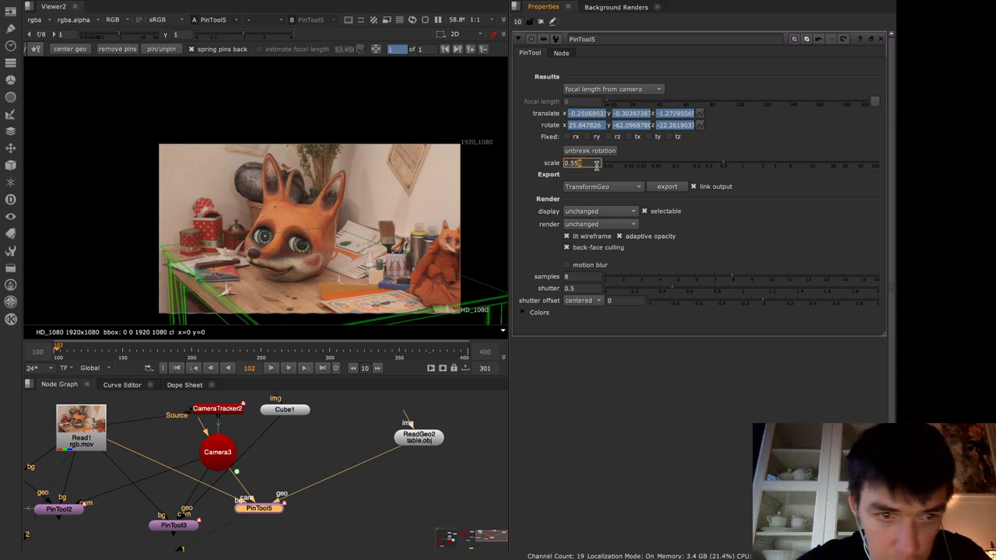
Adjust the table's corner pin at frame 102 and delete the PinTool keyframe at frame 372
left_click(165, 256)
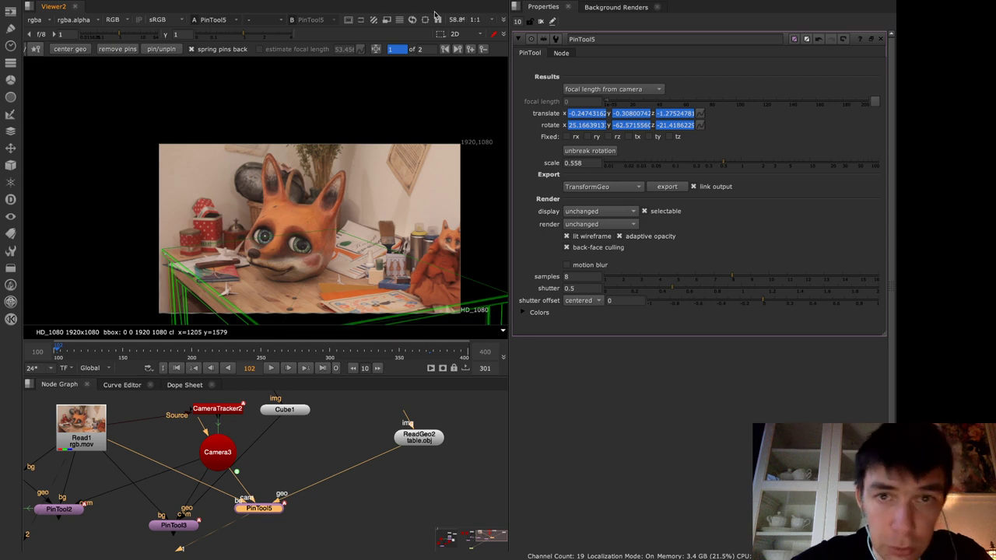
left_click(460, 50)
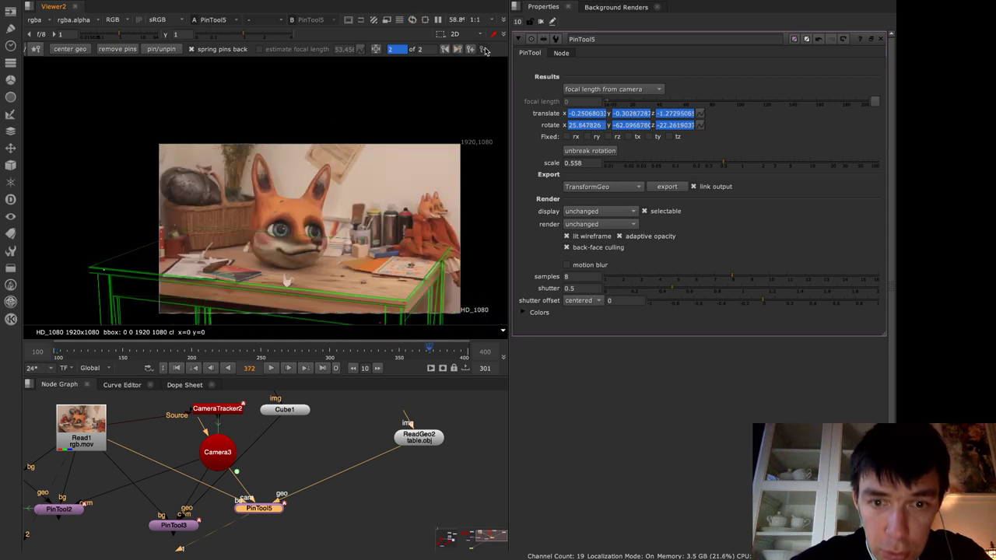
left_click(483, 49)
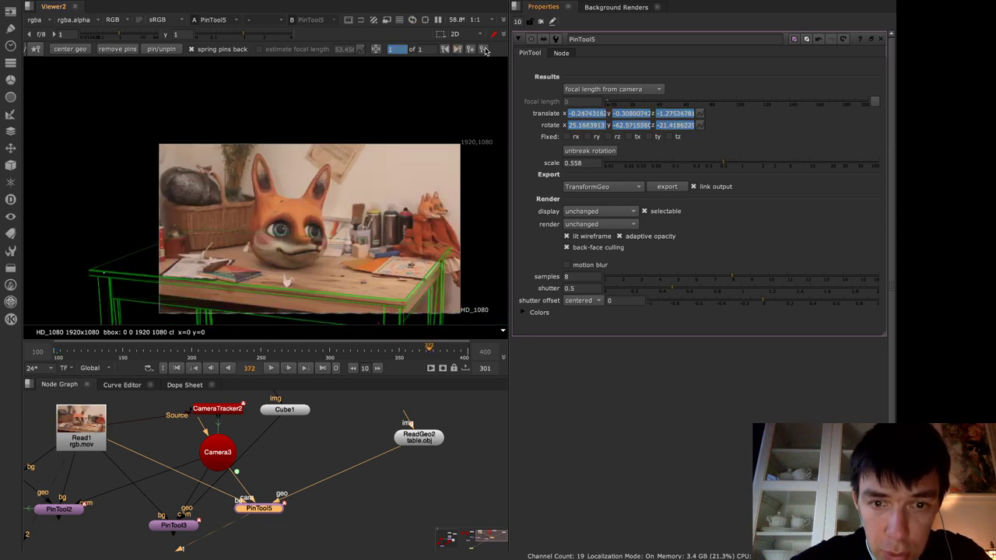
Check how well the table wireframe follows the footage at frames across the whole clip, including its first frames
left_click(68, 352)
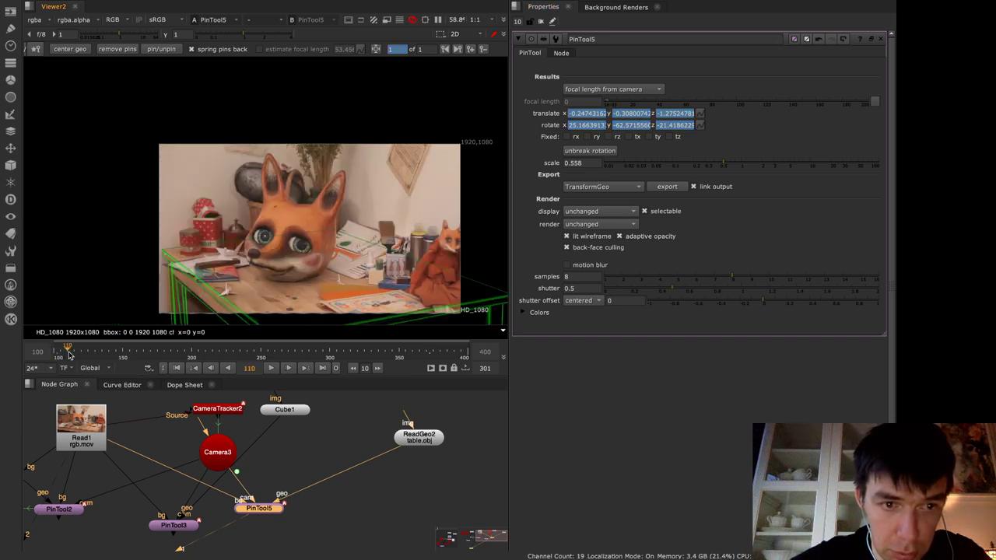
left_click(226, 351)
left_click(359, 352)
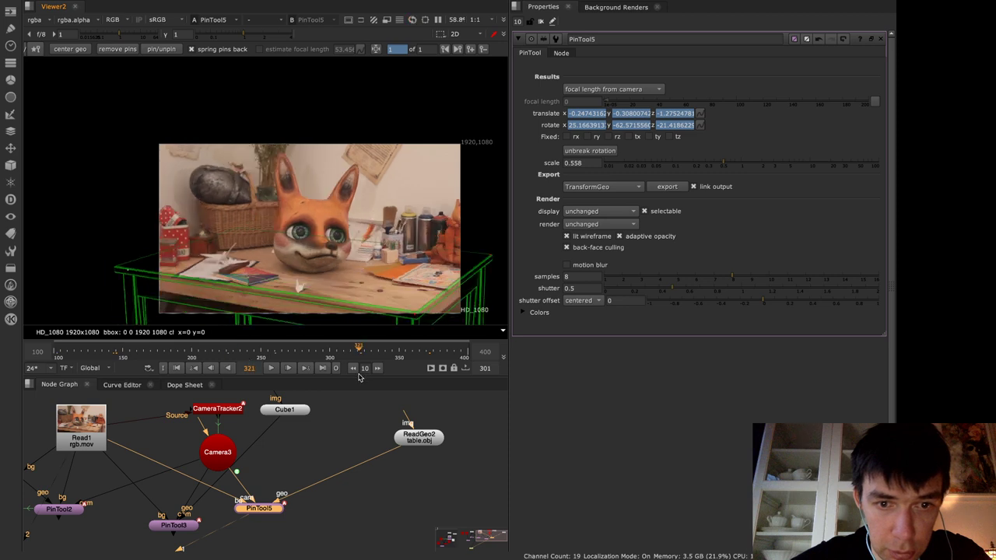
left_click(461, 352)
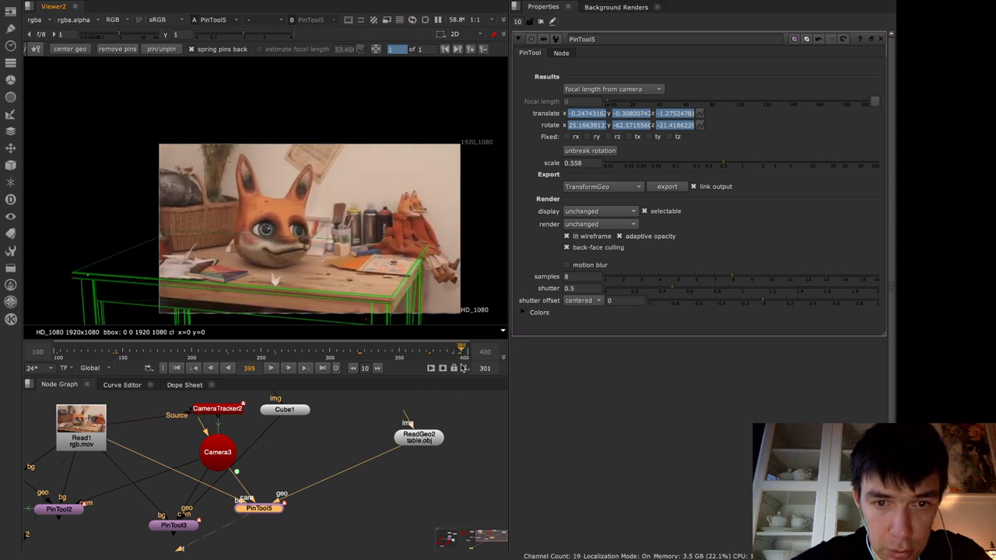
left_click(55, 353)
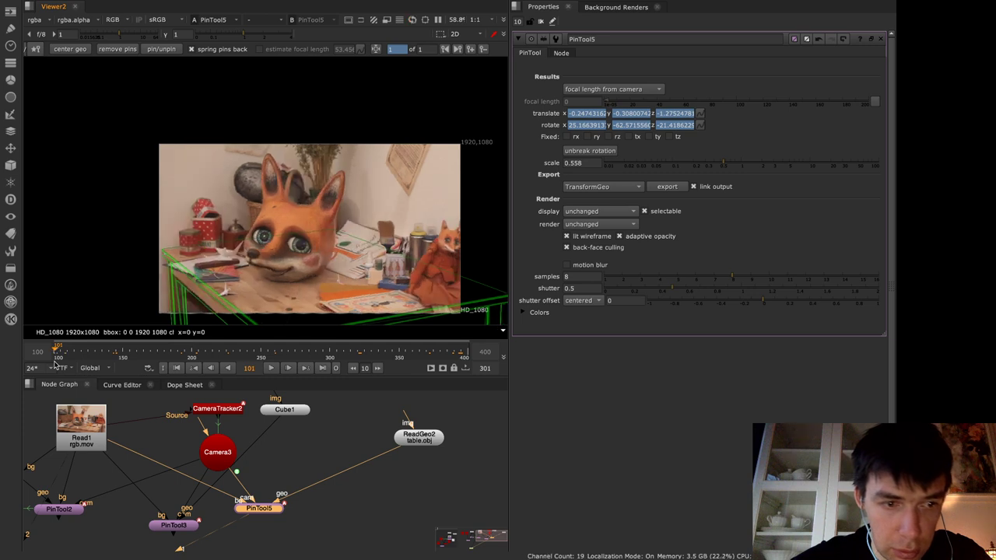
left_click_drag(54, 362, 54, 362)
key("Right")
key("Right")
key("Right")
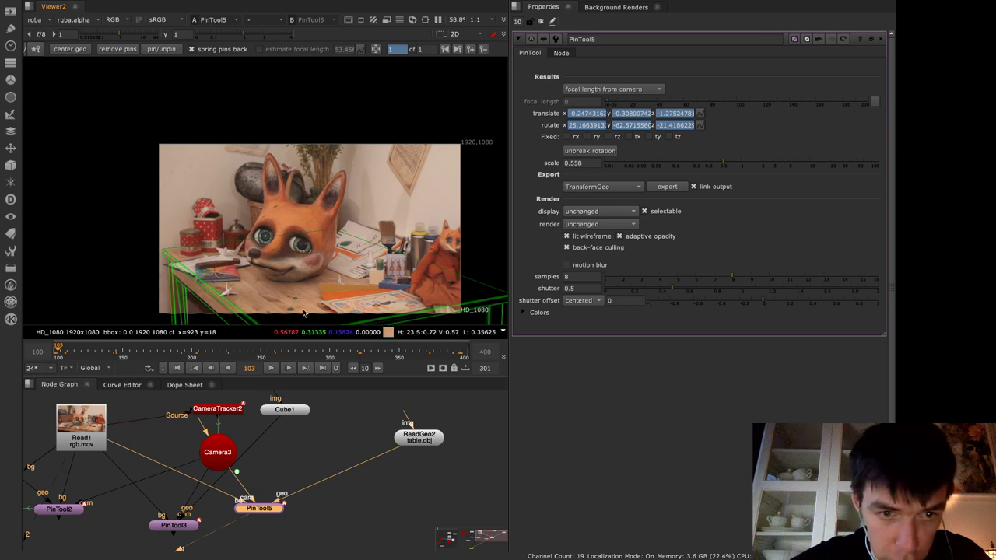
Refine the table wireframe by adjusting a near-edge pin at frame 103 and the tabletop's near, right and far-left corner pins at frame 399
left_click_drag(260, 318, 255, 327)
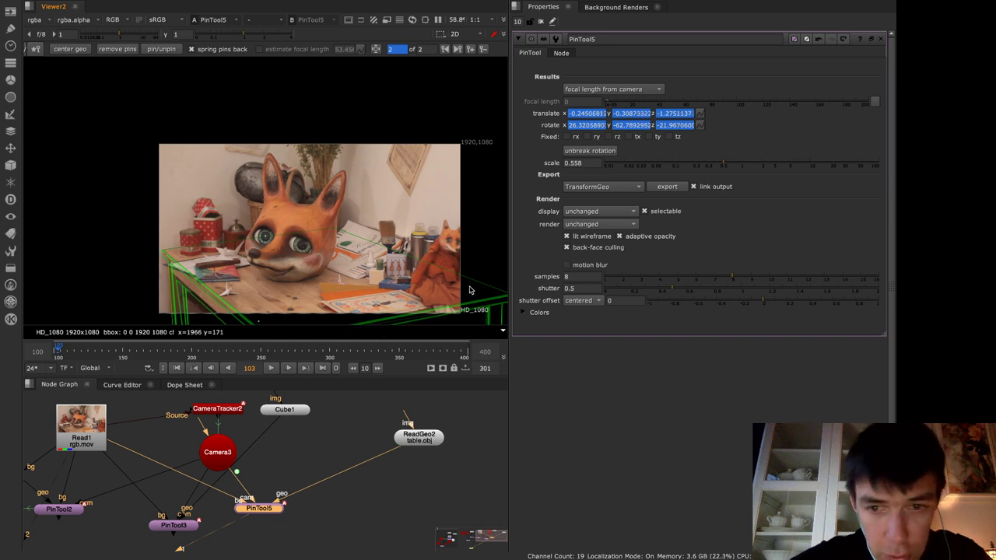
left_click(466, 352)
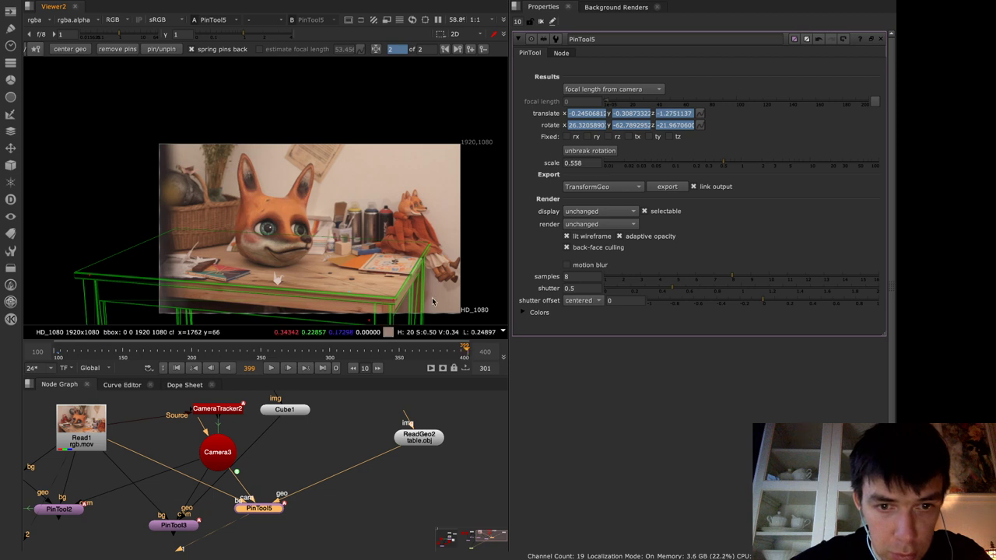
left_click_drag(391, 302, 395, 299)
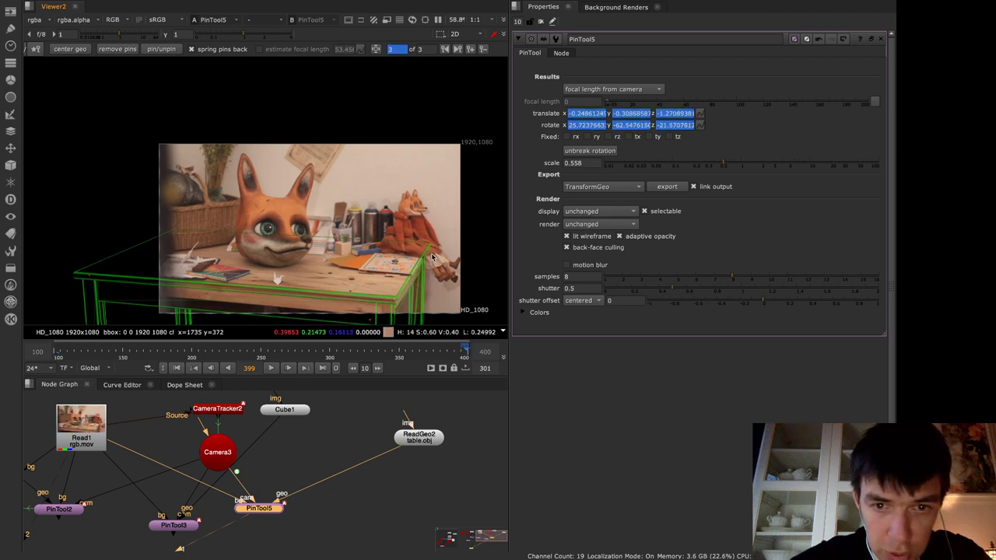
left_click_drag(430, 247, 427, 246)
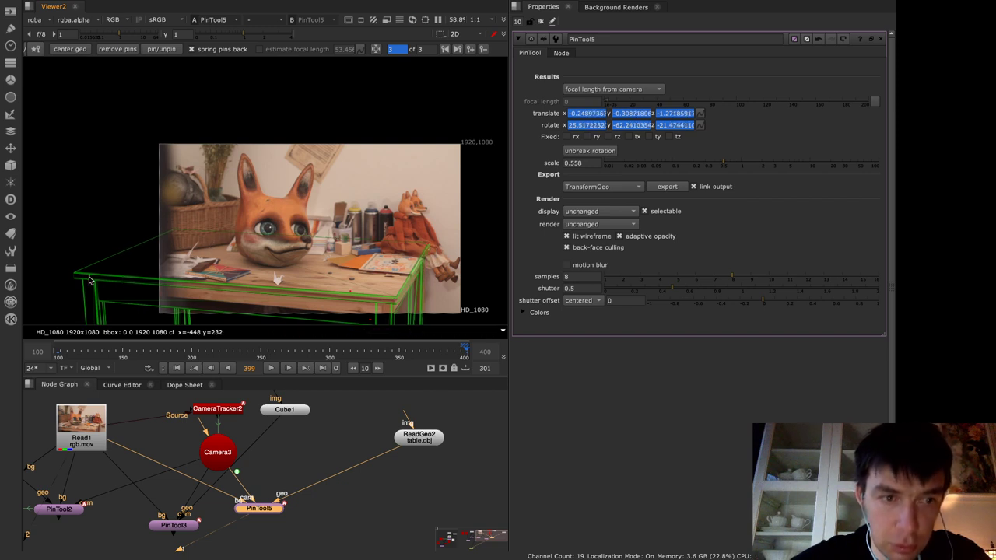
left_click_drag(89, 280, 89, 278)
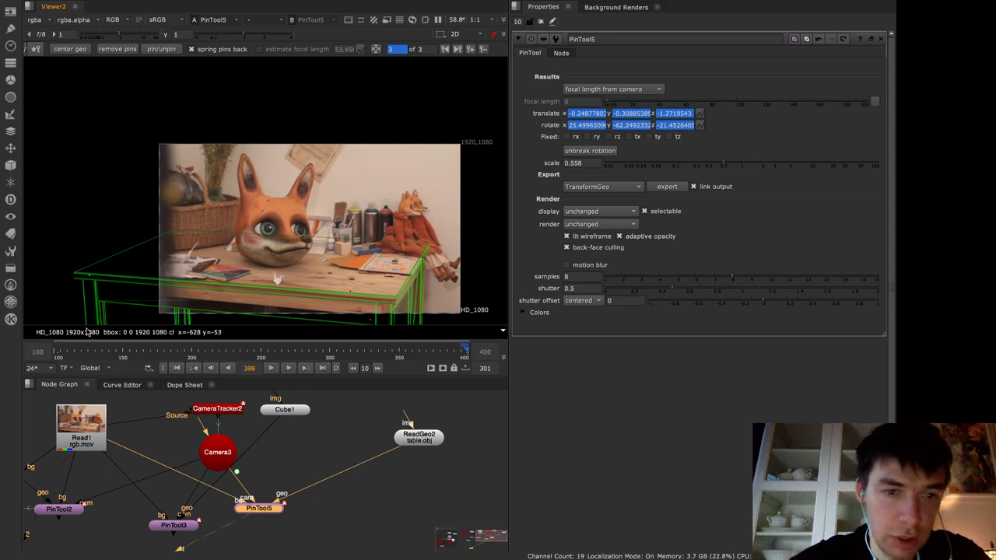
Delete the PinTool keyframes at frames 103 and 102 and check the table alignment at frames 399, 390 and 316
left_click(446, 49)
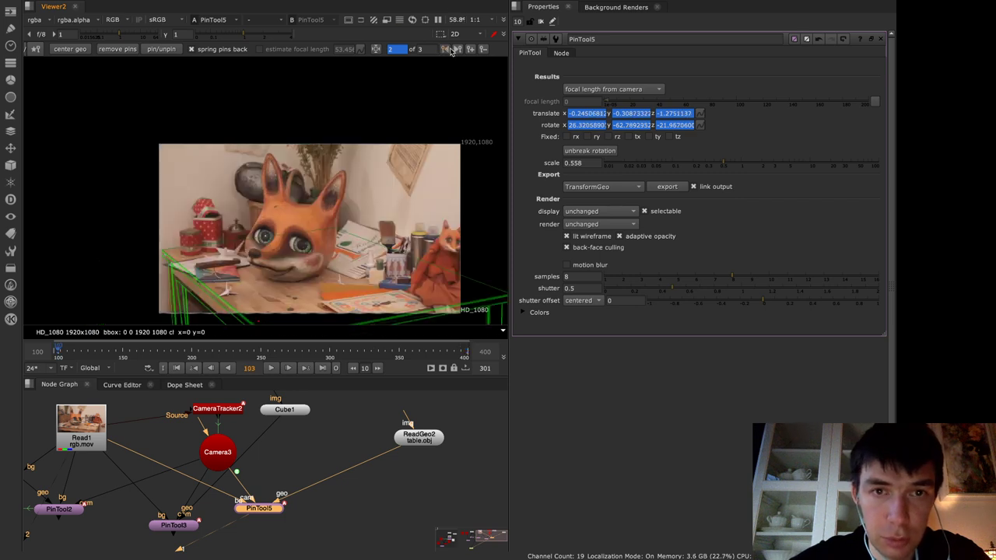
left_click(486, 49)
left_click(446, 49)
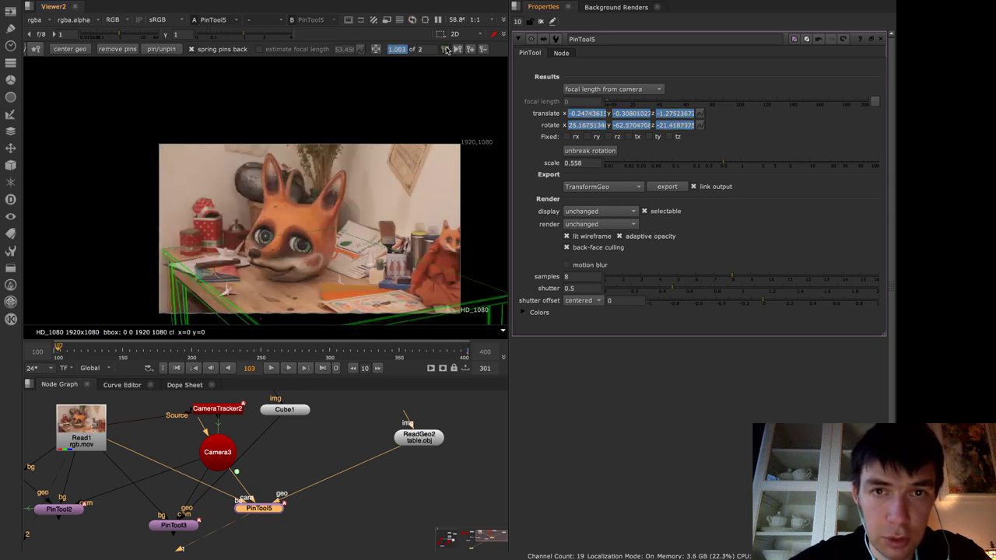
left_click(485, 49)
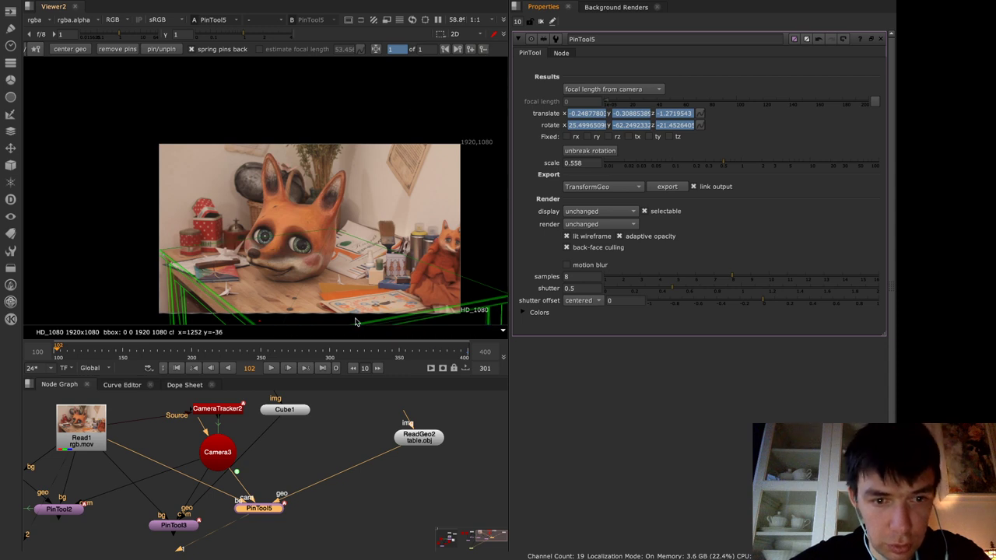
left_click(465, 354)
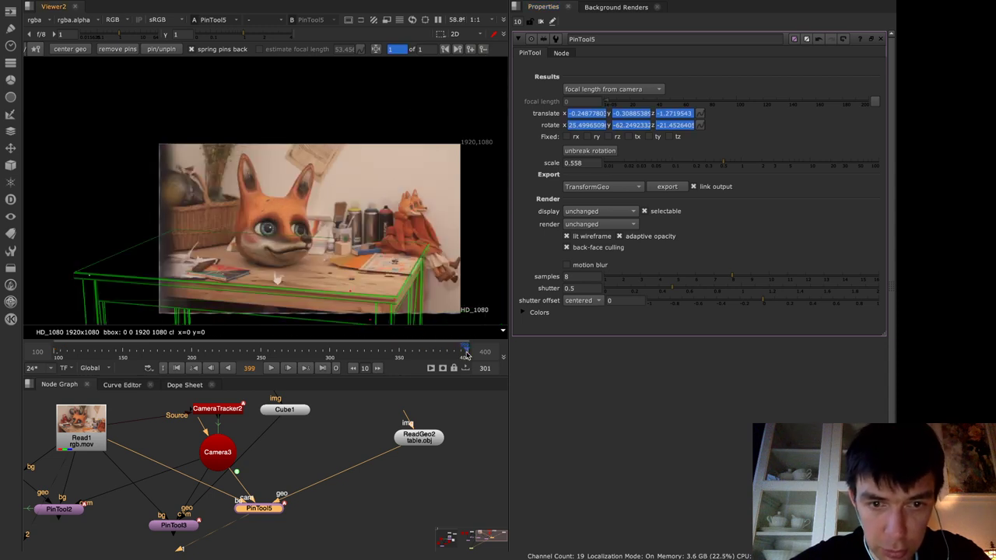
mouse_move(465, 354)
left_mouse_down()
mouse_move(116, 361)
mouse_move(201, 352)
mouse_move(461, 366)
left_mouse_up()
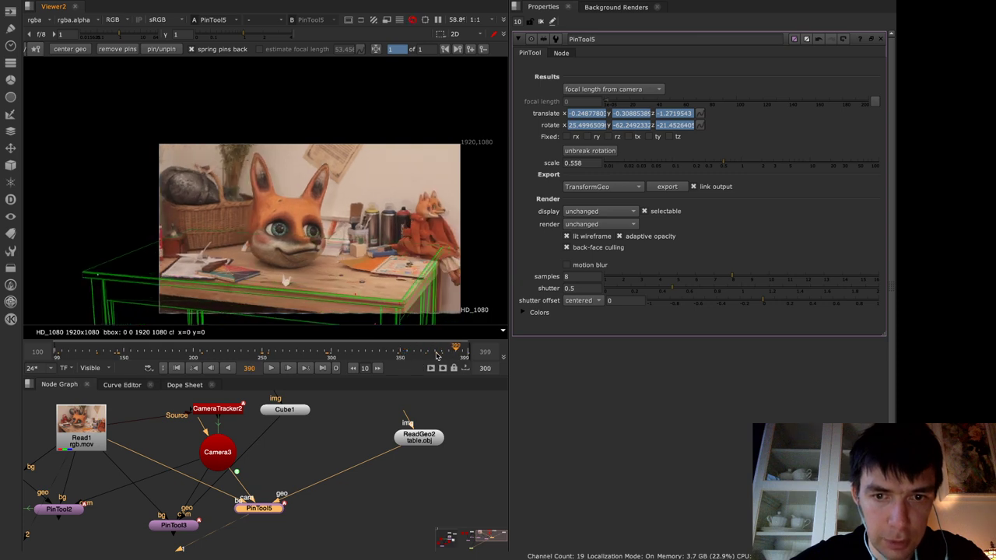
left_click(354, 352)
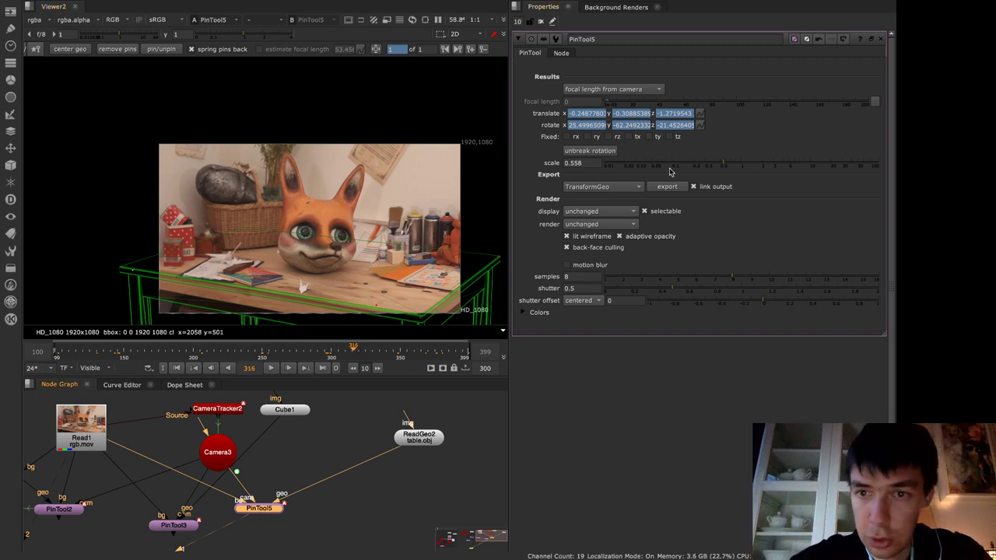
Export the PinTool5 result as a tracked Camera with linked output and place the exported camera node beside PinTool5
left_click(631, 191)
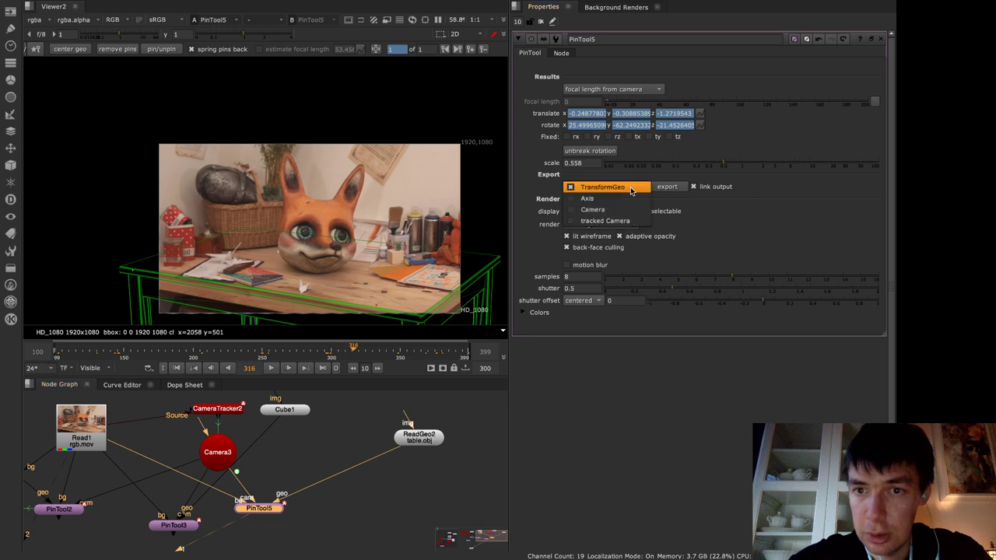
left_click(623, 220)
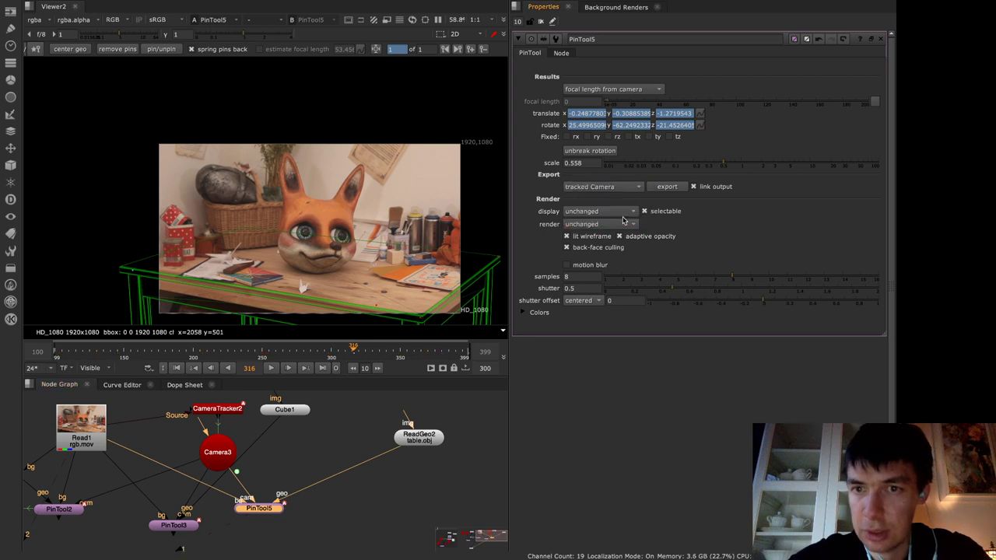
left_click(666, 190)
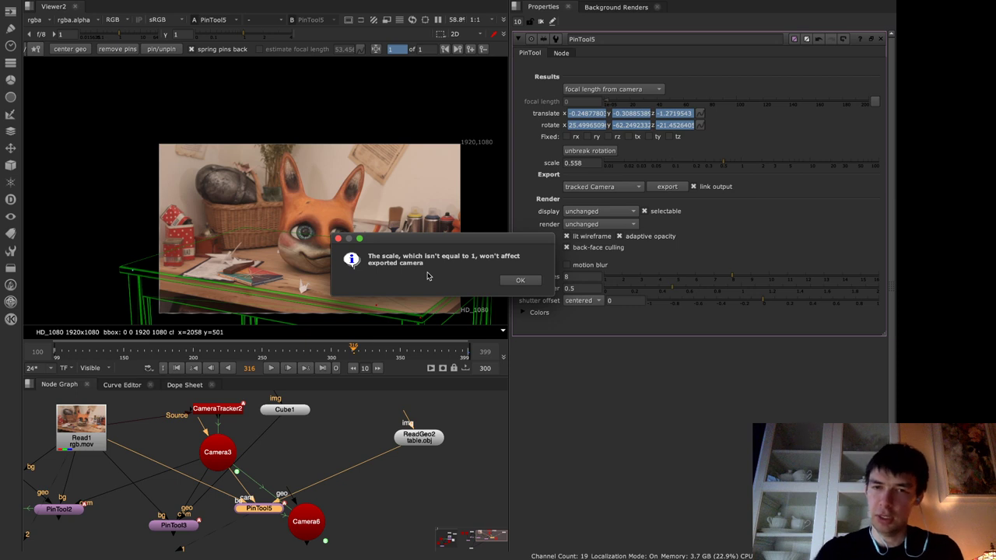
left_click(522, 280)
left_click_drag(307, 526, 345, 526)
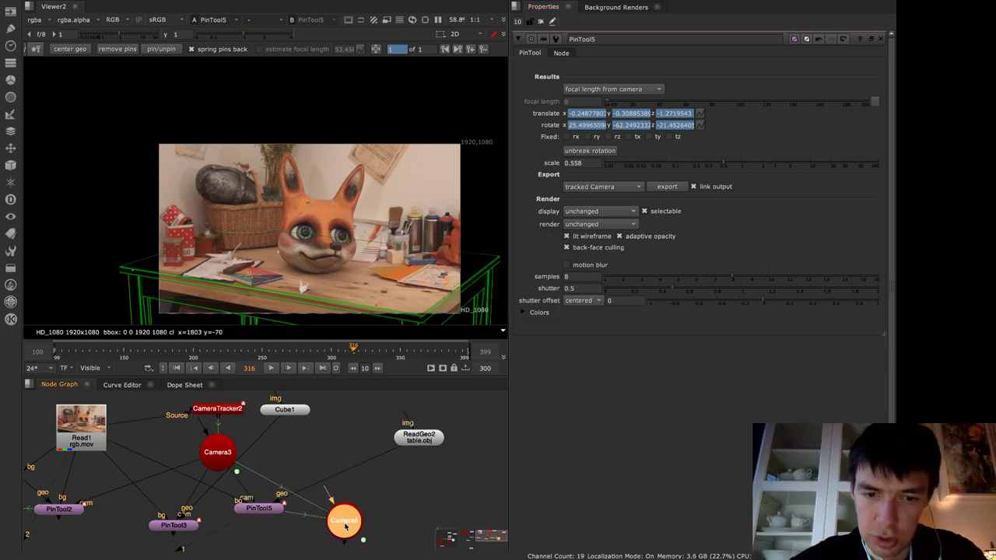
Open the exported camera and the table.obj reader, and examine the camera's motion around the original table in the 3D view
double_click(345, 526)
key("Tab")
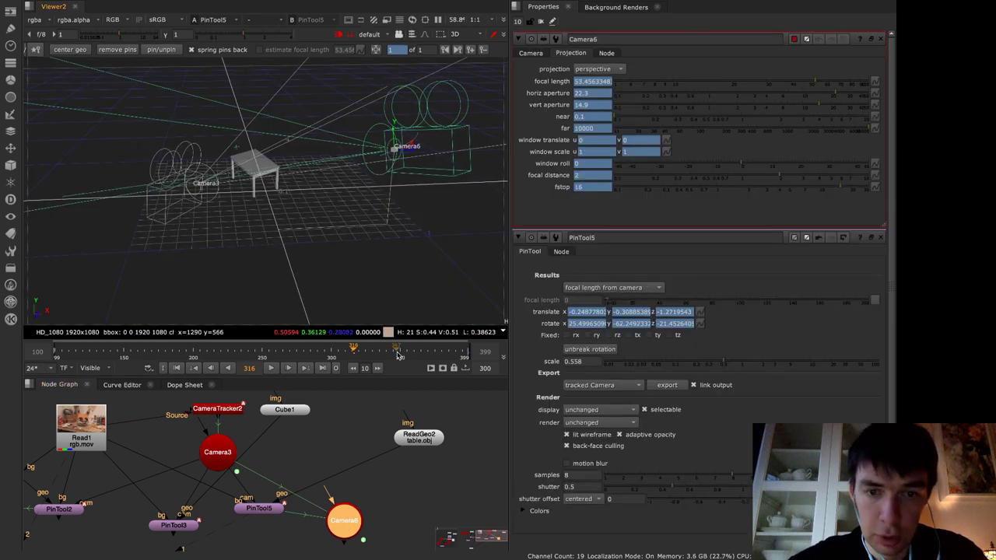
left_click_drag(397, 351, 258, 356)
left_click(421, 440)
double_click(423, 440)
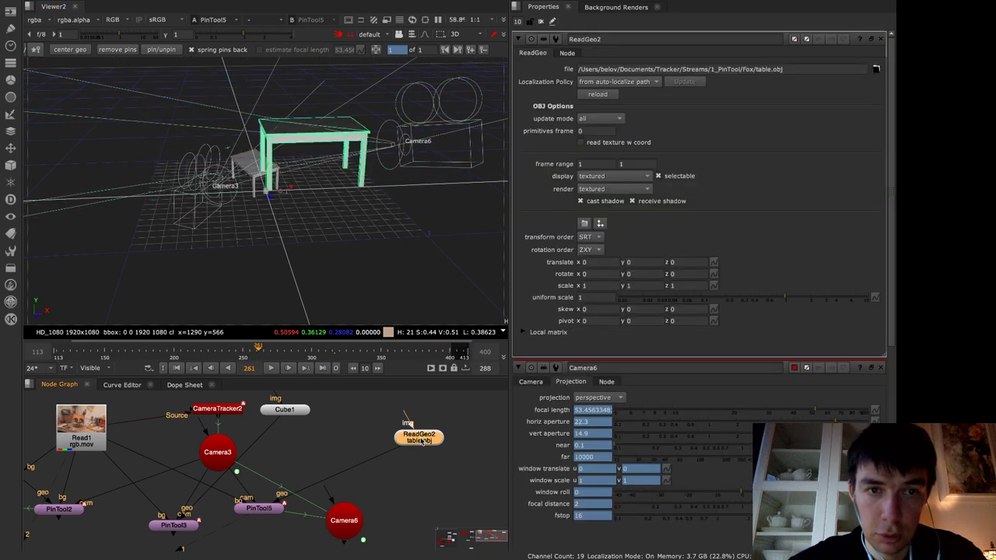
left_click_drag(404, 350, 188, 346)
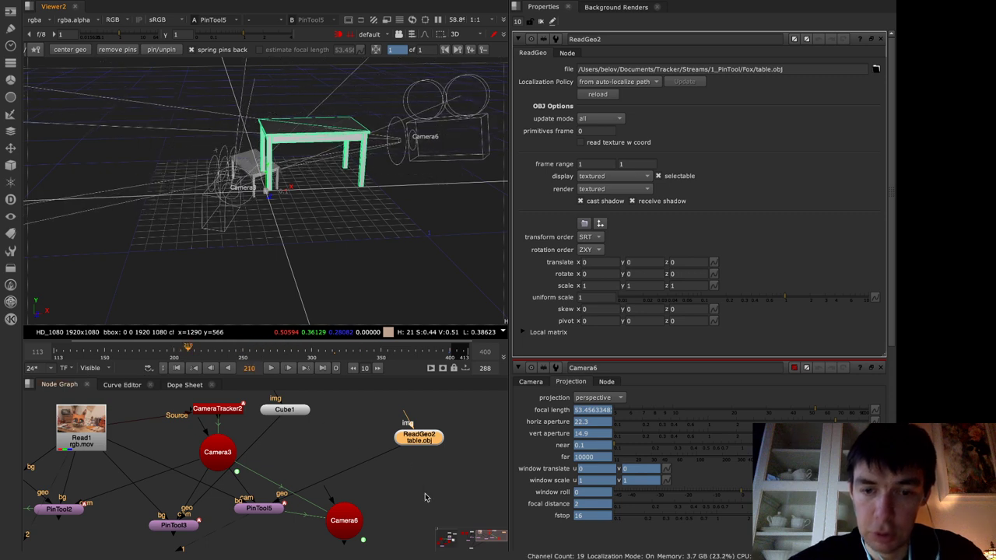
Add a TransformGeo node directly after the ReadGeo2 table geometry, feeding PinTool5
key("Tab")
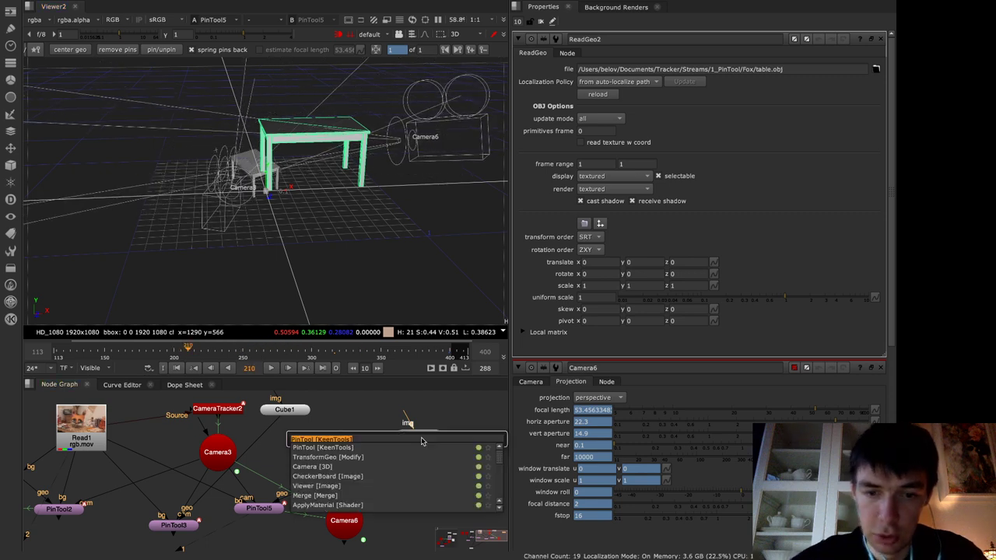
type("tra")
key("Down")
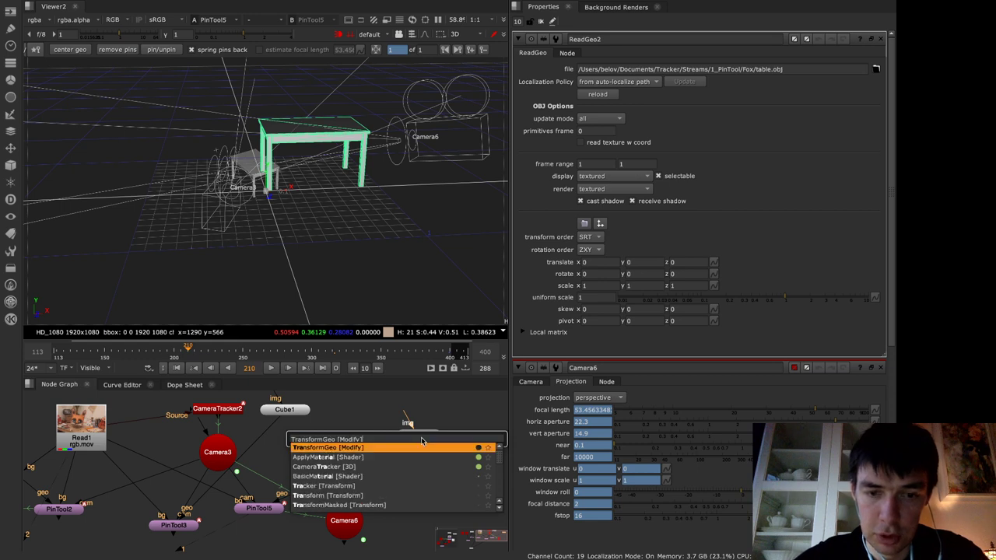
key("Return")
left_click_drag(421, 456, 422, 466)
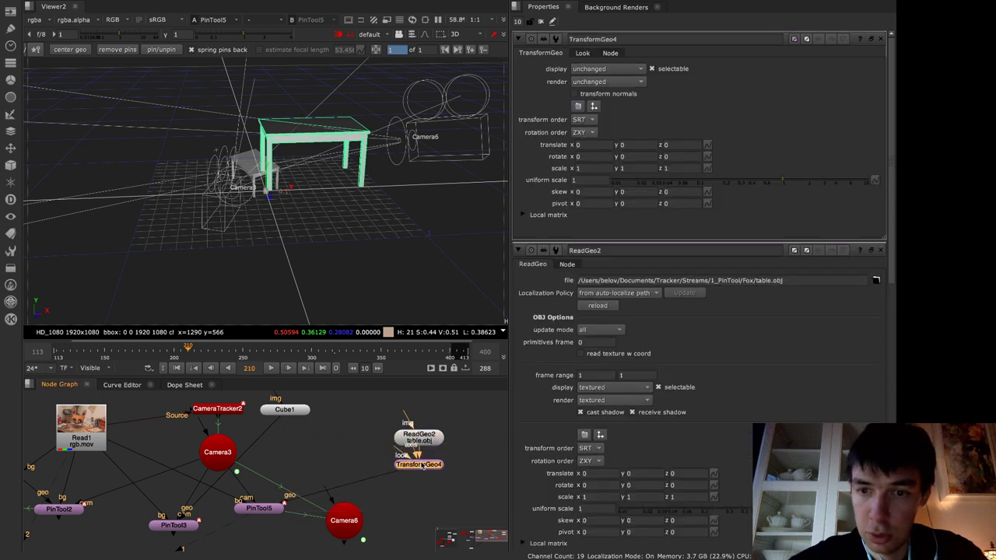
Copy PinTool5's scale value and set the TransformGeo node's uniform scale to 0.558
left_click(257, 510)
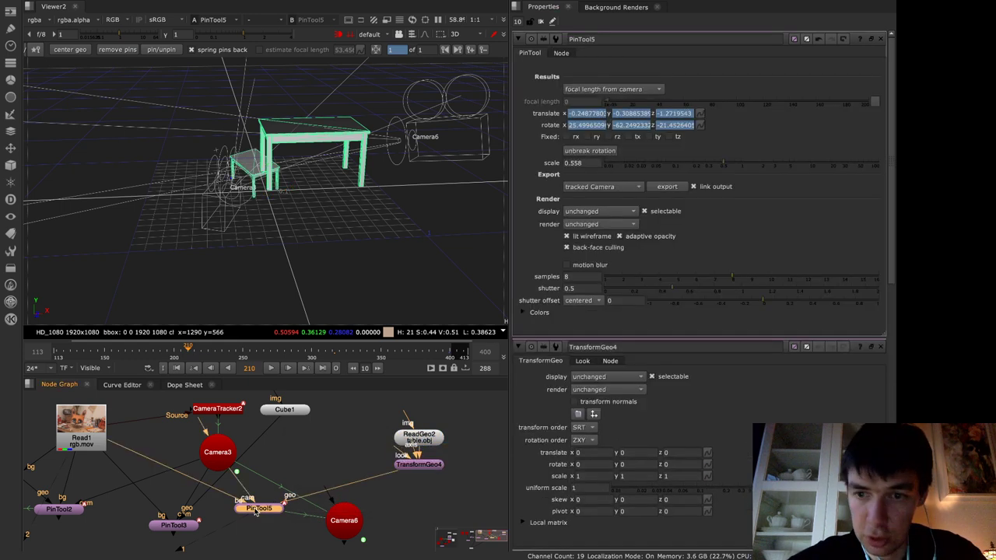
left_click(591, 163)
key("ctrl+c")
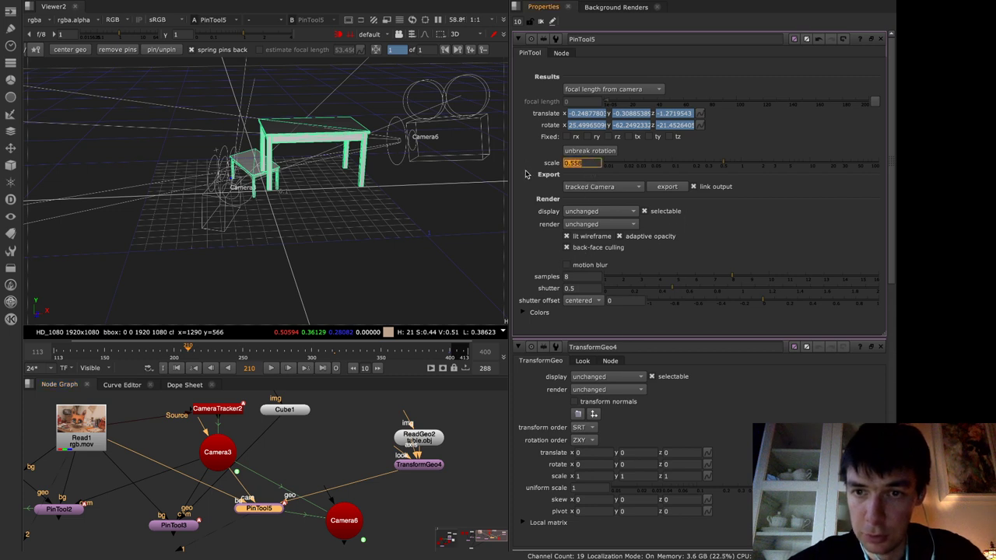
double_click(424, 466)
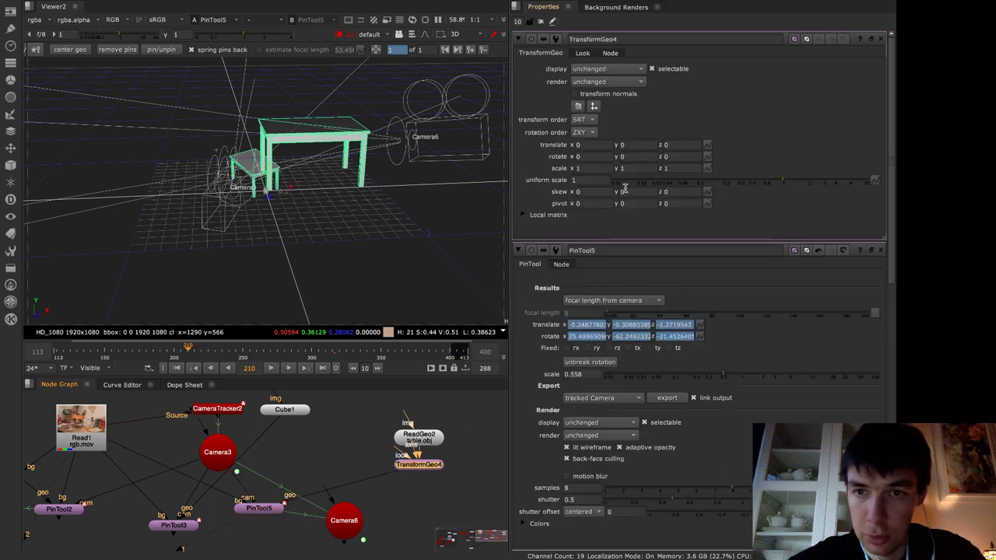
left_click(596, 180)
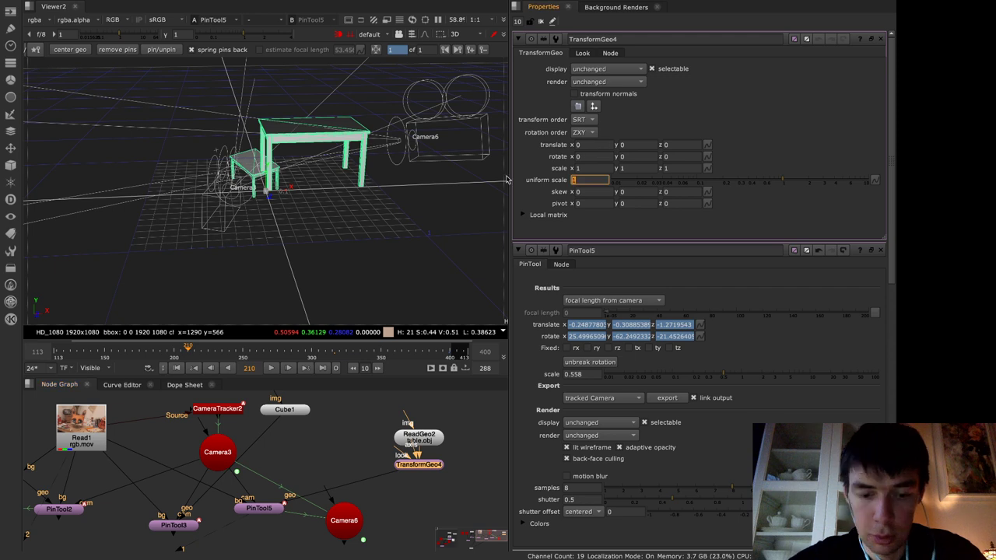
key("ctrl+v")
key("Return")
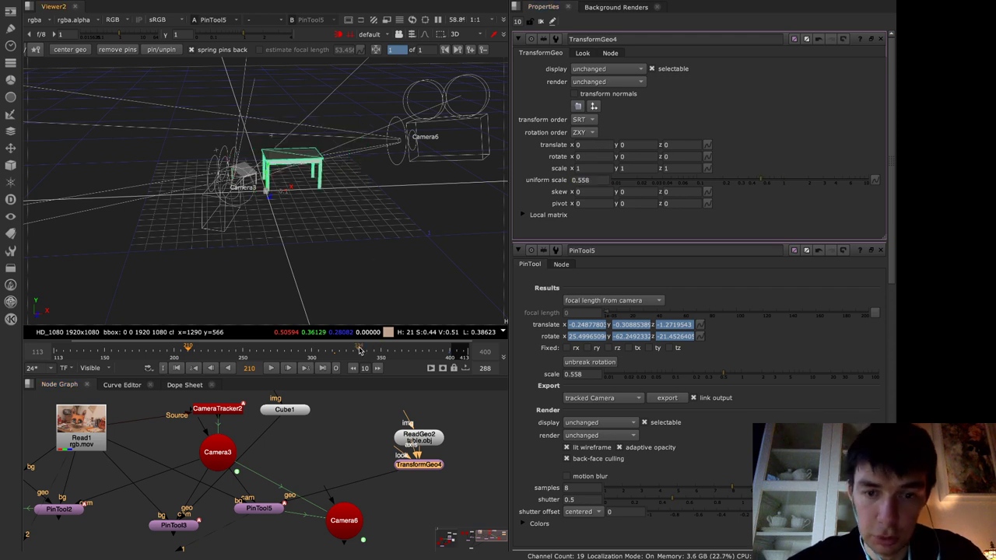
Examine the exported camera's motion relative to the scaled table in the 3D view across several frames
left_click_drag(391, 287, 219, 299, "ctrl")
left_click_drag(190, 347, 213, 381)
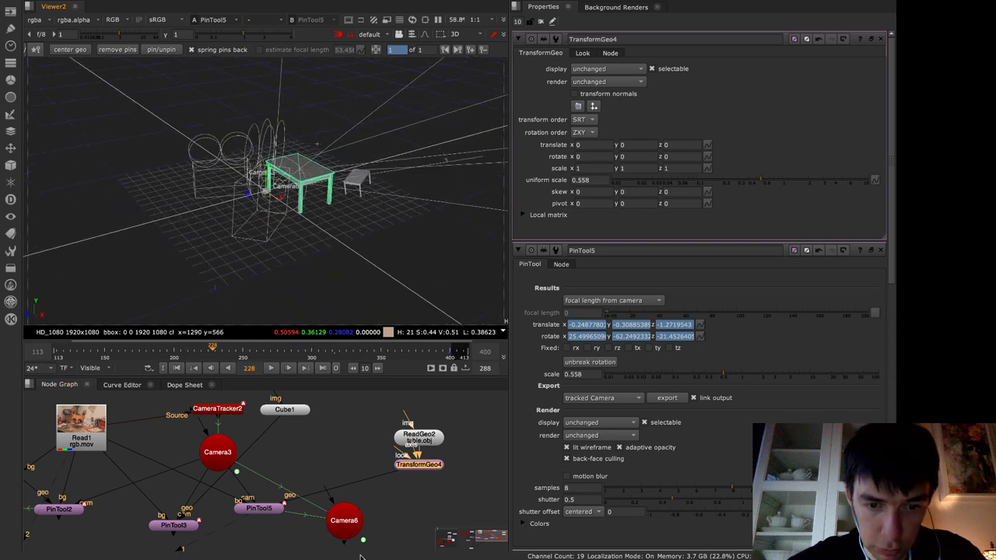
left_click(344, 520)
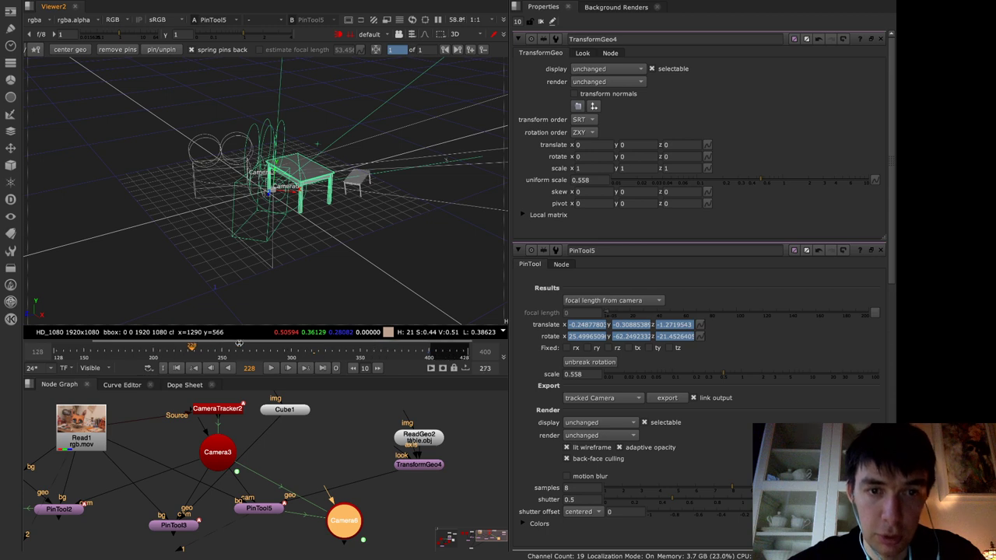
left_click_drag(239, 343, 50, 404)
left_click_drag(269, 403, 281, 370)
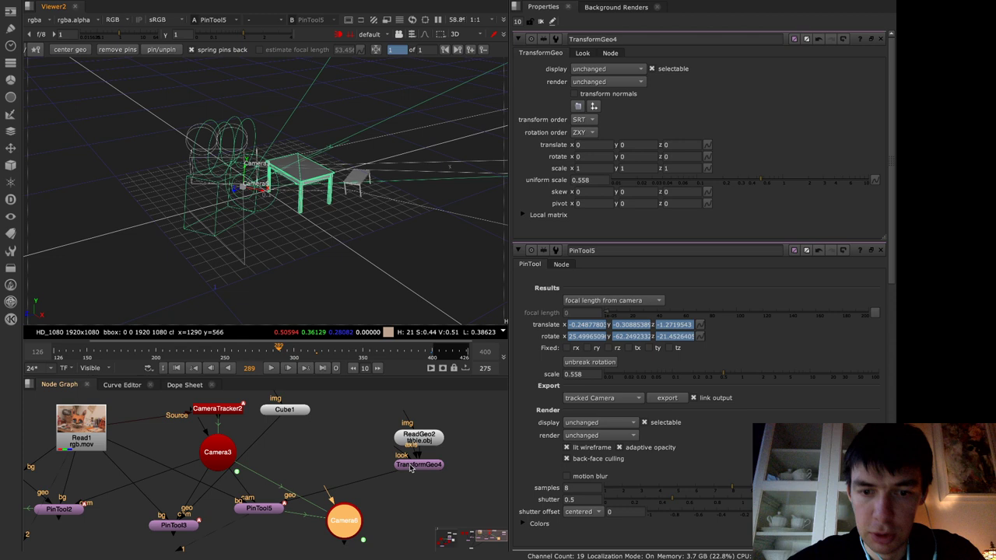
Shift ReadGeo2 and PinTool5 slightly to make room, then add an Axis node above the exported camera
mouse_move(420, 438)
left_mouse_down()
mouse_move(412, 426)
mouse_move(427, 430)
left_mouse_up()
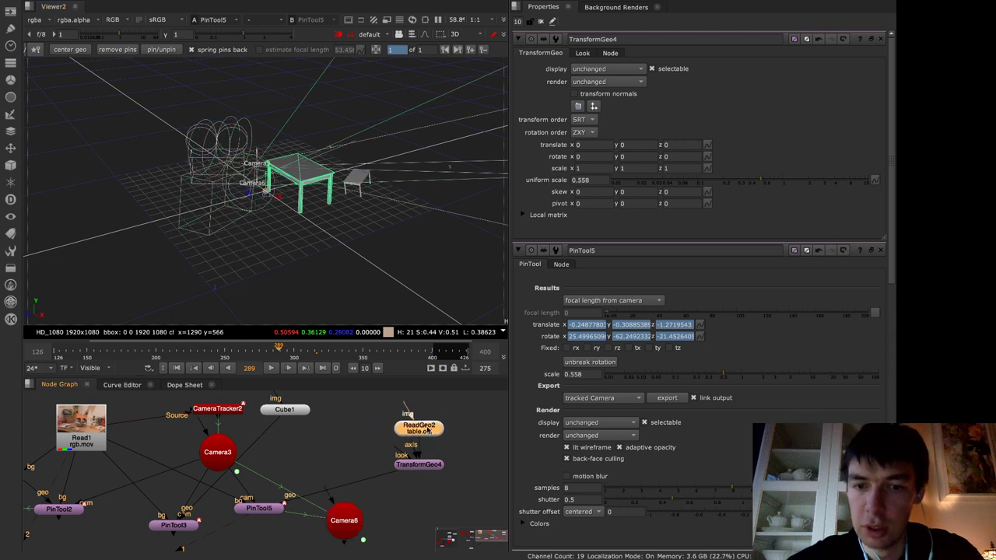
left_click_drag(266, 513, 267, 506)
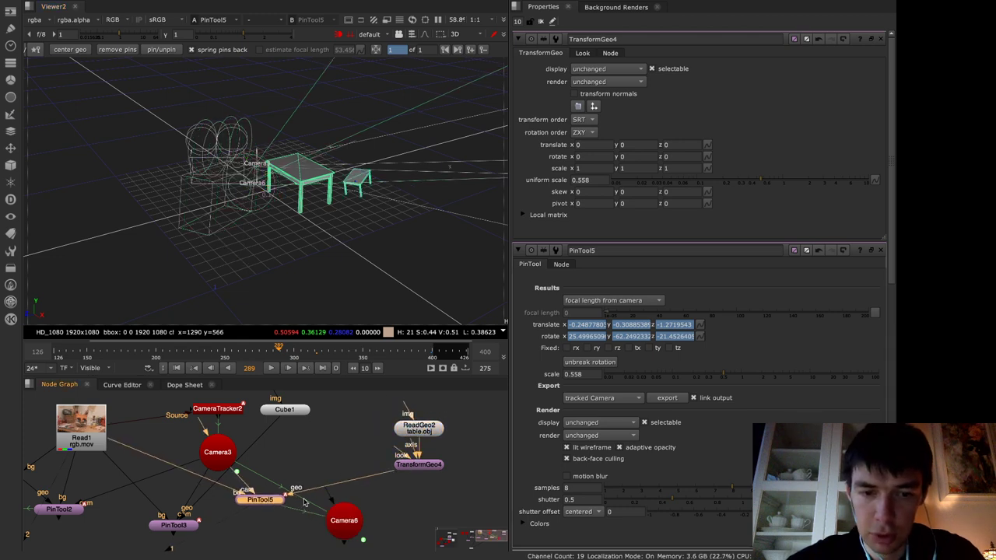
key("Tab")
type("axi")
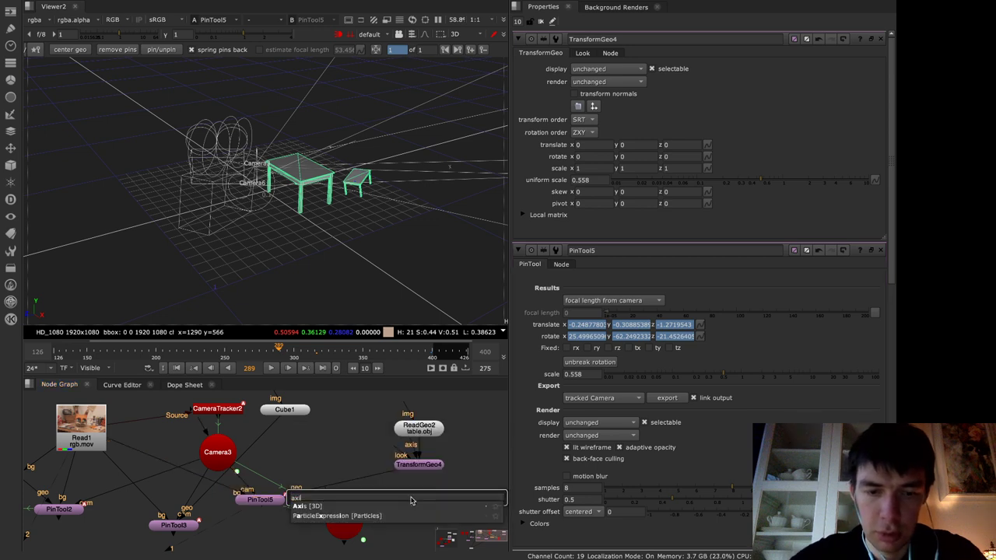
left_click(411, 506)
left_click_drag(401, 496, 346, 454)
Set the Axis1 node's uniform scale to 1/0.558 and connect Axis1 to Camera6's axis input
double_click(346, 523)
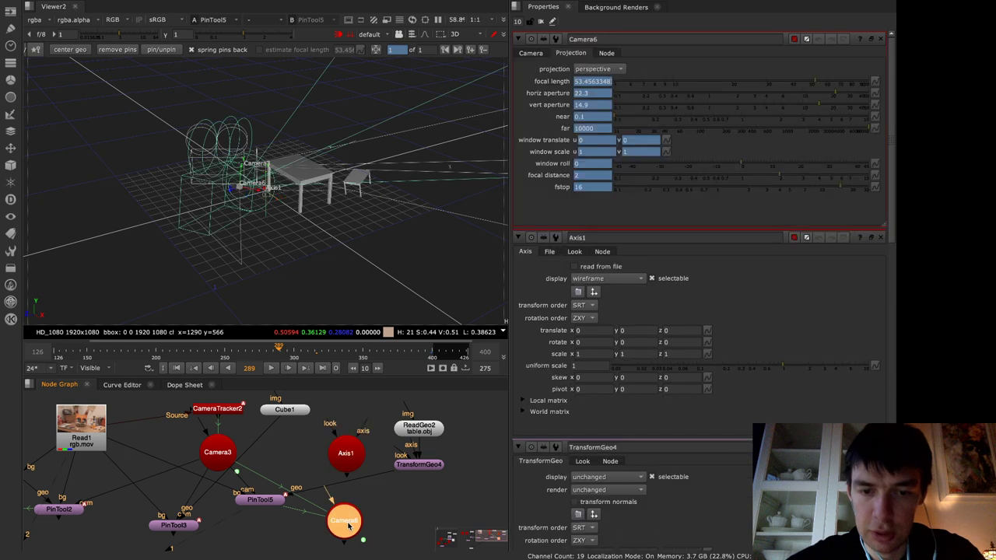
left_click_drag(351, 523, 350, 523)
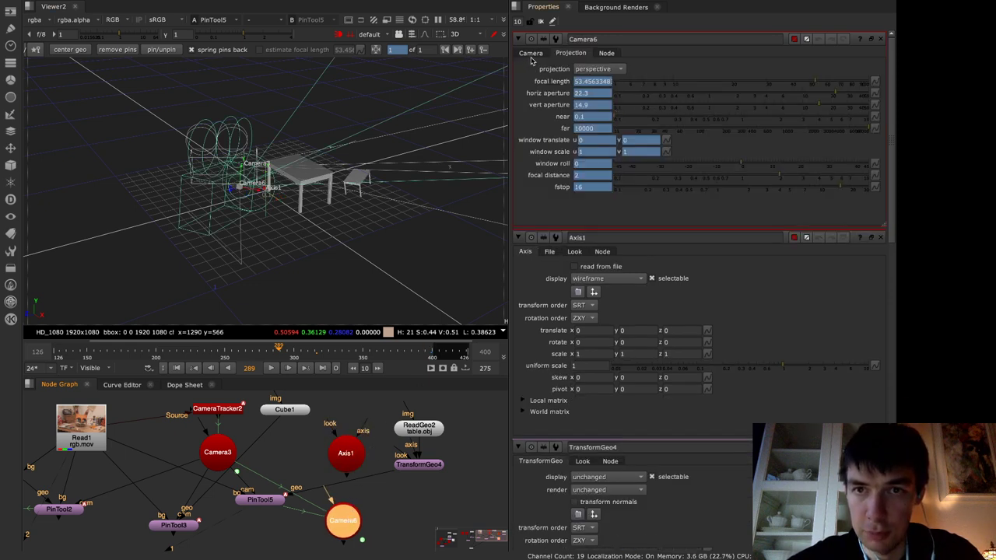
double_click(352, 461)
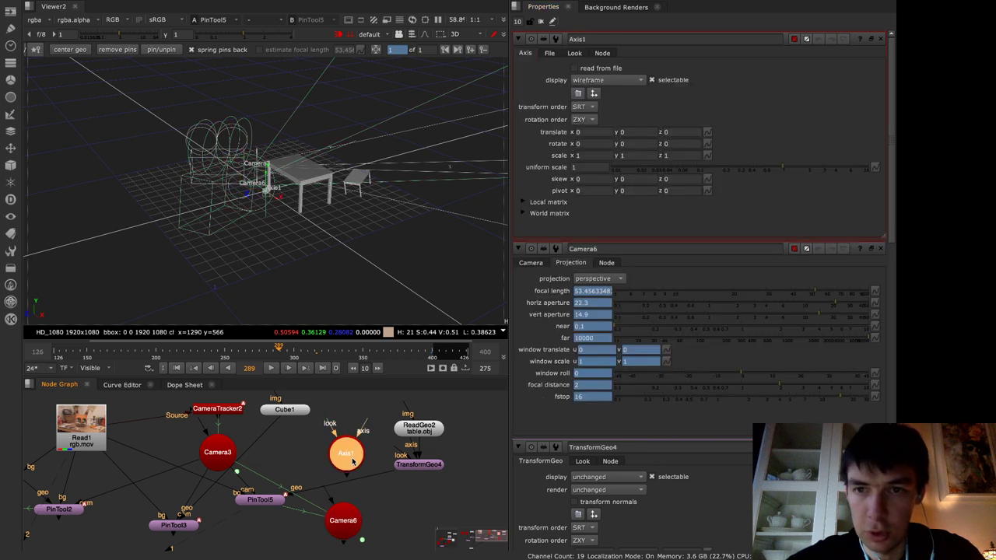
left_click(579, 167)
type("/0.558")
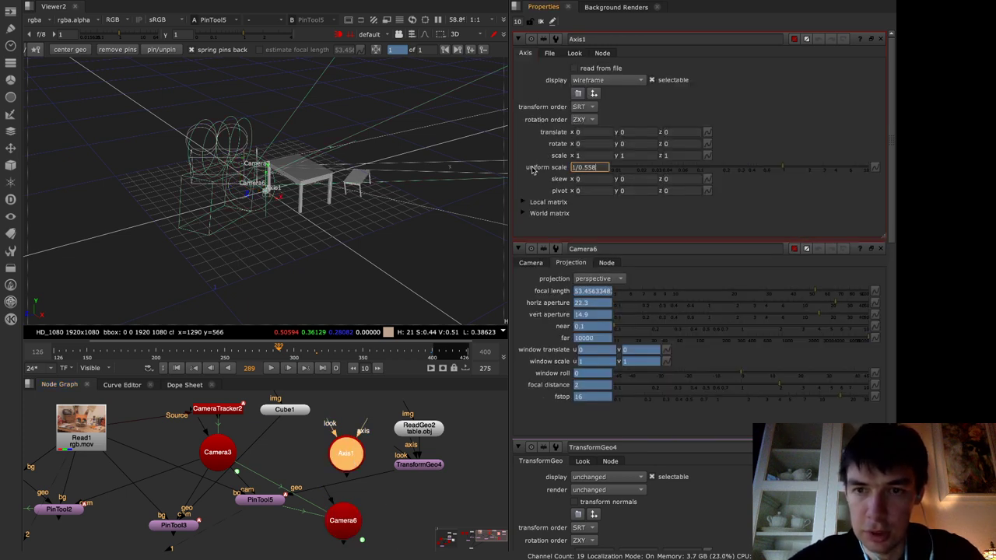
key("Return")
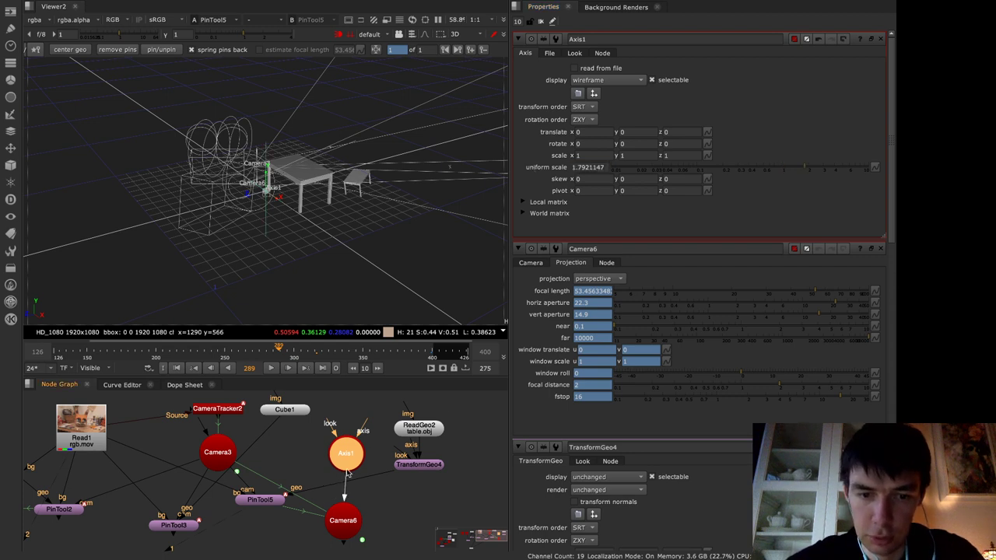
Disable the TransformGeo4 node and scrub to frame 337 to check Camera6's motion against the table in the 3D view
left_click(424, 434)
left_click(428, 466)
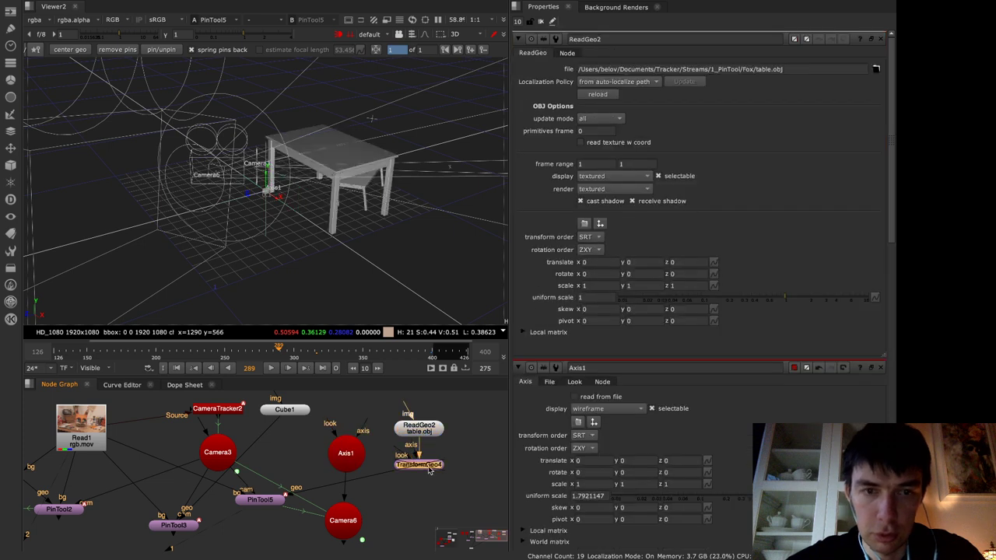
left_click(343, 520)
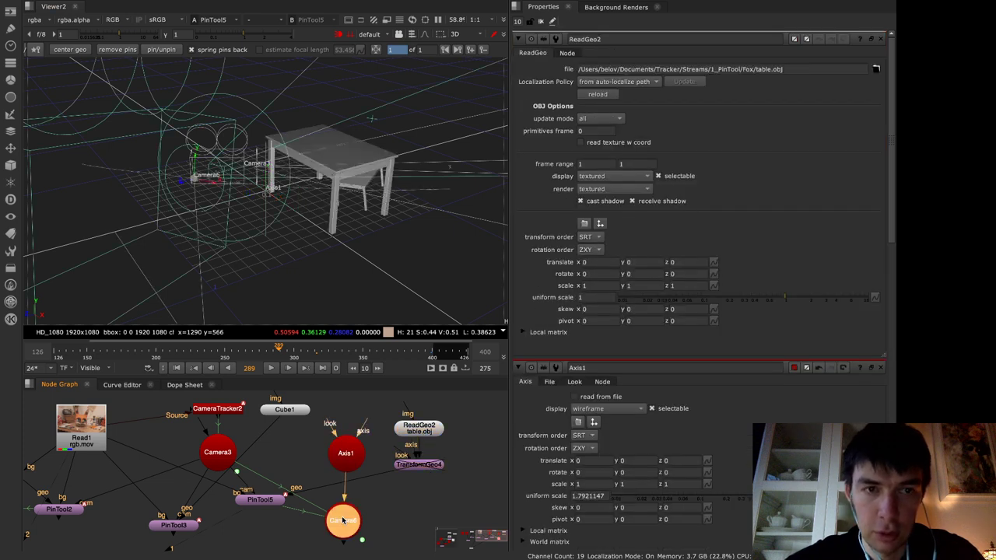
scroll(315, 278, "down", 3)
left_click_drag(315, 278, 297, 287, "super")
left_click_drag(279, 352, 344, 348)
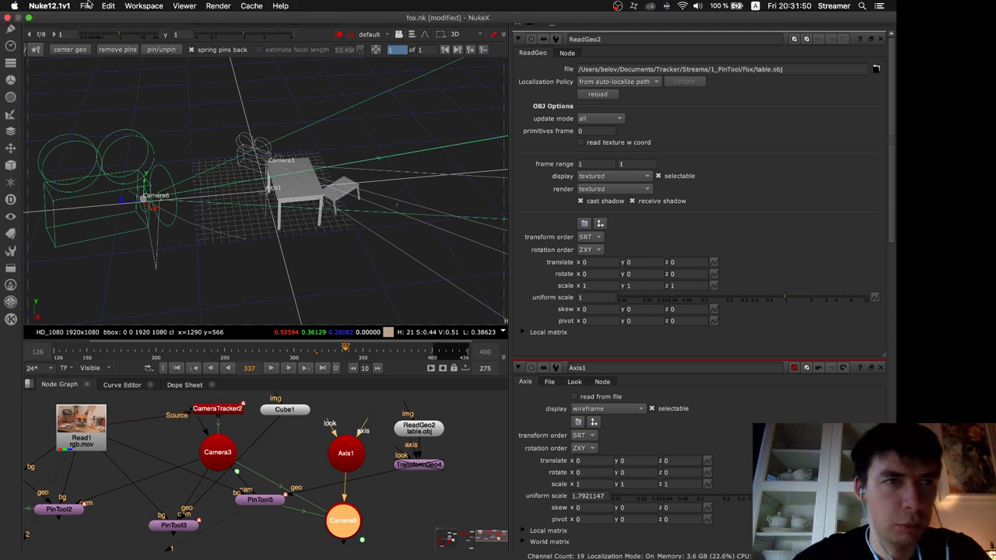
Switch to Finder and rearrange the overlapping Rec and Fox folder windows to examine both
left_click(90, 6)
key("super+Tab")
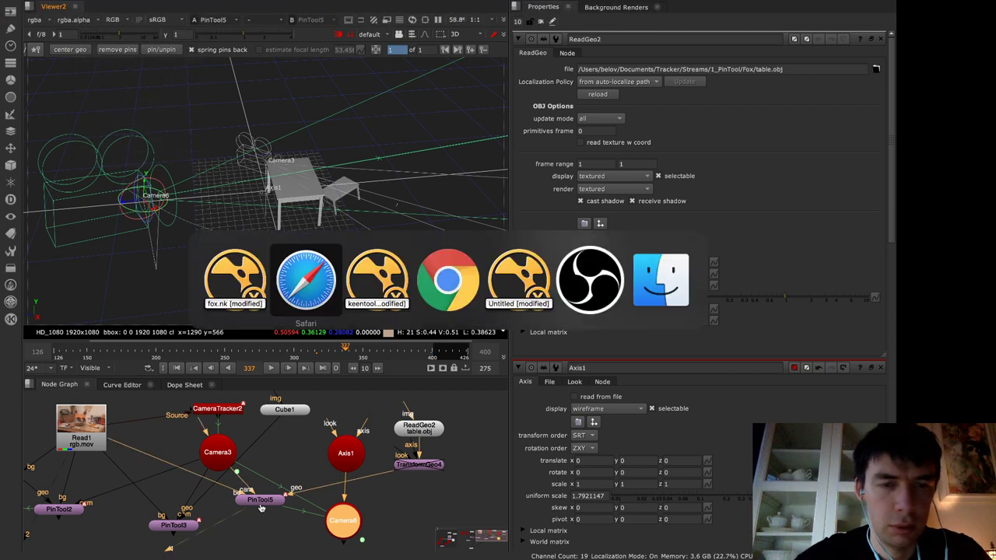
left_click(660, 278)
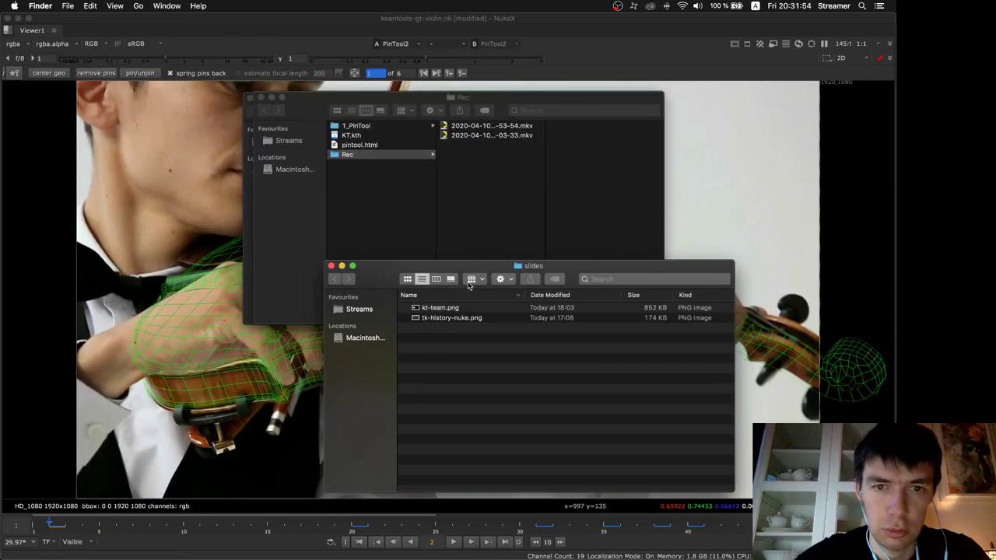
left_click_drag(311, 101, 306, 256)
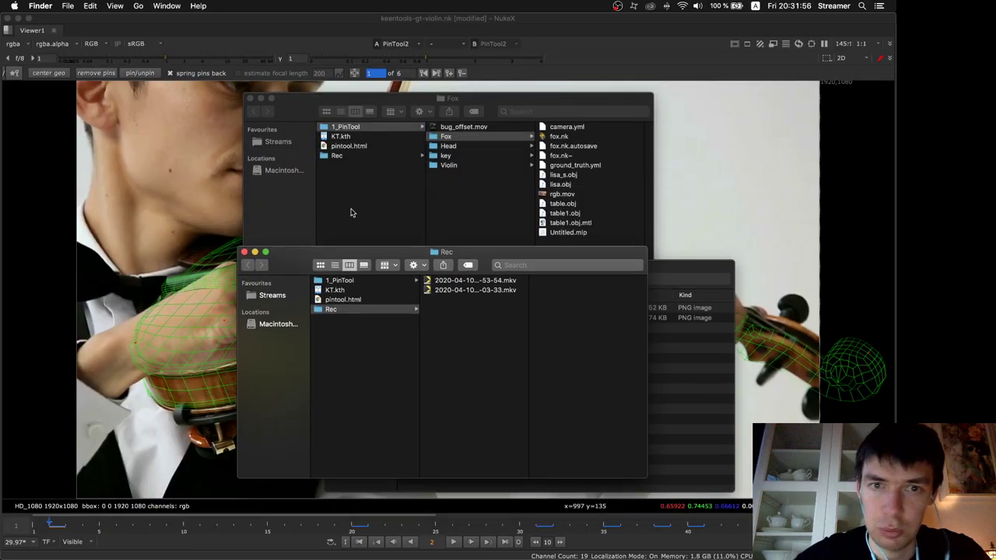
left_click(383, 213)
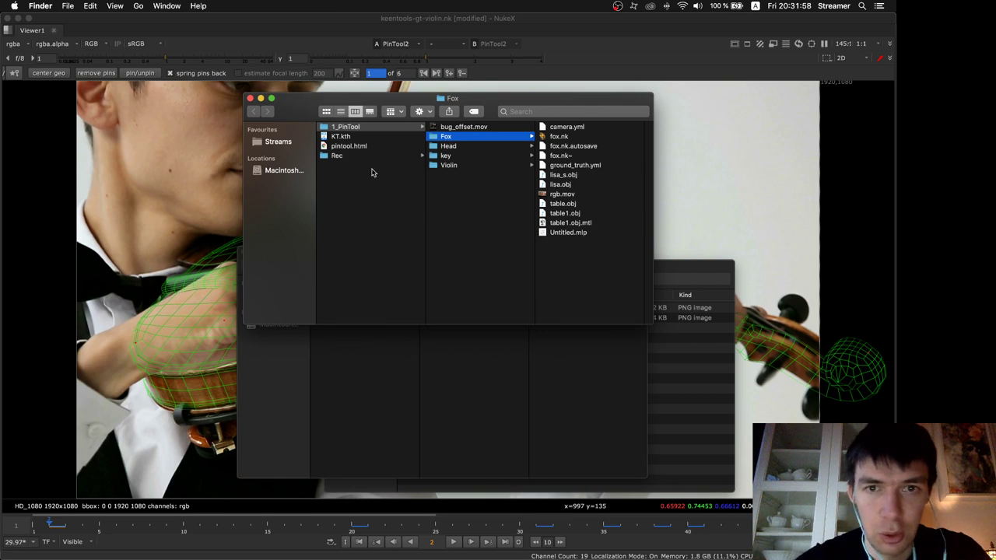
left_click(365, 393)
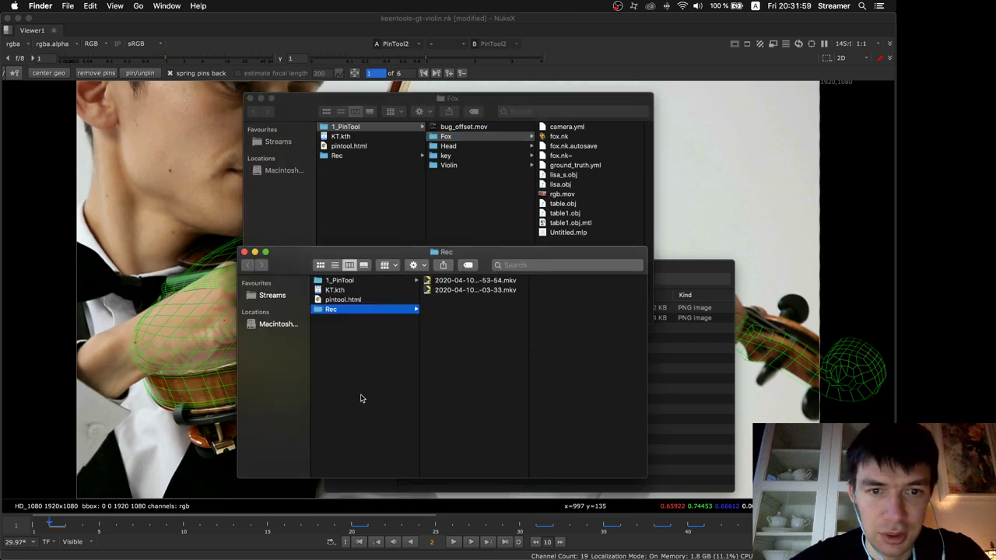
Browse from Macintosh HD through Users into the first user's home folder and select its Documents folder
left_click(283, 329)
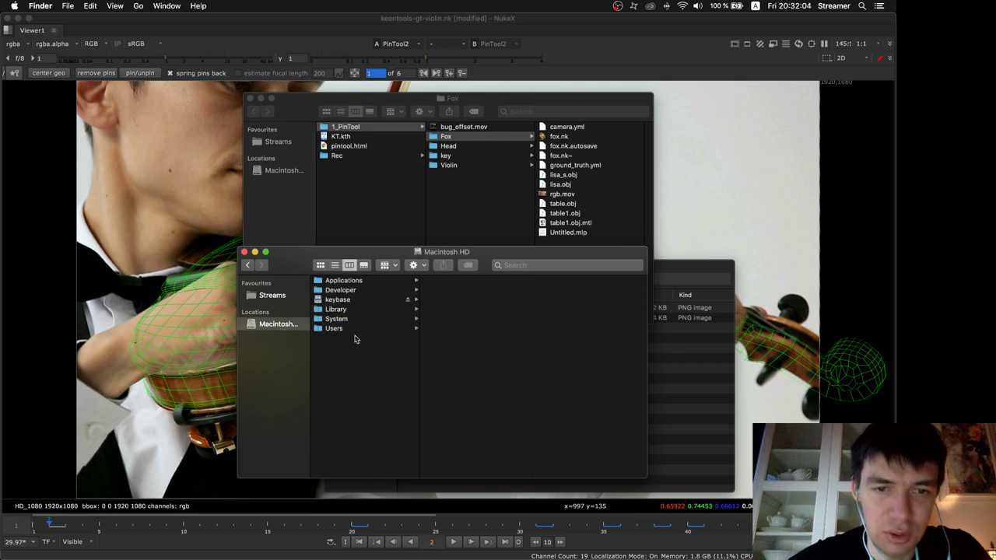
left_click(358, 329)
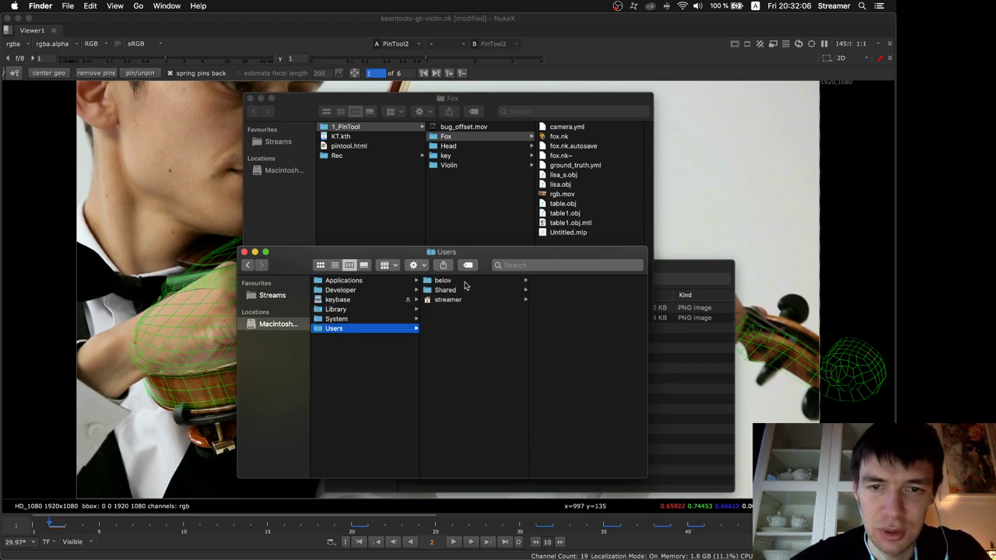
left_click(443, 280)
scroll(585, 377, "down", 3)
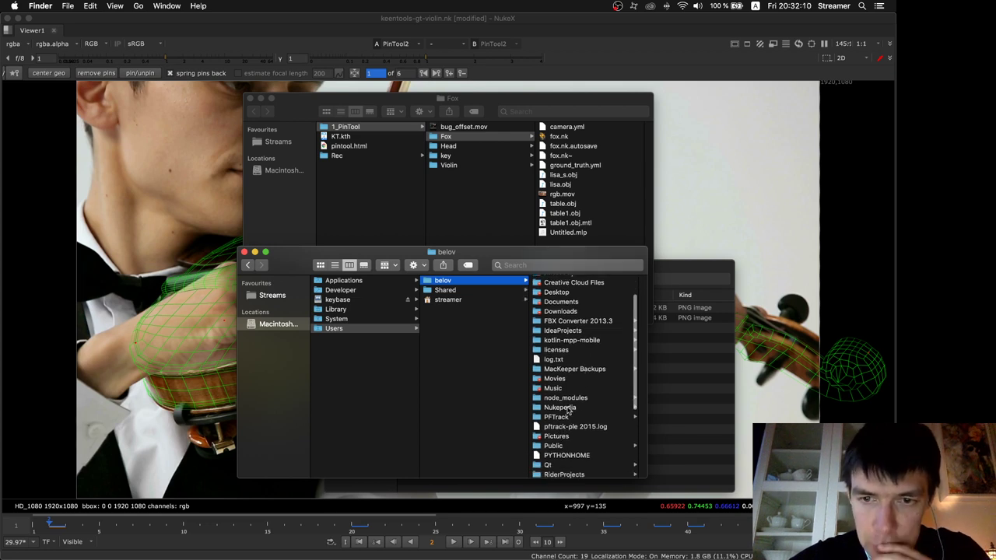
scroll(570, 408, "down", 5)
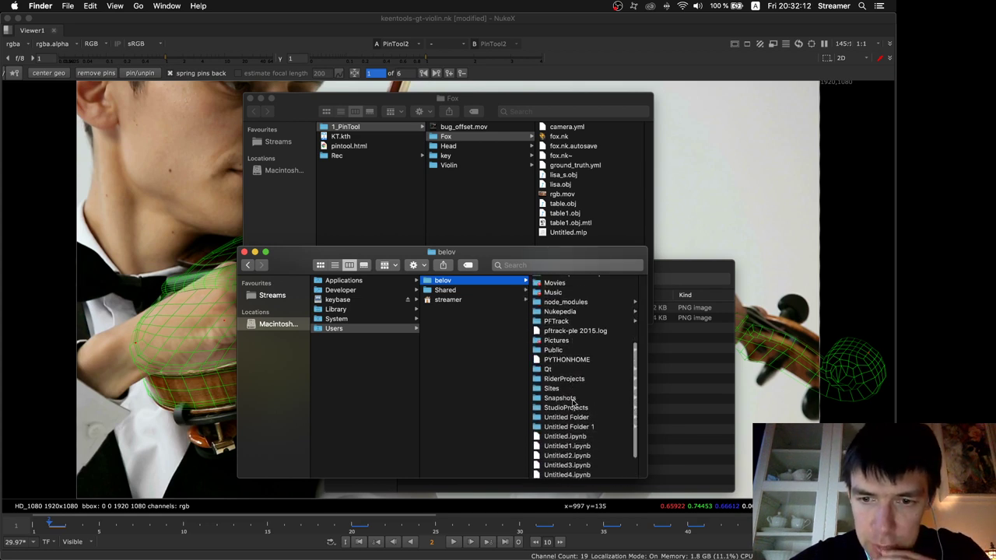
scroll(573, 402, "up", 6)
scroll(572, 403, "down", 4)
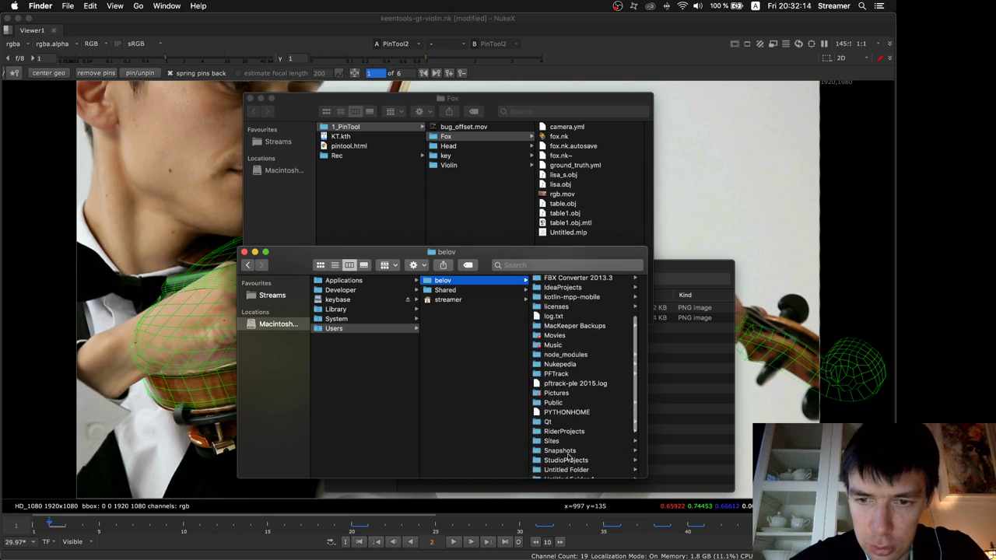
scroll(569, 451, "down", 3)
scroll(571, 372, "up", 8)
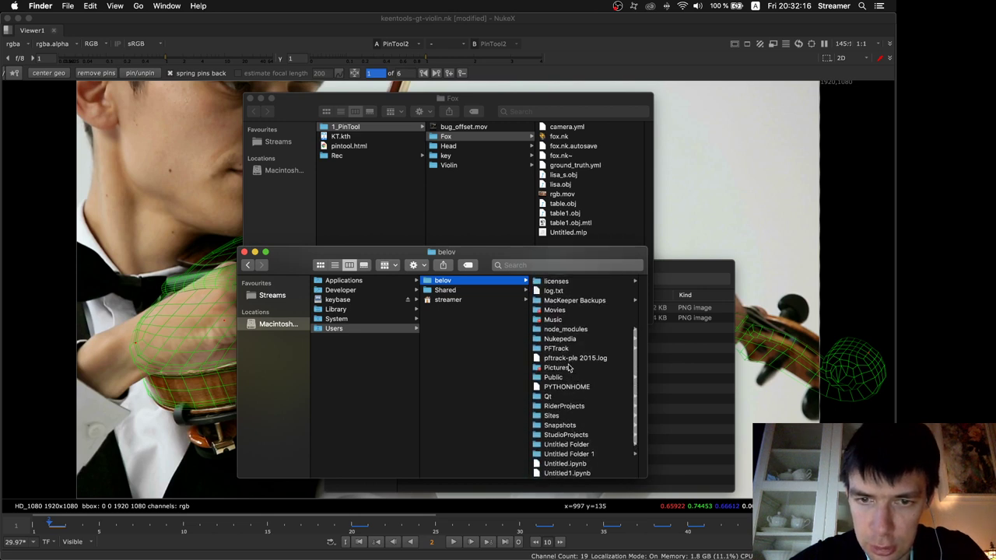
left_click(572, 339)
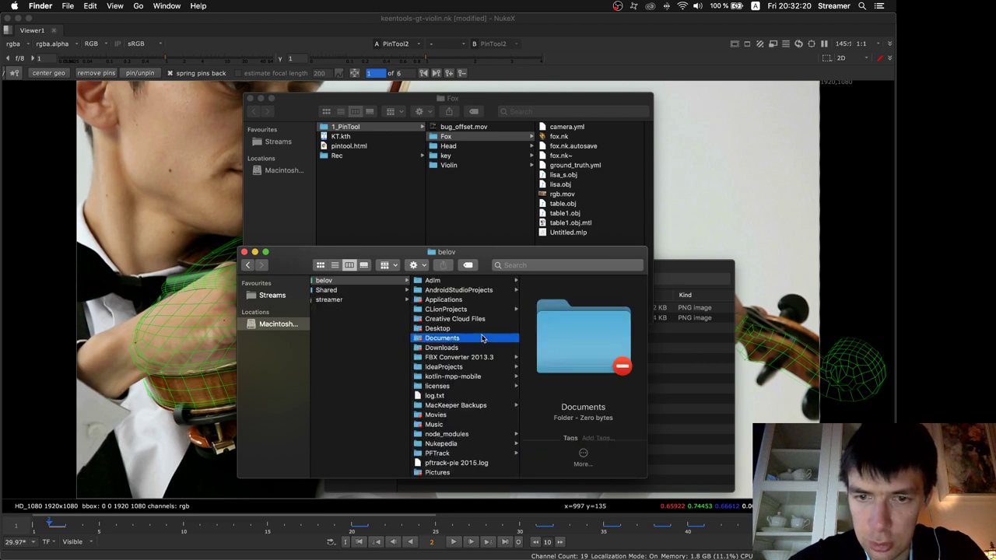
Try to open the selected Documents folder and examine its details in the preview
left_click(516, 196)
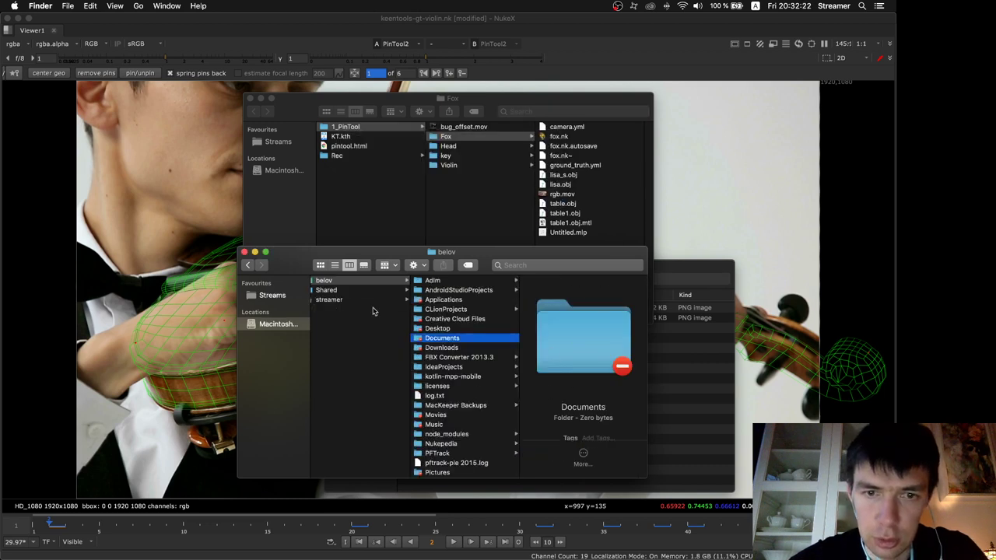
right_click(493, 344)
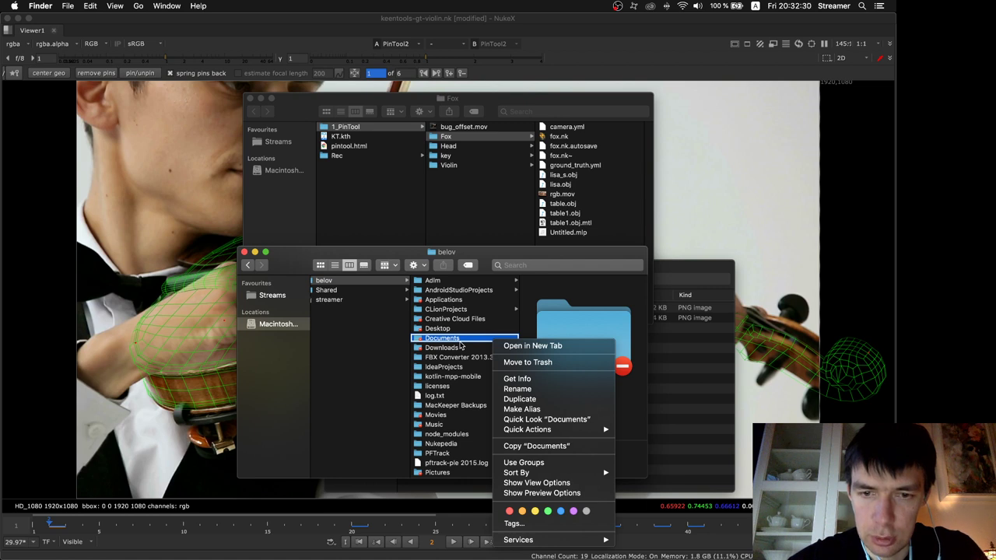
key("Escape")
double_click(460, 340)
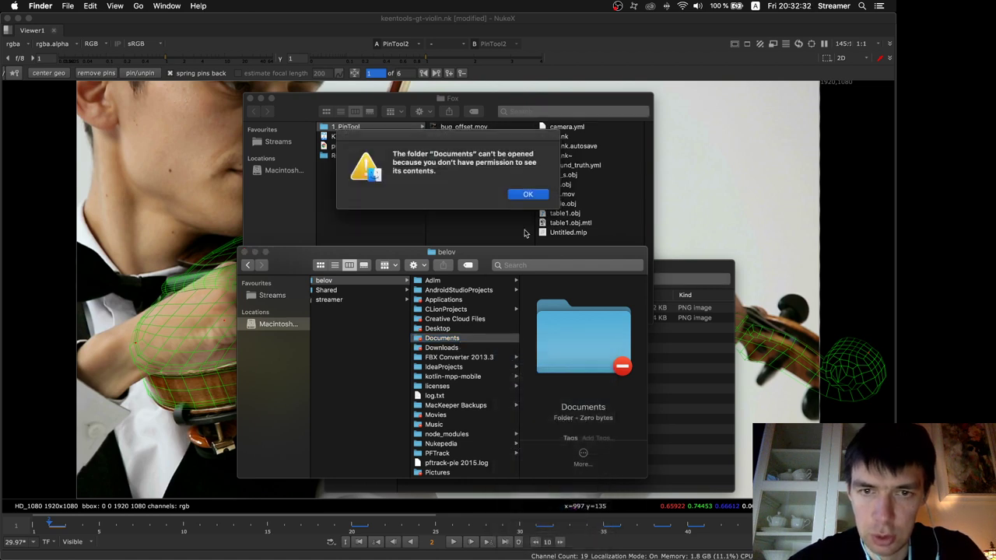
left_click(529, 194)
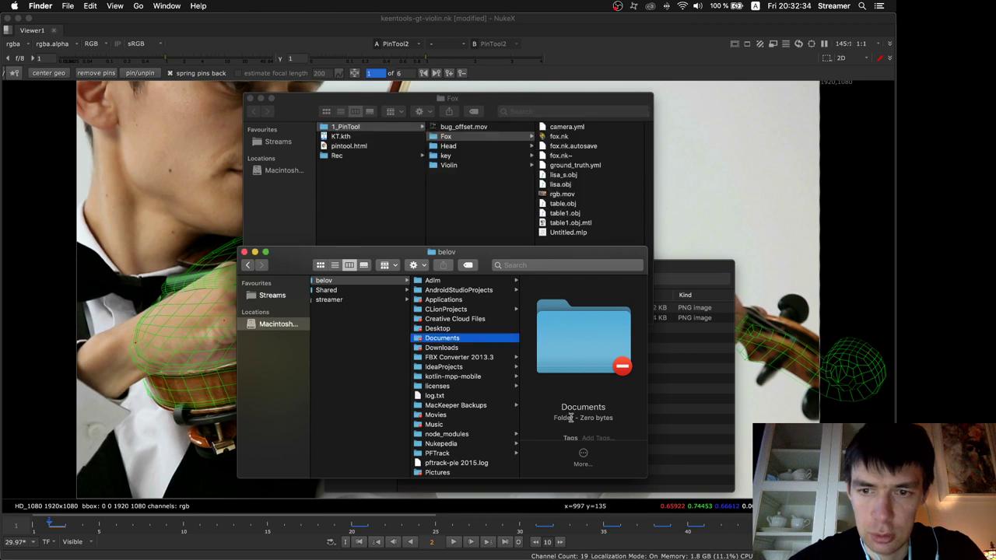
scroll(578, 441, "down", 2)
scroll(596, 349, "up", 2)
scroll(596, 349, "down", 2)
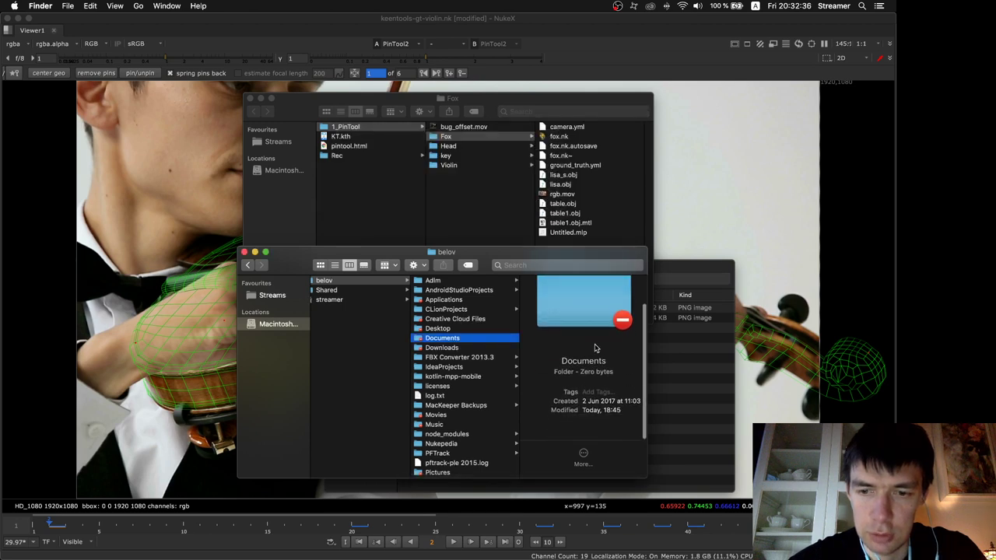
left_click(582, 456)
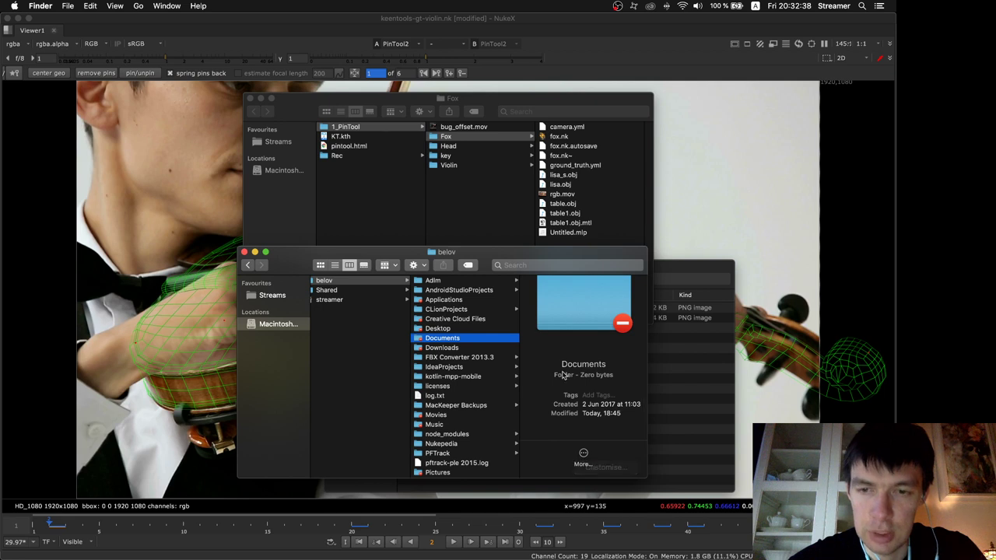
Switch to the slide presentation in Safari and advance from the Results slide to Camera Alignment
left_click(704, 160)
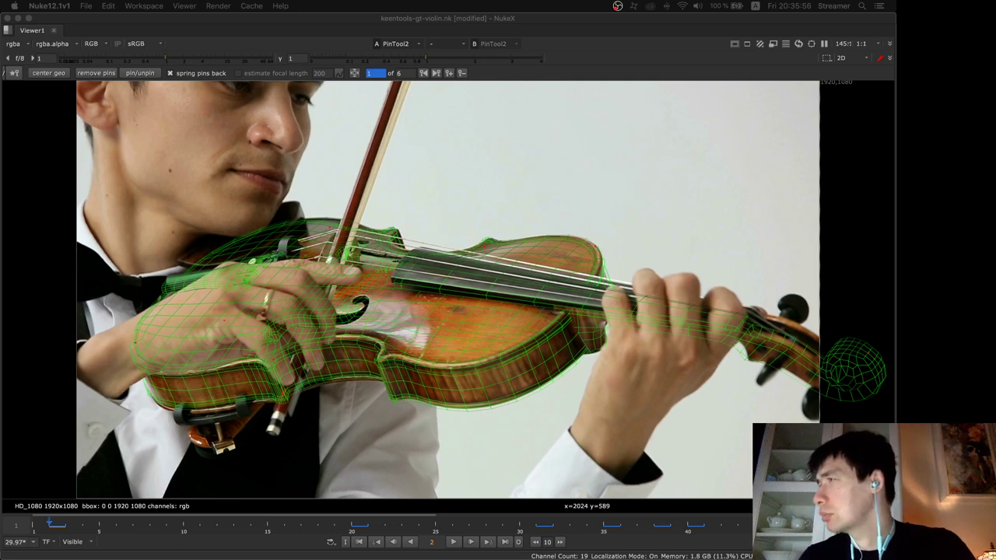
key("super+Tab")
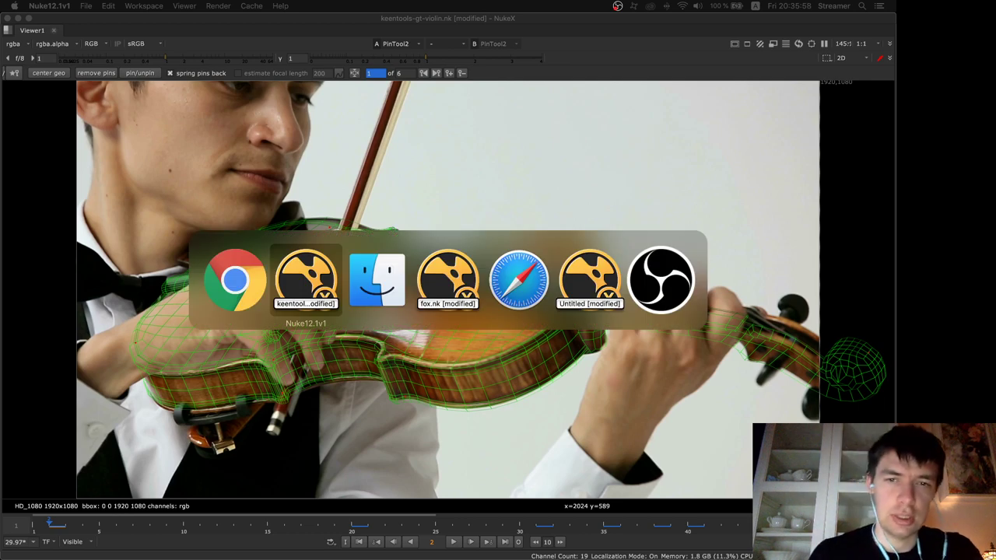
key("super+Tab")
key("super+Tab")
key("super+Tab")
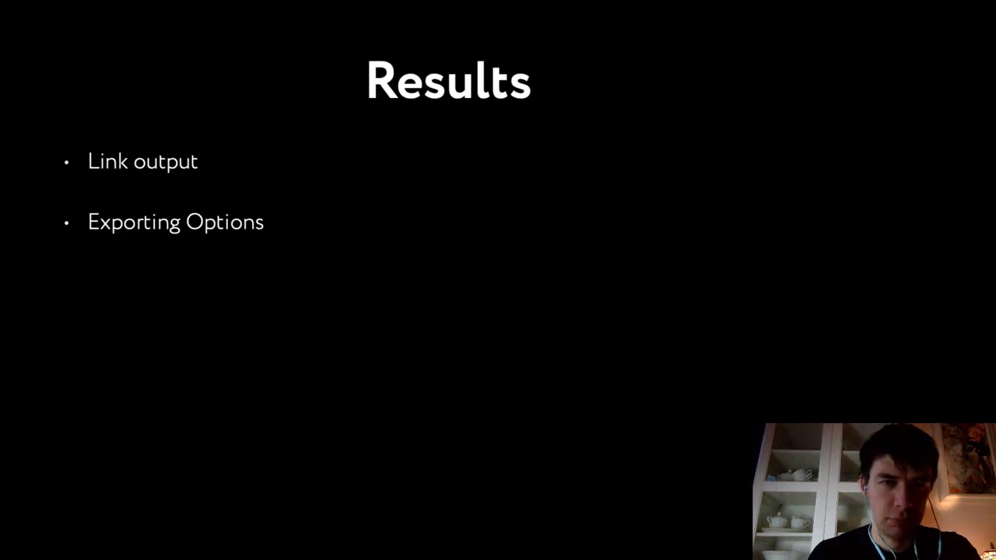
key("Right")
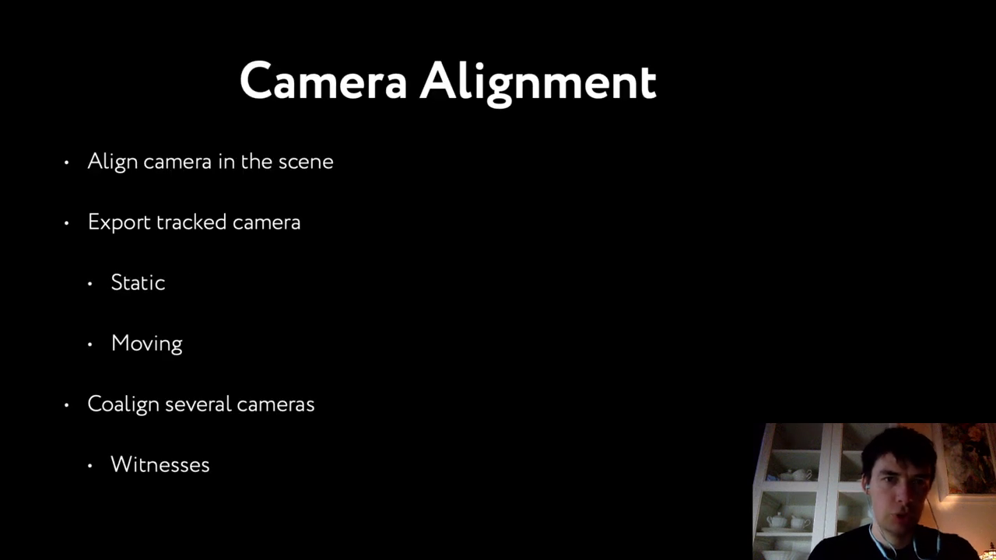
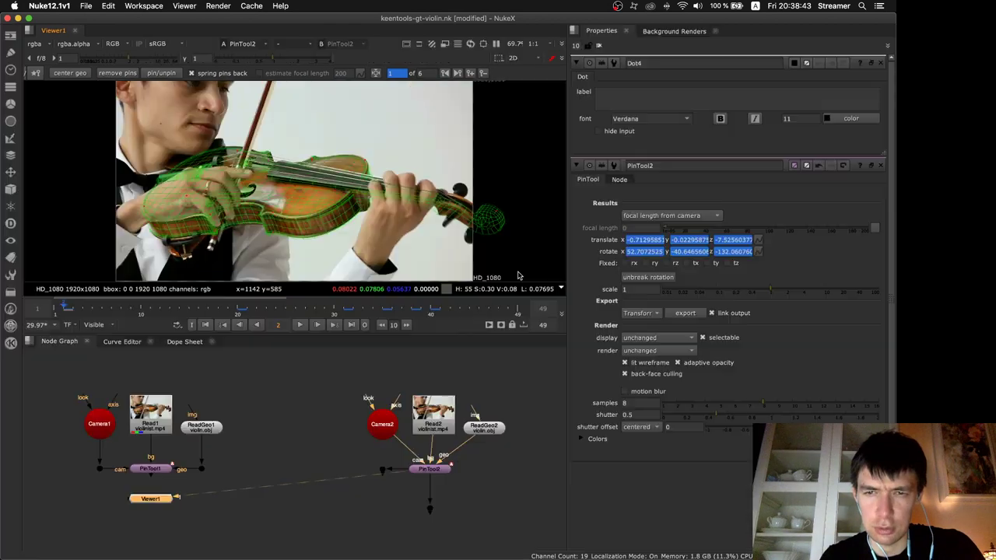
Enlarge the Properties pane and examine PinTool2's rotation and scale settings
key("space")
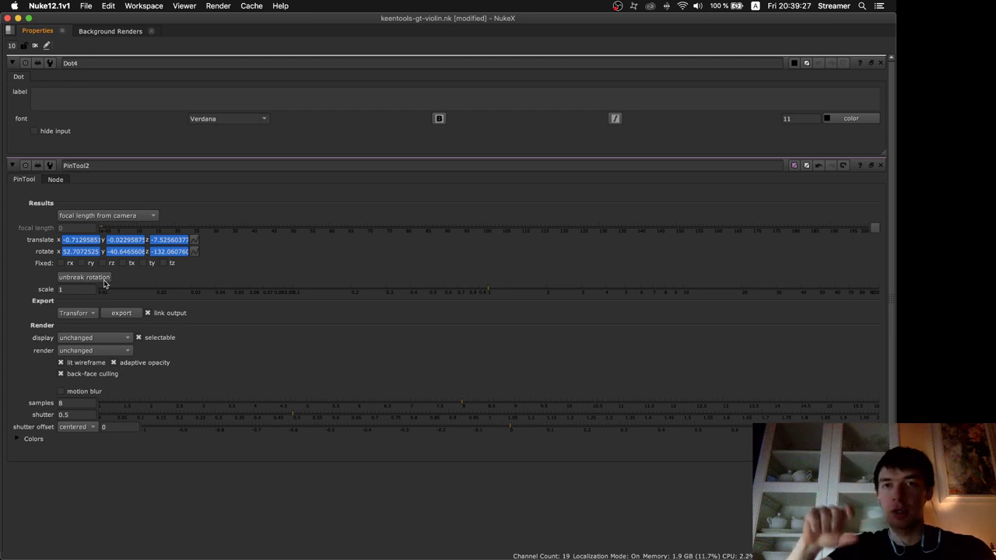
left_click(75, 288)
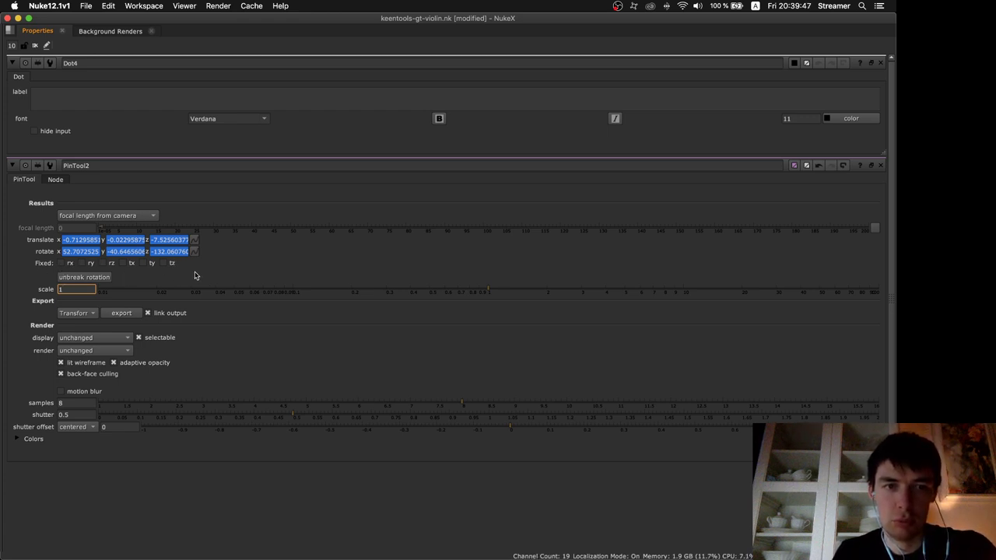
Switch to the fox.nk project in Nuke and examine the cameras and table from another angle in the 3D scene
key("super+Tab")
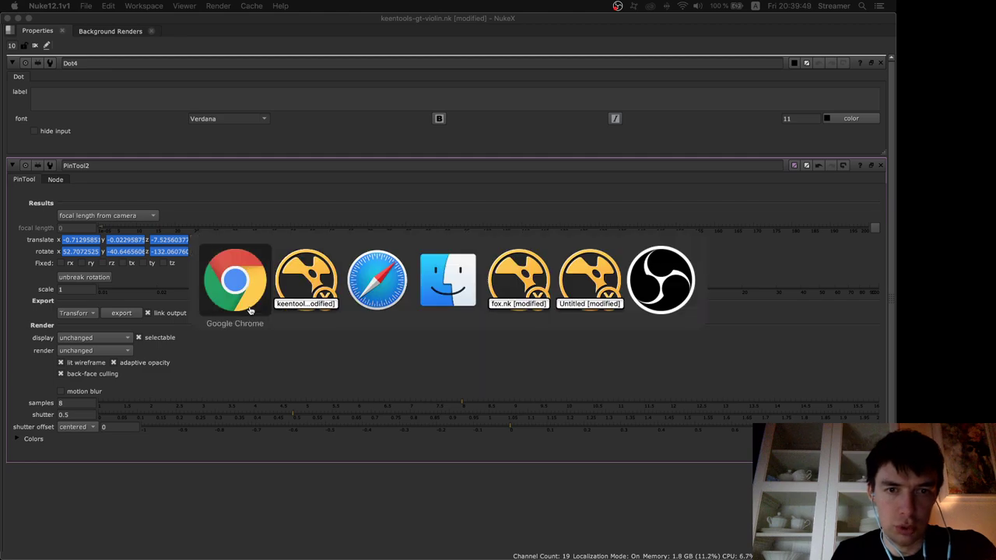
key("super+Tab")
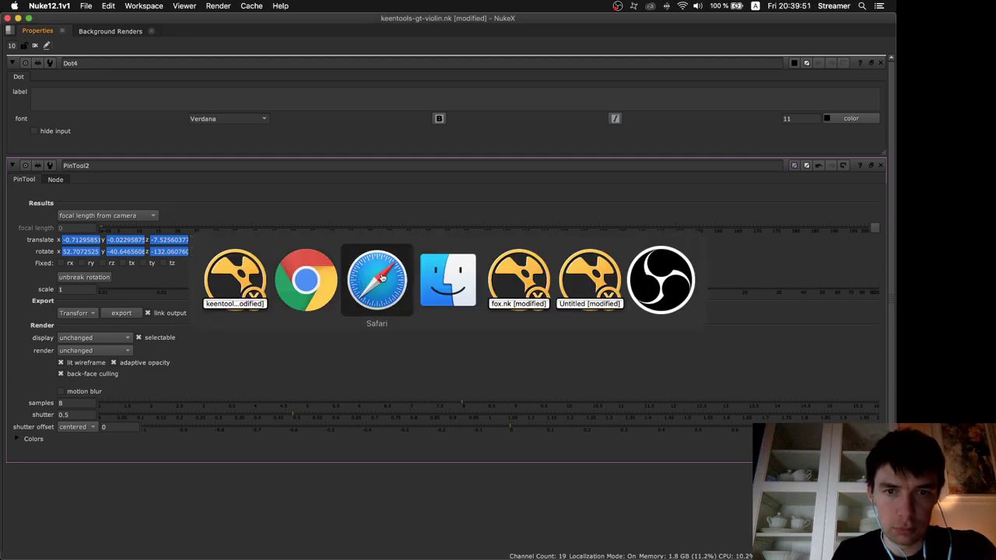
left_click(524, 277)
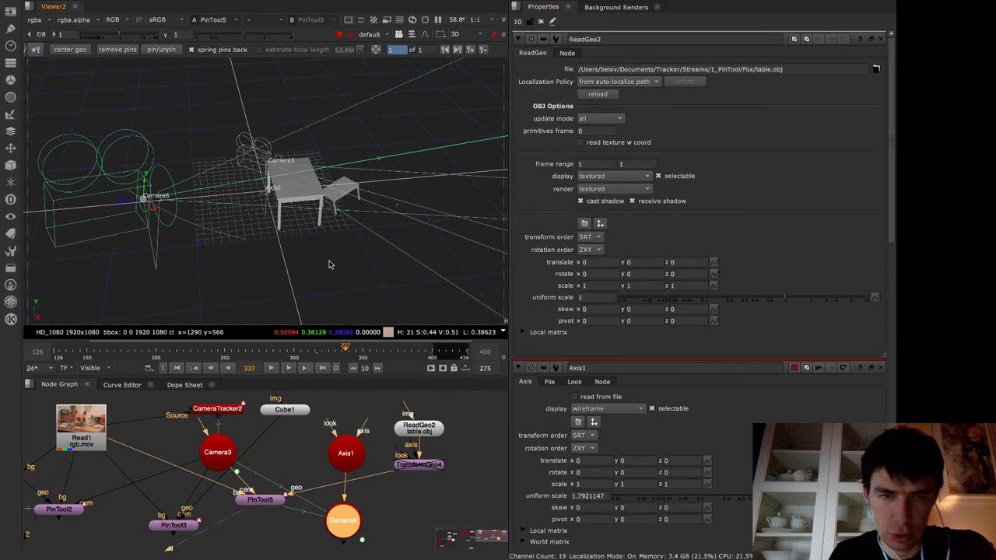
left_click_drag(179, 232, 243, 228, "super")
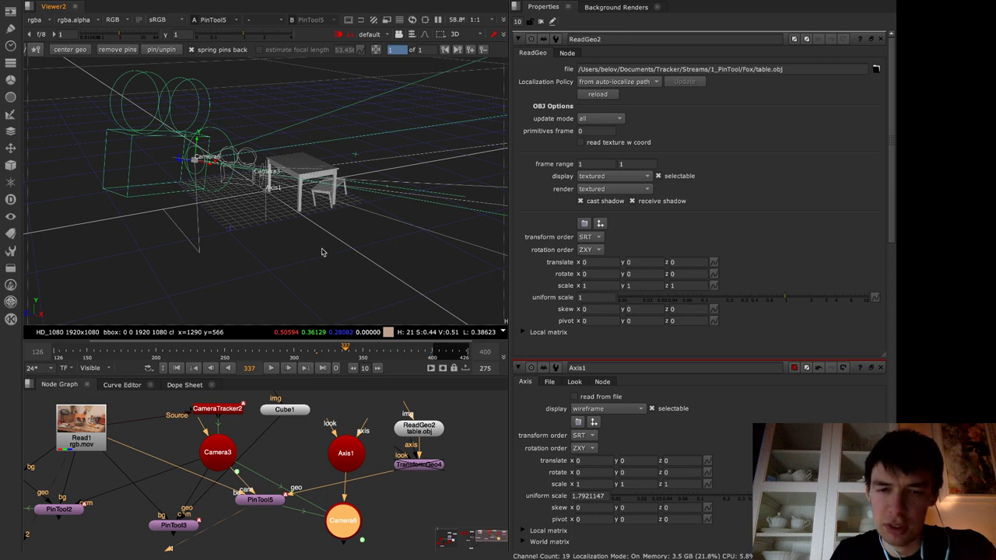
Add a new PinTool node below PinTool5 in the node graph
key("Tab")
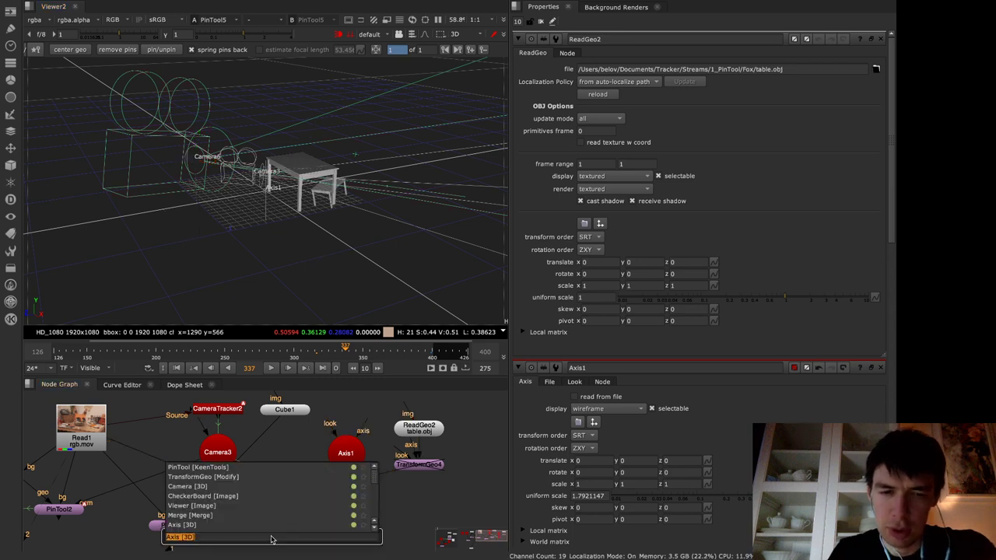
type("pin")
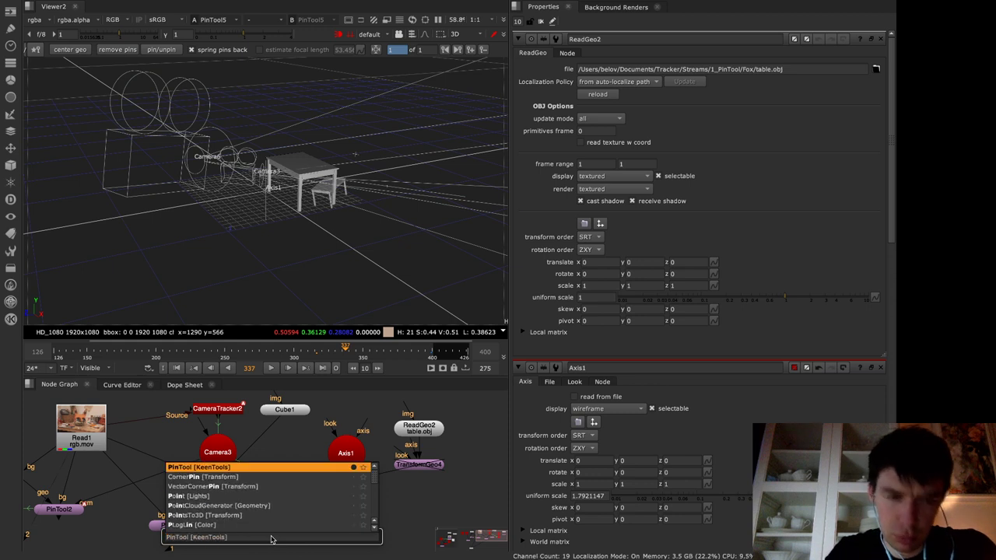
key("Return")
left_click_drag(279, 520, 336, 515)
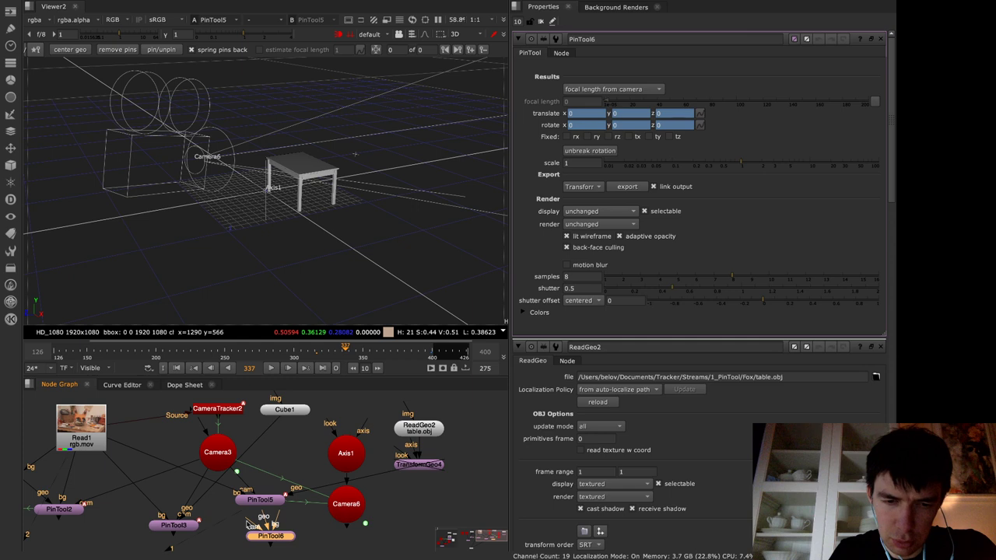
Connect PinTool6's geo input to Cube1, bg to Read1 and cam to Camera6, and view it in 2D
left_click_drag(261, 516, 281, 406)
left_click_drag(284, 516, 82, 427)
left_click_drag(251, 520, 320, 516)
key("1")
key("Tab")
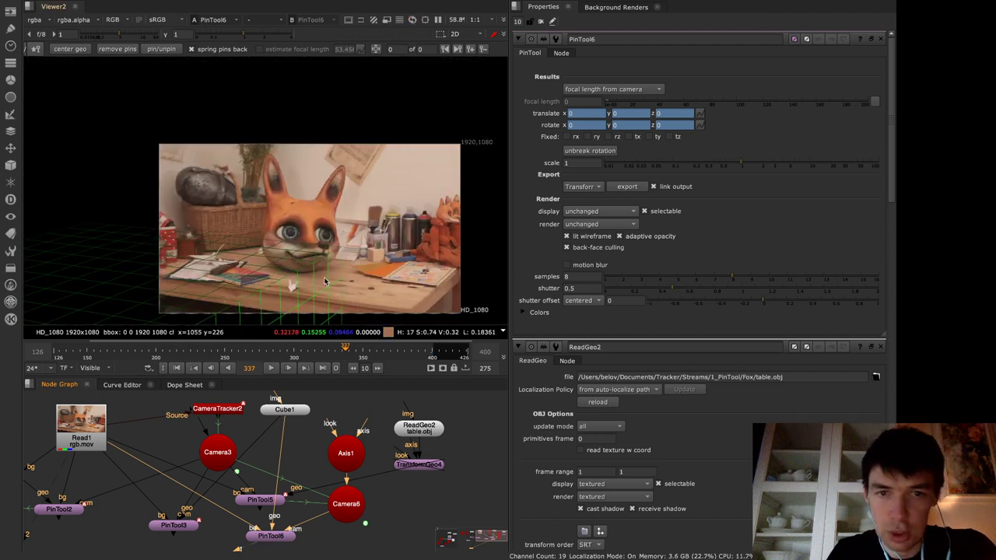
Center the cube geometry in the camera view and leave only PinTool6's properties open
left_click(82, 49)
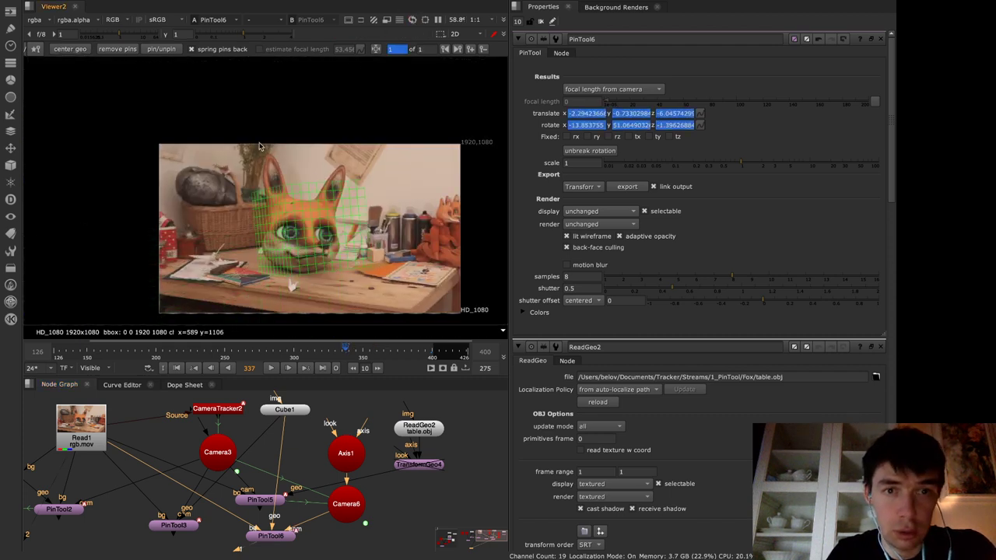
left_click(541, 22)
double_click(284, 533)
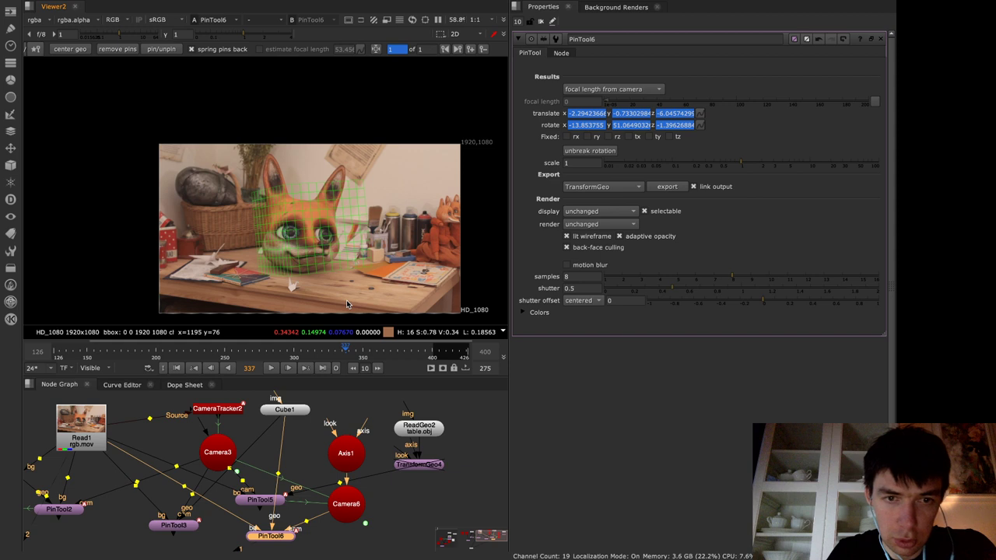
Undo the geometry centering and fix PinTool6's rx and rz rotation axes
key("ctrl+z")
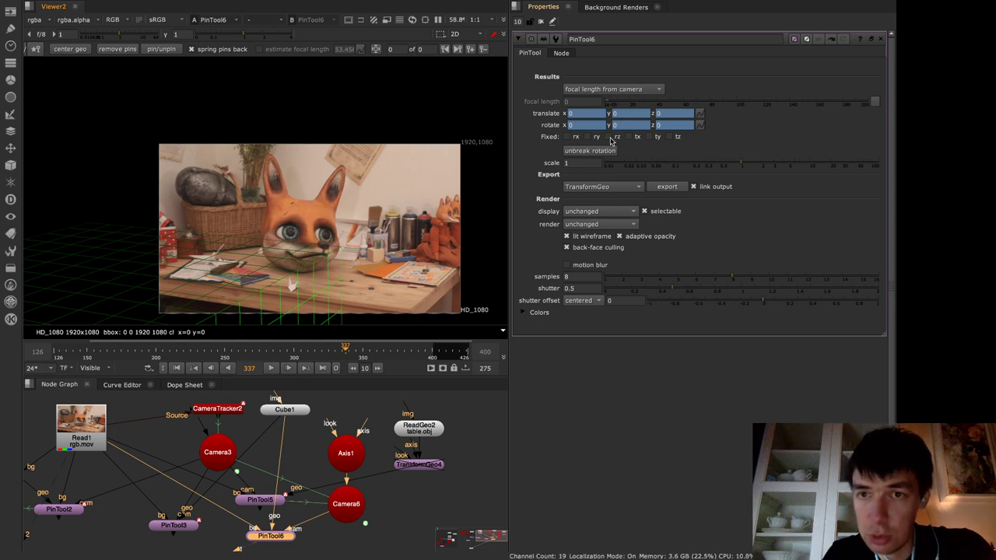
left_click(610, 137)
left_click(567, 137)
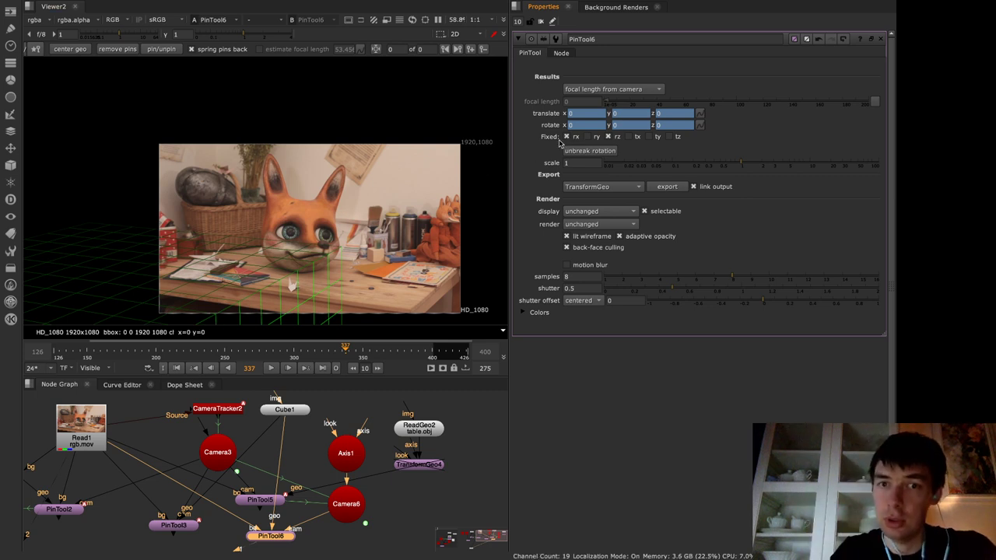
Pin the cube at frame 337 and fit it onto the tabletop beside the fox head
left_click_drag(339, 243, 428, 163)
left_click_drag(262, 195, 354, 193)
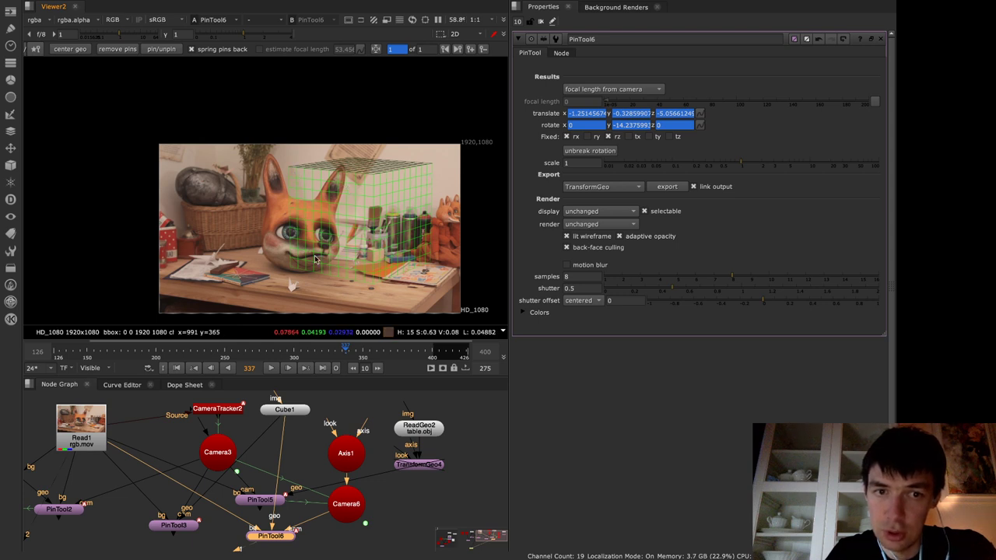
left_click_drag(292, 266, 310, 281)
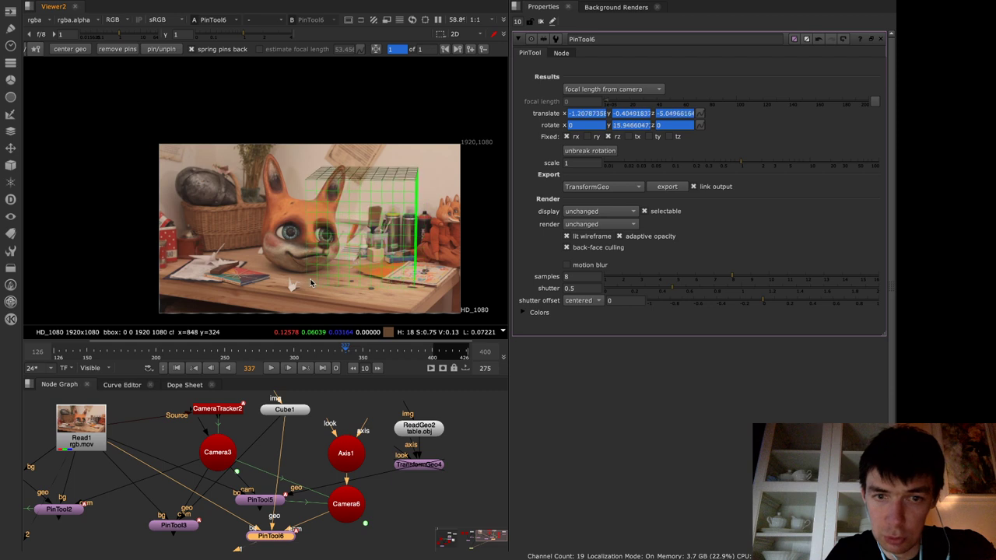
left_click_drag(413, 287, 371, 292)
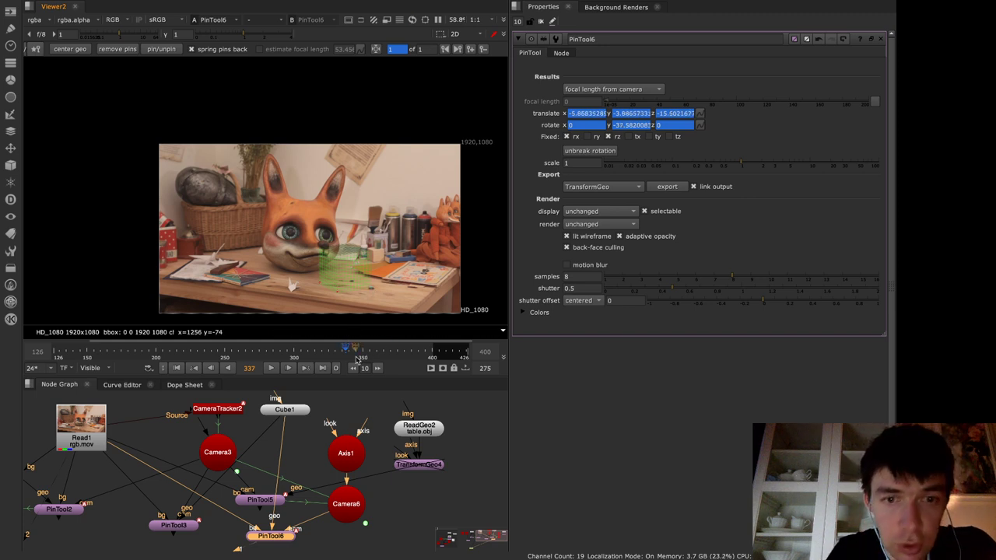
Set PinTool6's scale to 0.092 at frame 395 and check the cube's placement at frame 126
left_click(410, 357)
left_click(425, 348)
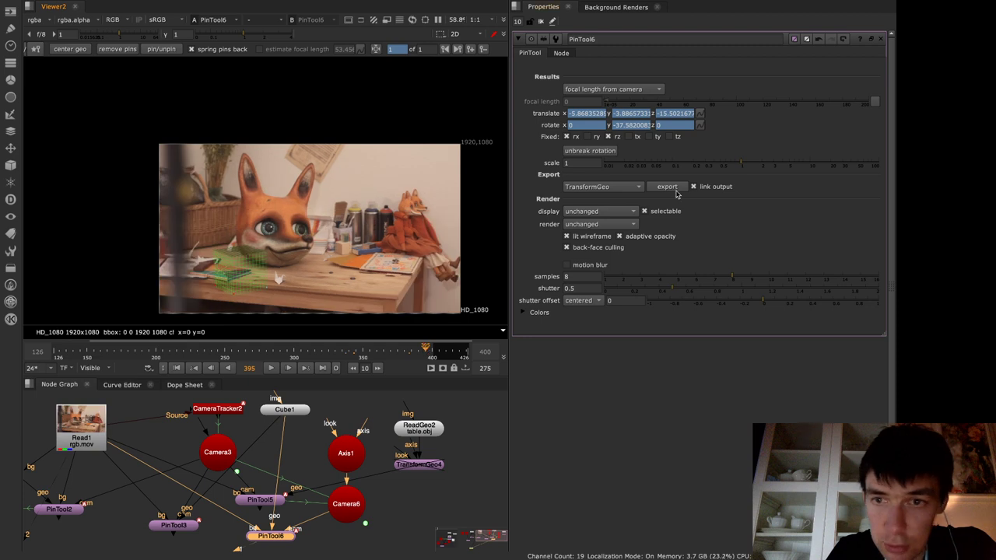
left_click_drag(736, 165, 669, 173)
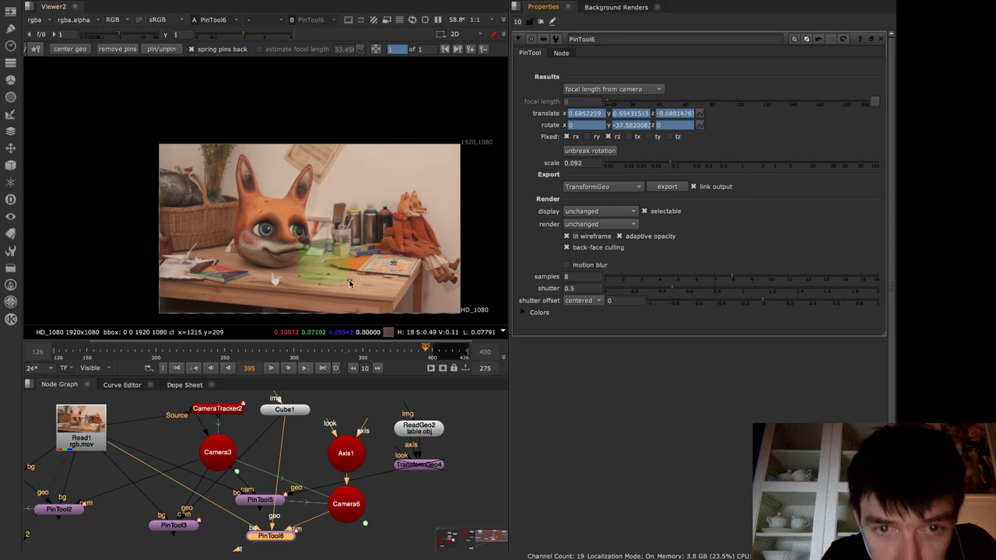
left_click(56, 352)
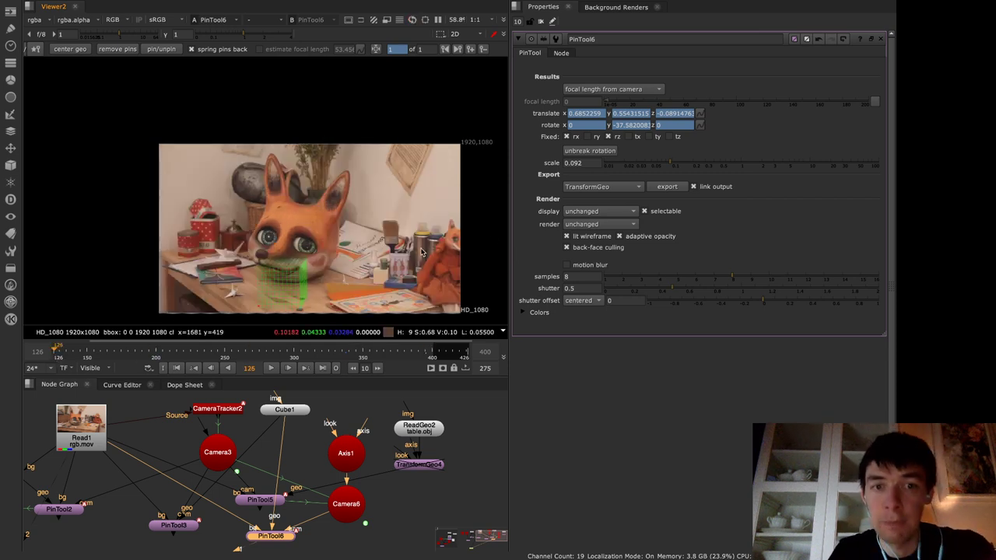
Show the ReadGeo2 table in the 3D scene and examine how the cube sits on its top
key("Tab")
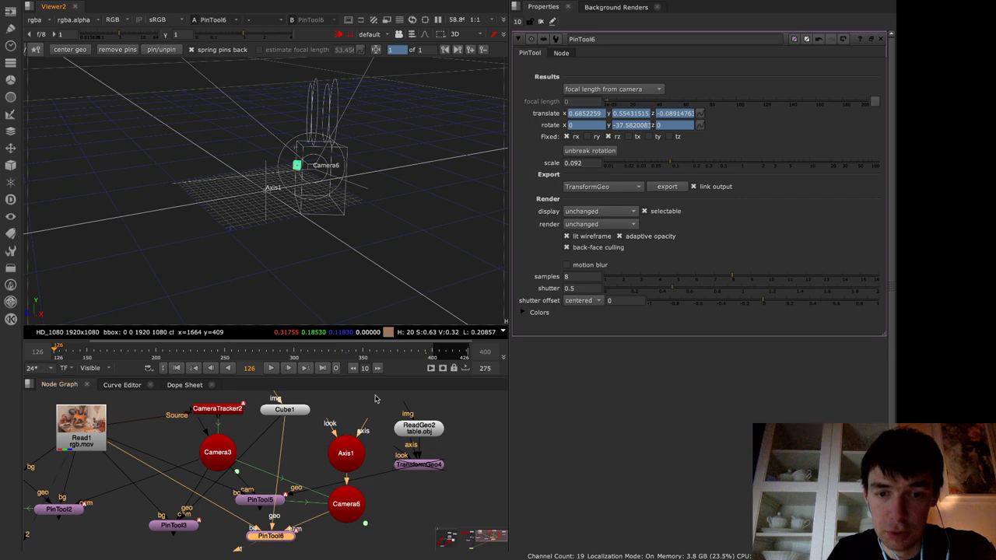
left_click(426, 434)
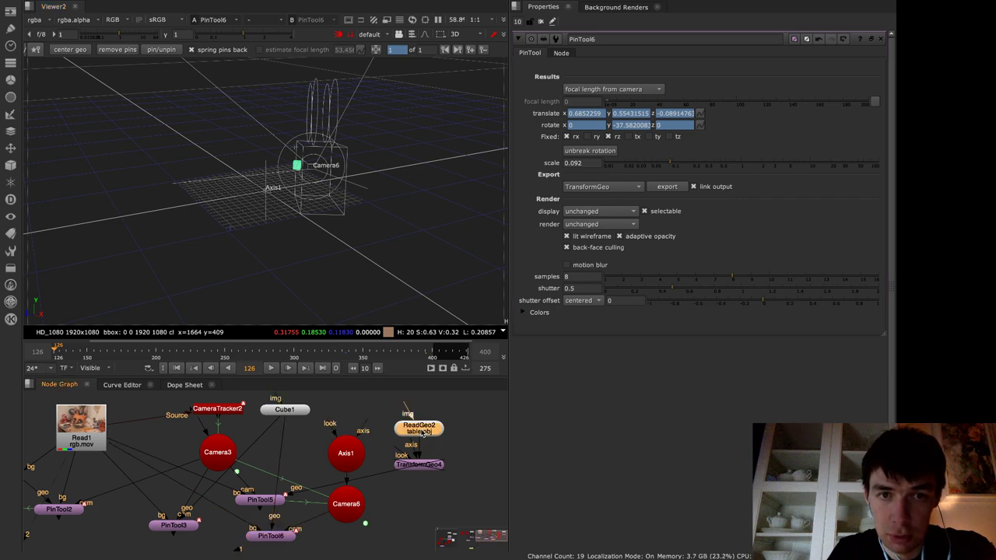
double_click(422, 433)
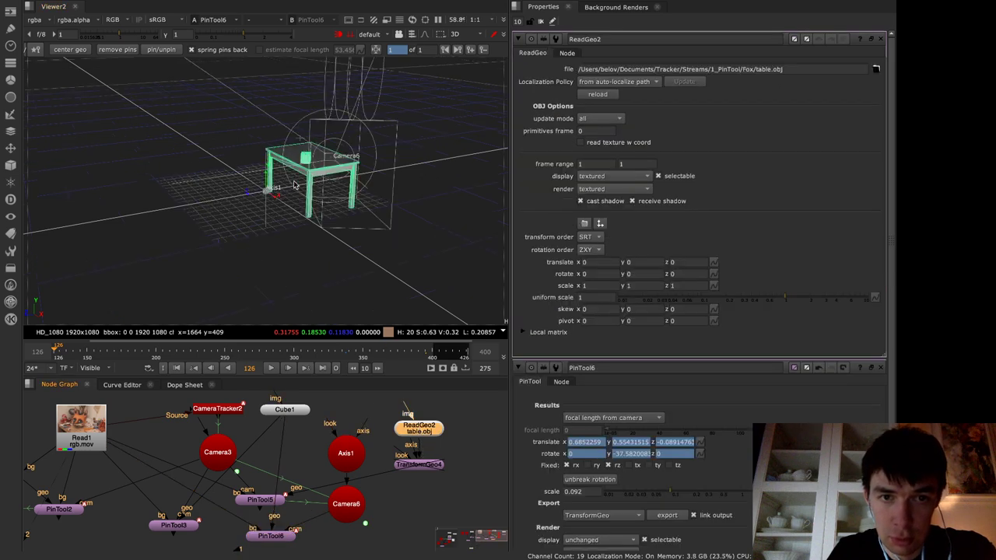
scroll(294, 185, "up", 5)
left_click_drag(366, 222, 270, 202, "ctrl")
right_click_drag(270, 202, 487, 185, "alt")
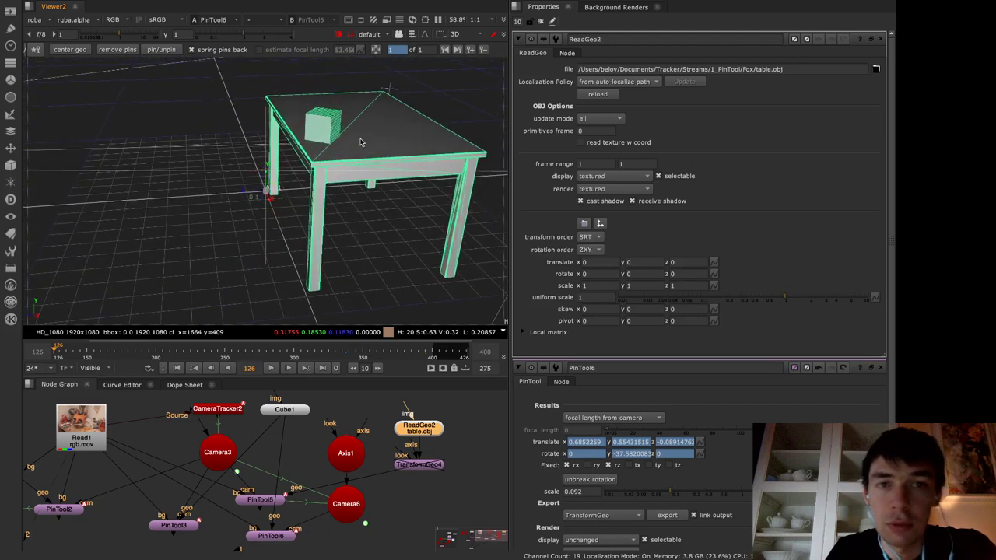
Adjust the cube's pin slightly at frame 126 in the 2D view and check the result in 3D
key("Tab")
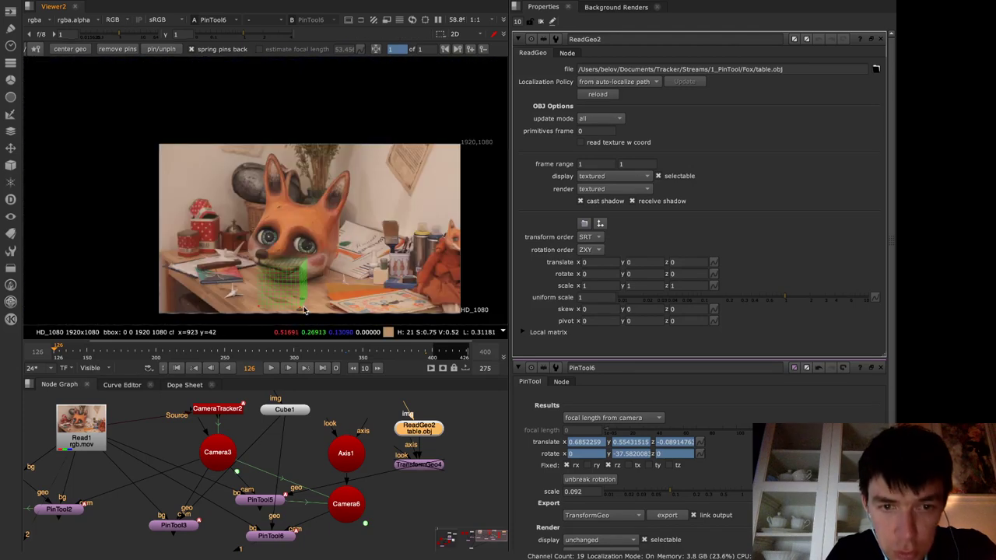
left_click_drag(301, 308, 300, 309)
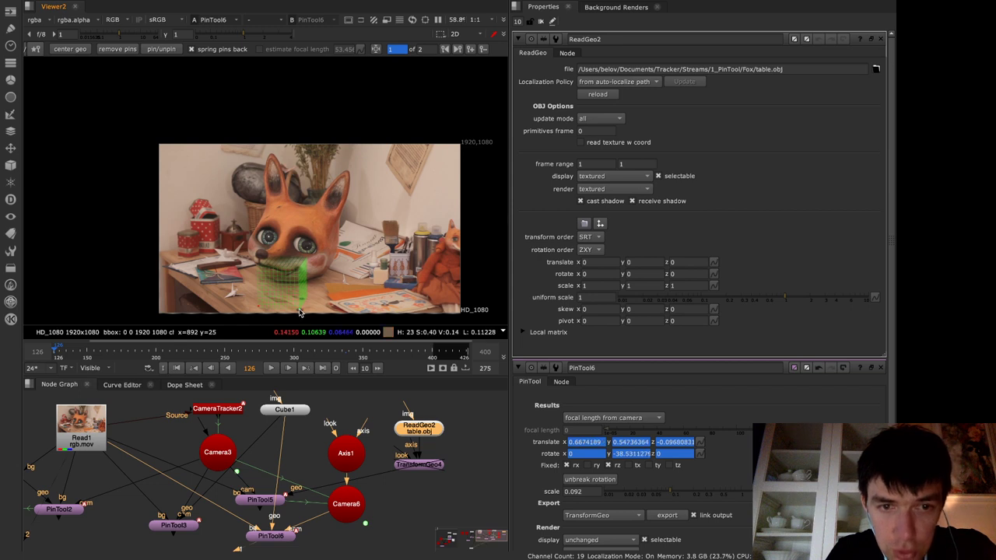
key("Tab")
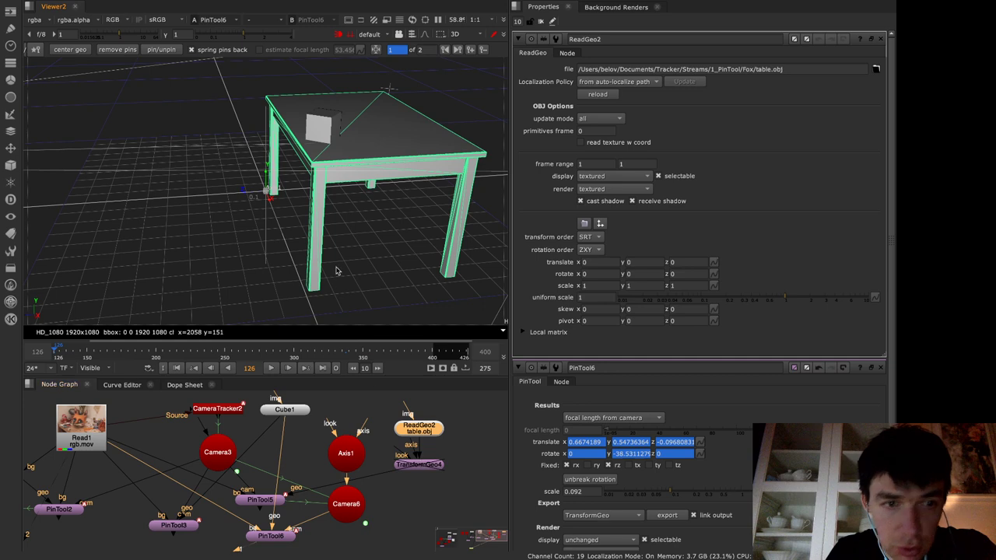
Remove PinTool6's keyframe at frame 337 and check the cube in the 3D and 2D views
left_click(459, 50)
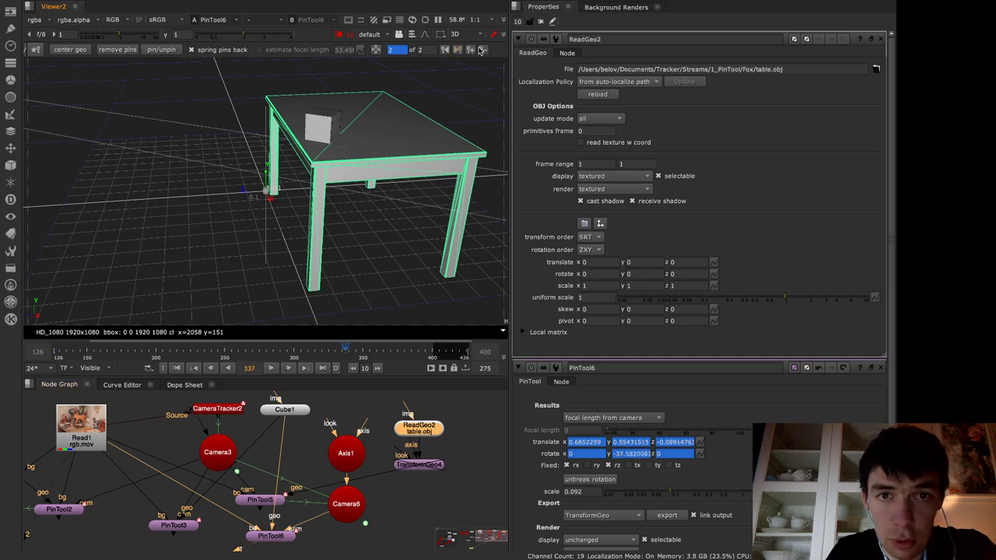
left_click(482, 50)
mouse_move(386, 211)
left_mouse_down("ctrl")
mouse_move(375, 185)
mouse_move(317, 183)
mouse_move(405, 190)
mouse_move(398, 206)
left_mouse_up("ctrl")
key("Tab")
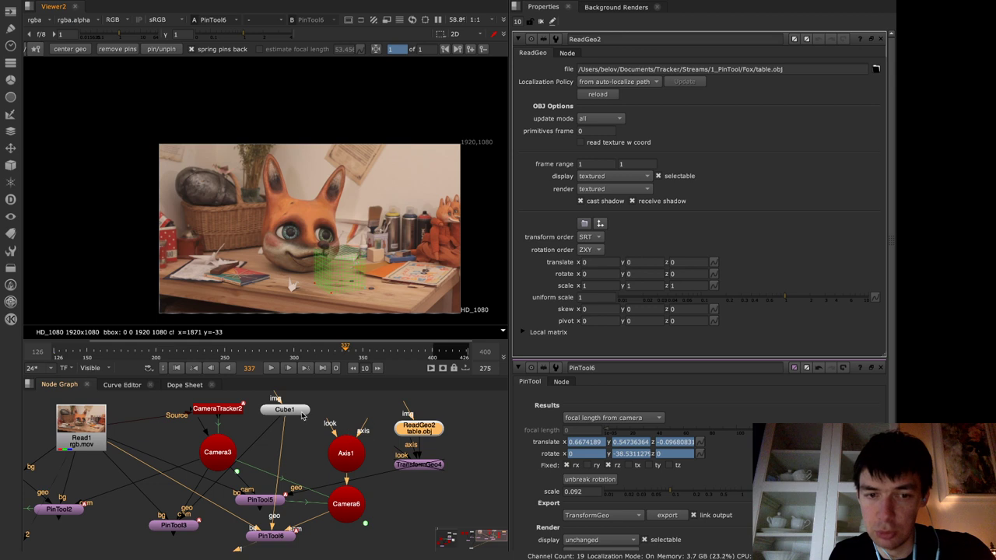
Bring PinTool6's properties to the front and switch to the keentools-gt-violin.nk project in Nuke
double_click(274, 535)
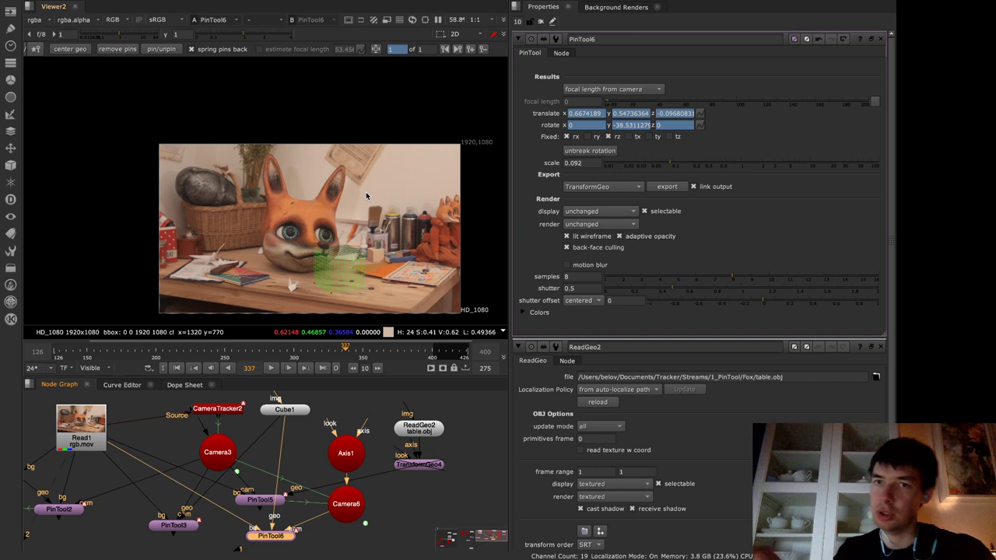
key("super+Tab")
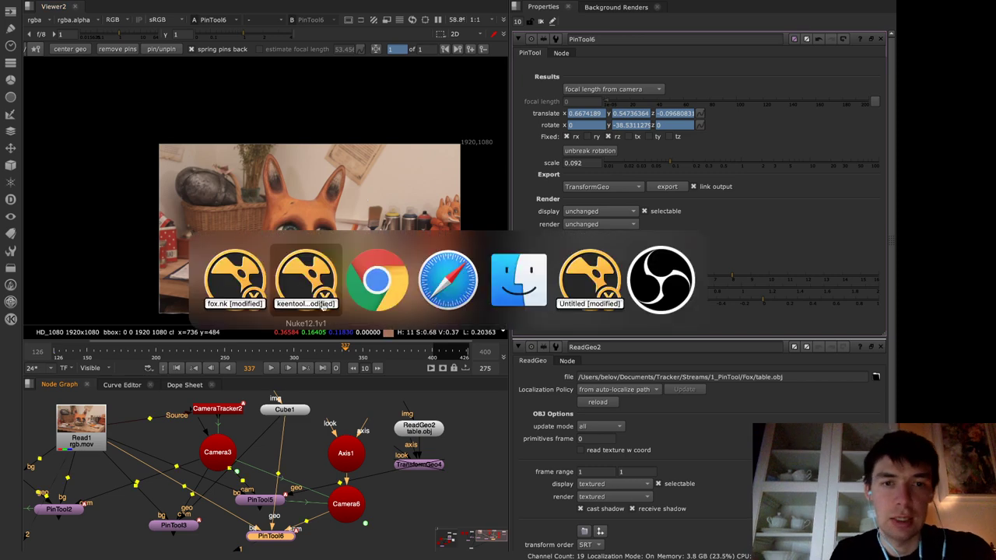